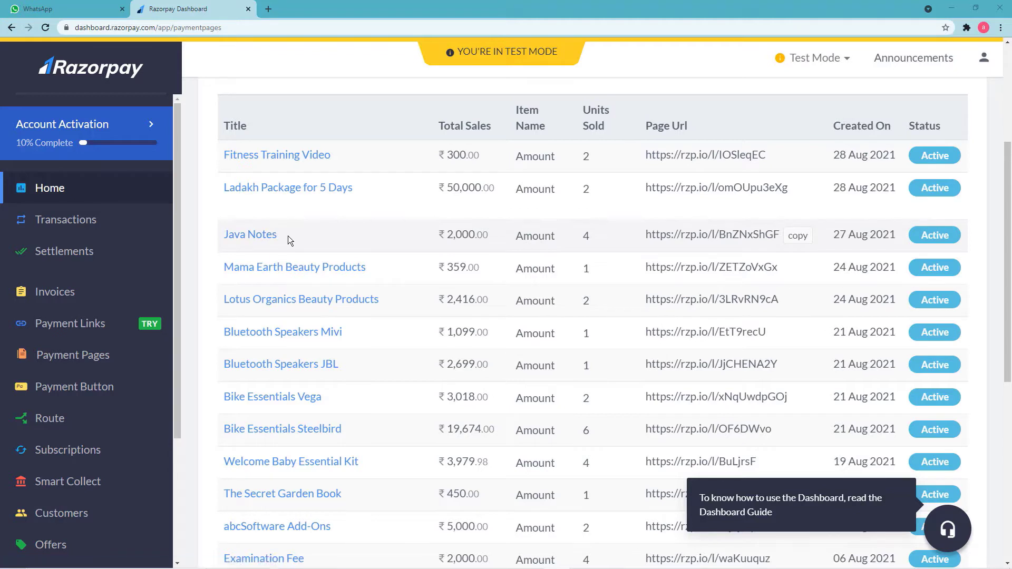
click(97, 11)
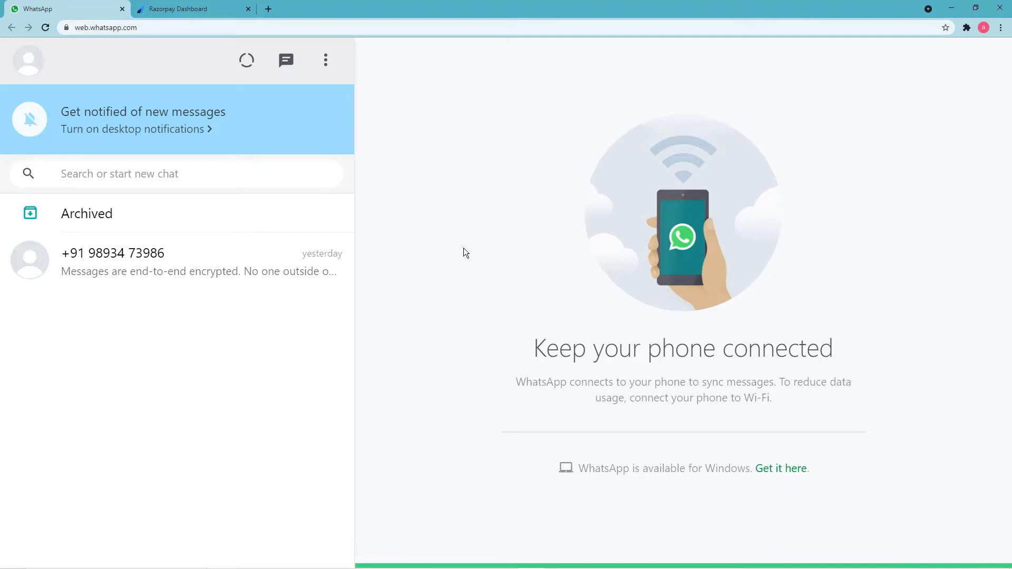
click(191, 10)
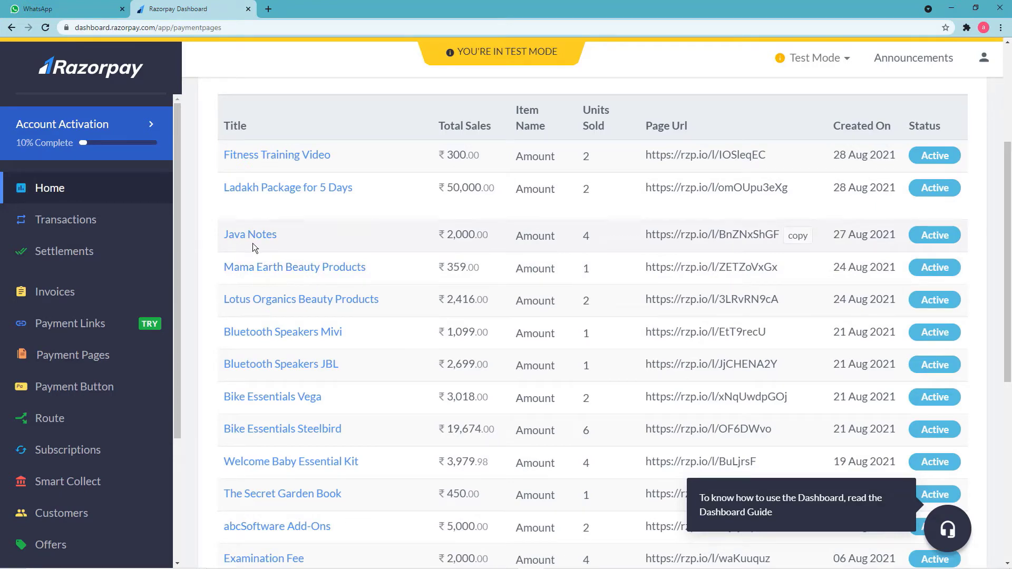
click(84, 10)
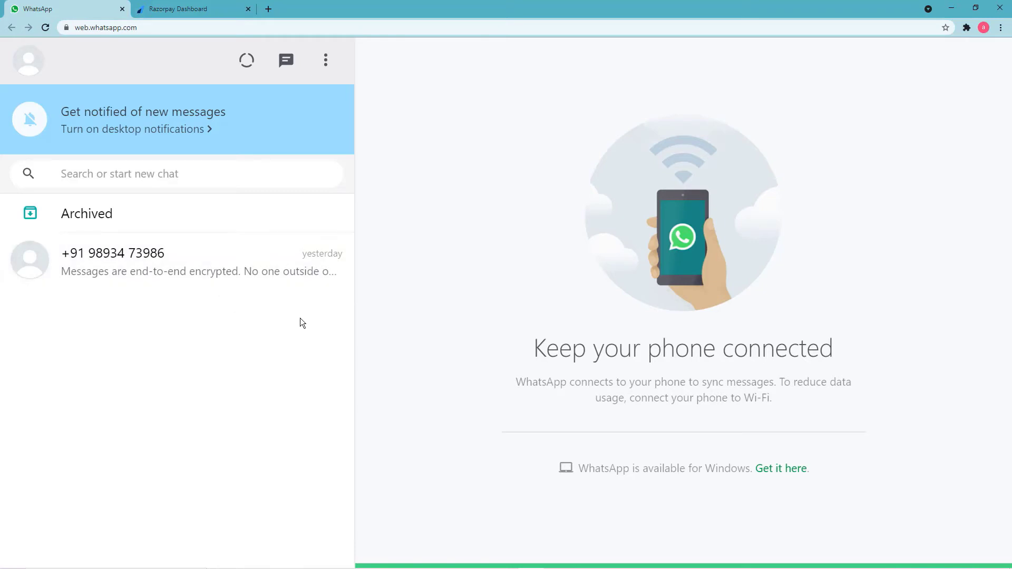
click(218, 9)
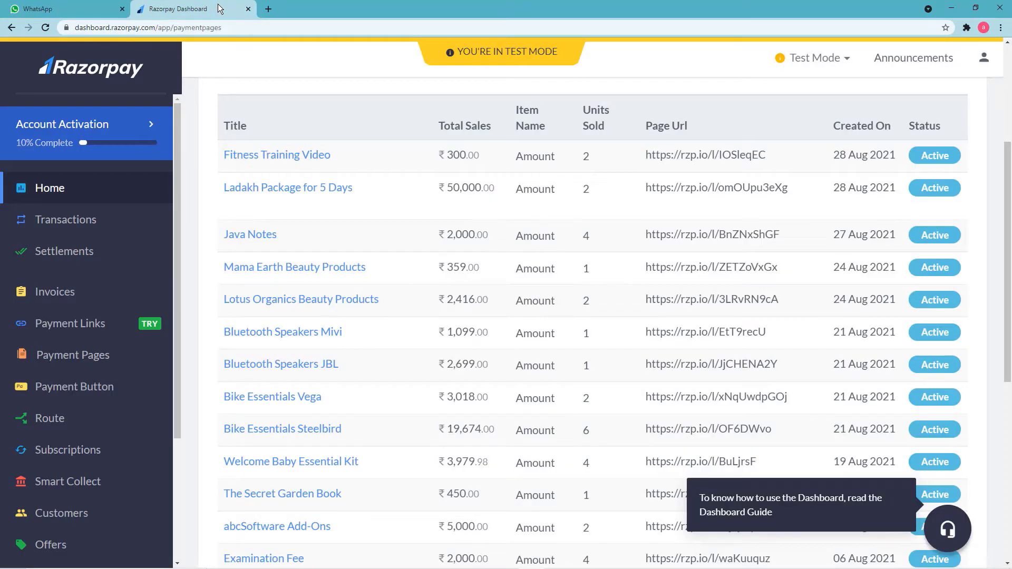
Copy the Java Notes page URL and load it in a new browser tab.
click(255, 236)
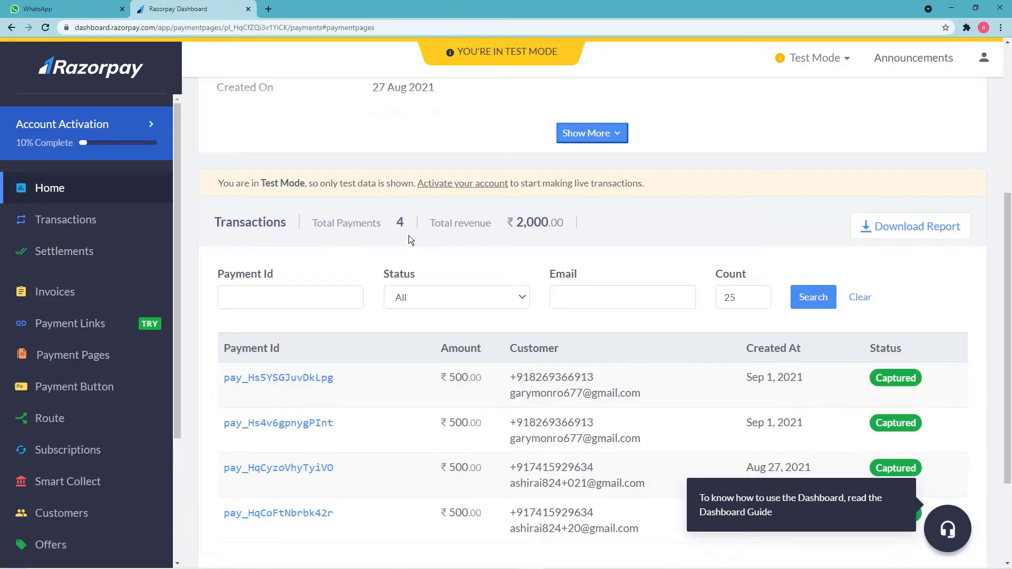
scroll(471, 244, up, 5)
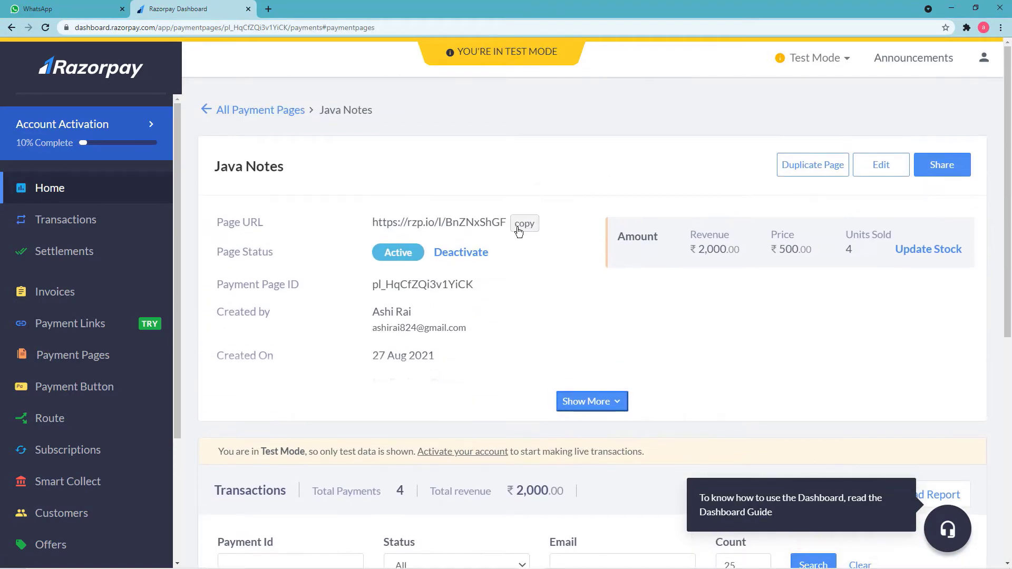
click(521, 234)
click(269, 8)
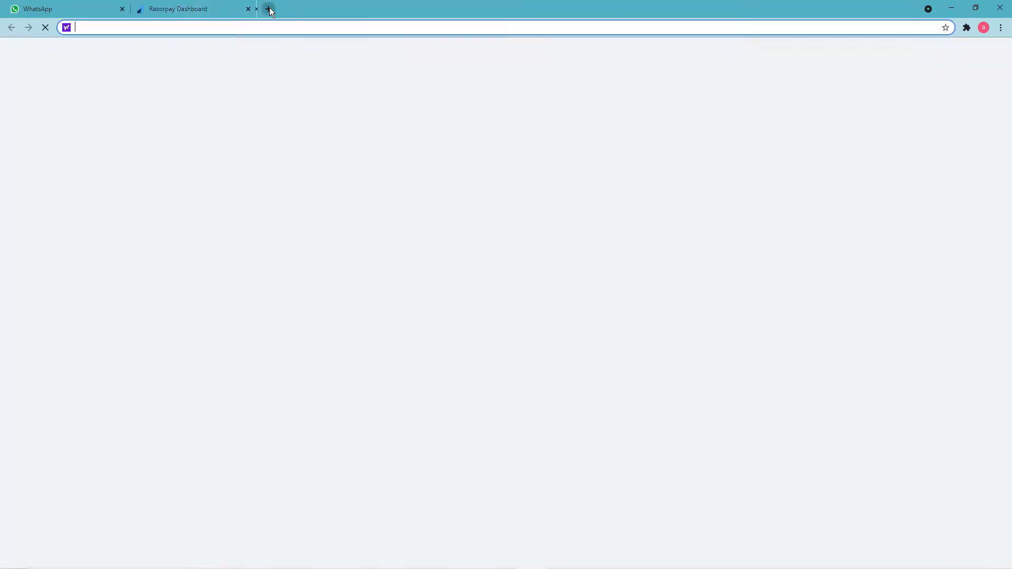
key(ctrl+v)
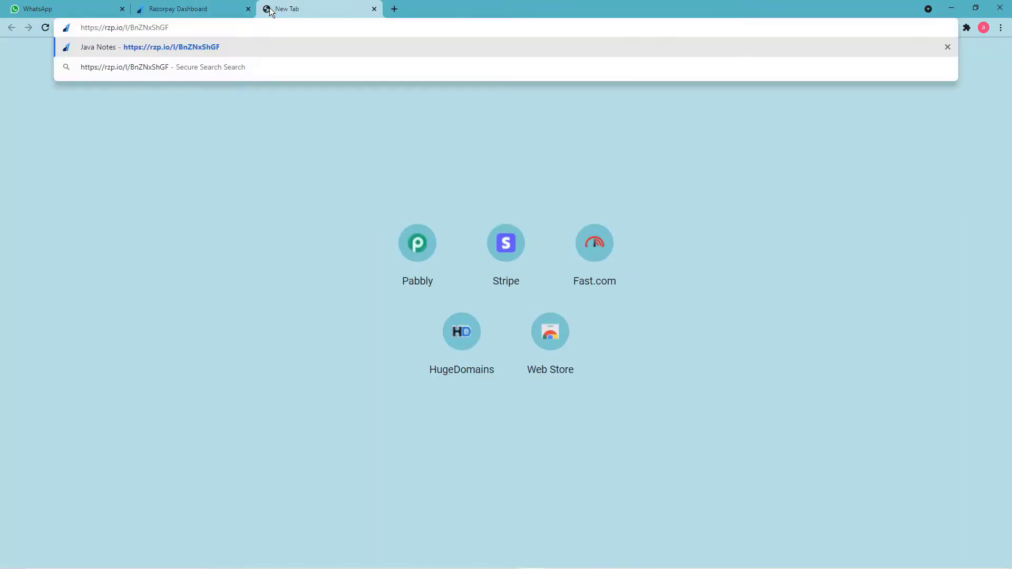
key(Return)
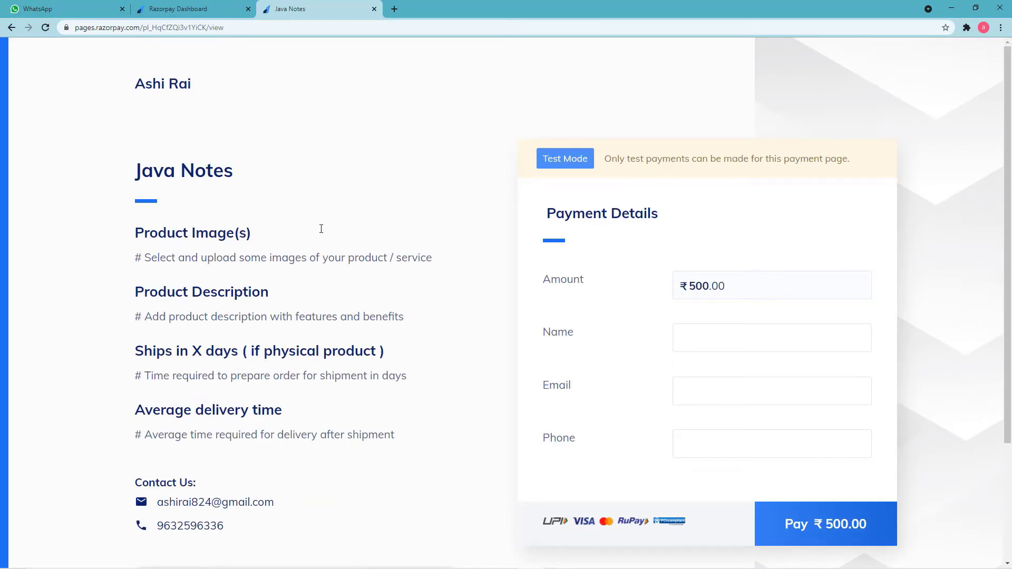
Fill the Java Notes form with the saved buyer name, a saved e-mail and the buyer's phone number.
scroll(407, 272, down, 2)
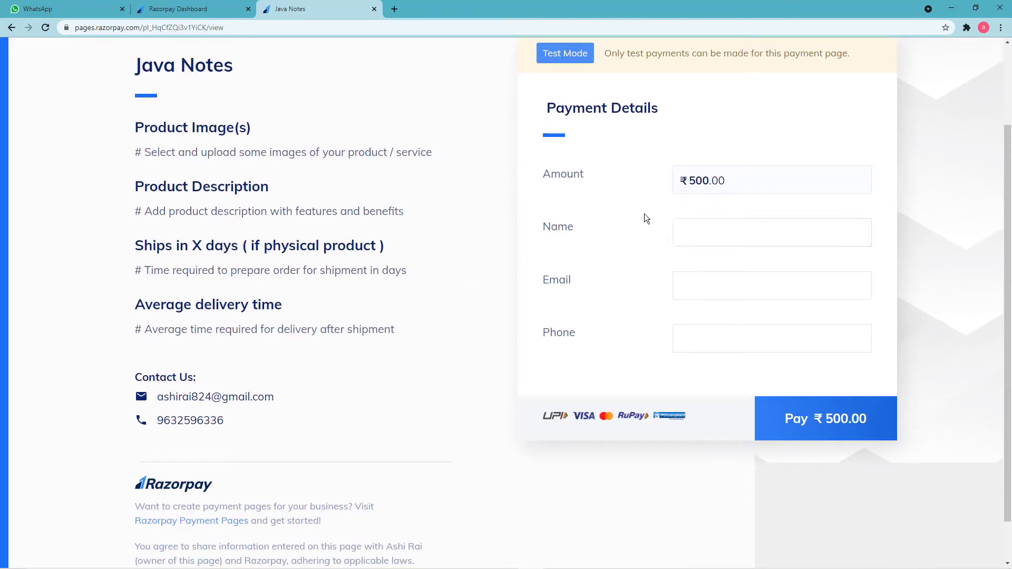
click(705, 230)
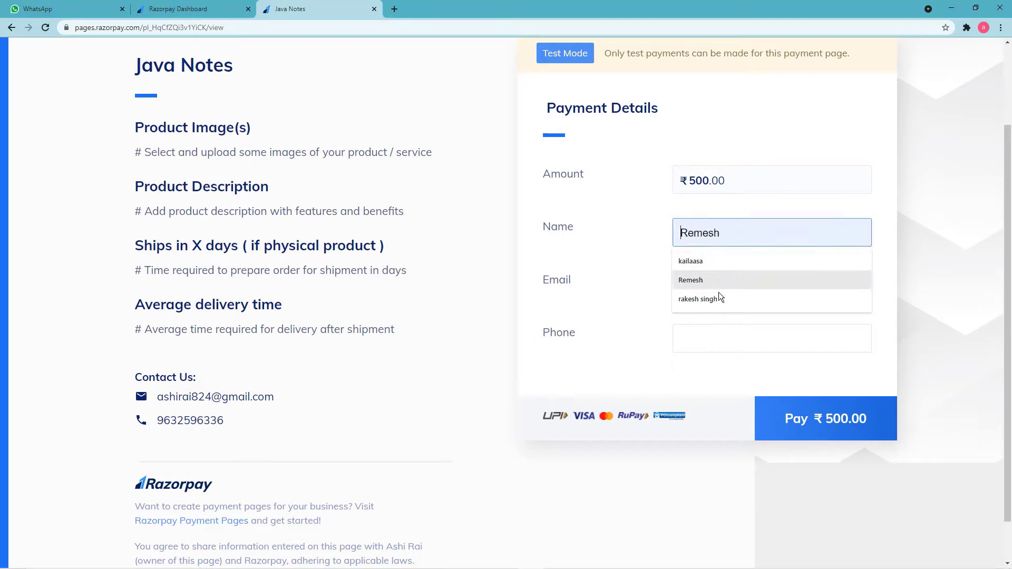
click(698, 299)
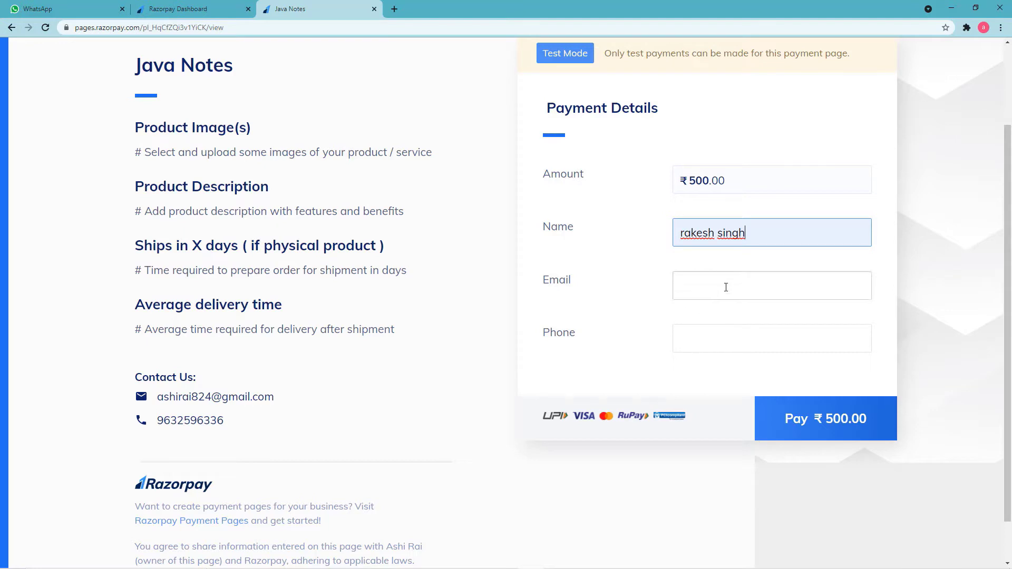
click(727, 287)
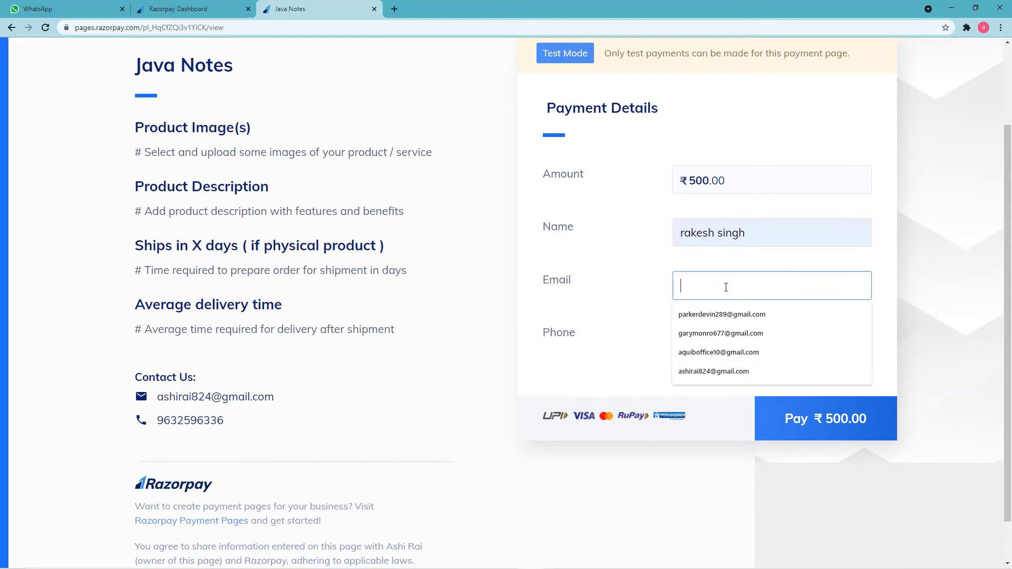
click(713, 335)
click(694, 341)
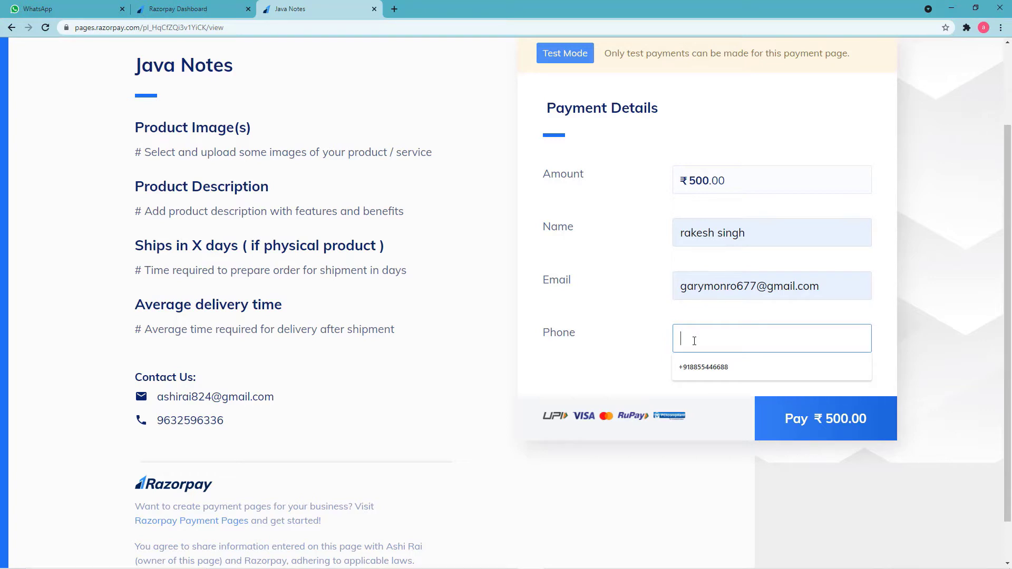
text(8)
key(BackSpace)
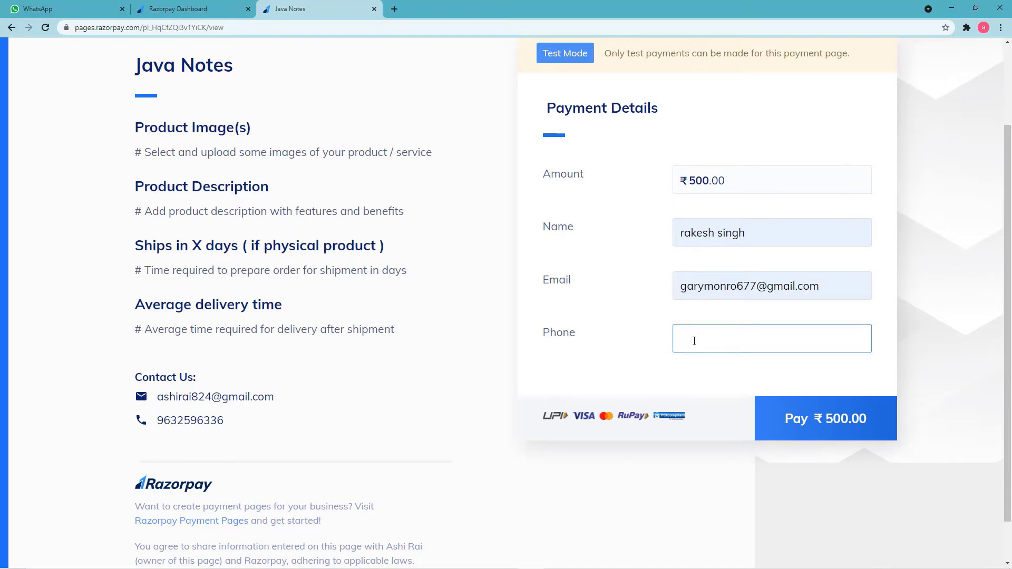
Proceed to the ₹500 Java Notes checkout and choose Debit Card.
click(826, 429)
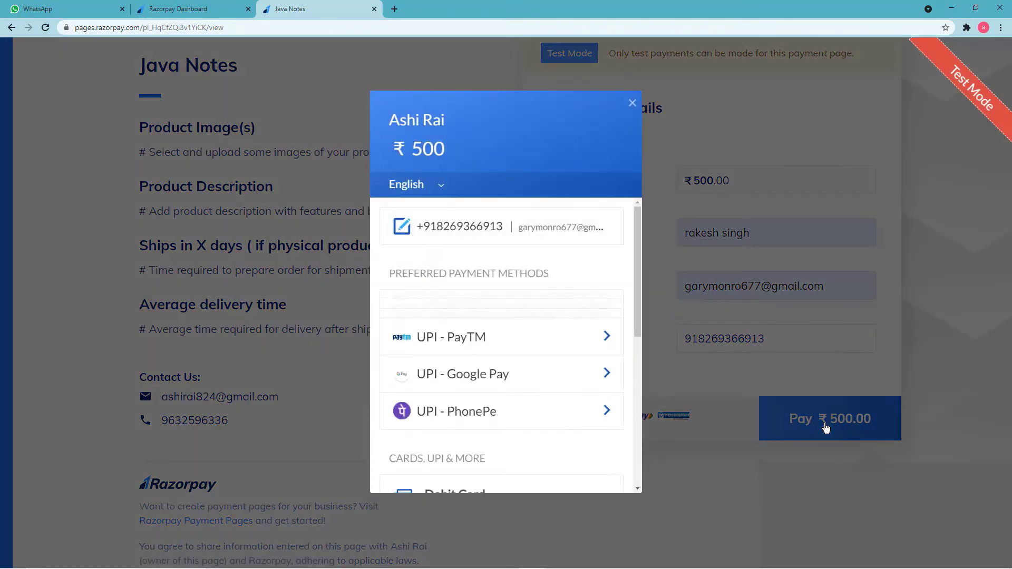
scroll(581, 317, down, 4)
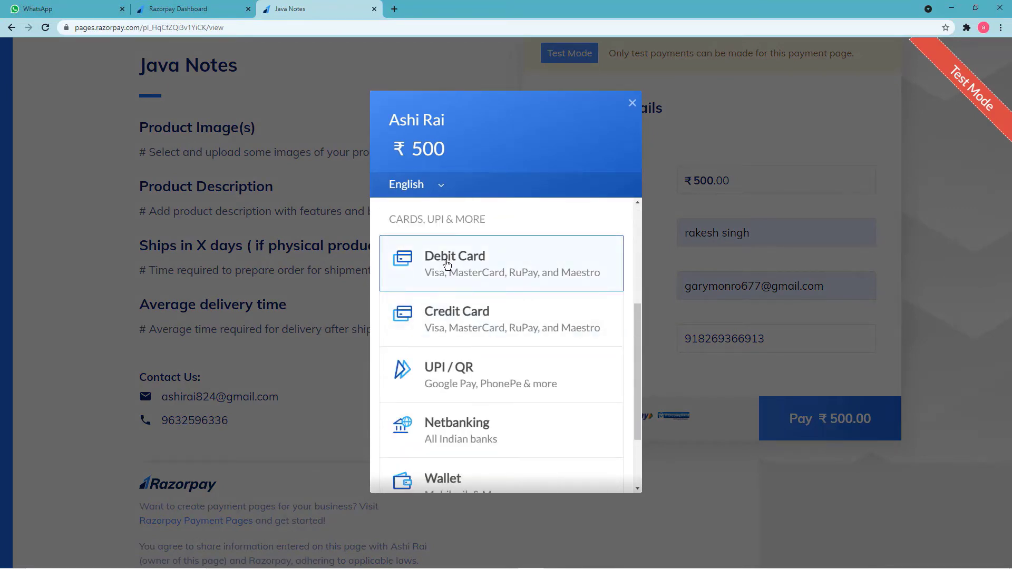
click(458, 268)
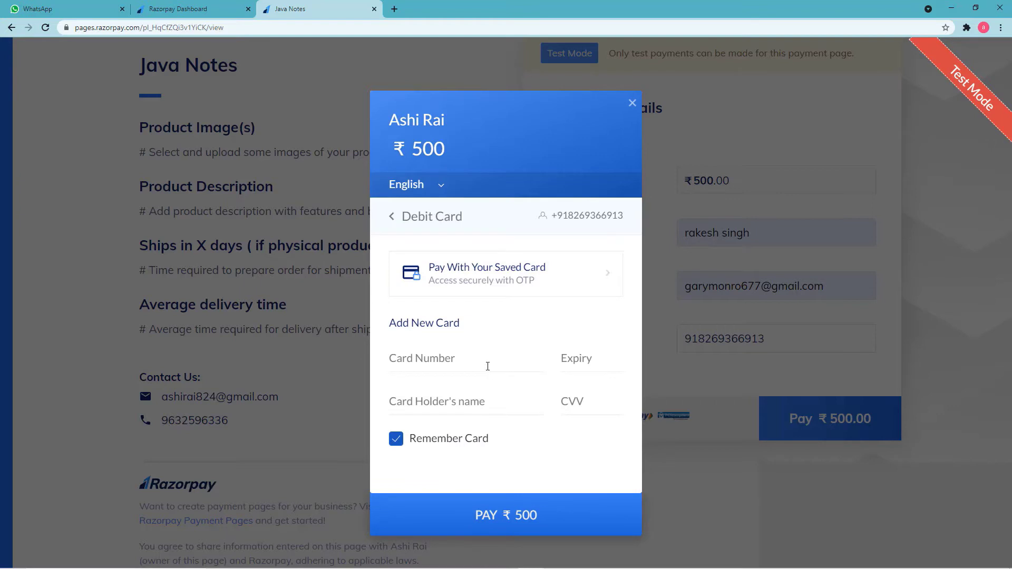
click(487, 366)
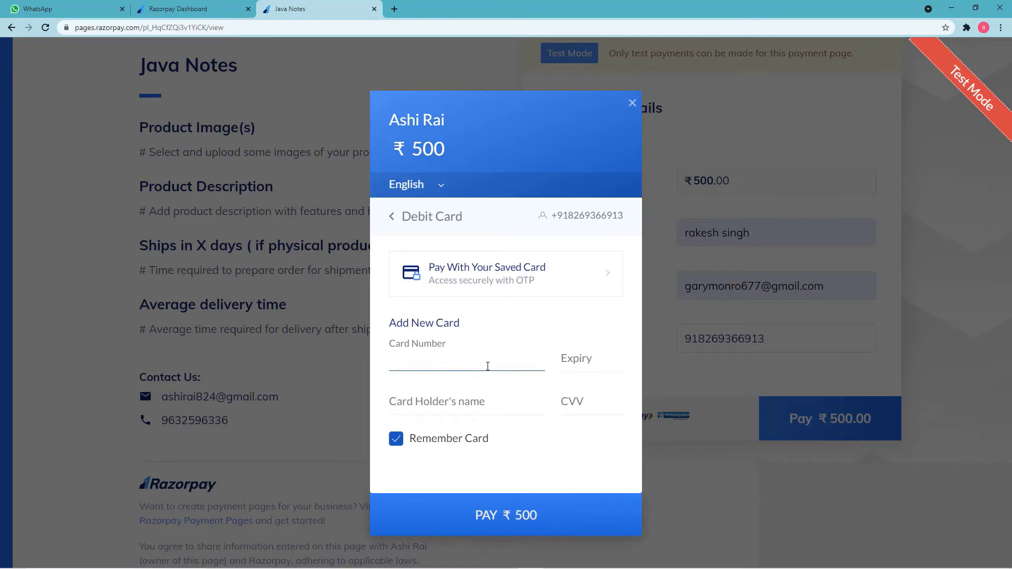
text(4111)
text(111111111)
text(1111)
text(0)
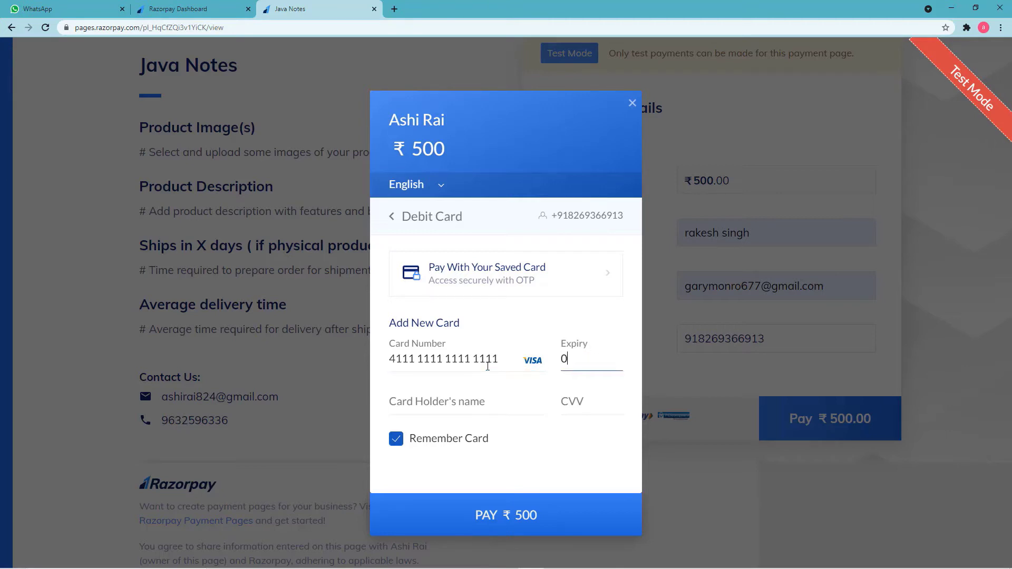
text(1 /66)
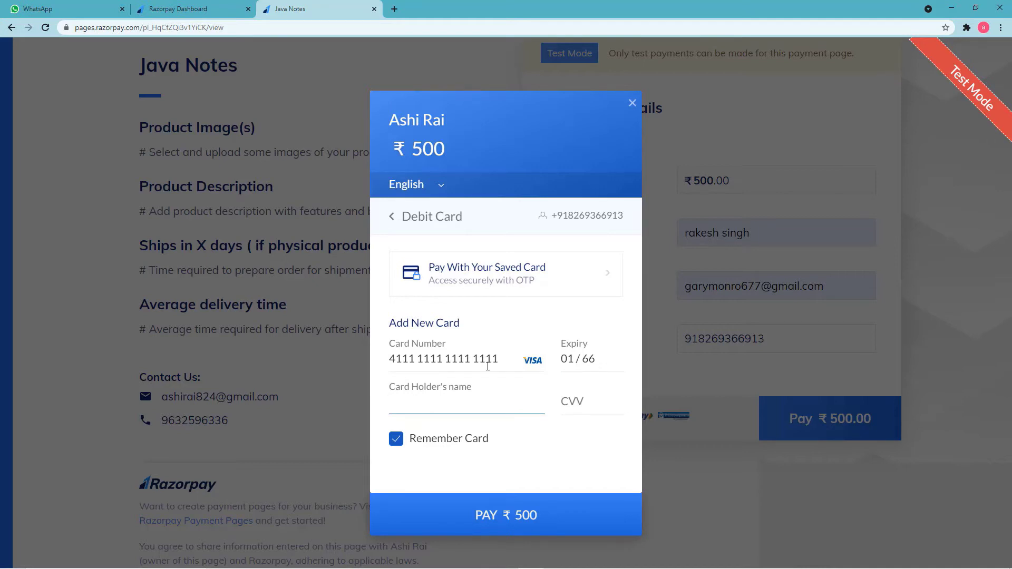
text(Rakesh)
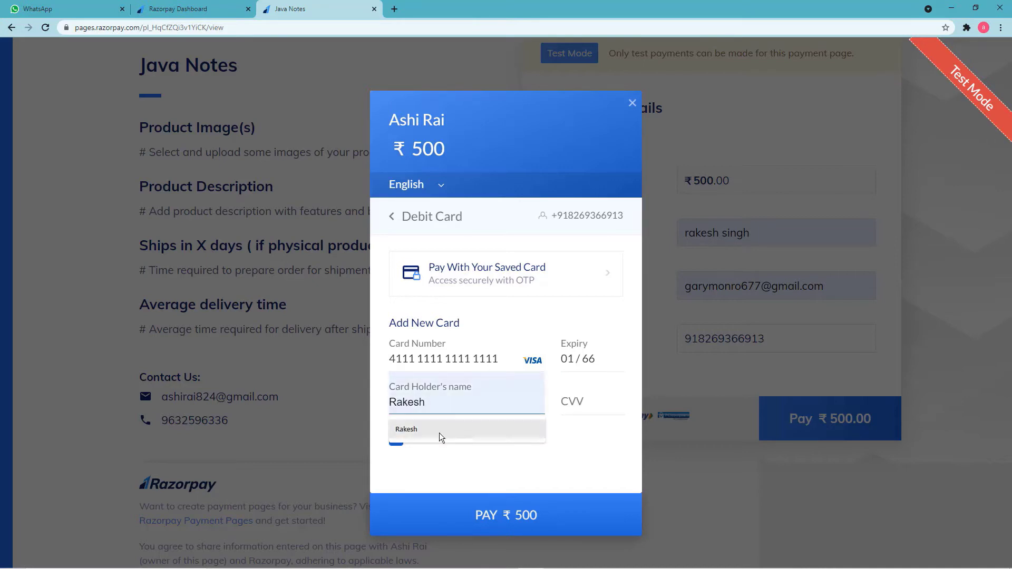
click(441, 435)
click(565, 403)
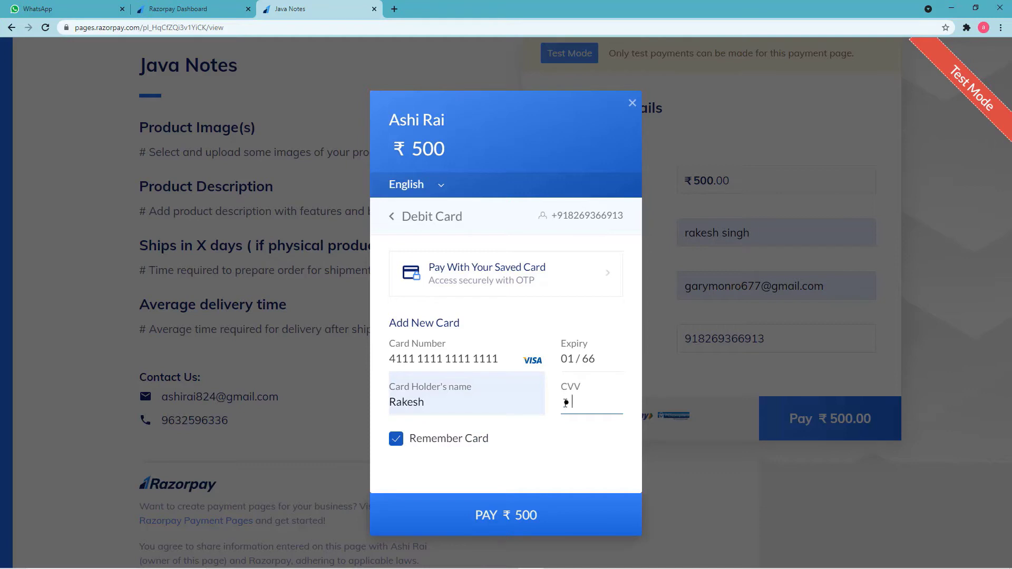
click(558, 524)
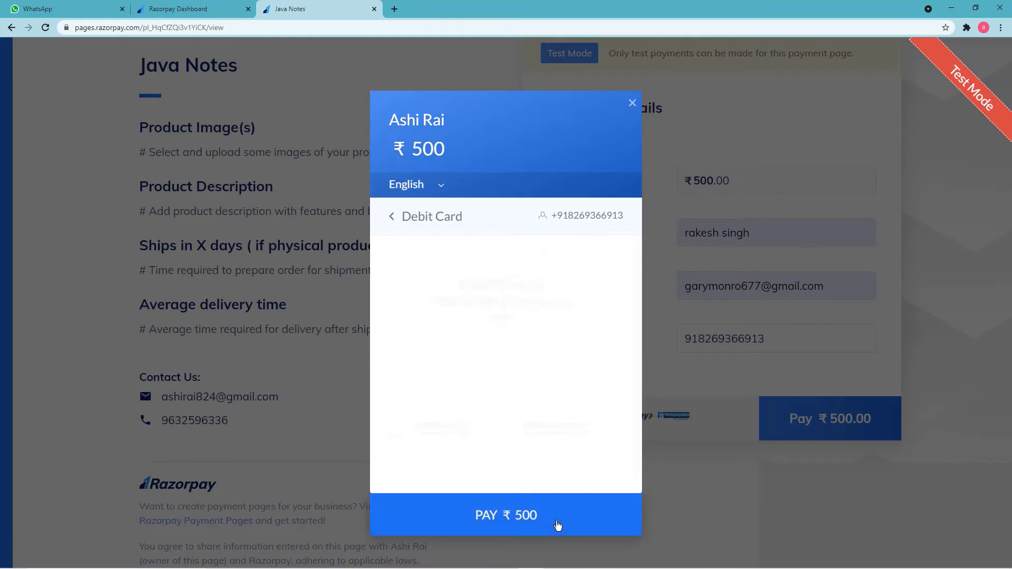
Skip saving the card, mark the demo bank payment as Success, then switch to WhatsApp Web.
click(573, 425)
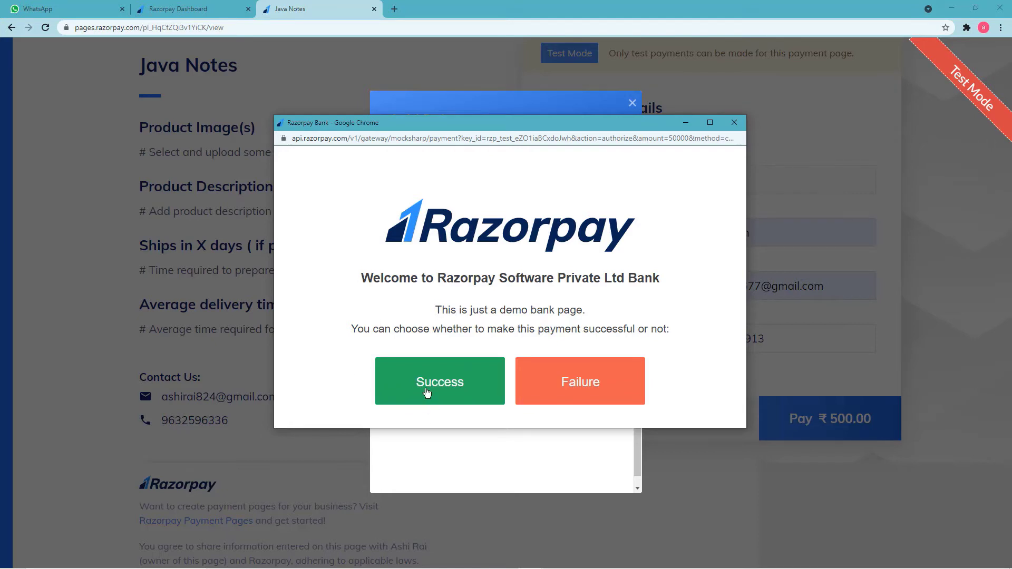
click(426, 392)
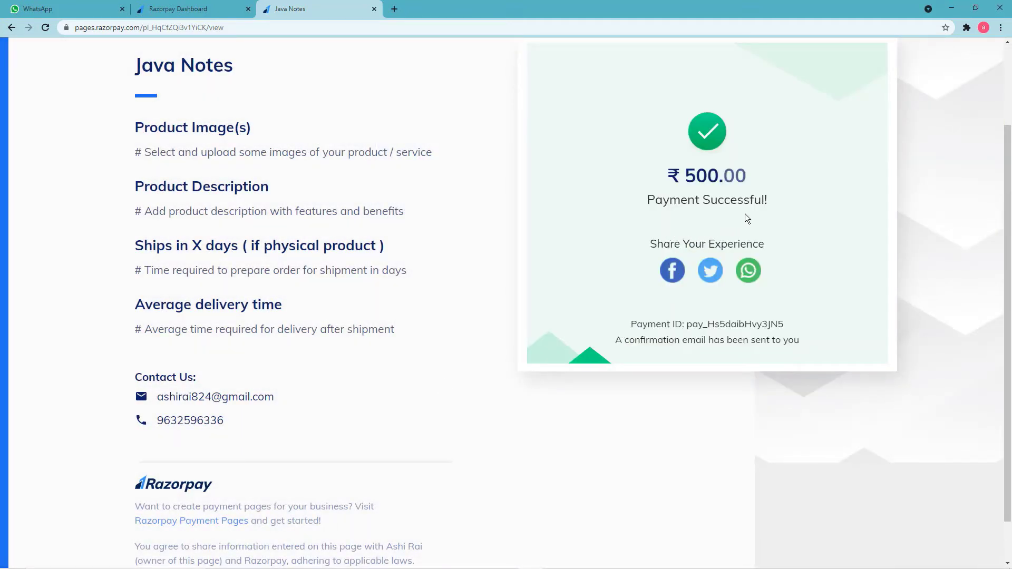
scroll(361, 237, up, 2)
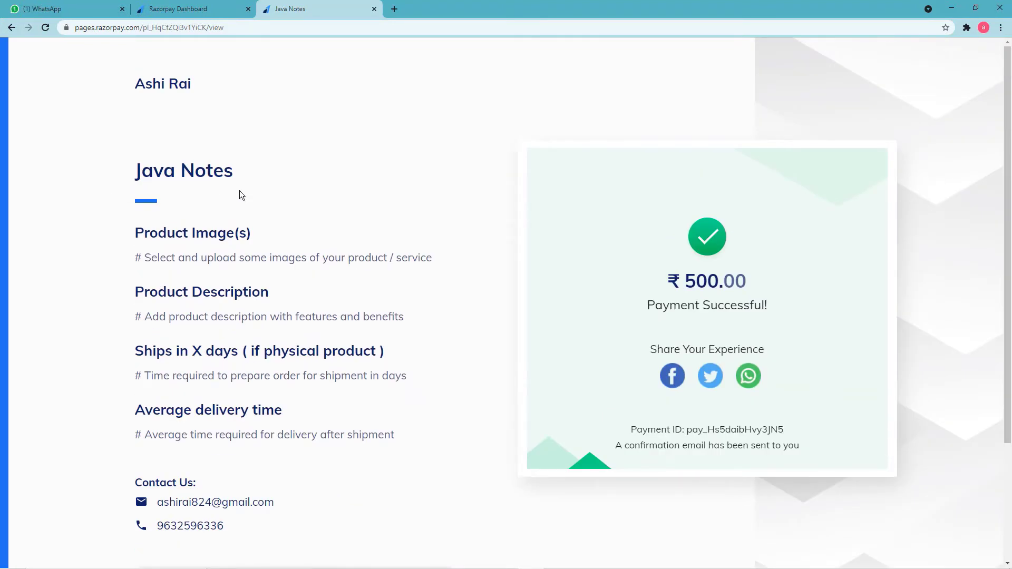
click(68, 7)
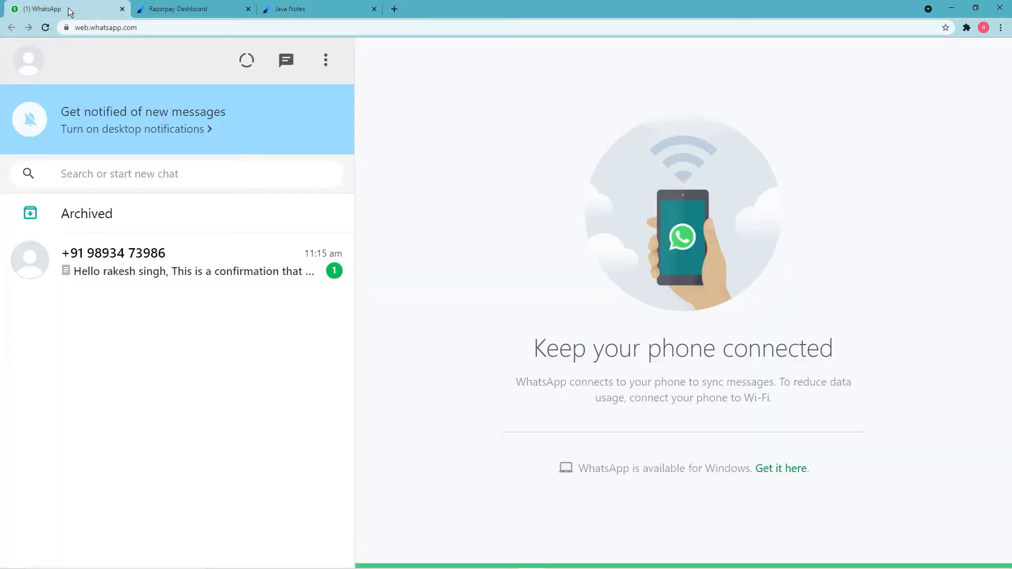
Open the unread payment confirmation chat and download the TestPDFfile.pdf attachment.
click(185, 277)
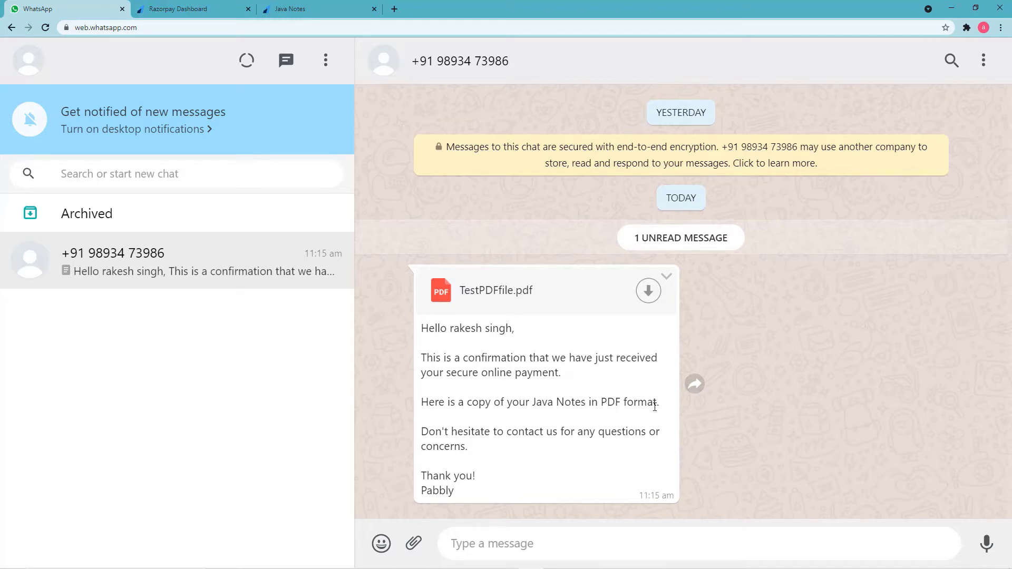
click(491, 294)
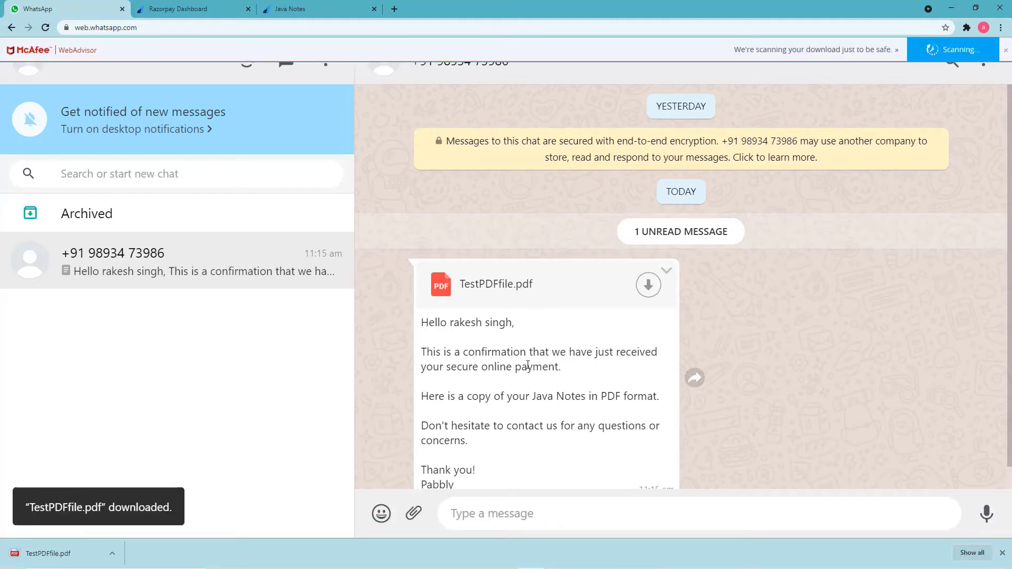
scroll(514, 381, down, 1)
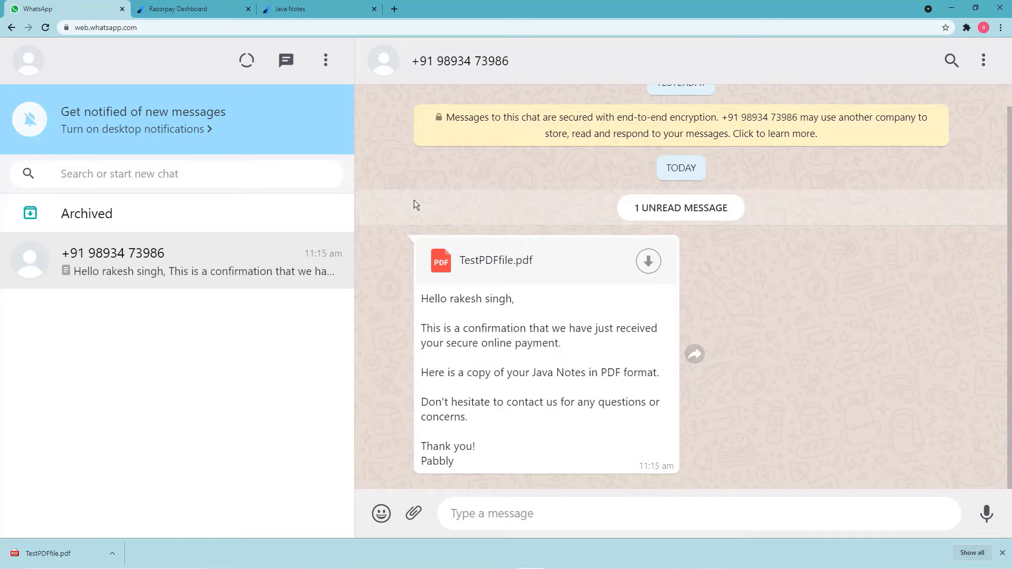
click(318, 6)
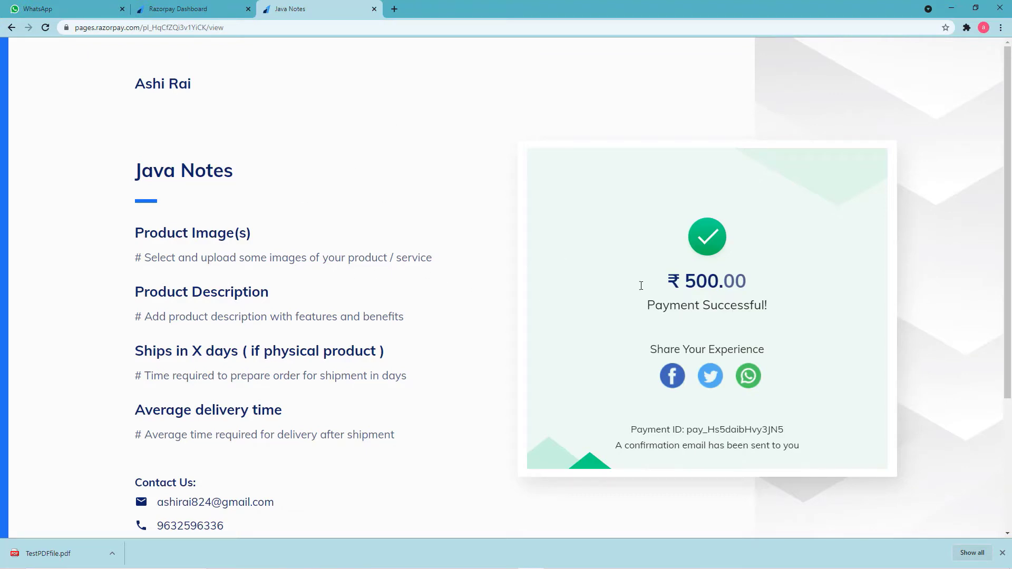
click(106, 10)
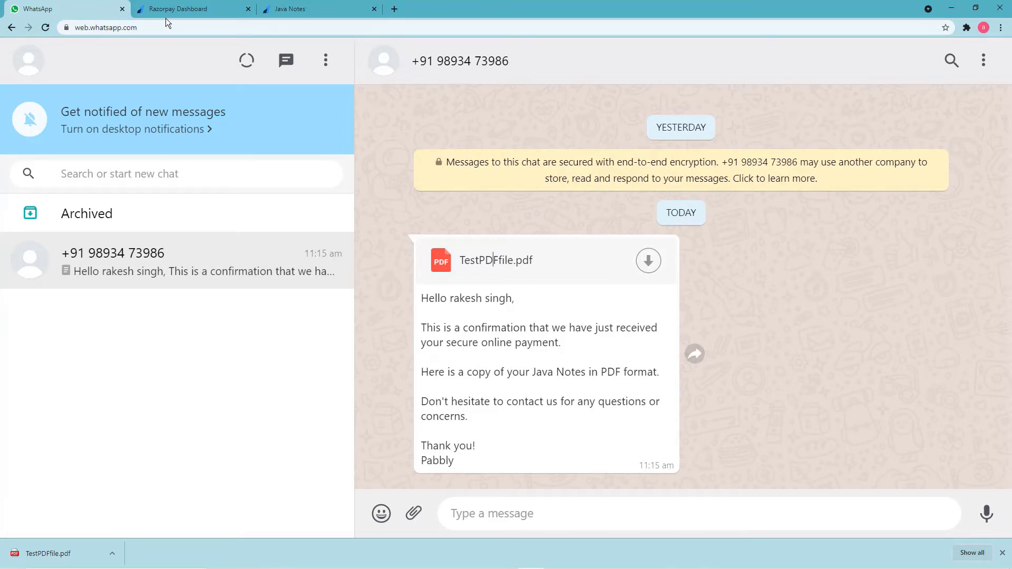
click(301, 12)
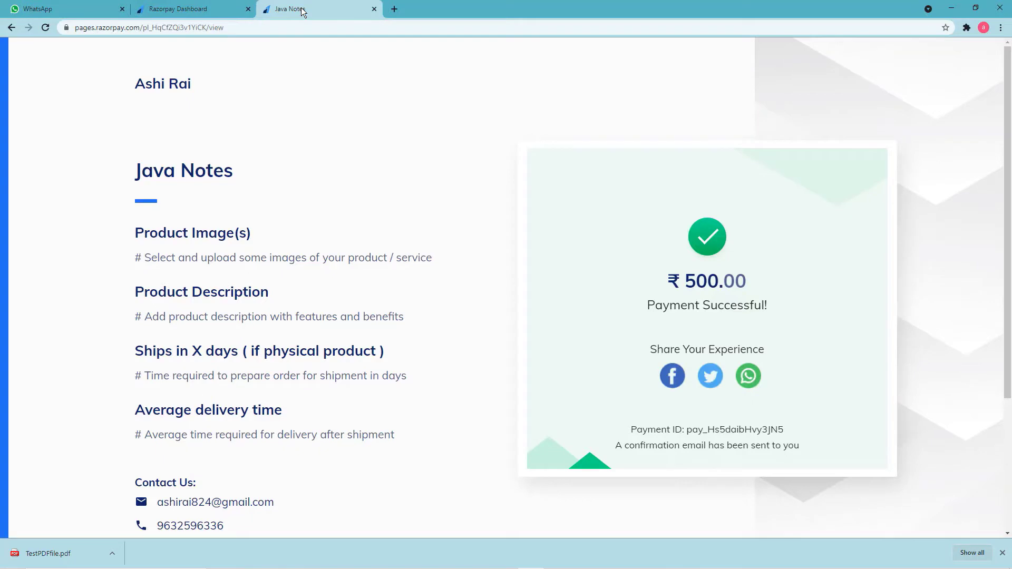
click(91, 13)
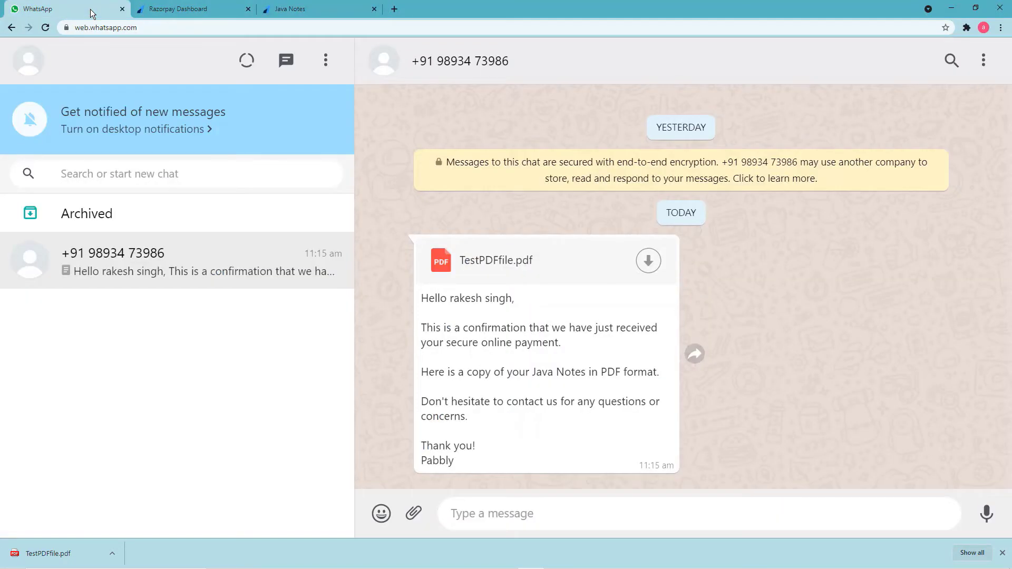
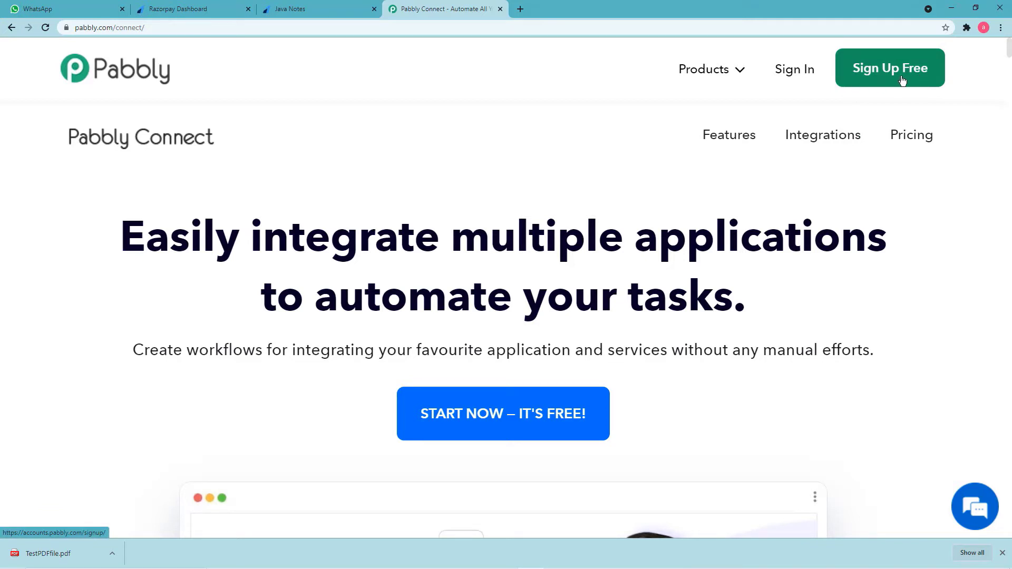
Sign in to Pabbly and launch Pabbly Connect from the All Apps page.
click(786, 78)
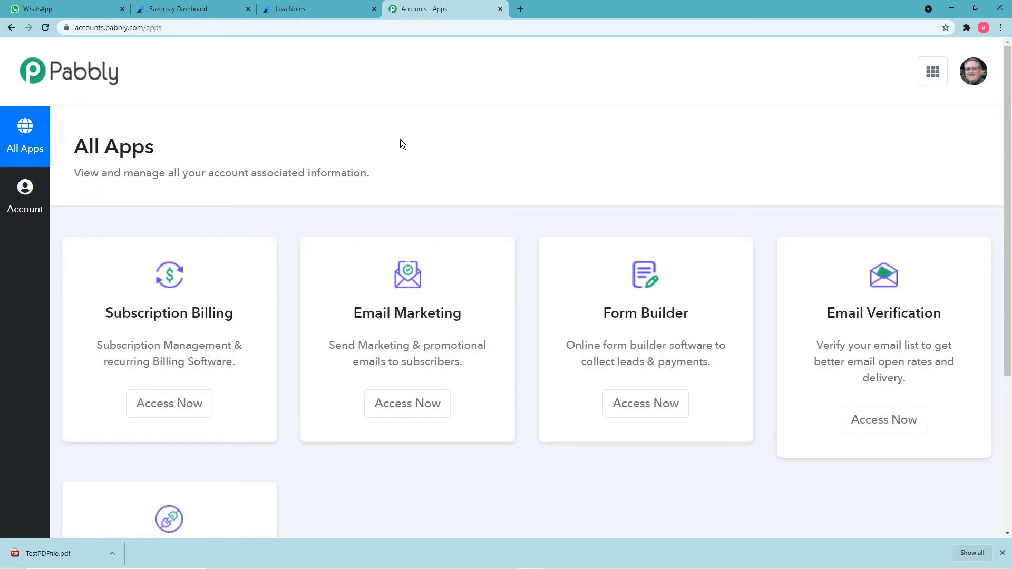
scroll(226, 151, down, 4)
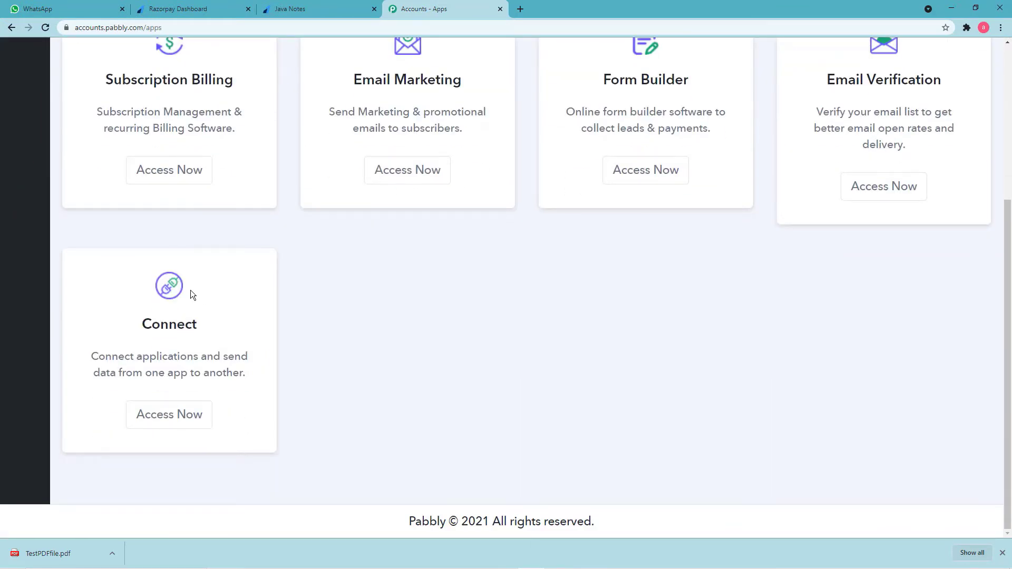
click(165, 421)
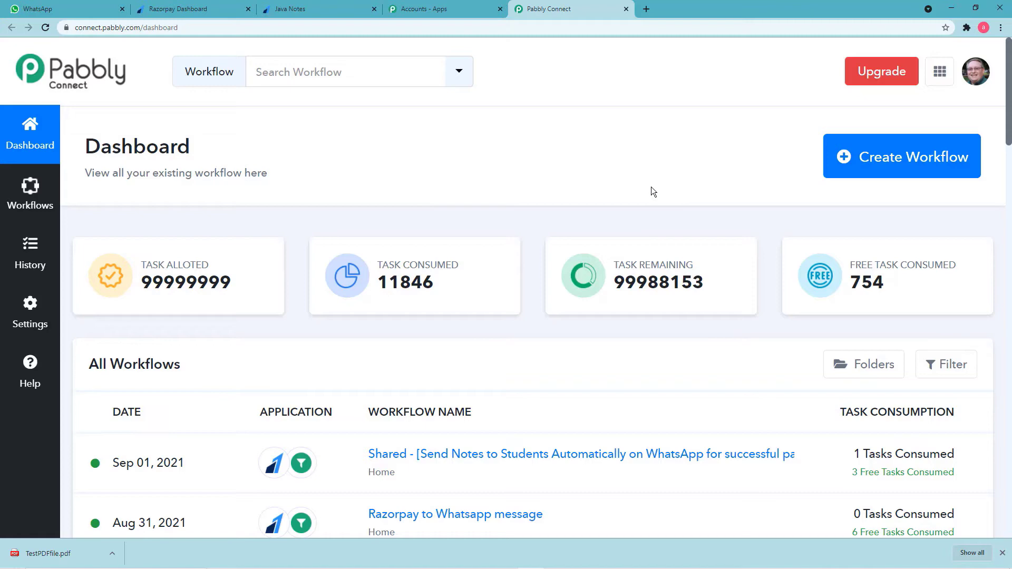
Create a new workflow named 'Razorpay file to Whatsapp Message'.
click(874, 173)
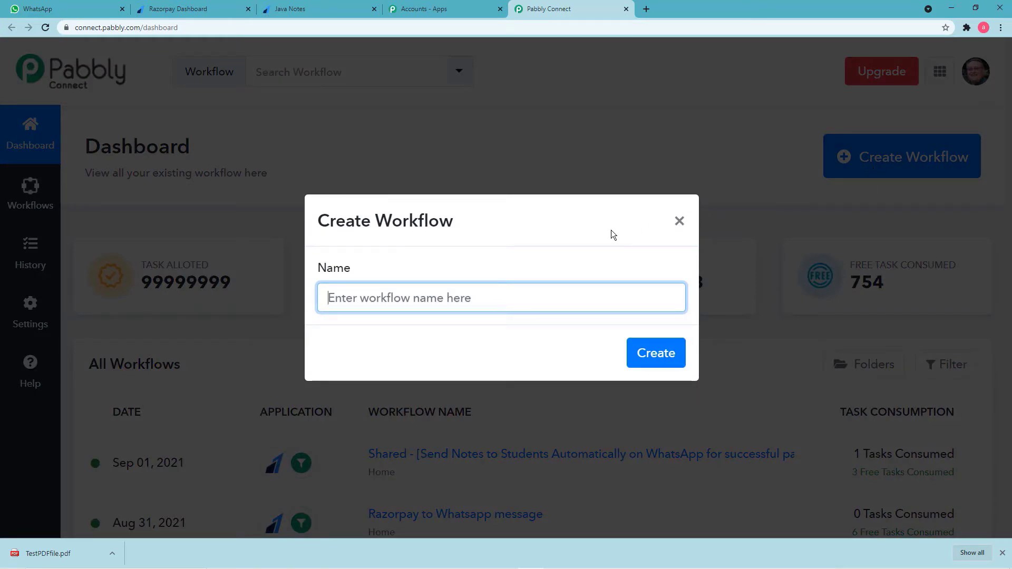
text(Ra)
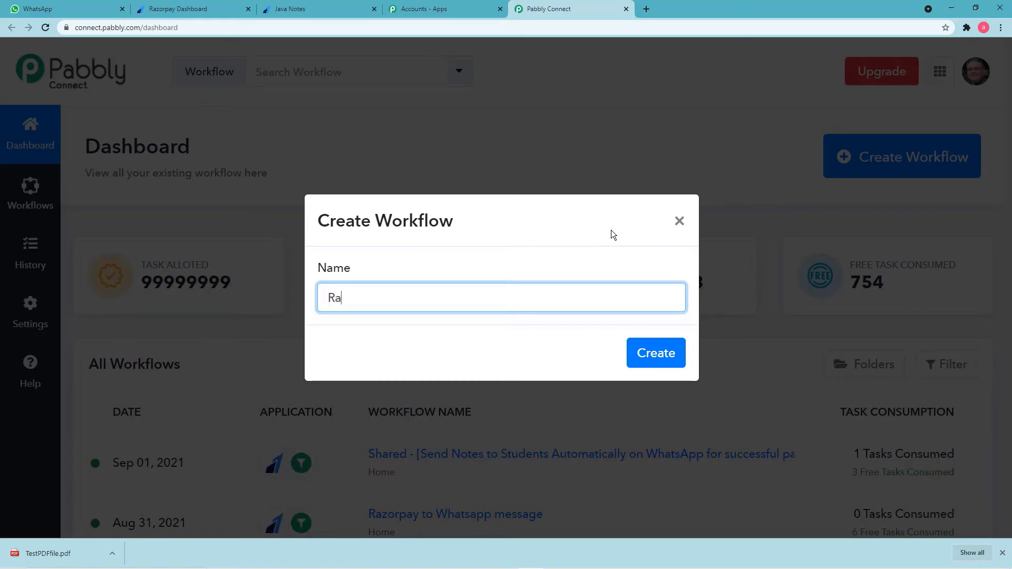
text(zorpay file to w)
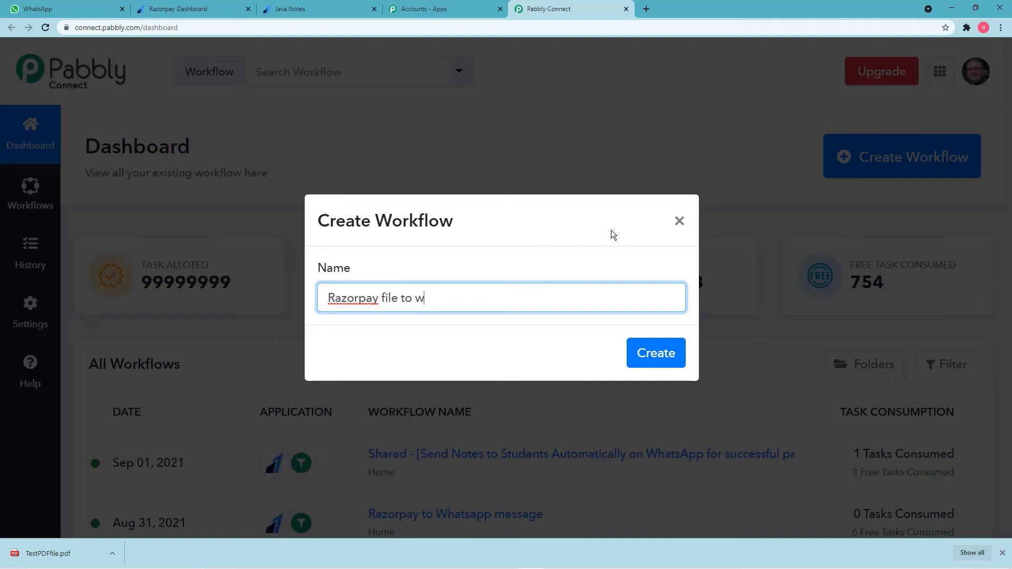
key(BackSpace)
text(Whatsapp Messag)
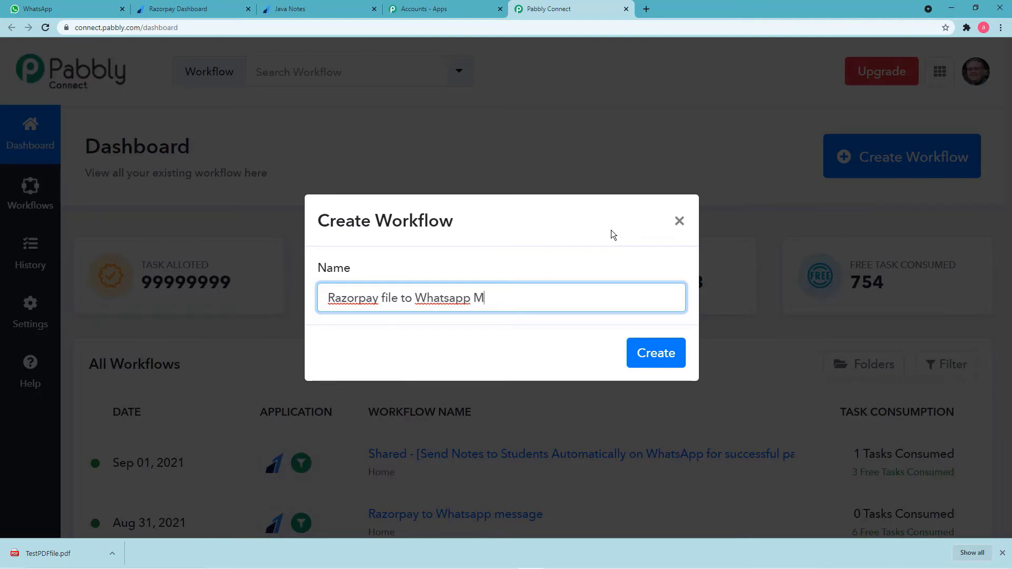
text(e)
click(641, 356)
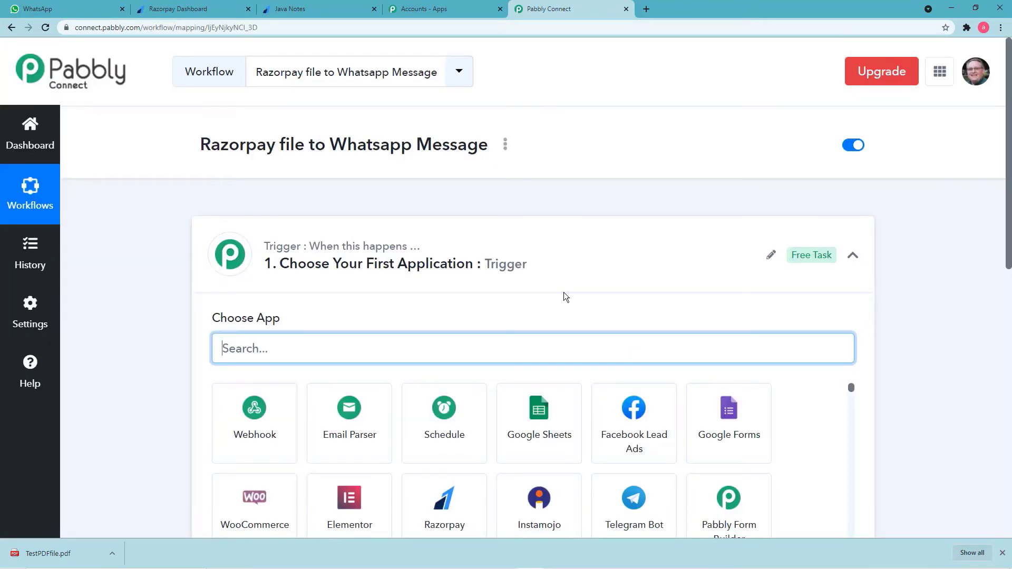
Search 'ra' in the trigger step's app picker and choose Razorpay.
click(852, 255)
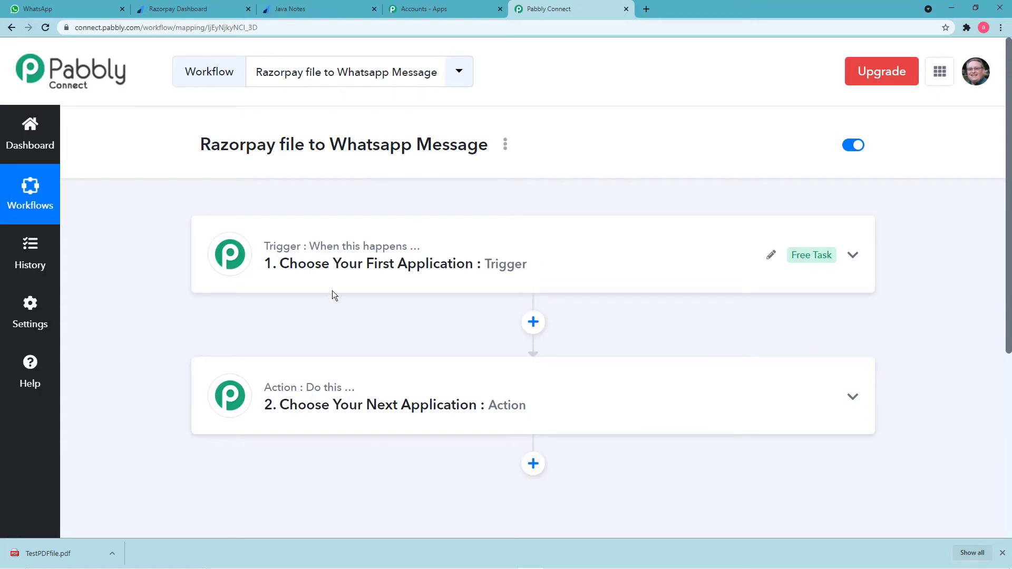
click(324, 278)
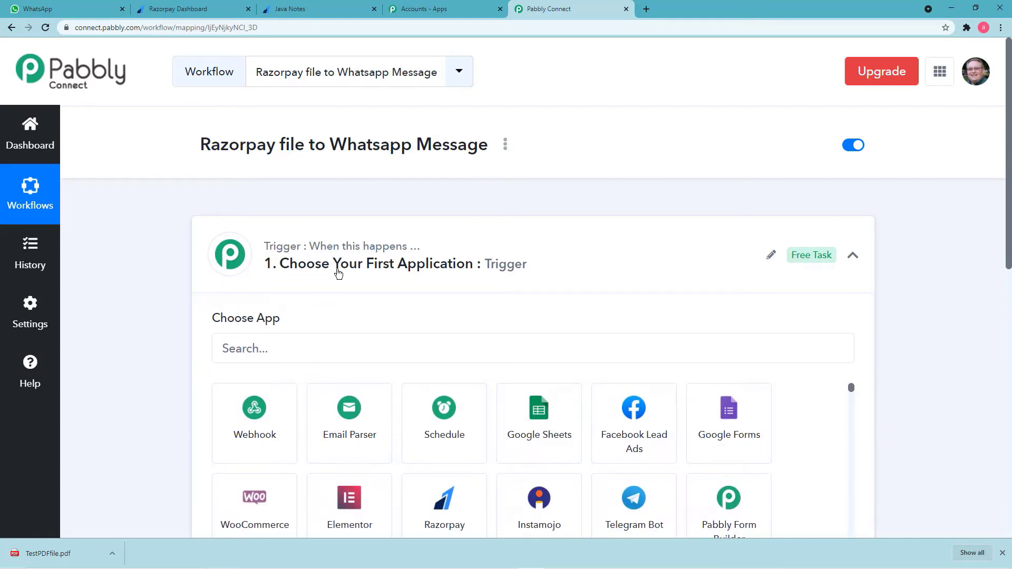
scroll(338, 271, down, 2)
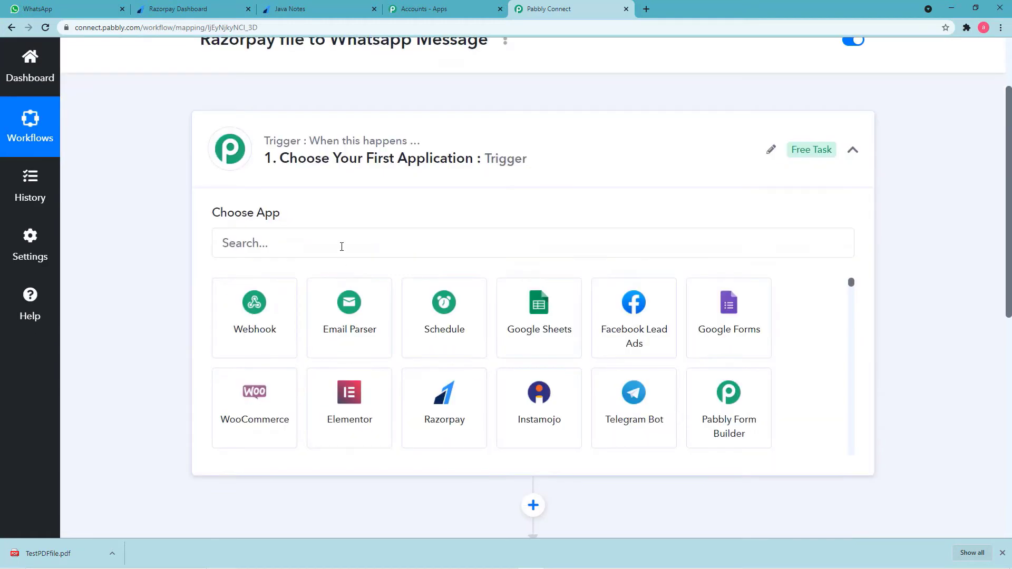
click(341, 246)
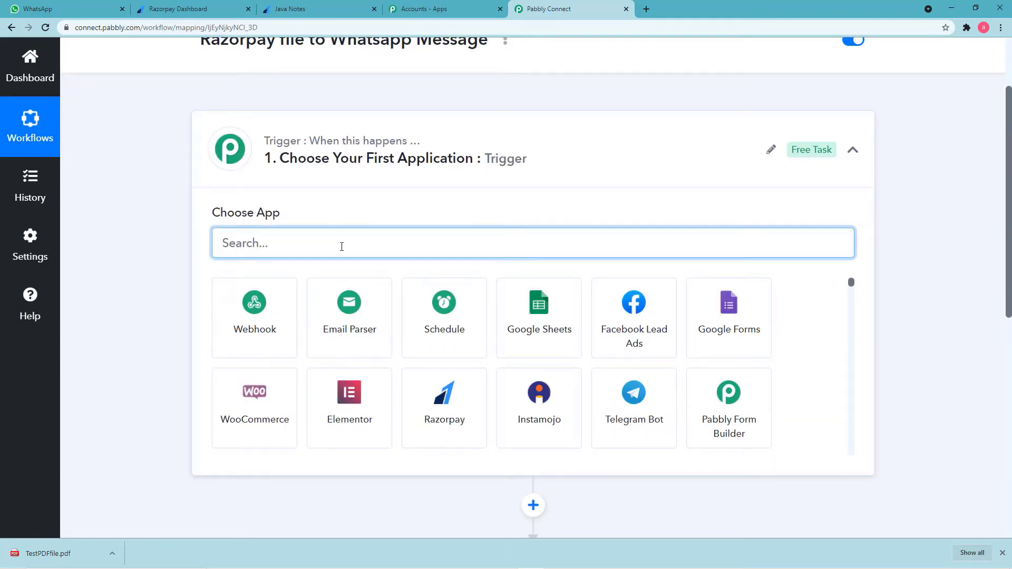
text(ra)
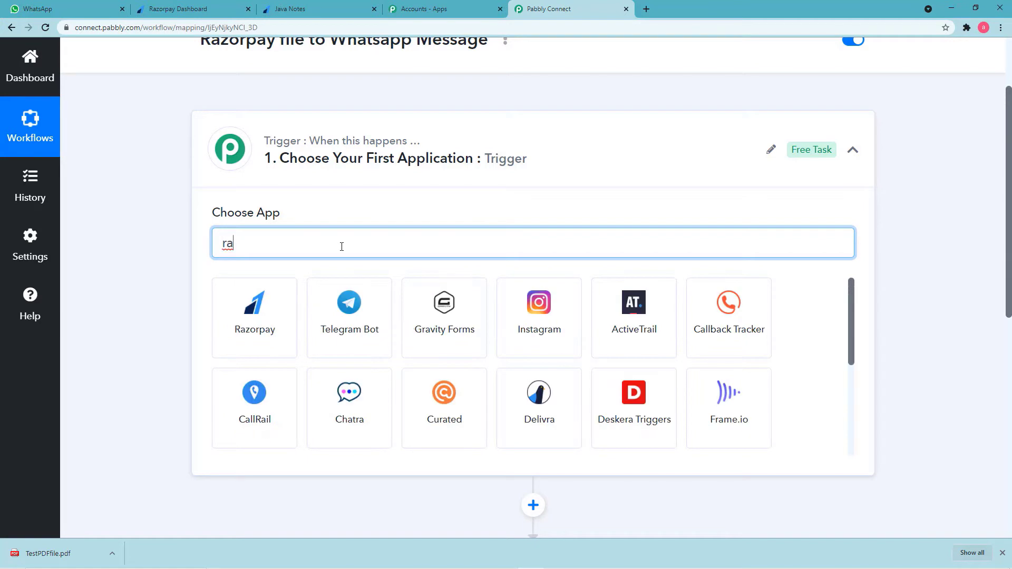
click(265, 310)
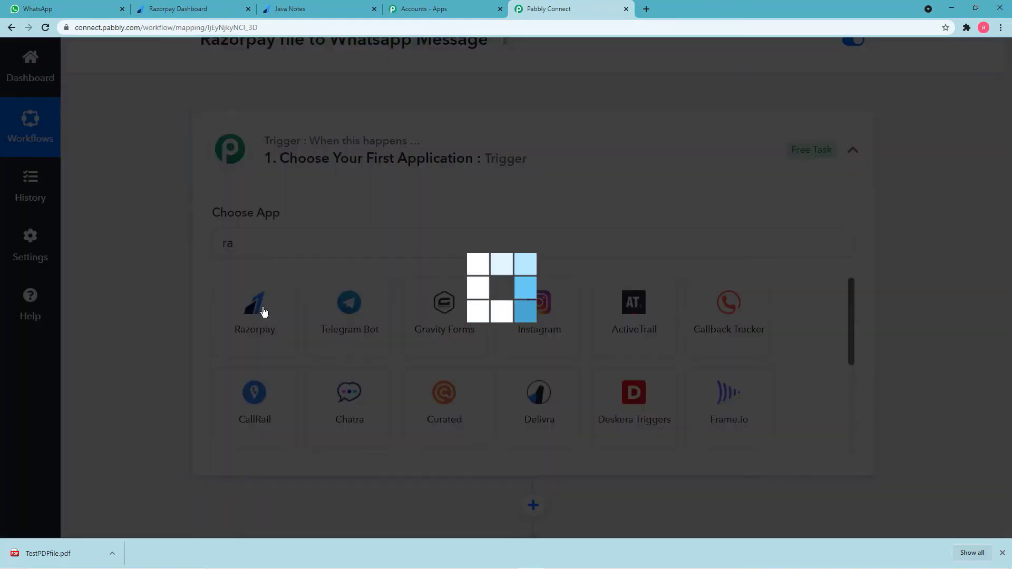
scroll(294, 287, down, 2)
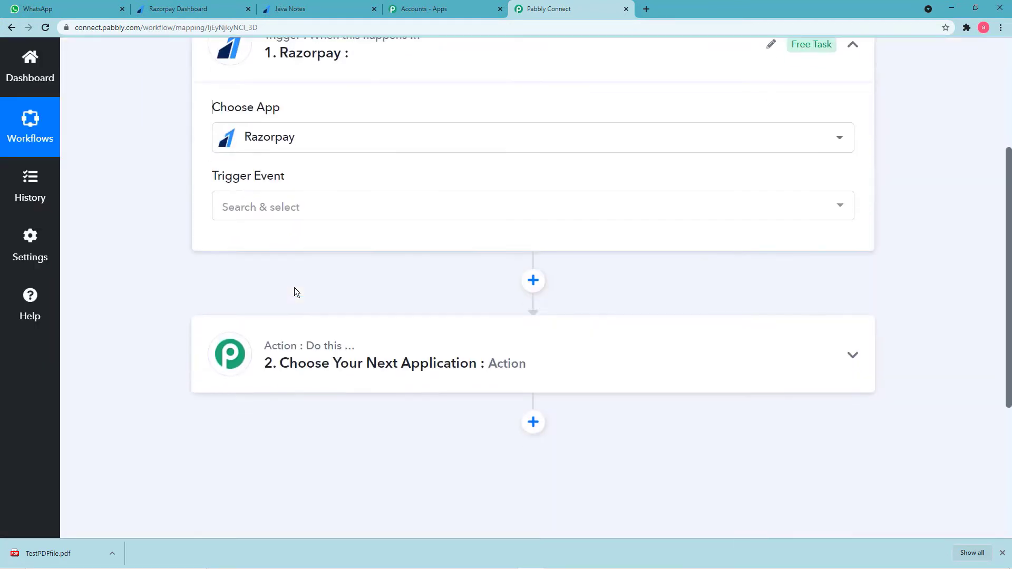
Set the Razorpay trigger event to Payment Captured and copy its webhook URL.
click(315, 205)
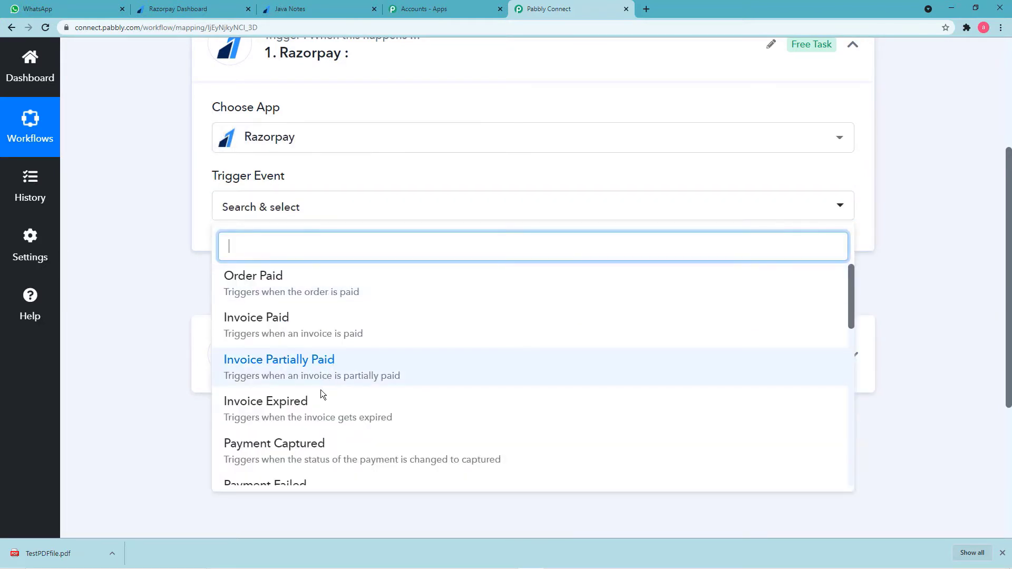
click(253, 451)
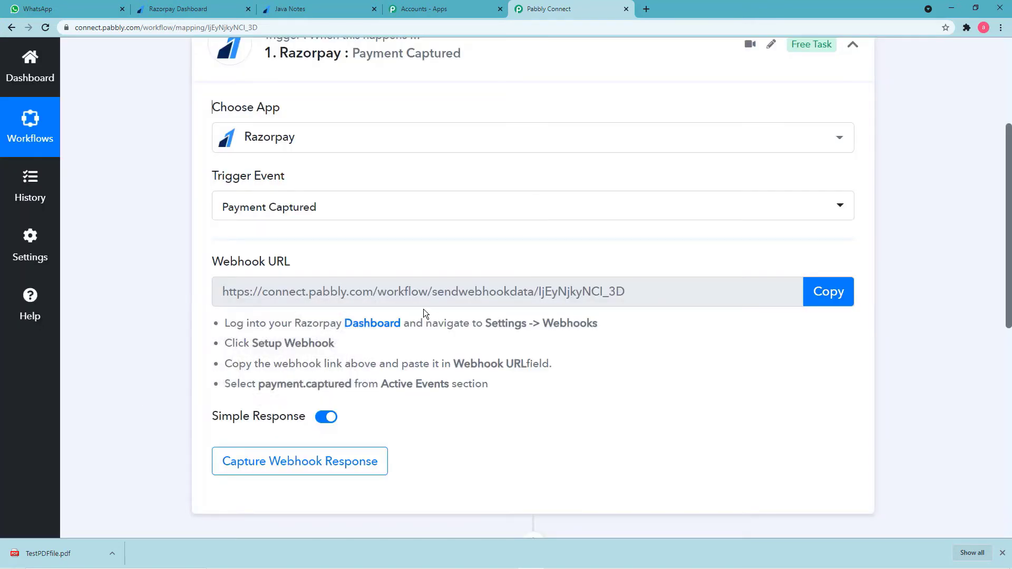
scroll(439, 323, down, 2)
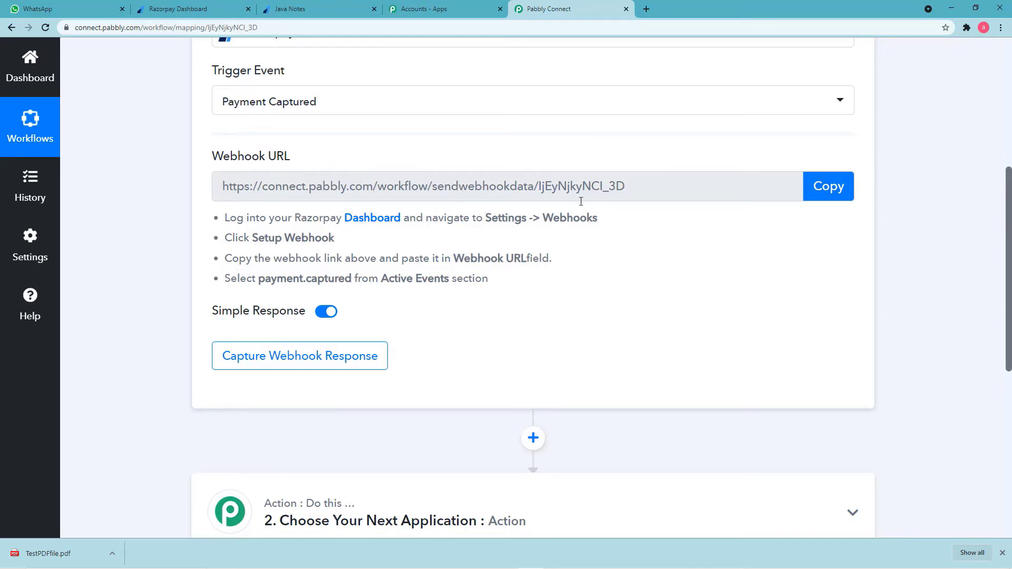
click(824, 194)
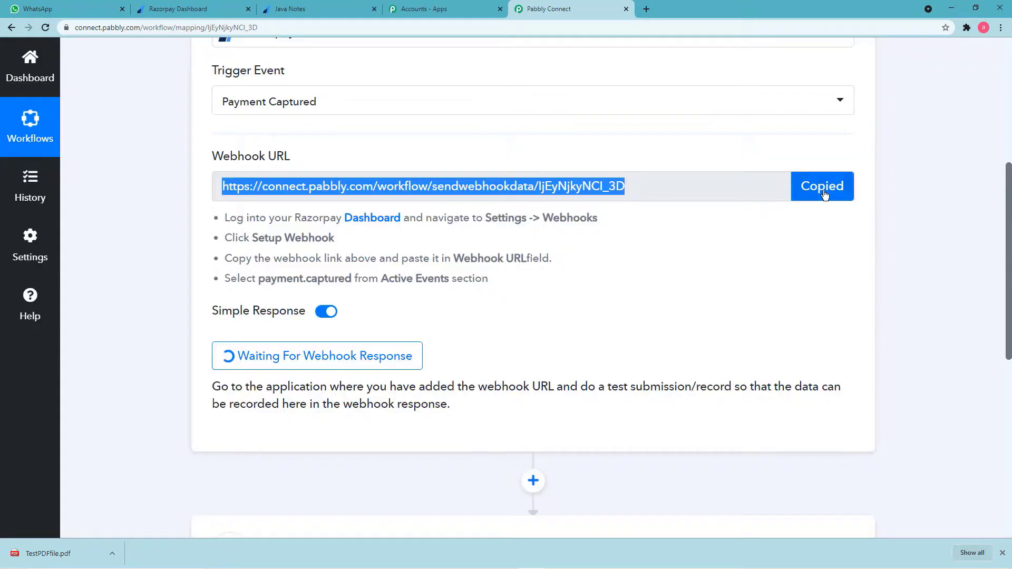
In Razorpay Dashboard, go to Settings > Webhooks and start adding a new webhook.
click(209, 7)
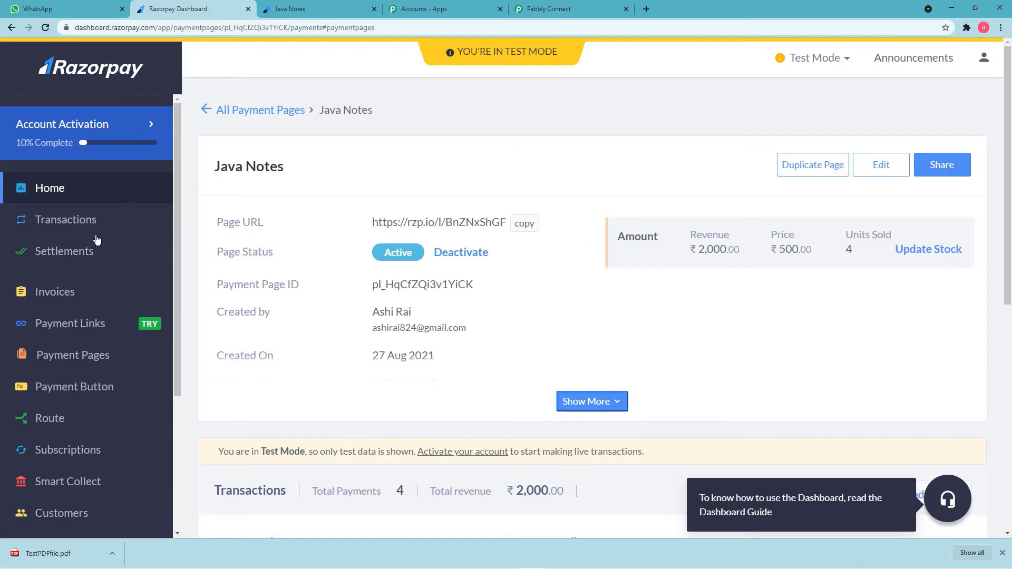
scroll(97, 239, down, 4)
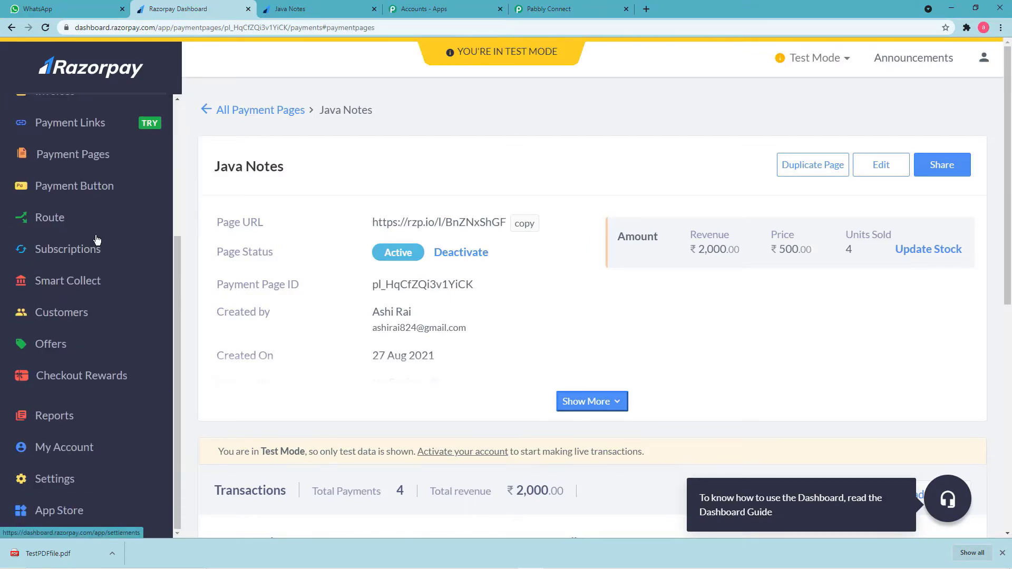
click(41, 483)
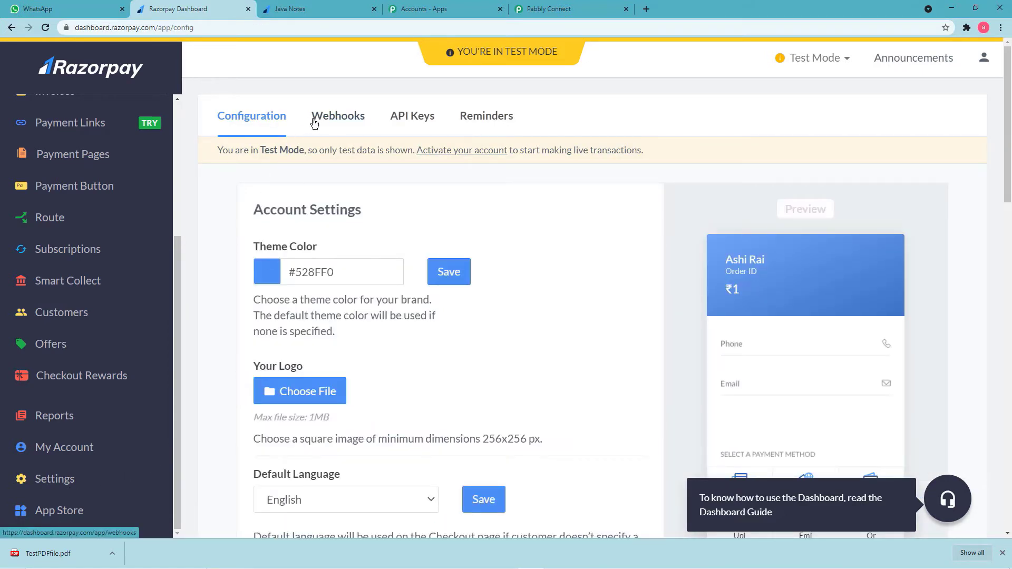
click(341, 122)
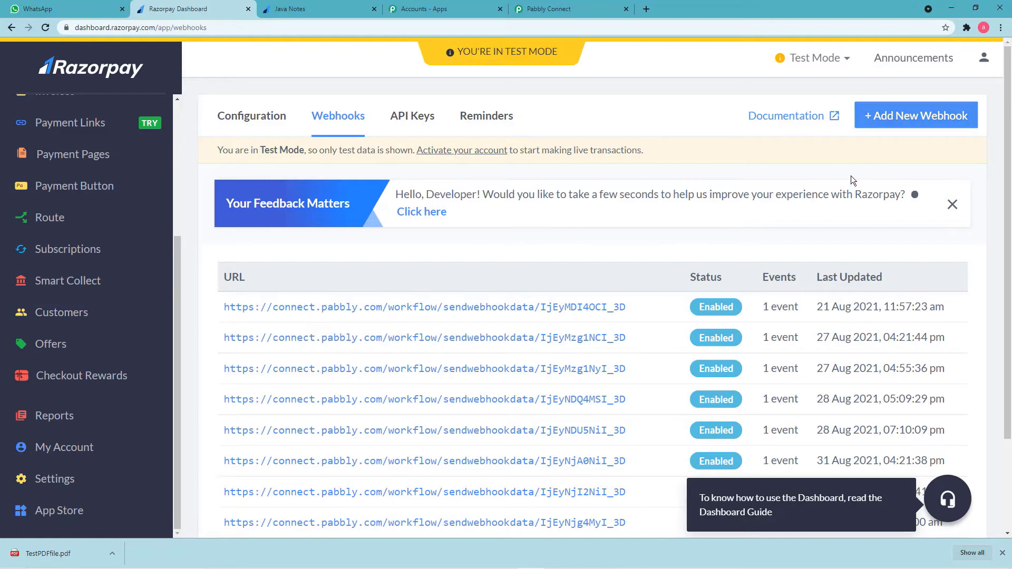
scroll(619, 308, down, 3)
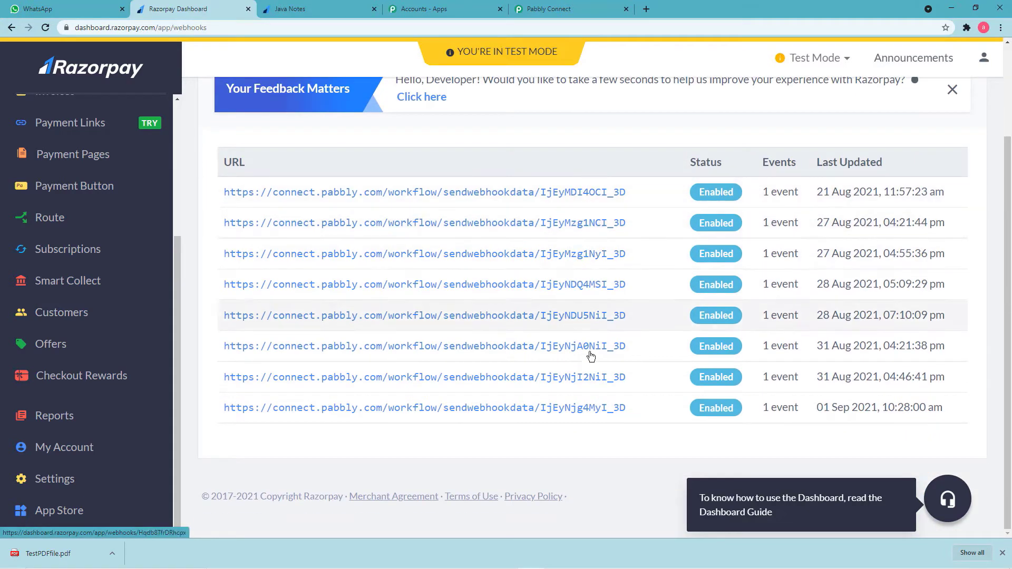
scroll(584, 210, up, 2)
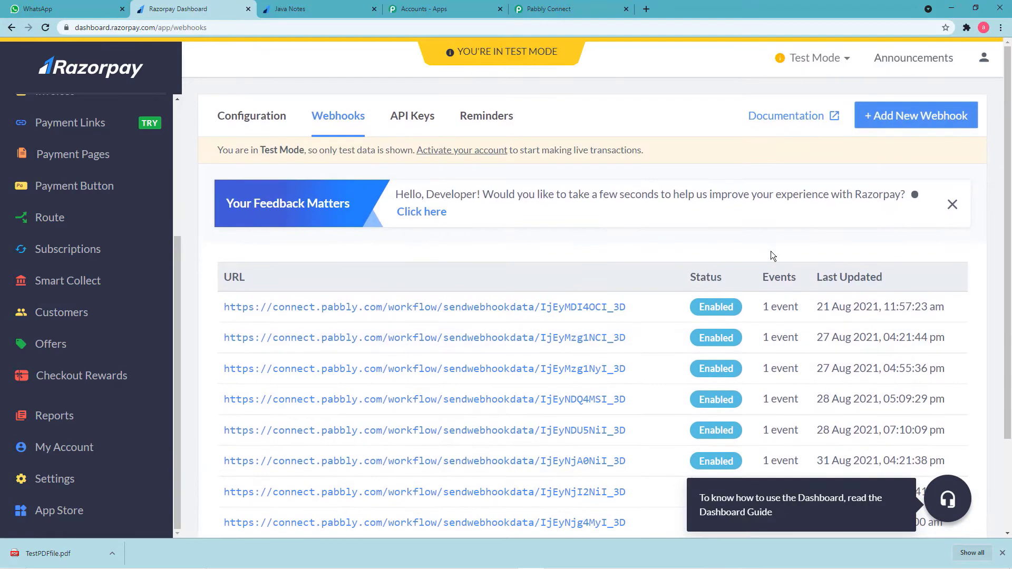
click(889, 125)
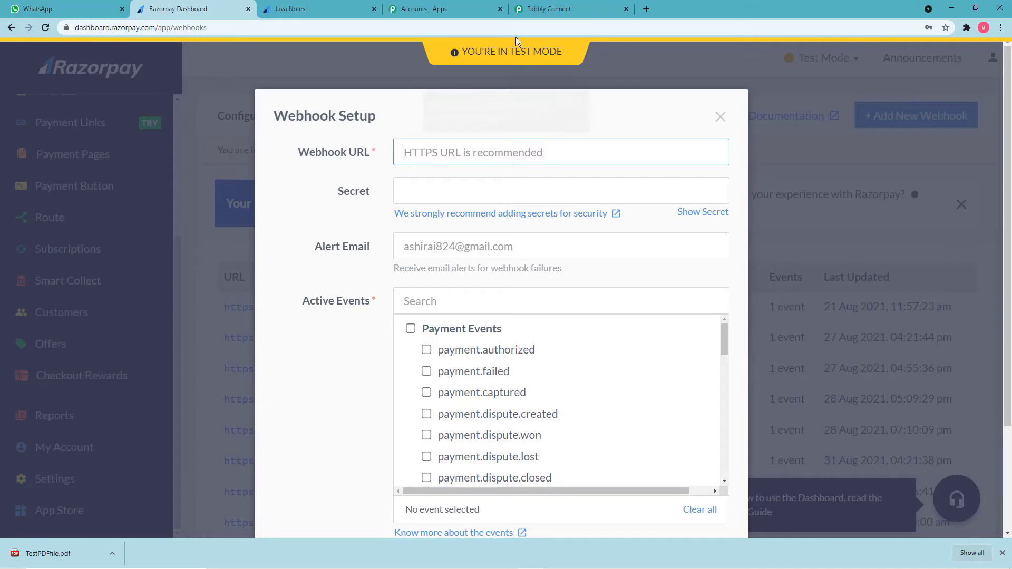
Paste the Pabbly webhook URL, subscribe it to payment.captured, and save the webhook.
click(548, 9)
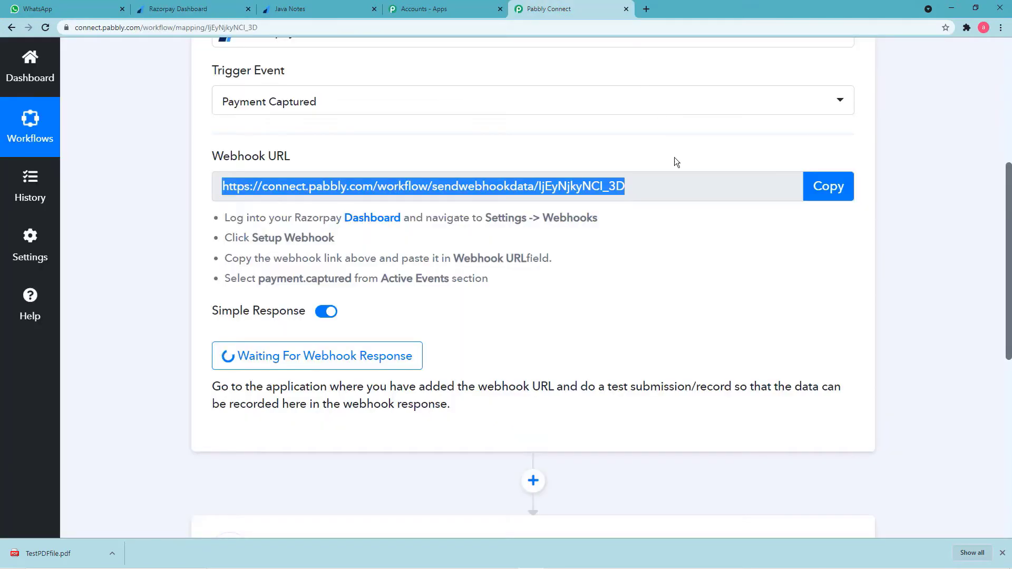
click(213, 11)
right_click(444, 152)
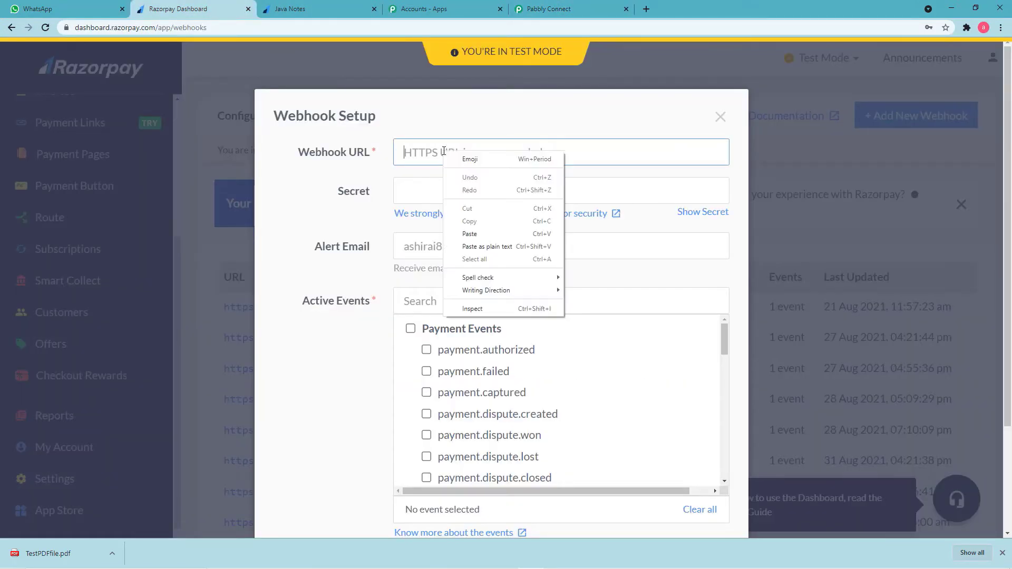
click(485, 234)
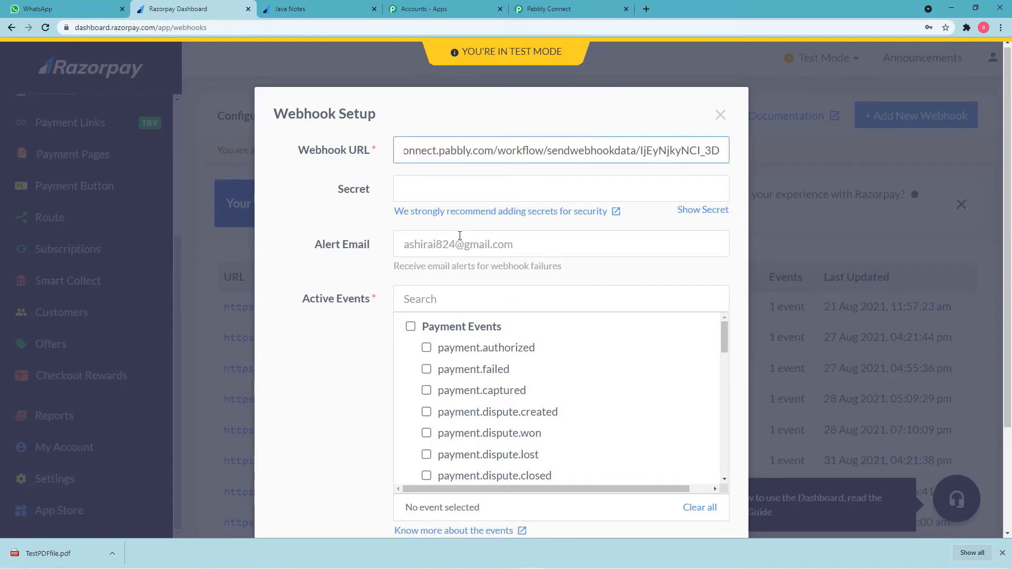
scroll(456, 235, down, 3)
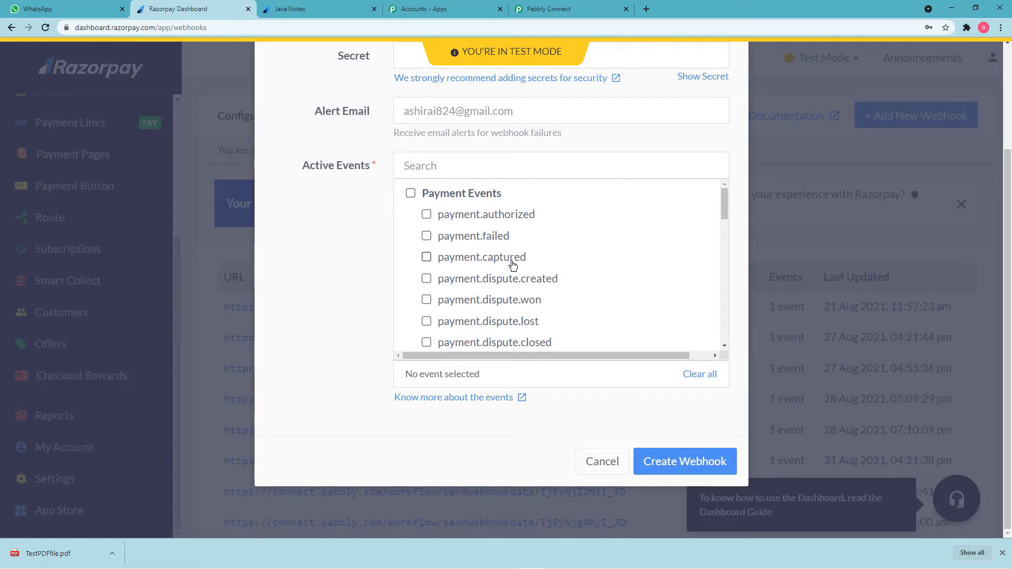
click(427, 257)
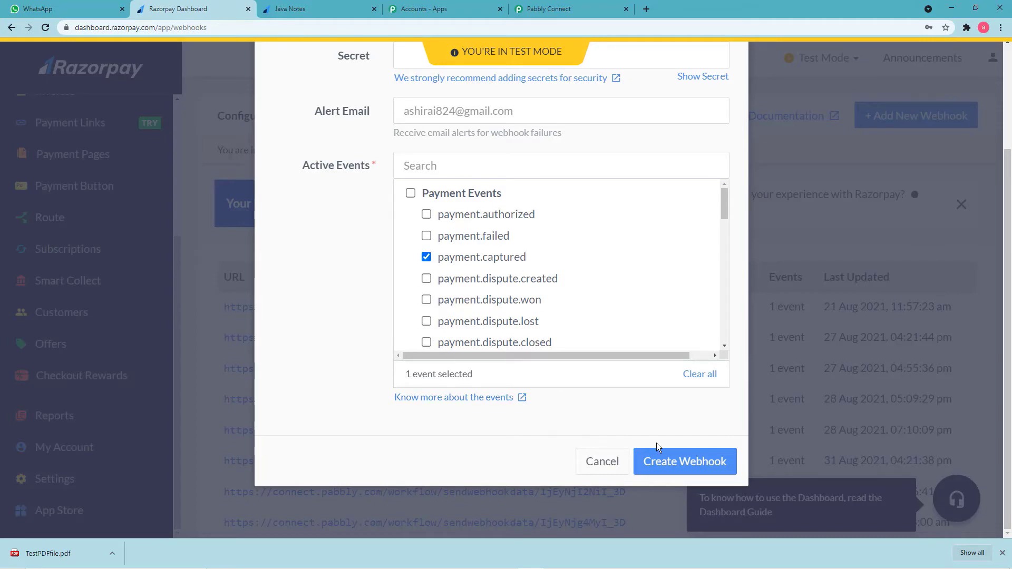
click(666, 465)
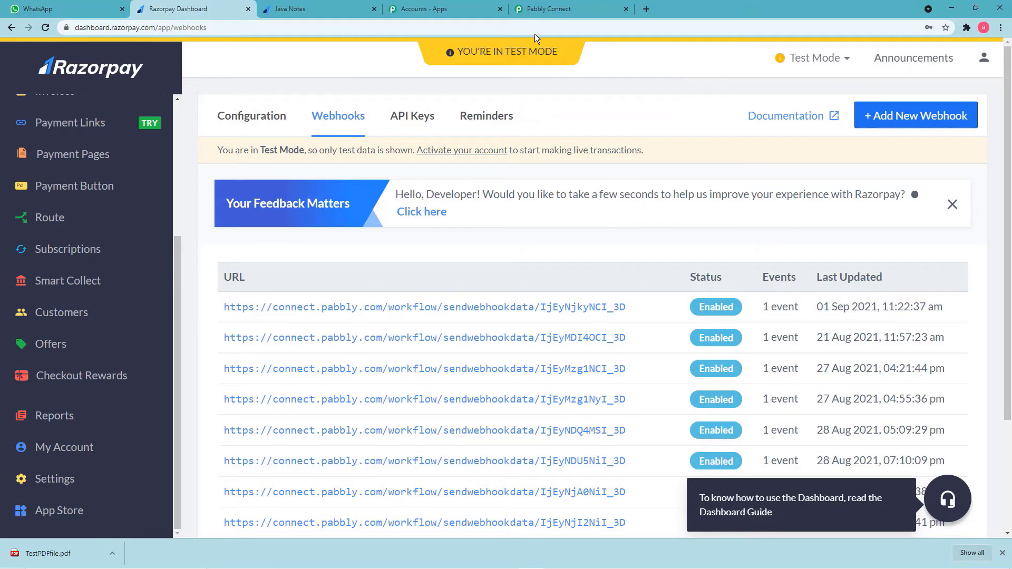
click(545, 9)
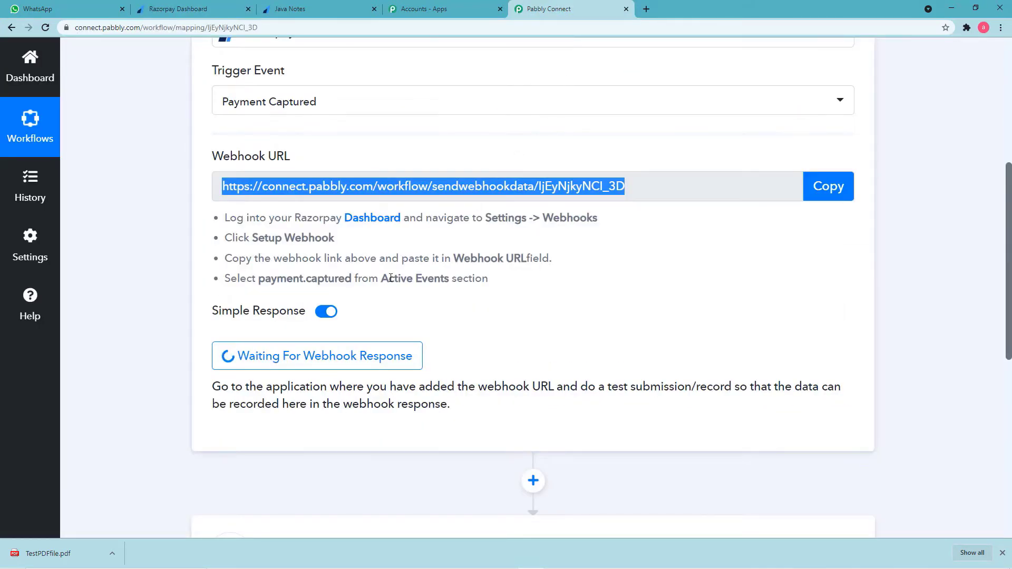
scroll(474, 314, down, 2)
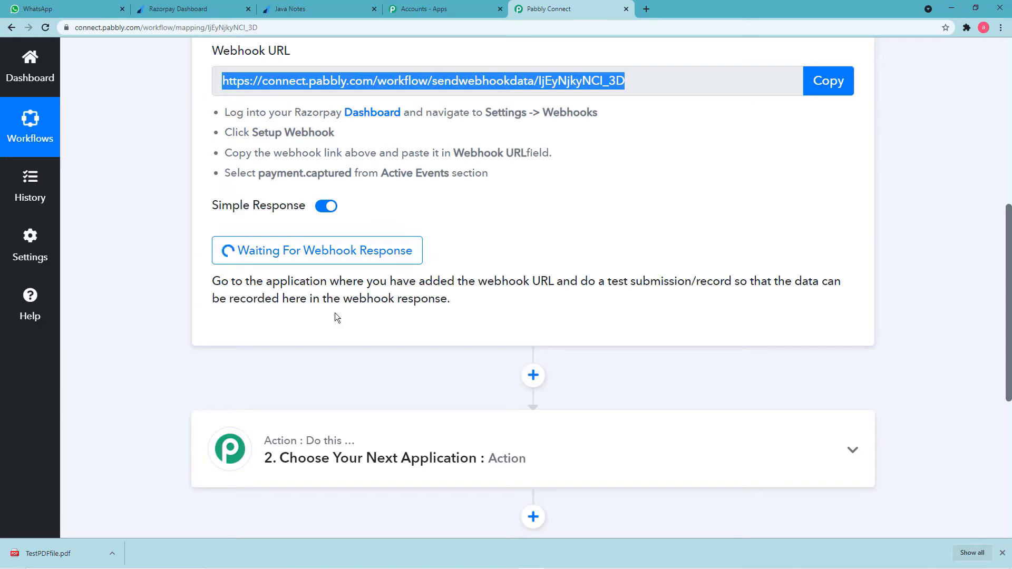
click(197, 11)
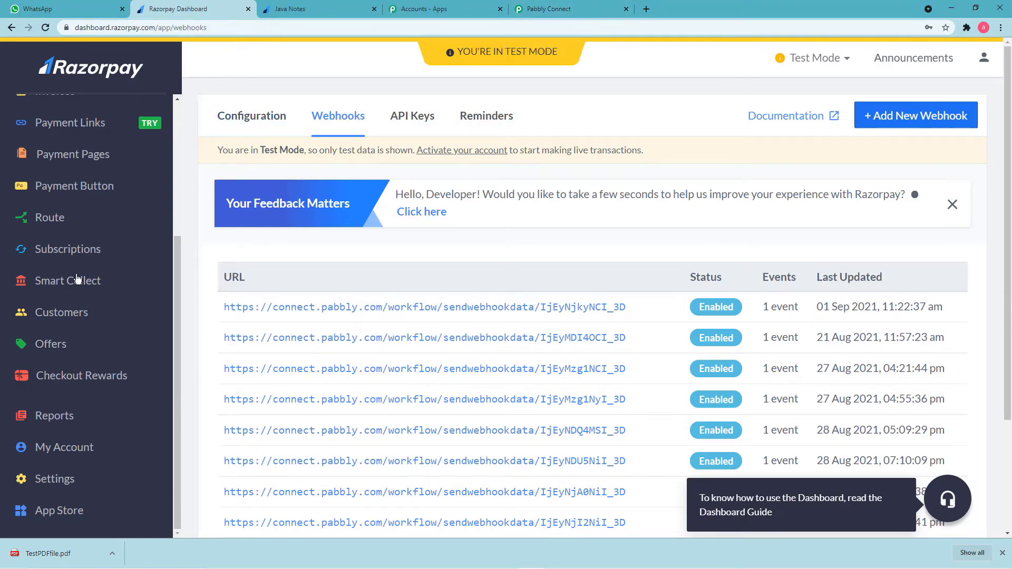
Copy the Java Notes payment page URL from Payment Pages into a new browser tab.
scroll(75, 295, up, 2)
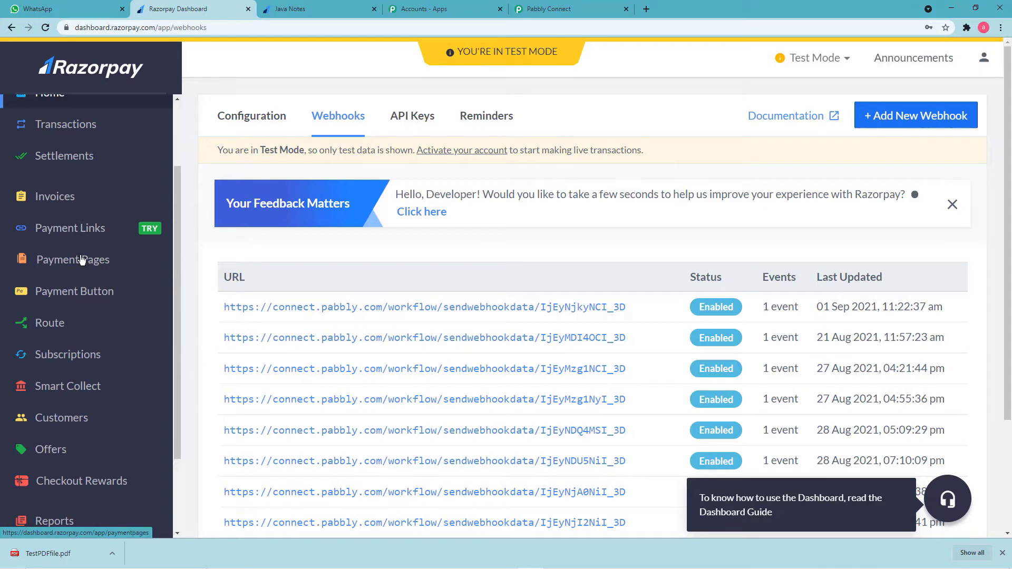
click(81, 261)
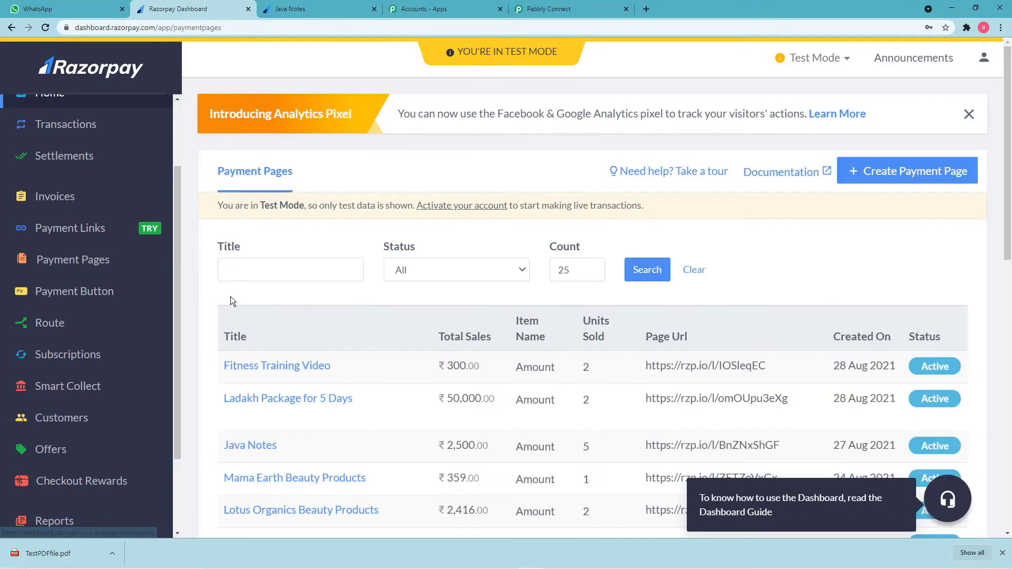
scroll(229, 296, down, 2)
click(257, 345)
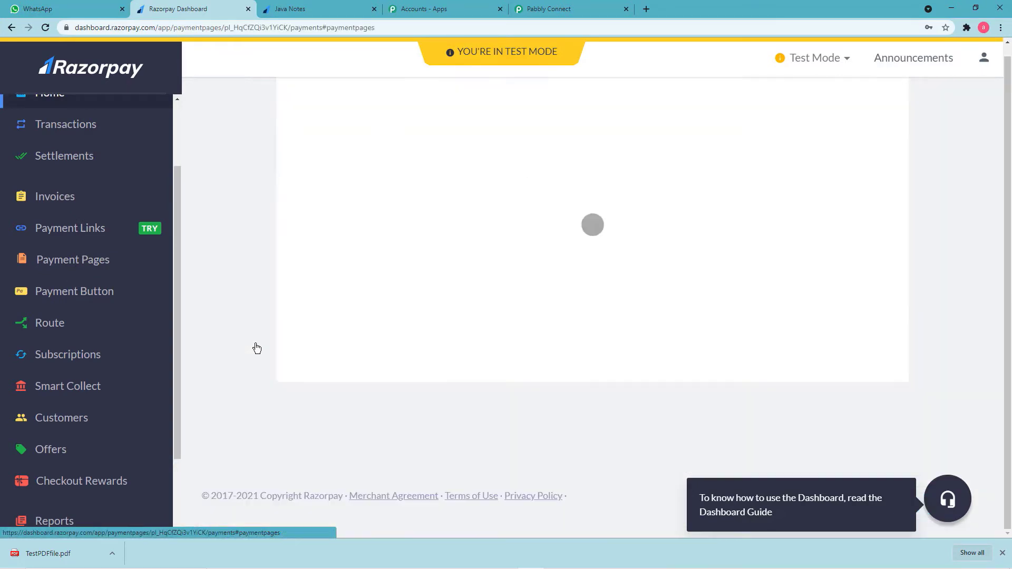
scroll(425, 218, up, 3)
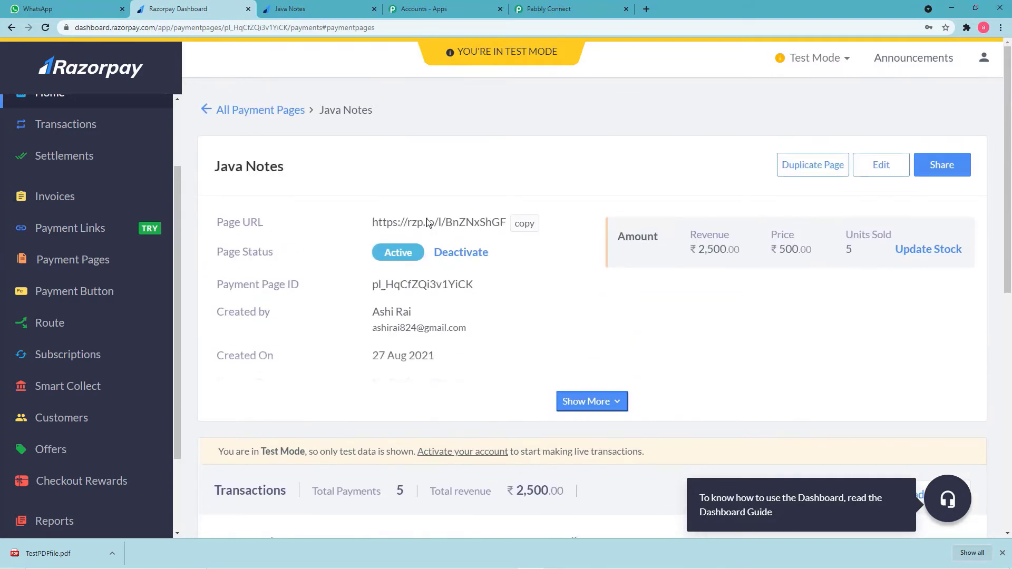
click(525, 224)
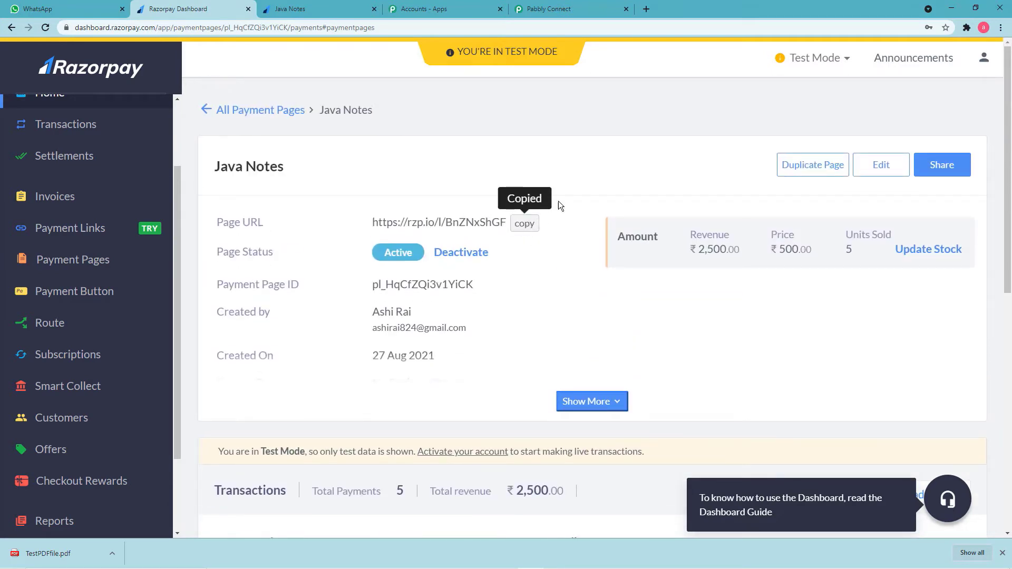
click(646, 10)
Paste and load the Java Notes payment page link.
key(ctrl+v)
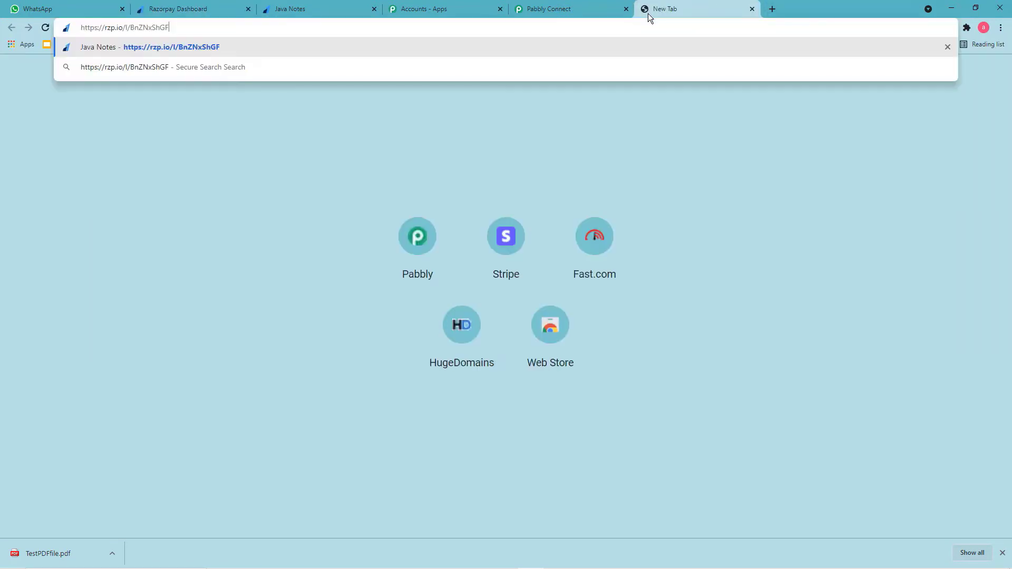
key(Return)
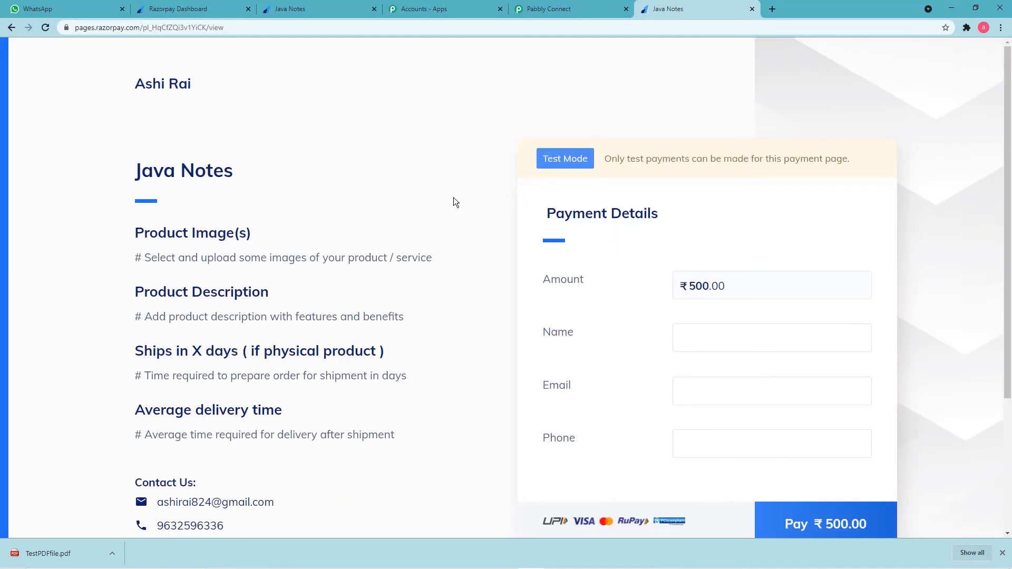
scroll(457, 200, down, 2)
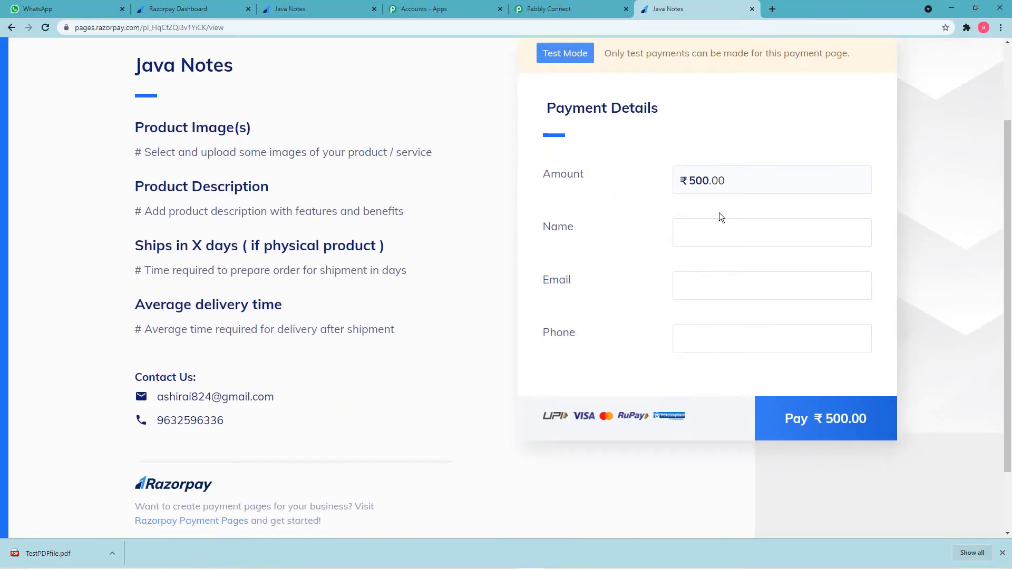
Fill in the buyer's name, the autofilled e-mail and the buyer's phone number.
click(712, 228)
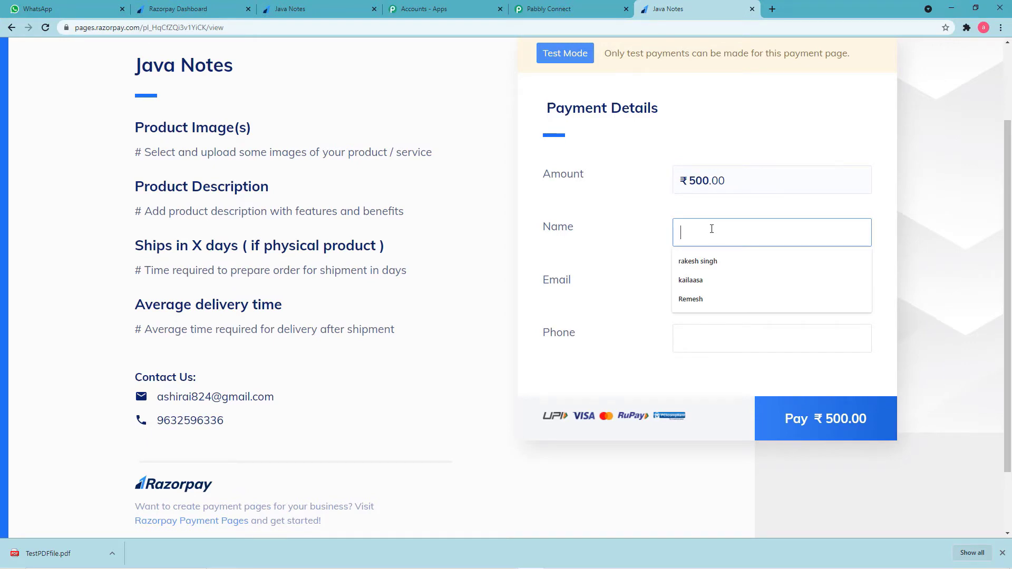
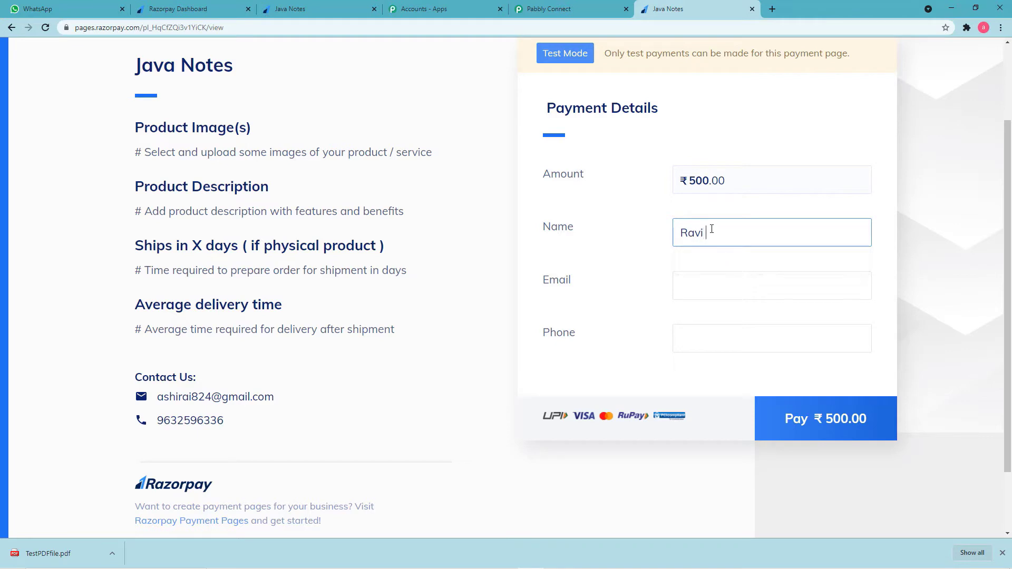
click(728, 293)
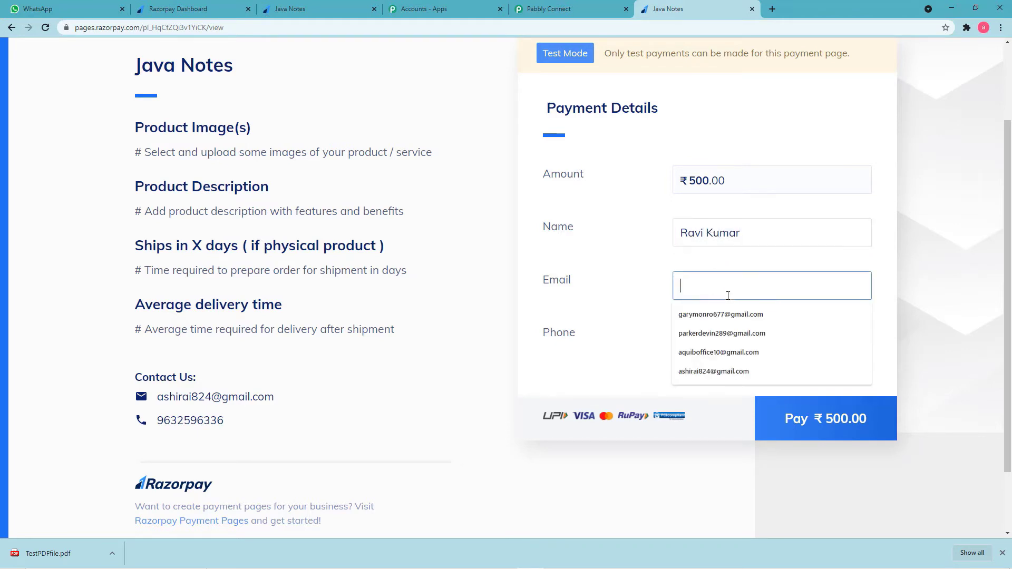
click(705, 315)
click(701, 336)
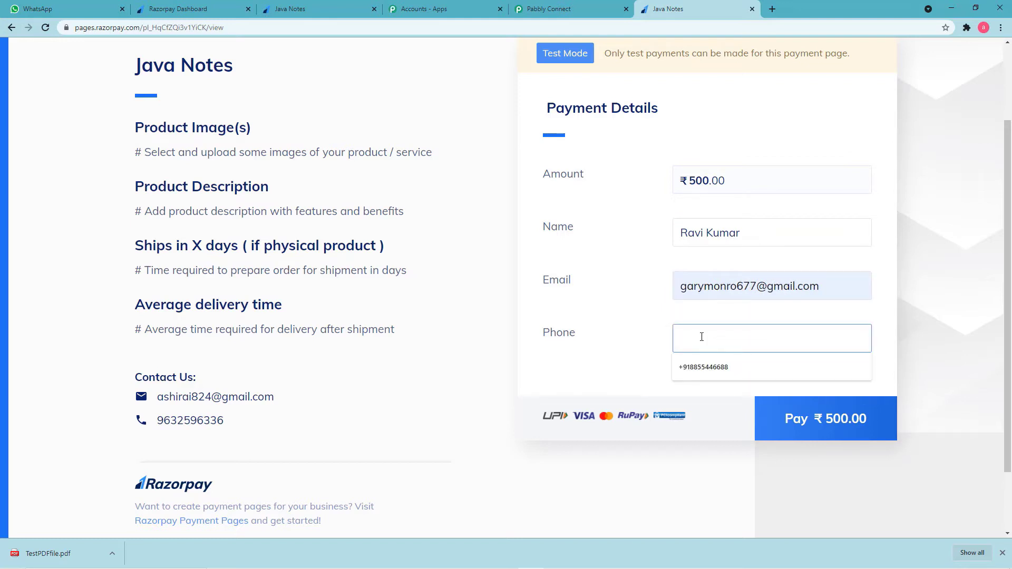
text(8)
key(BackSpace)
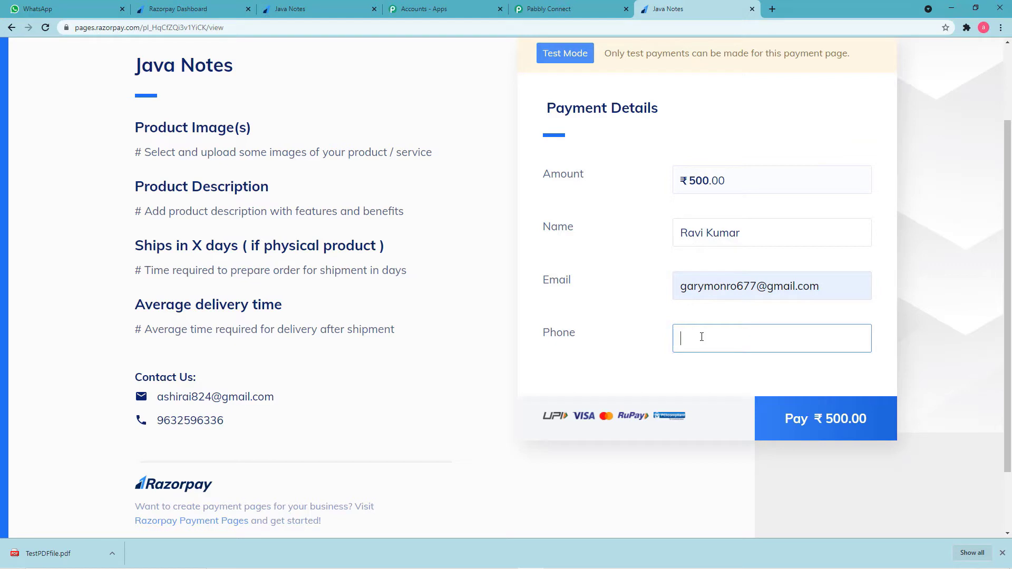
click(802, 421)
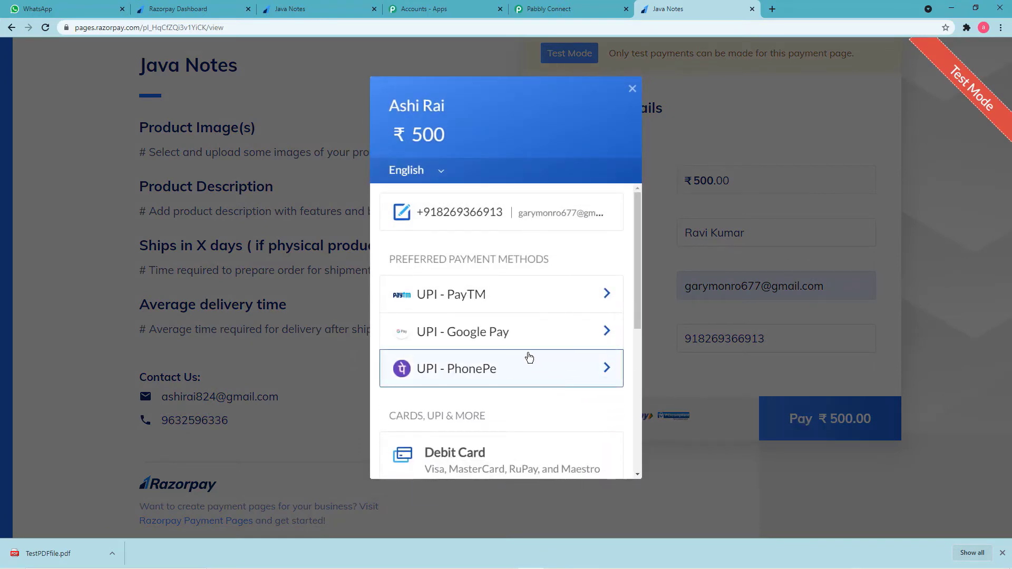
scroll(527, 354, down, 2)
click(452, 354)
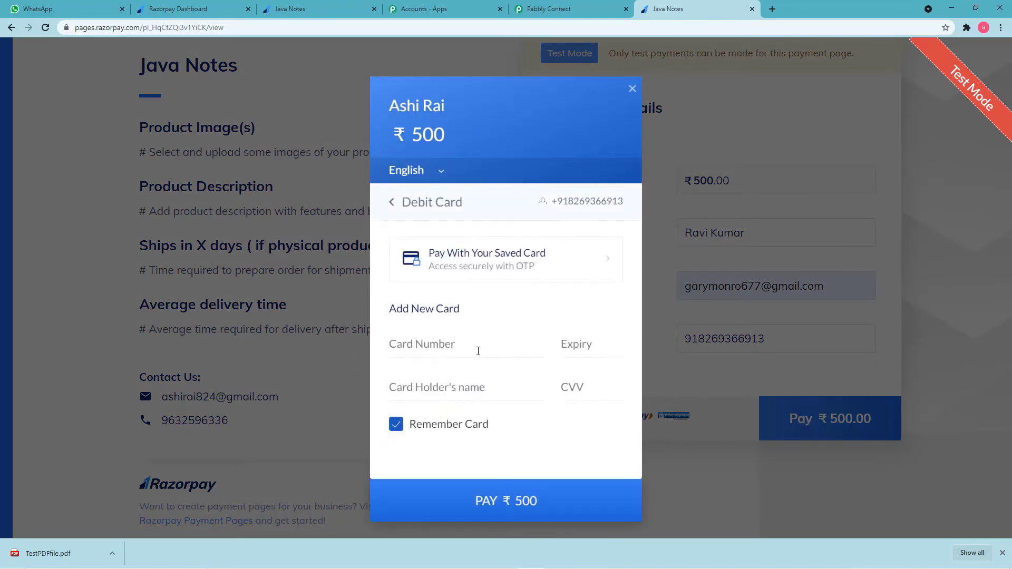
click(455, 348)
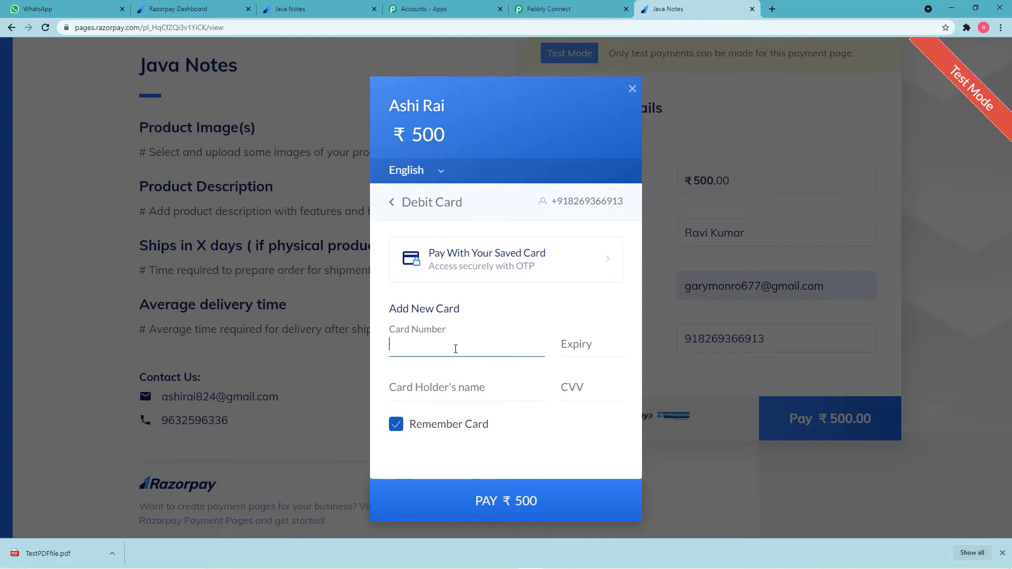
text(41111111)
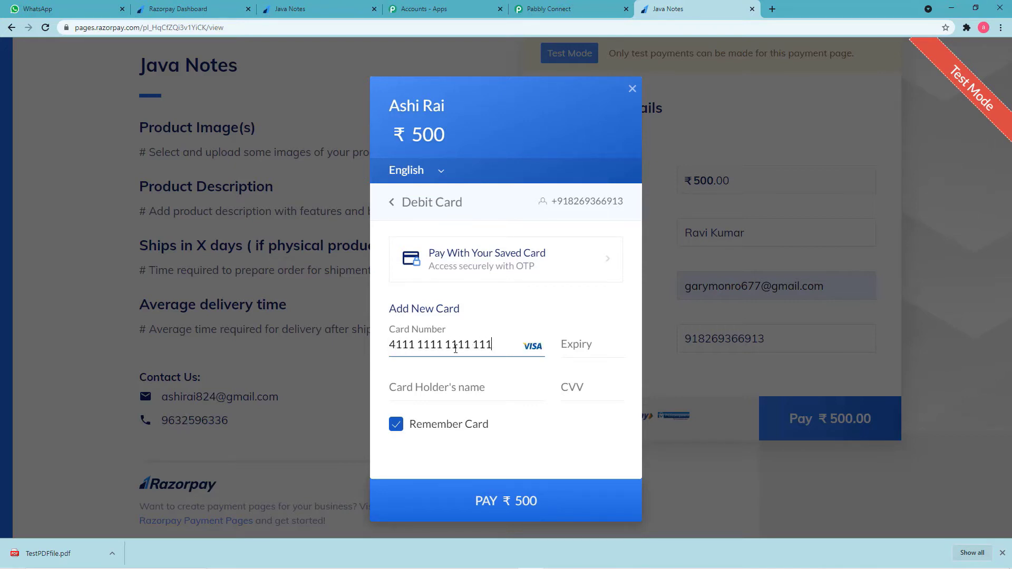
text(11111111)
text(0133)
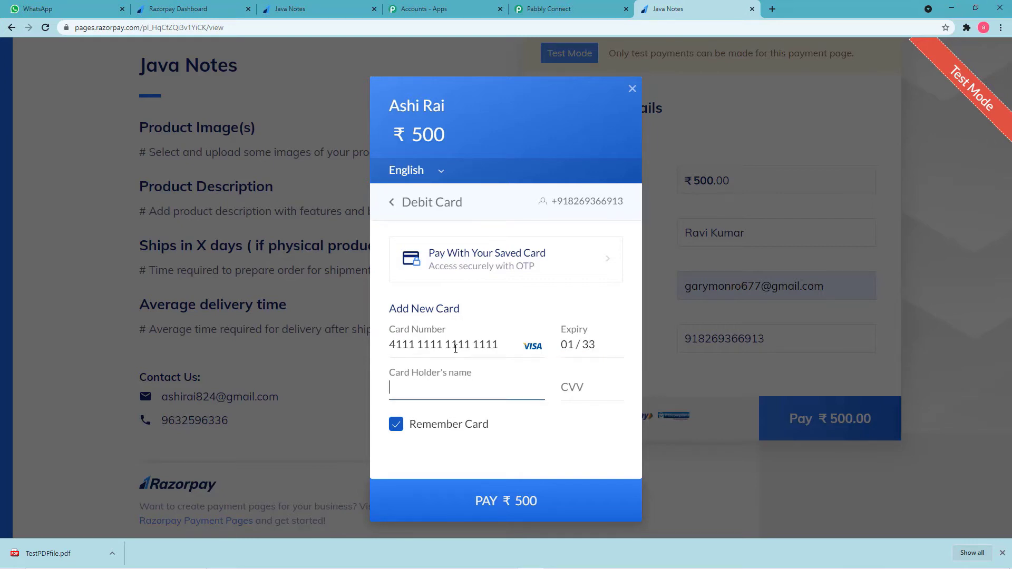
text(Ra)
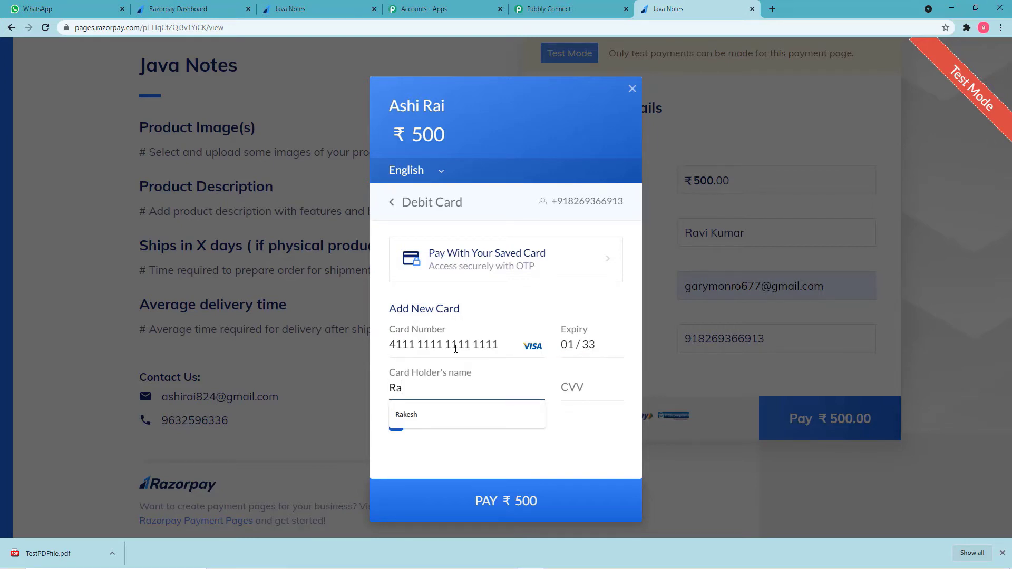
text(vi)
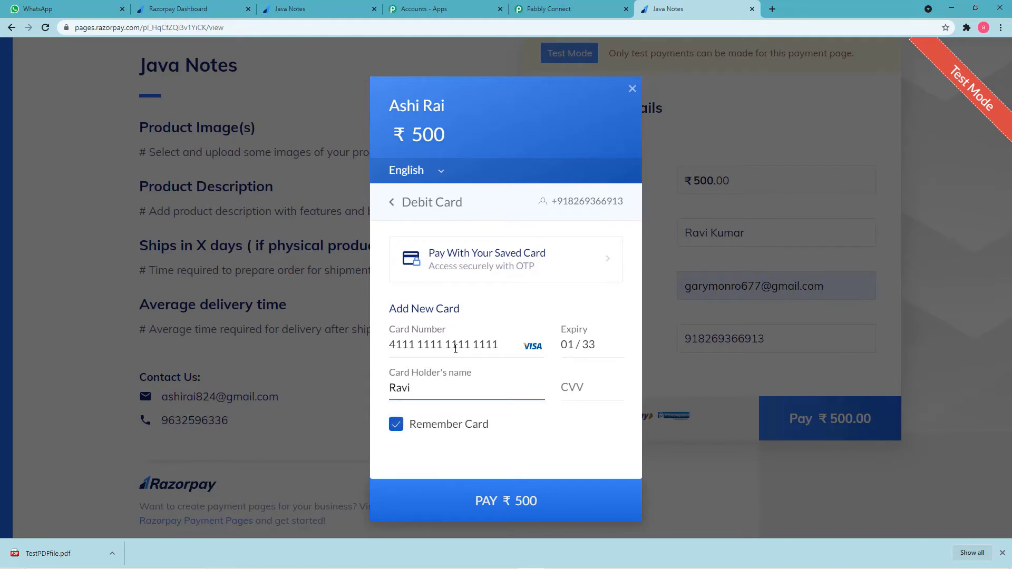
click(570, 388)
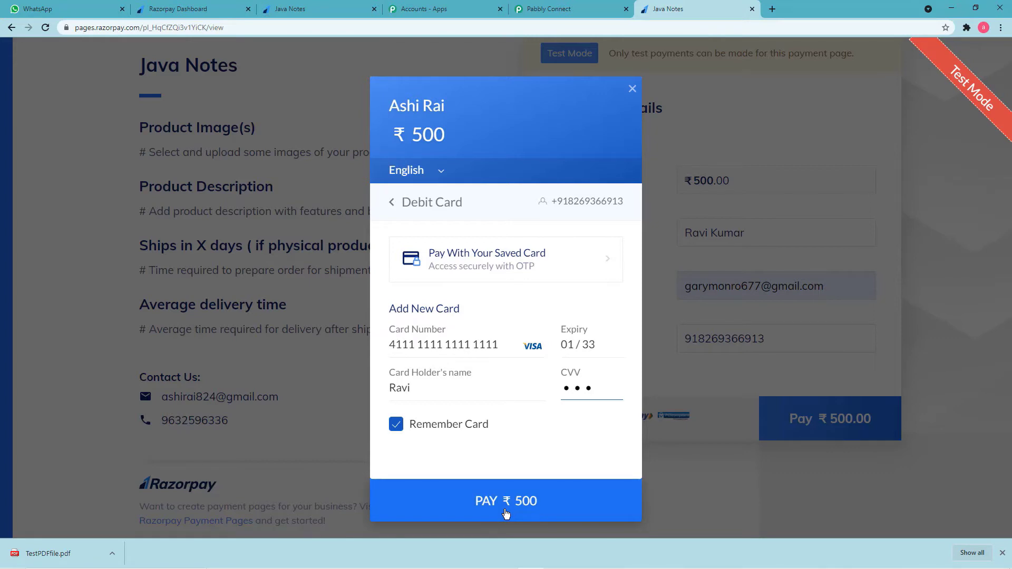
click(506, 514)
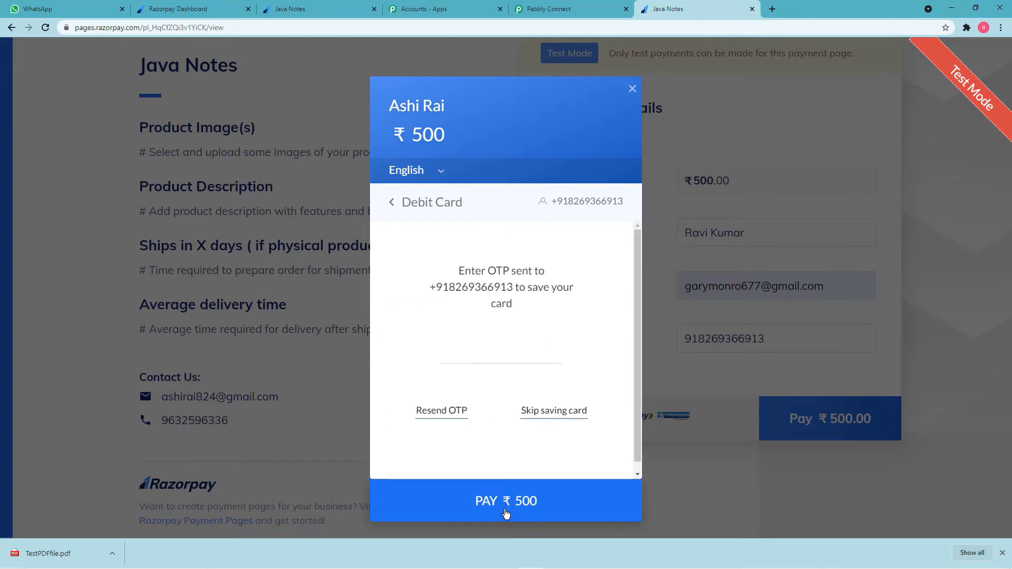
Skip saving the card and mark the demo bank payment as Success.
click(539, 414)
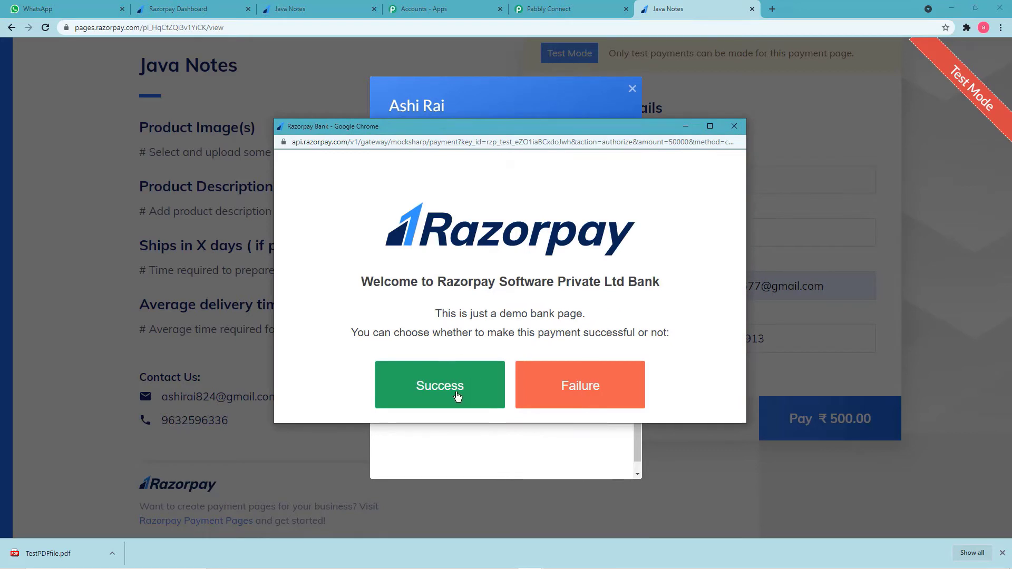
click(436, 390)
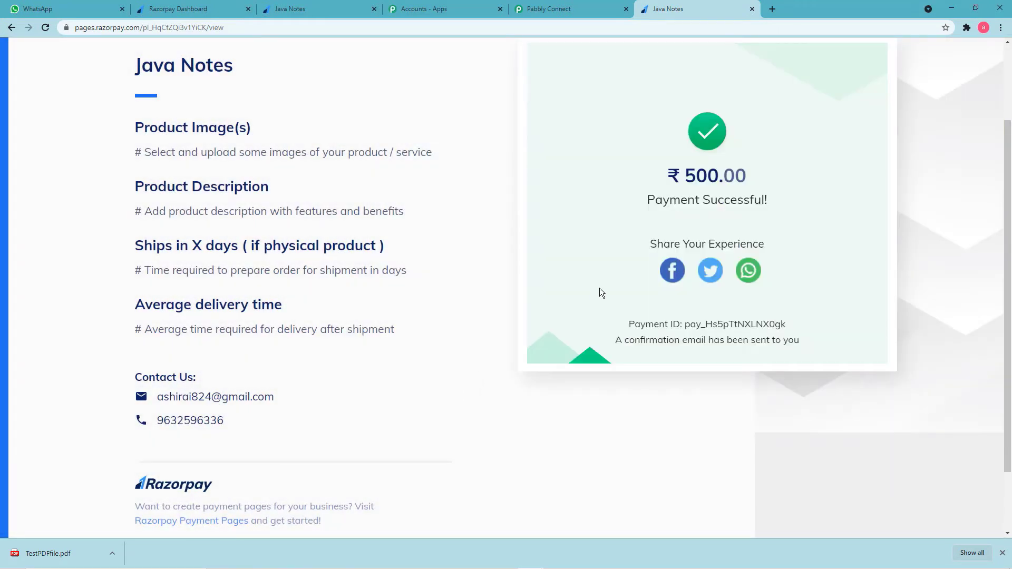
scroll(599, 288, up, 2)
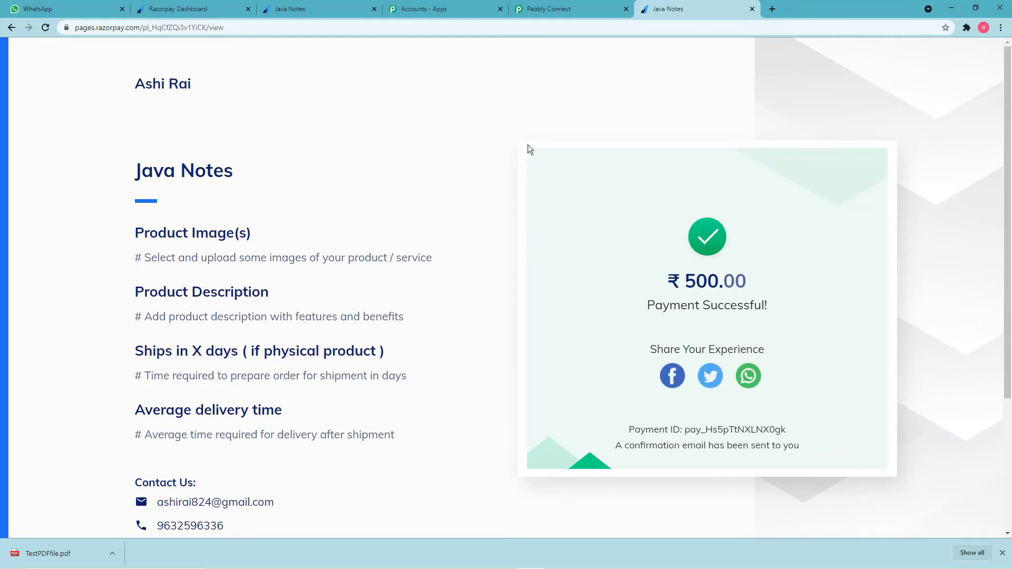
click(552, 11)
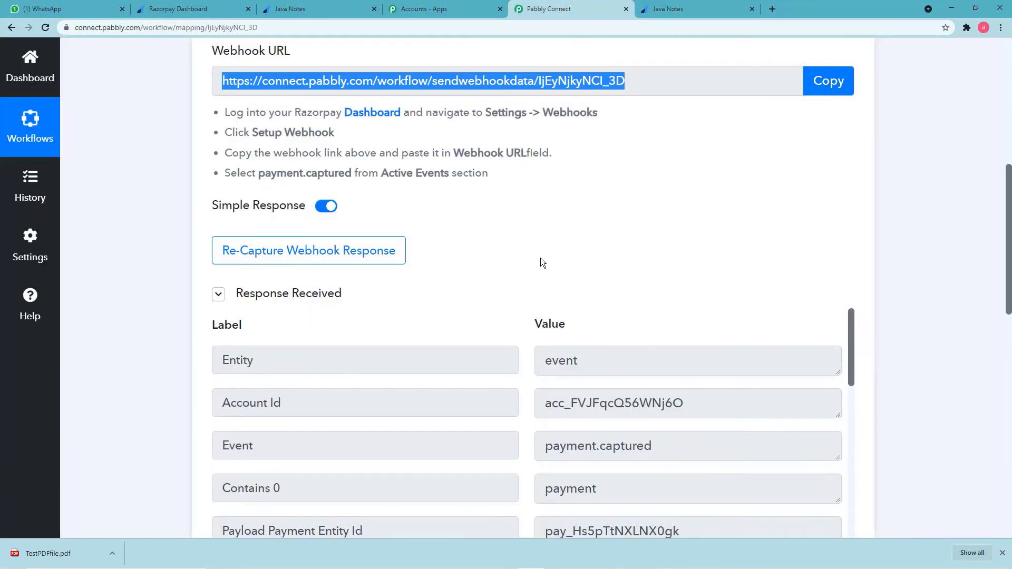
scroll(542, 262, down, 5)
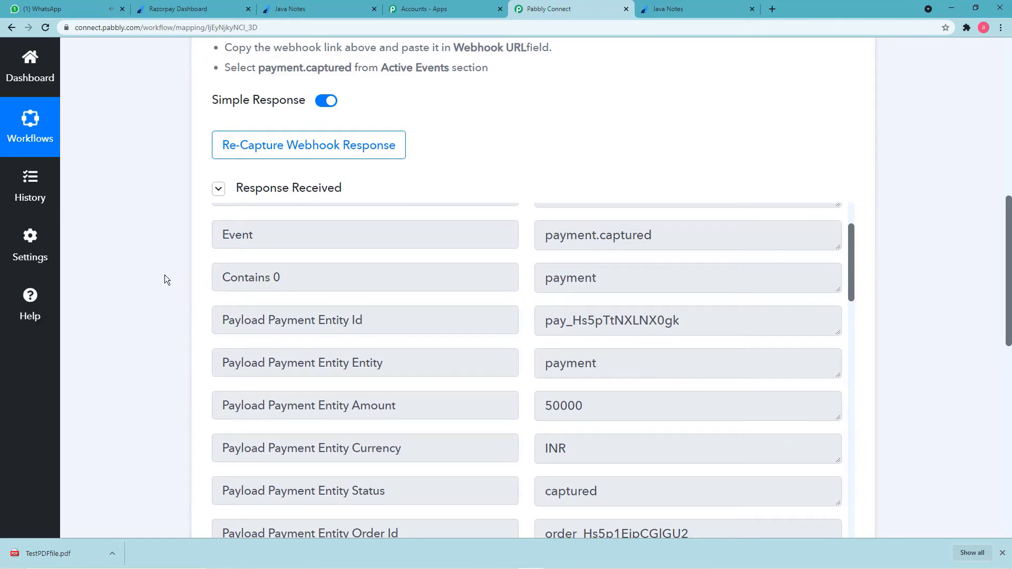
scroll(165, 275, up, 2)
scroll(164, 275, down, 2)
scroll(164, 275, down, 2)
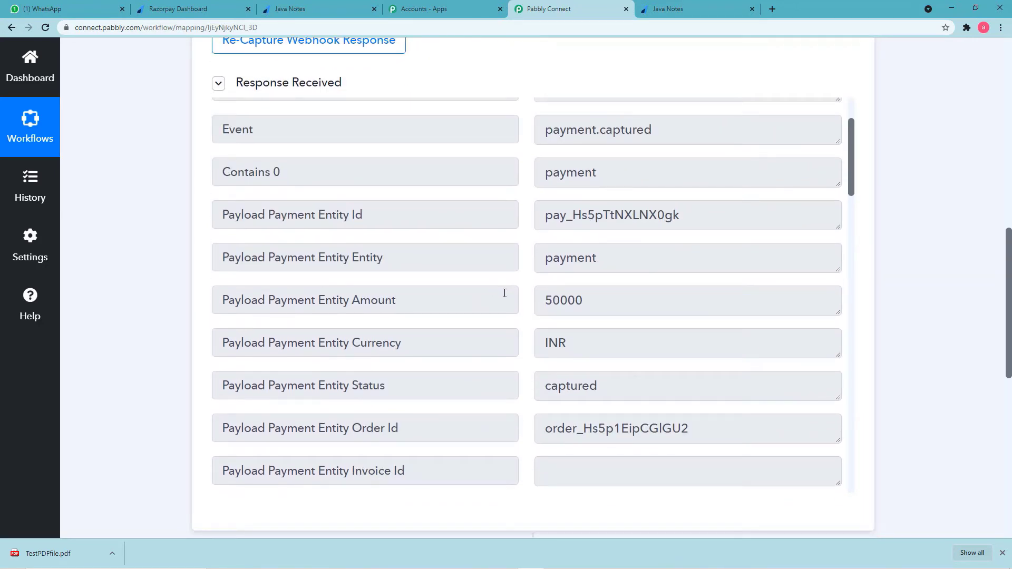
scroll(505, 293, down, 8)
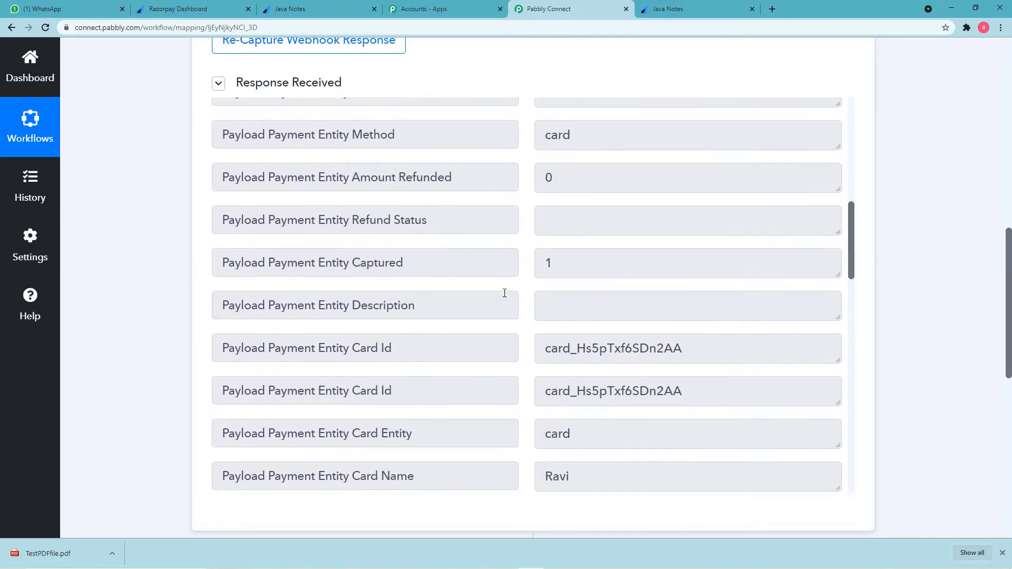
scroll(505, 293, down, 4)
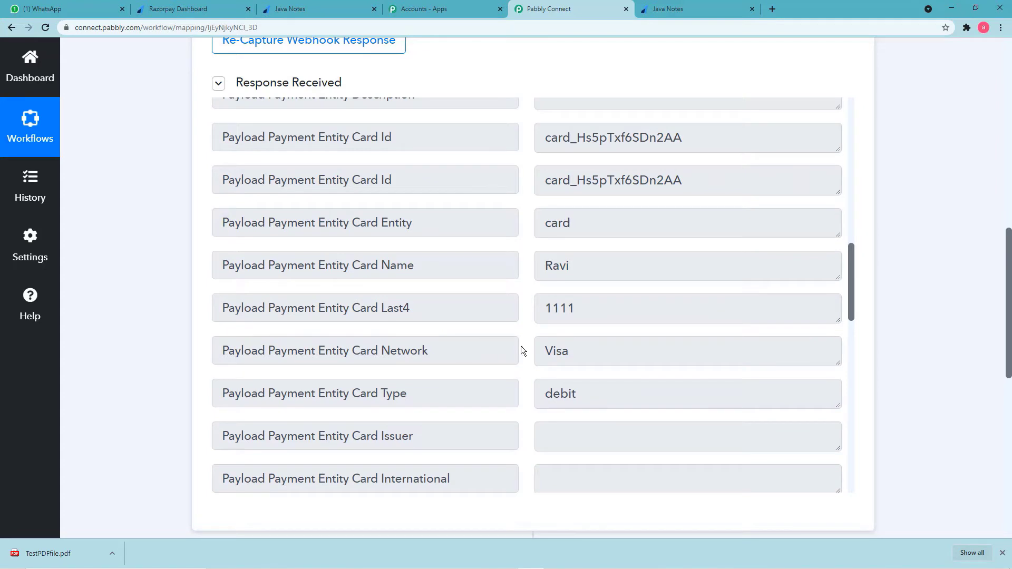
scroll(521, 351, down, 4)
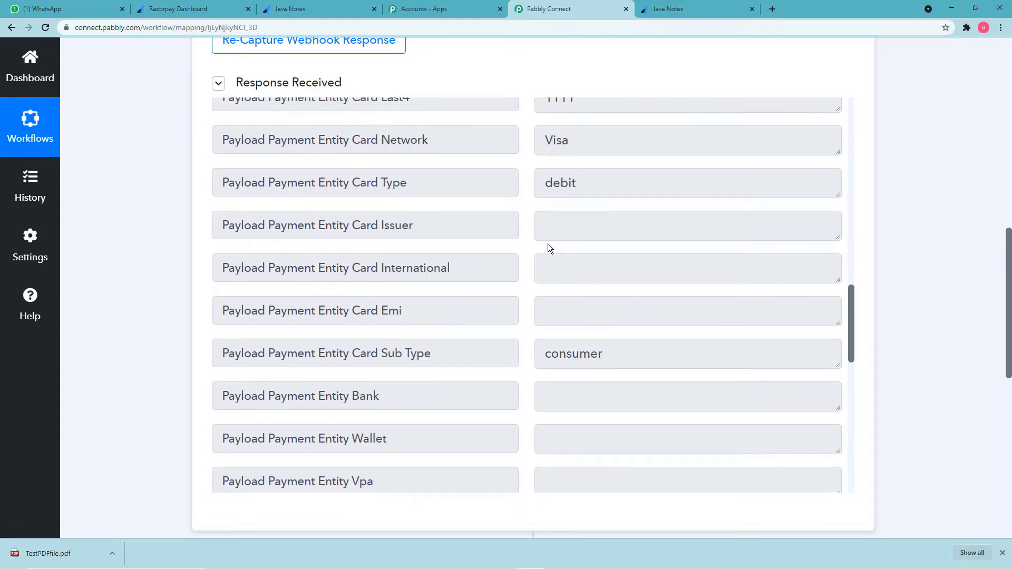
scroll(549, 248, down, 6)
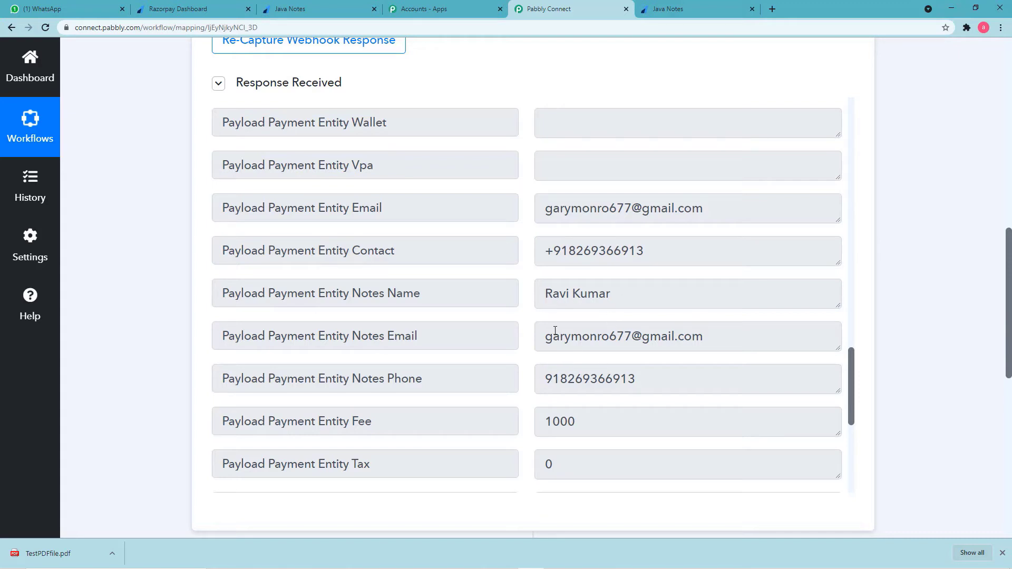
scroll(584, 305, down, 6)
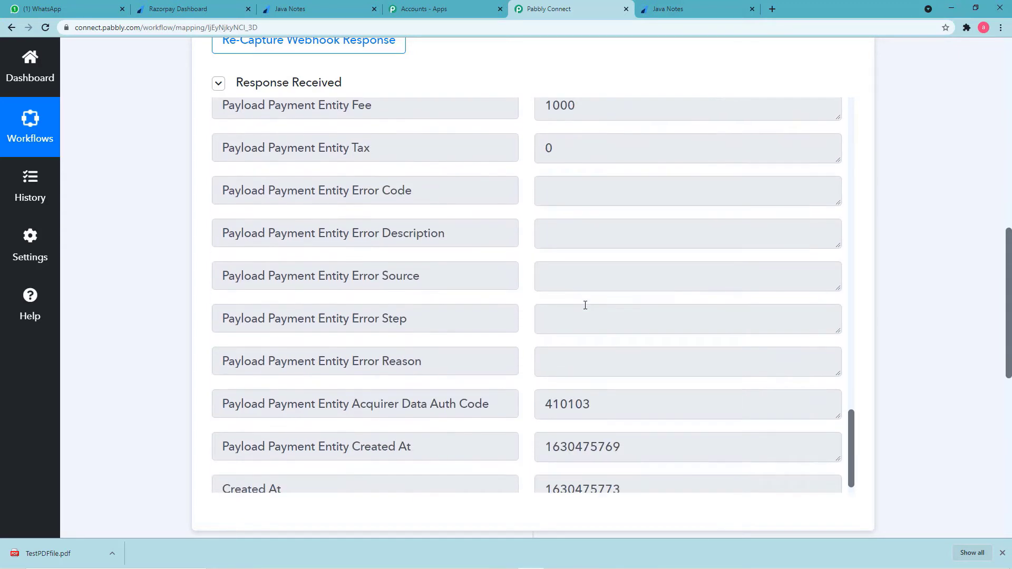
scroll(585, 305, up, 8)
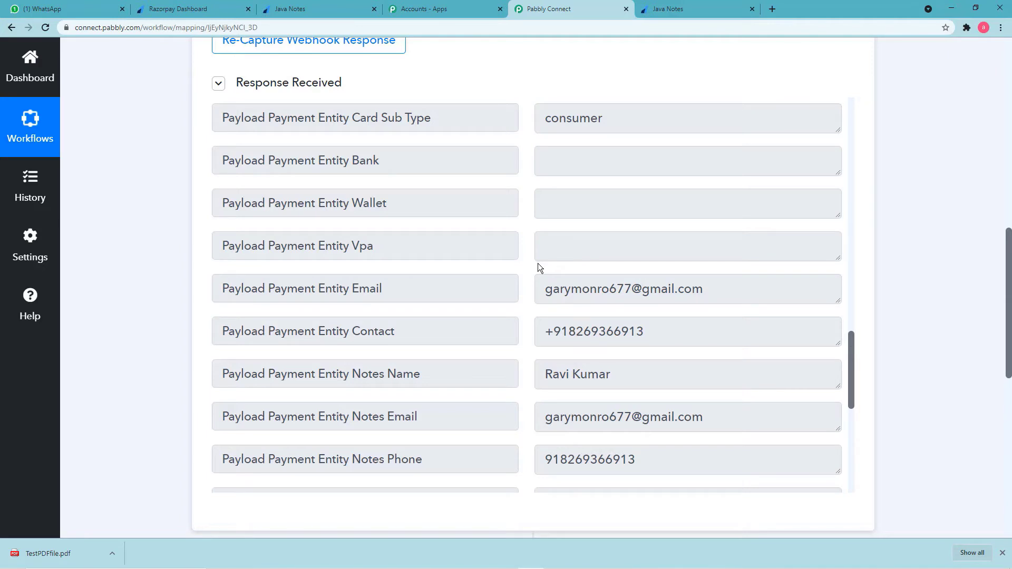
scroll(537, 266, down, 2)
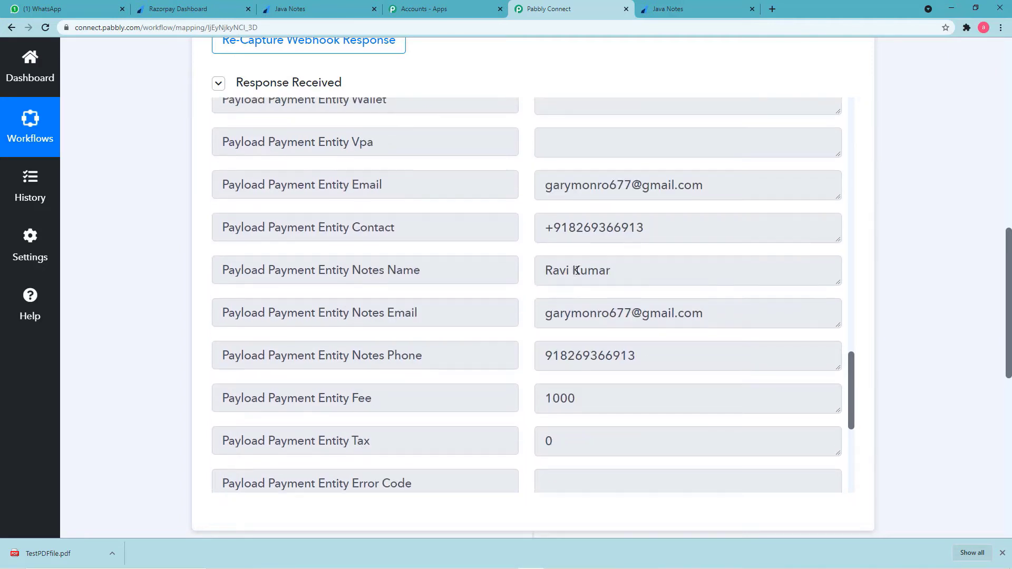
scroll(577, 270, up, 2)
scroll(577, 270, up, 14)
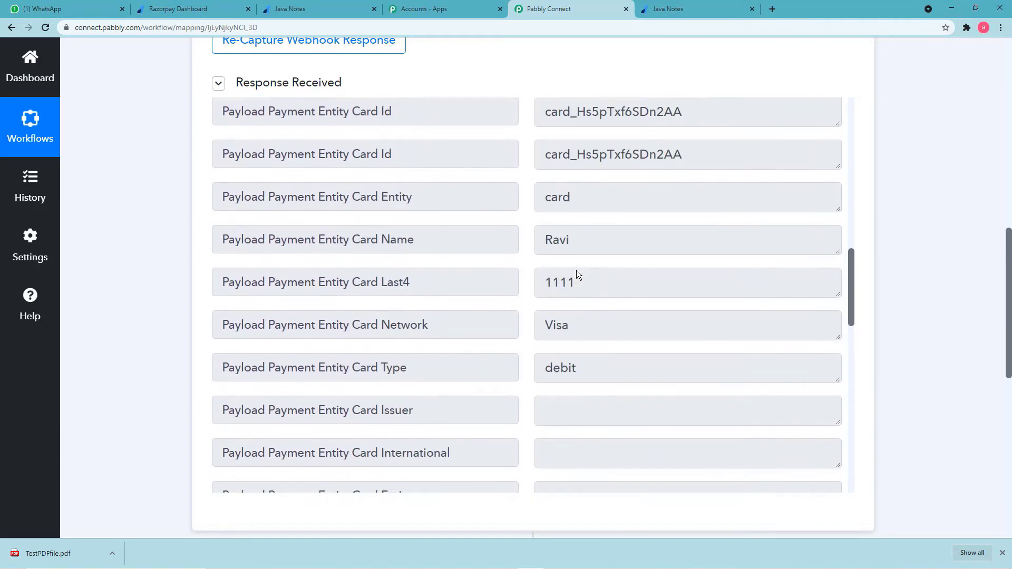
scroll(576, 269, up, 8)
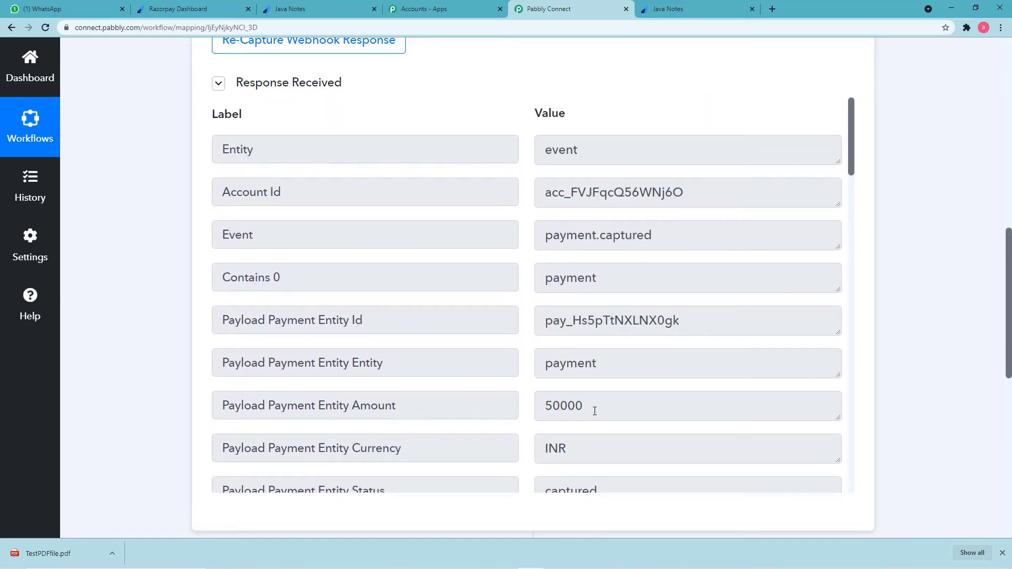
scroll(573, 367, down, 2)
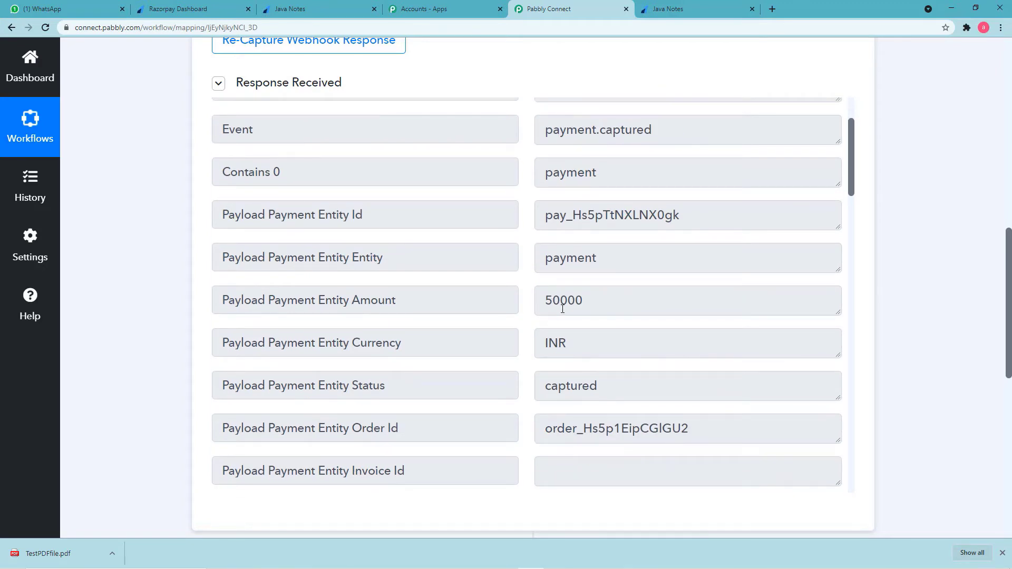
click(669, 14)
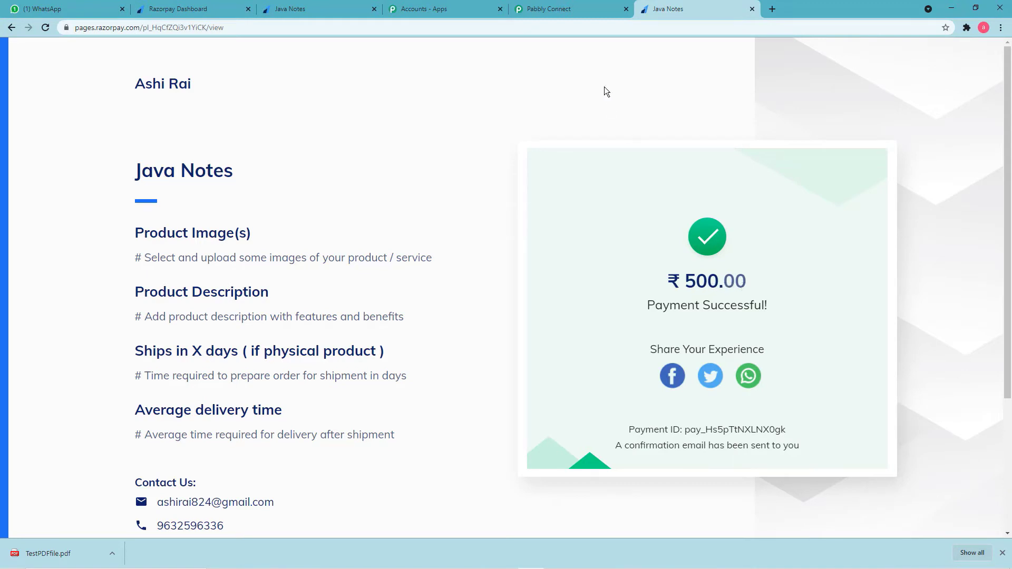
click(571, 9)
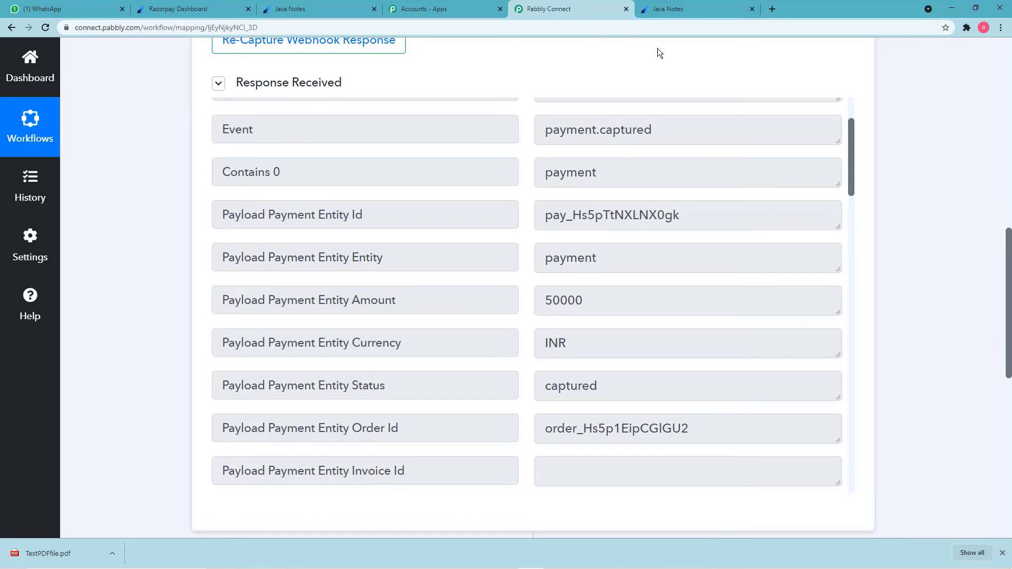
click(674, 9)
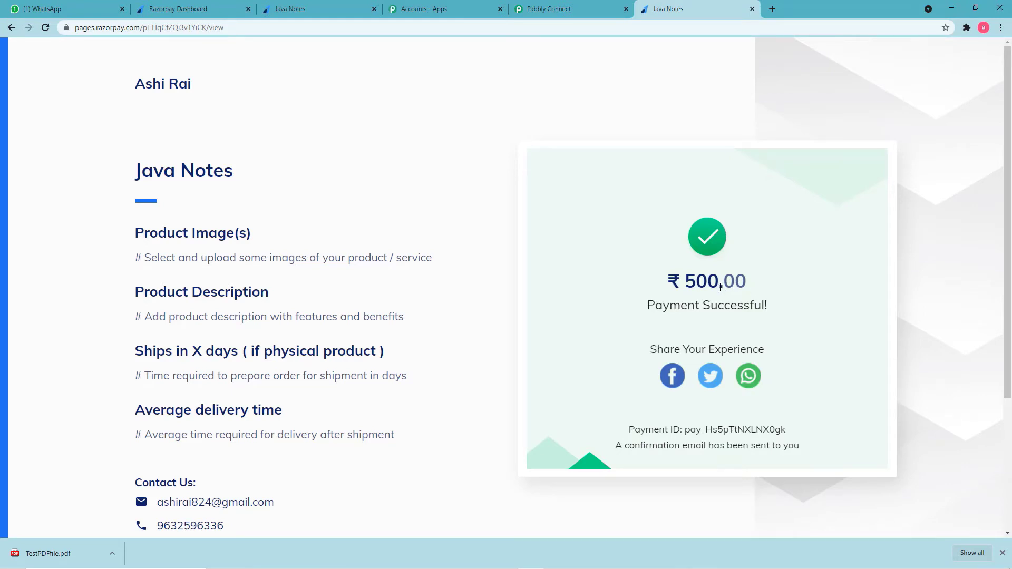
click(578, 8)
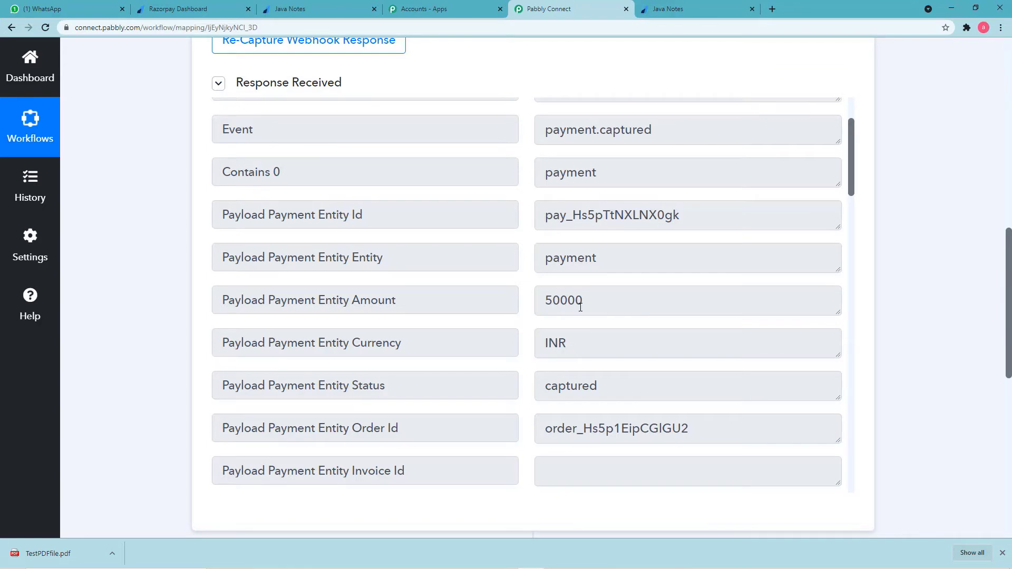
scroll(580, 307, down, 3)
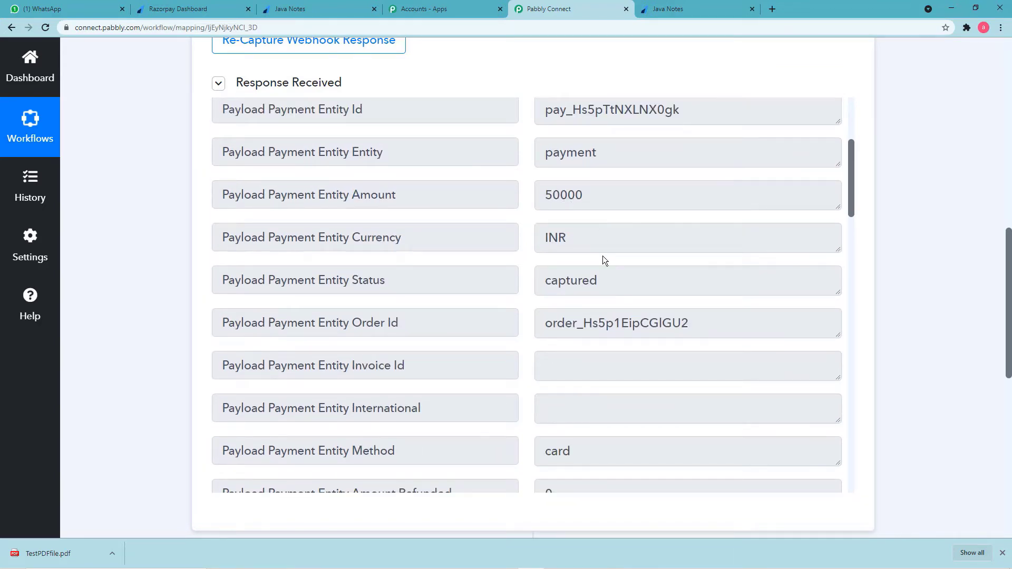
scroll(603, 257, down, 8)
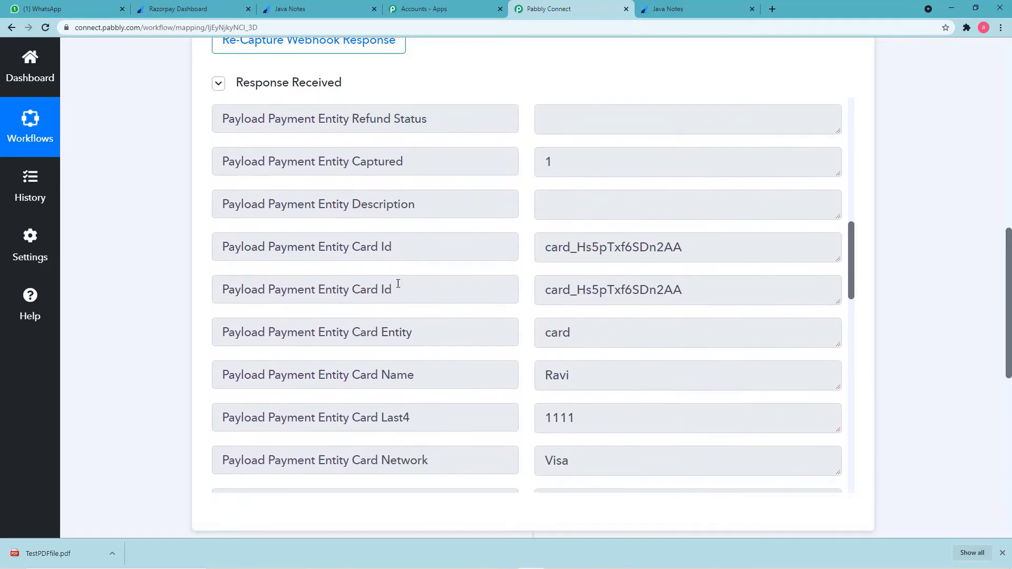
scroll(203, 340, down, 4)
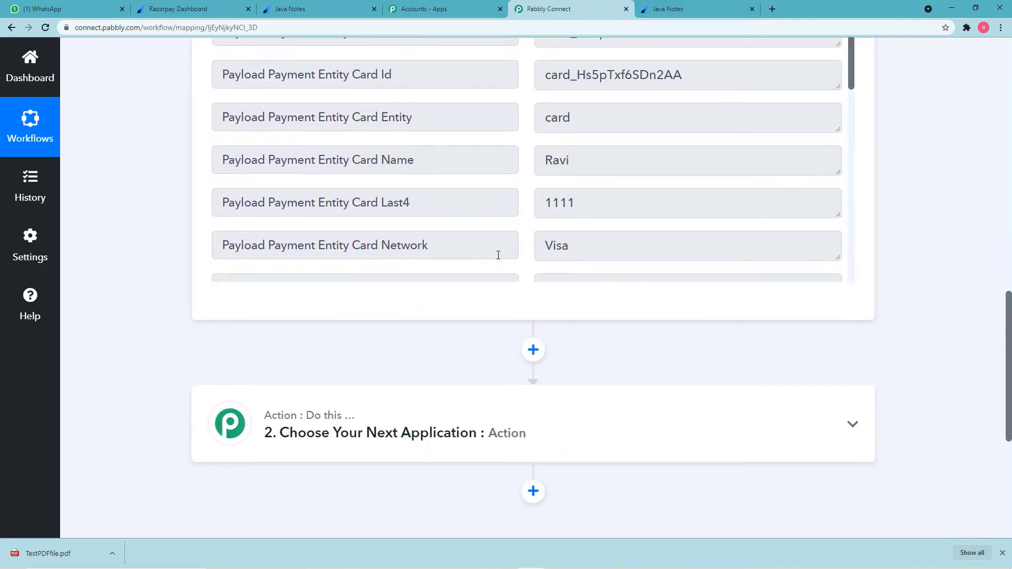
scroll(498, 255, up, 3)
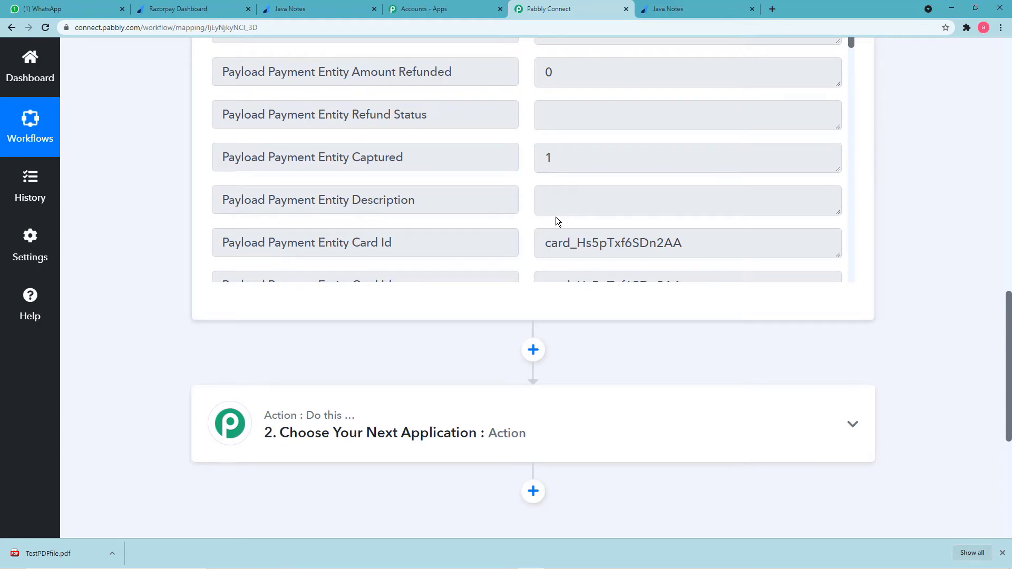
scroll(555, 220, down, 2)
scroll(557, 220, down, 2)
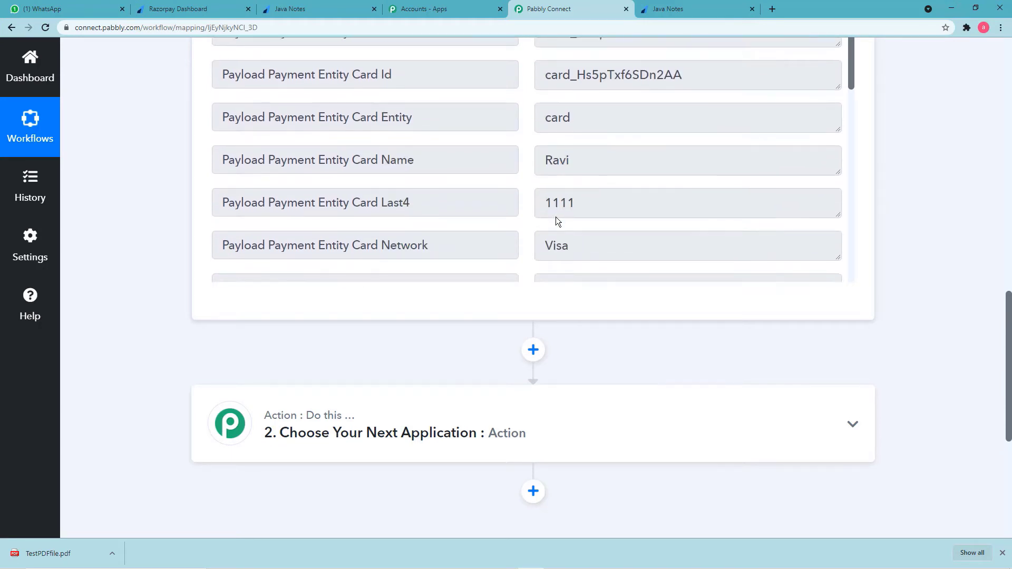
scroll(556, 218, down, 2)
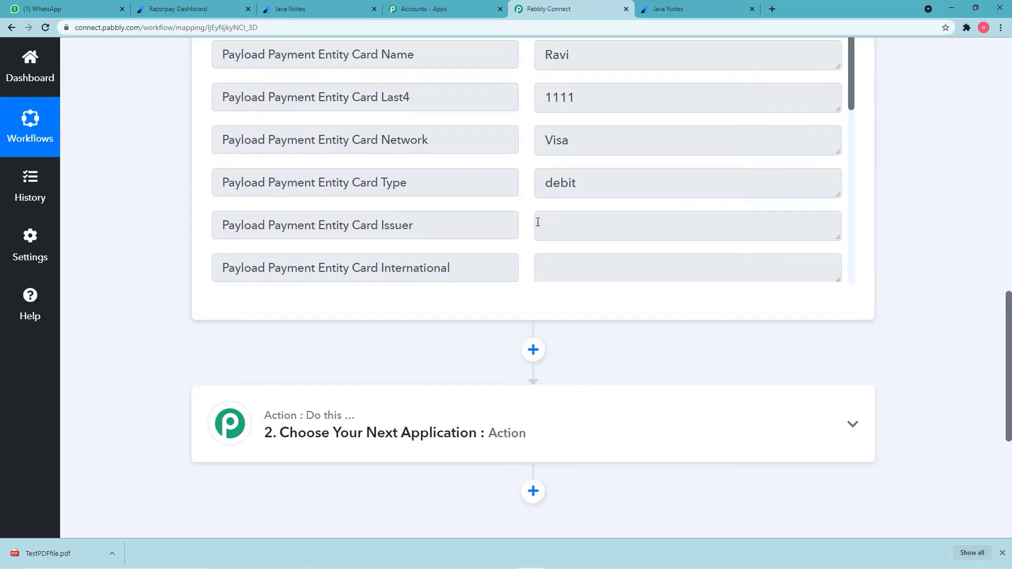
scroll(315, 340, down, 2)
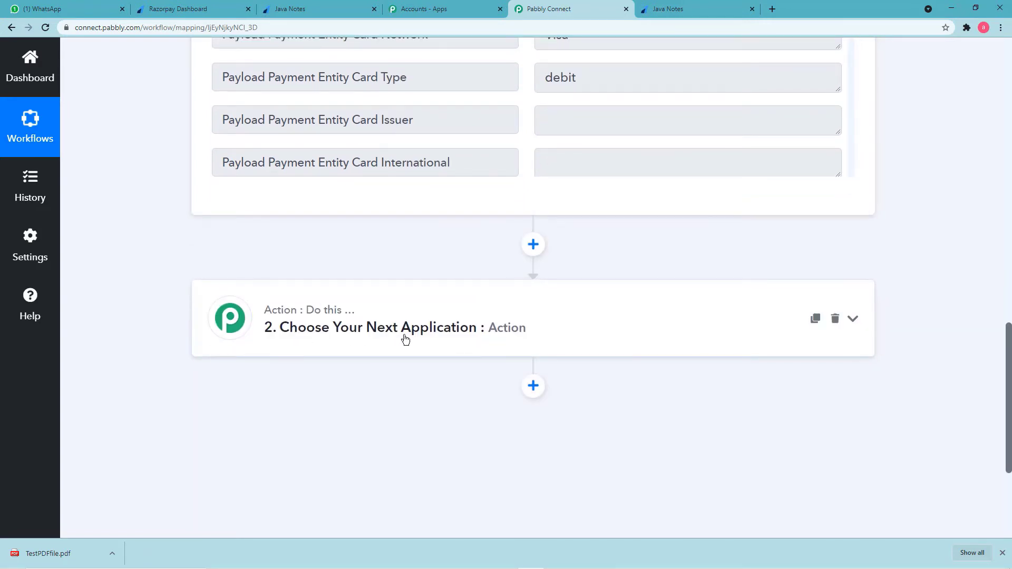
Search 'num' and choose Number Formatter by Pabbly as the second step's app.
click(341, 327)
scroll(385, 327, down, 2)
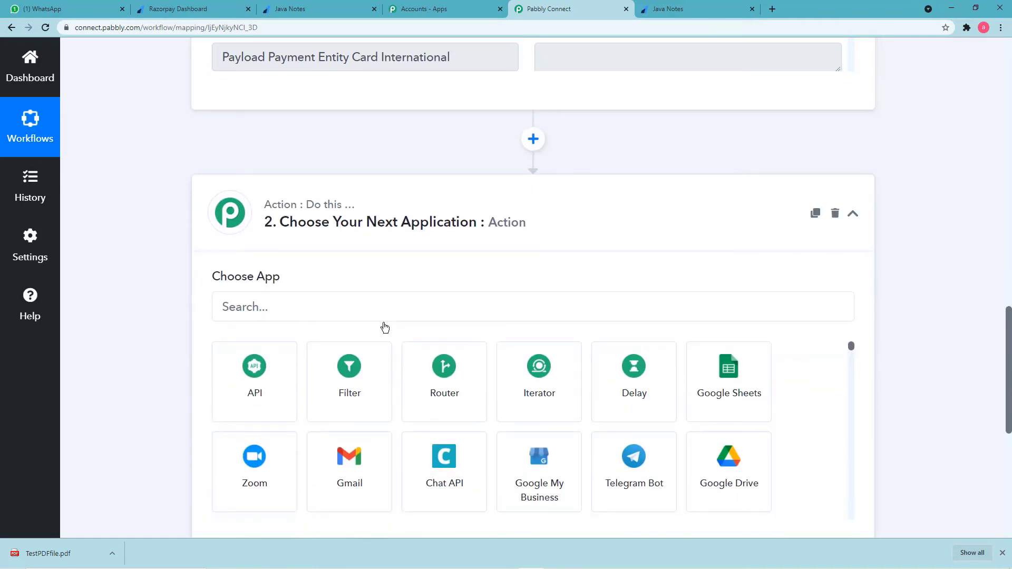
scroll(357, 295, down, 2)
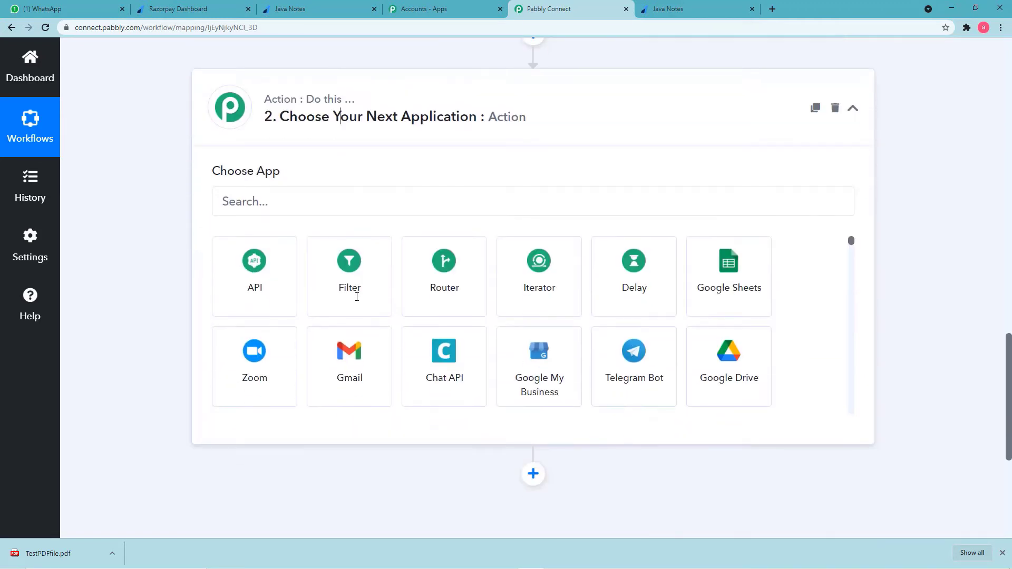
click(306, 208)
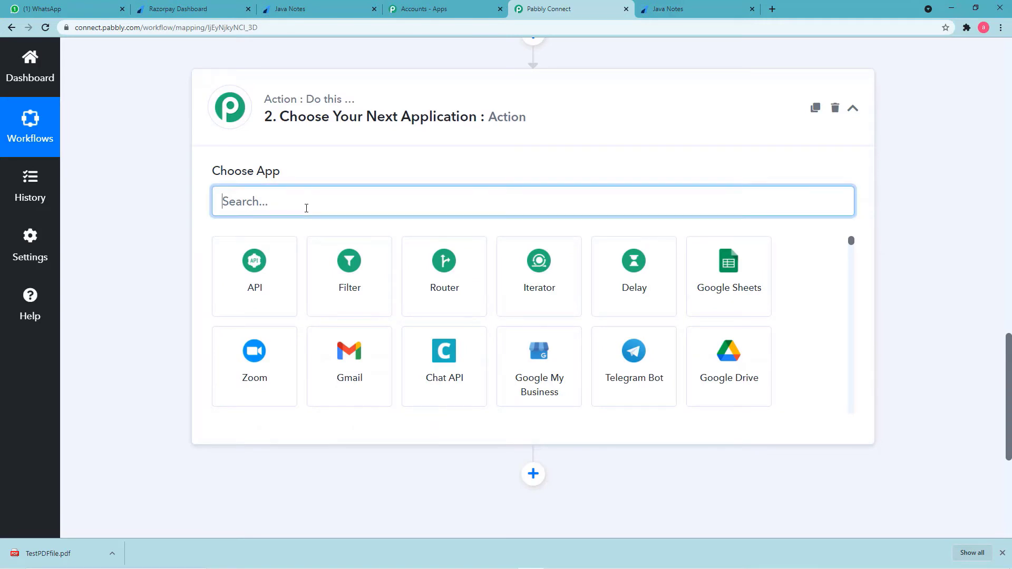
text(num)
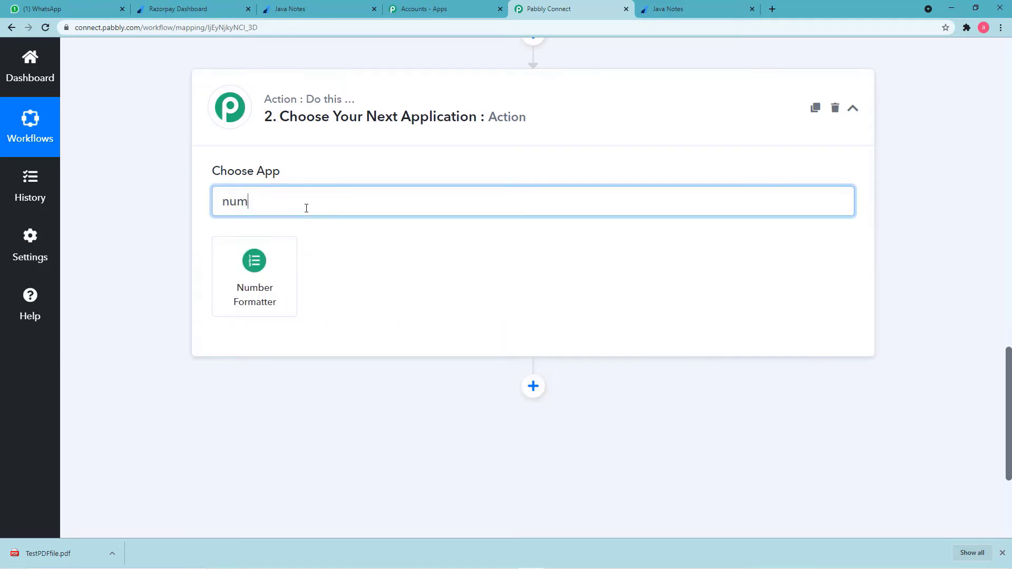
click(255, 299)
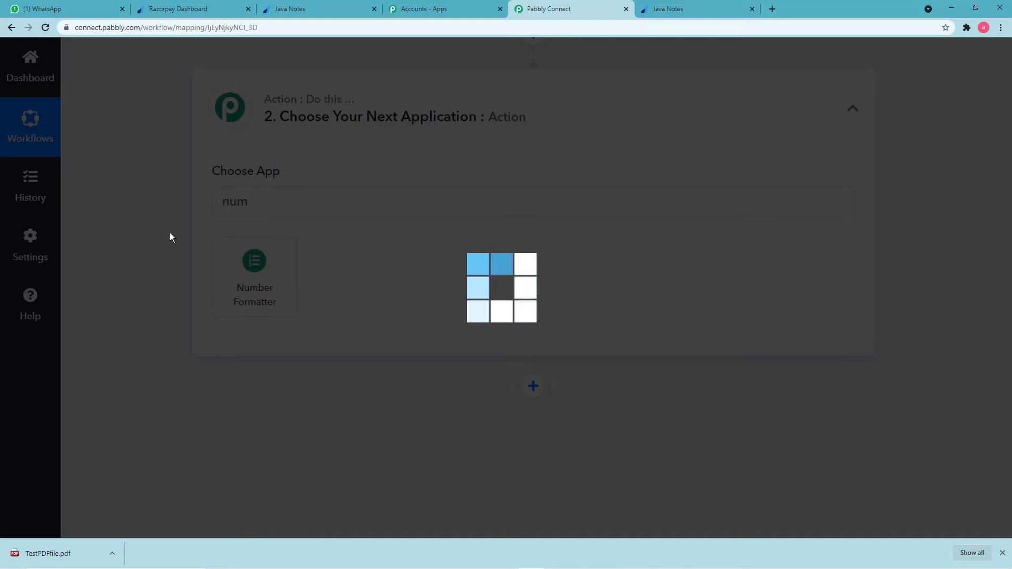
Compare with the Razorpay payment confirmation, then return to the Number Formatter step.
scroll(169, 232, up, 8)
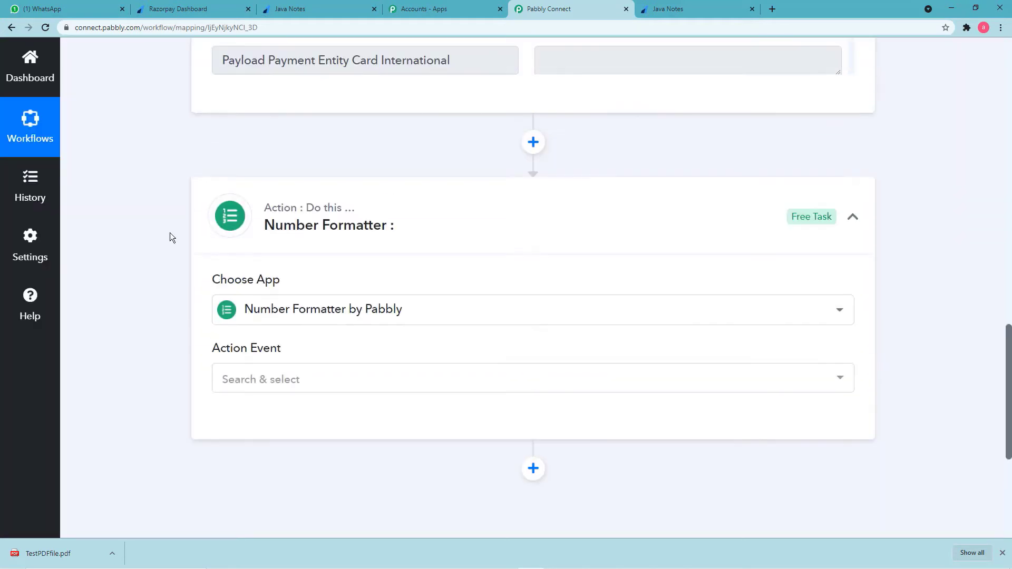
scroll(327, 230, up, 12)
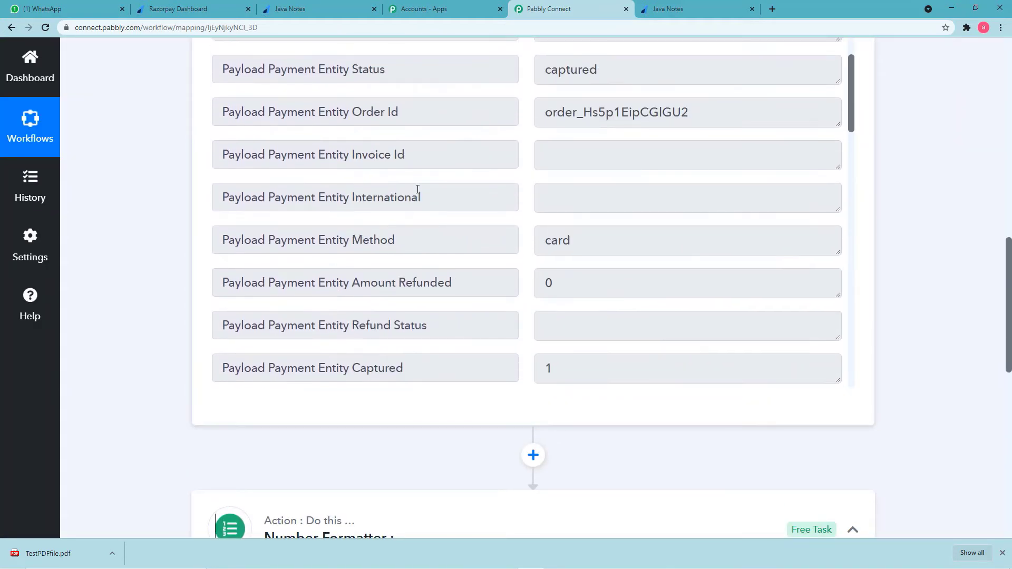
scroll(417, 188, up, 1)
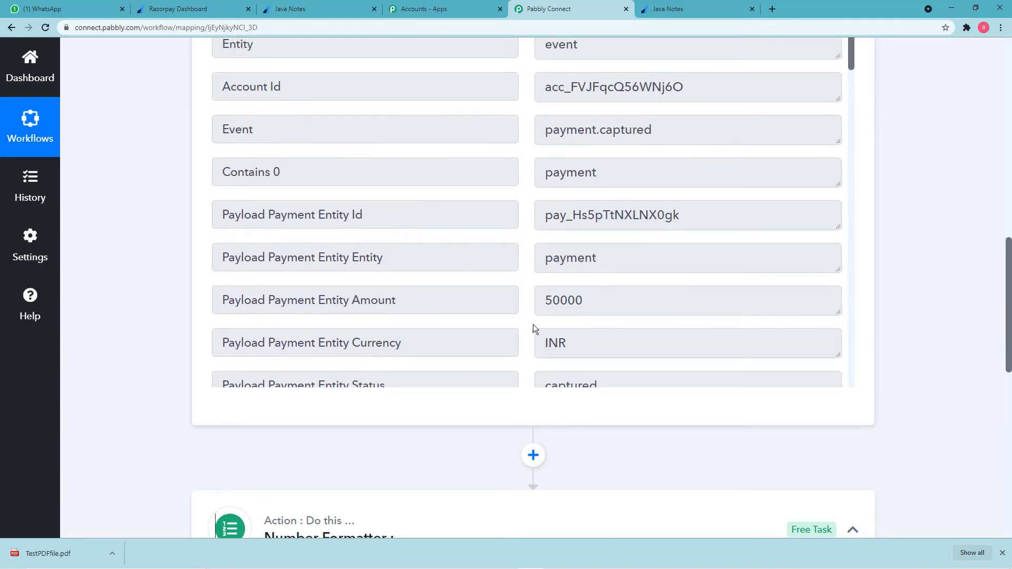
click(667, 11)
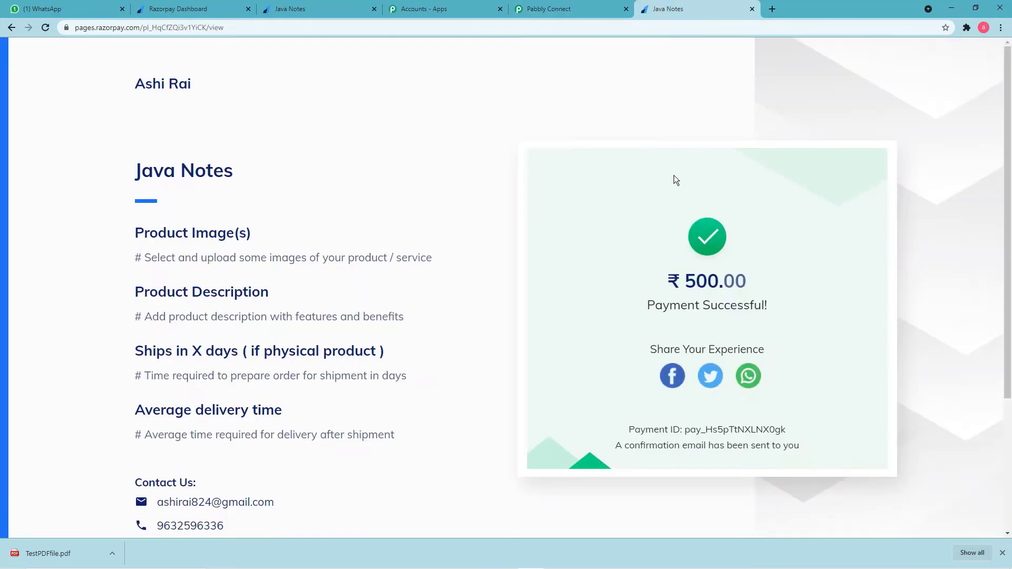
click(548, 12)
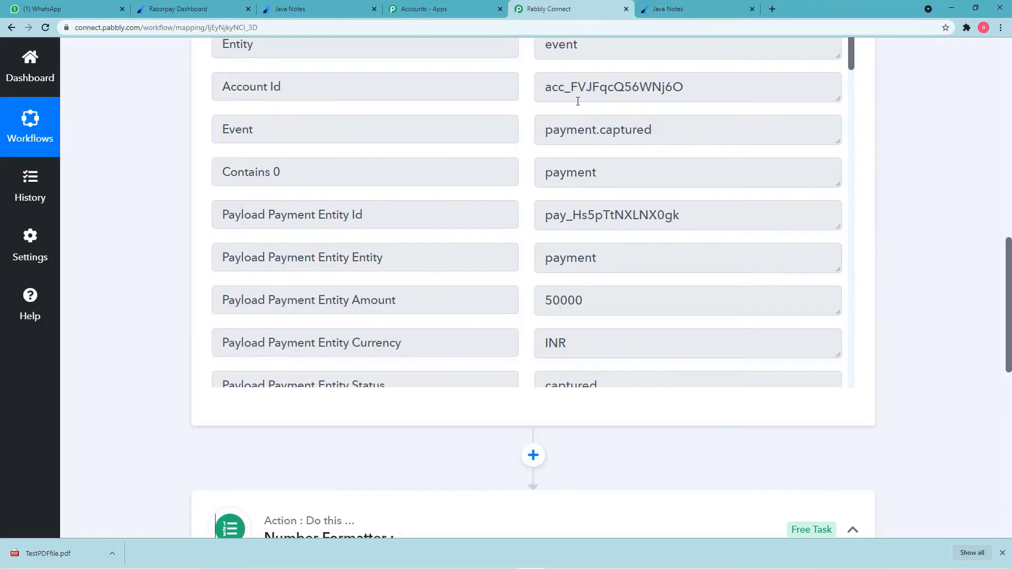
scroll(436, 369, down, 5)
scroll(113, 439, down, 6)
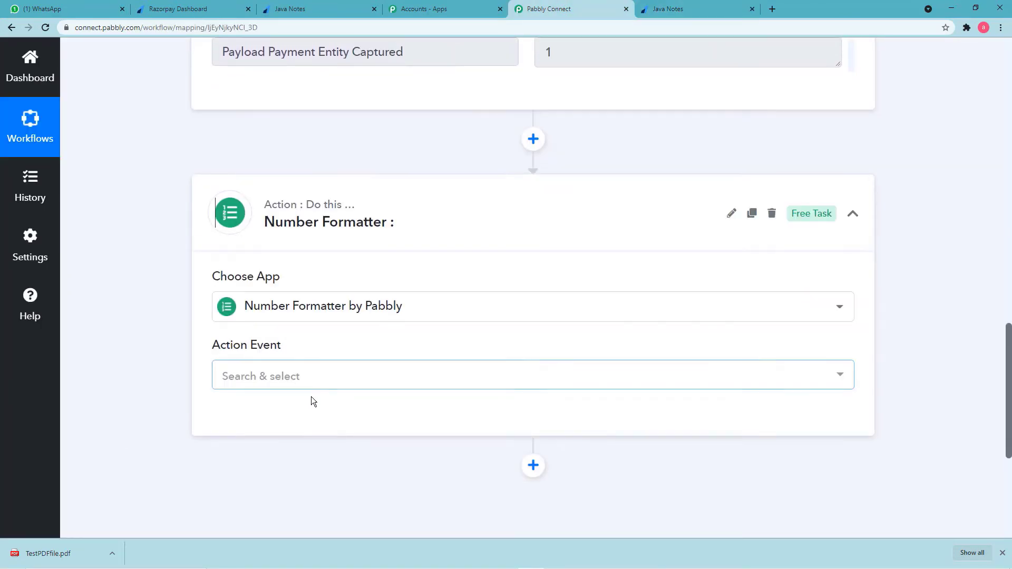
Set the Number Formatter action event to Spreadsheet Formulas and connect it.
click(292, 378)
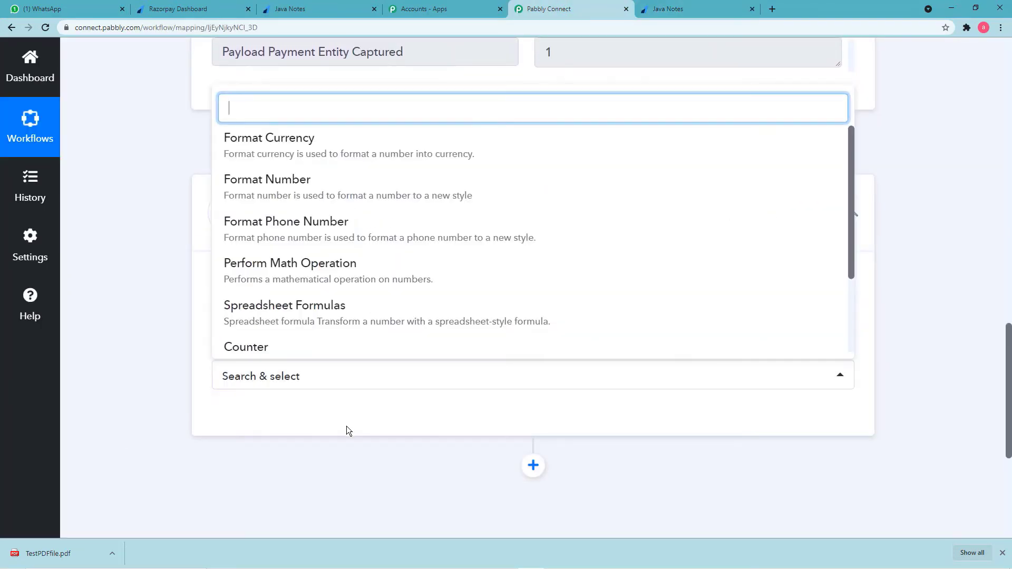
click(338, 315)
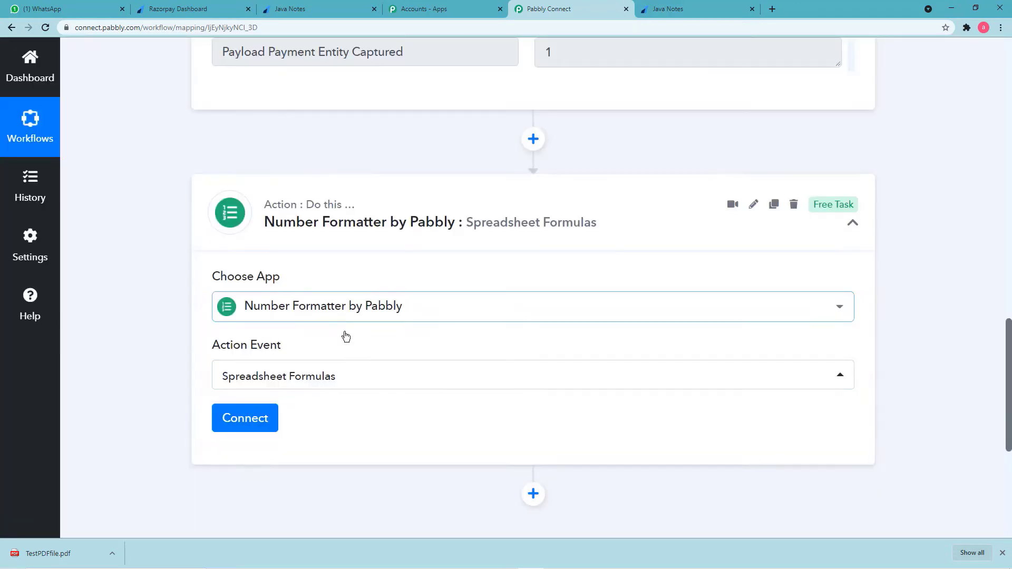
scroll(361, 422, down, 2)
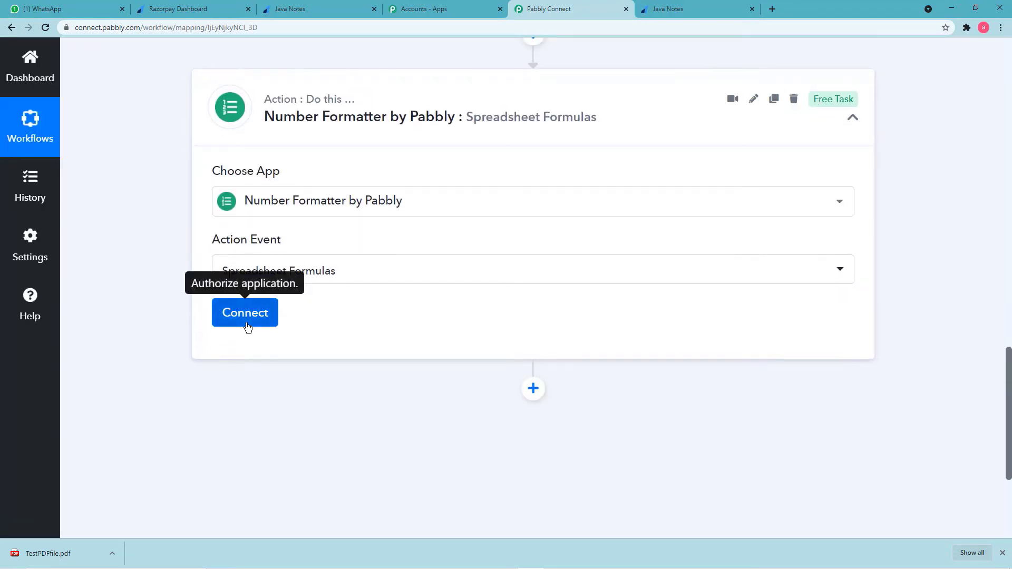
click(246, 326)
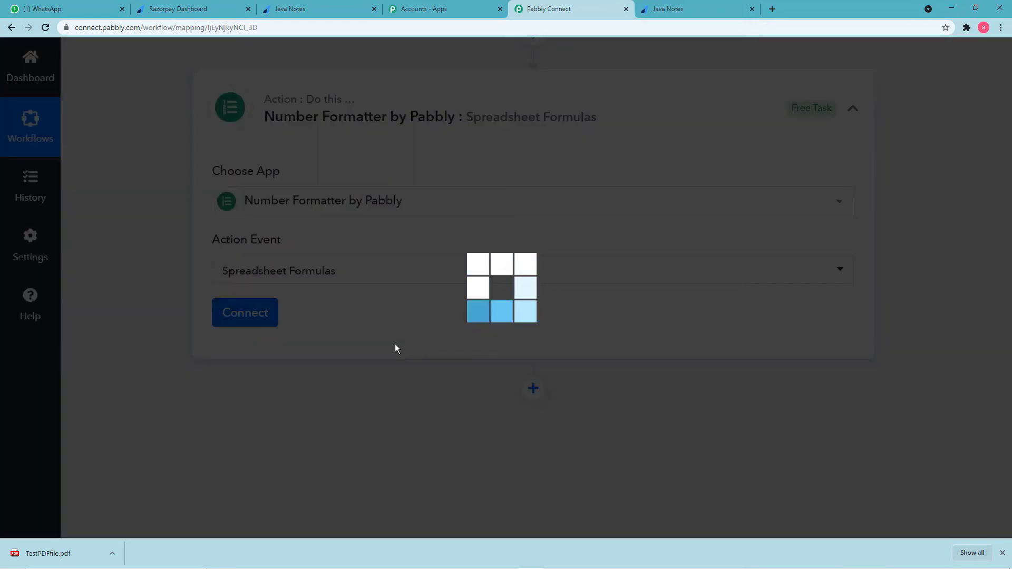
scroll(396, 348, down, 2)
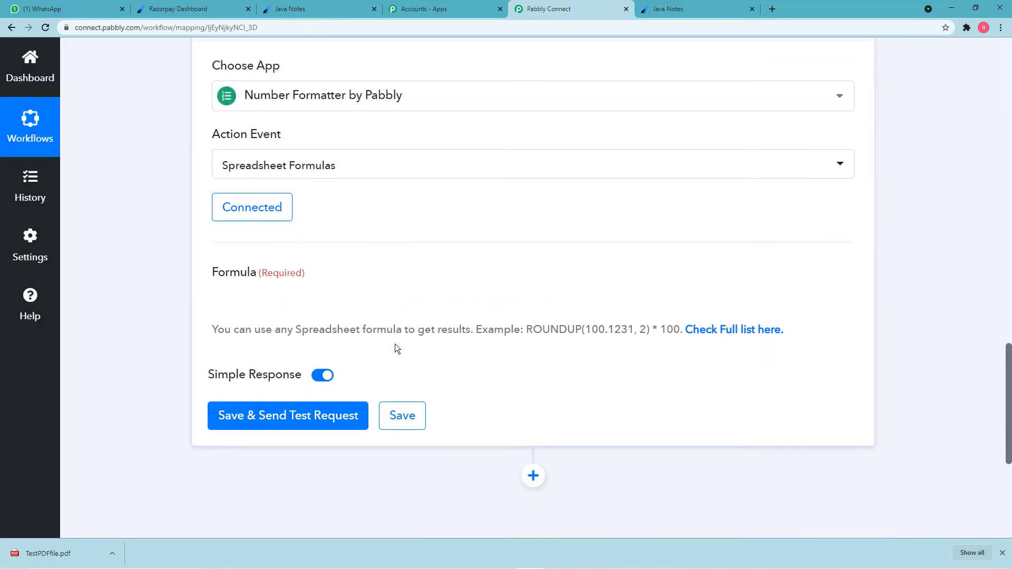
Bring up the previous-step data list for the Formula field to browse Razorpay fields.
click(373, 299)
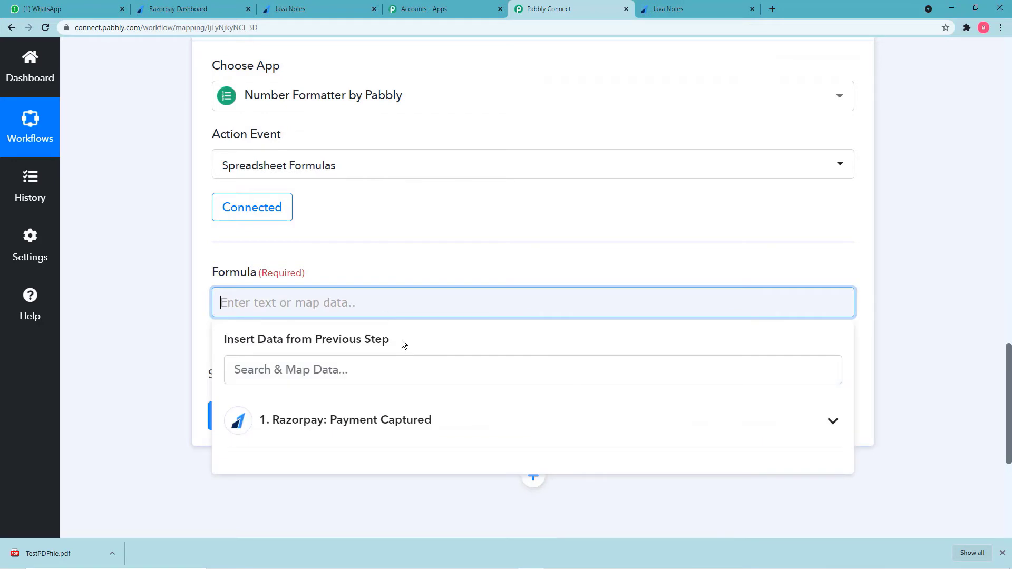
click(412, 361)
scroll(411, 361, down, 2)
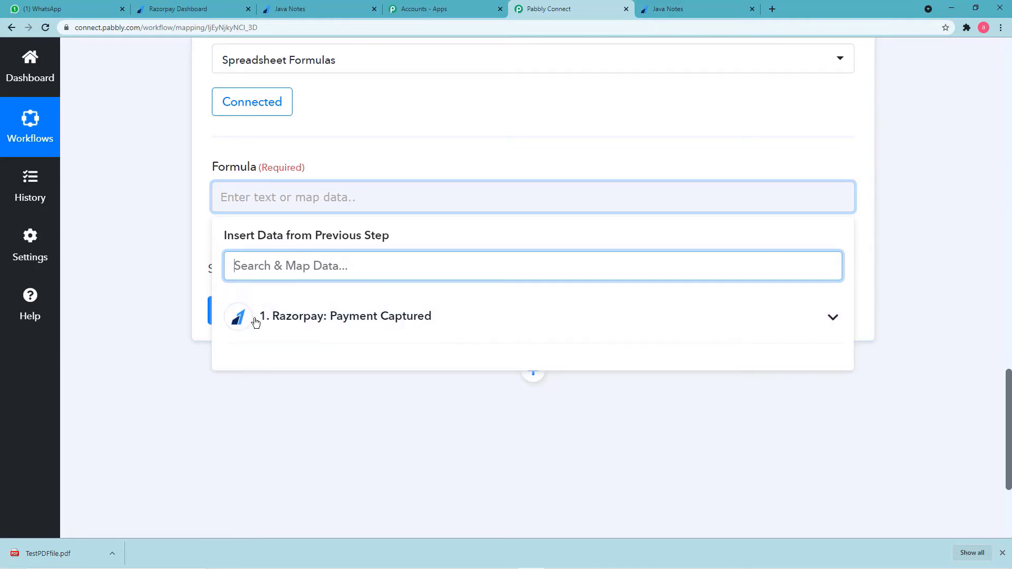
scroll(182, 305, up, 15)
scroll(183, 305, up, 1)
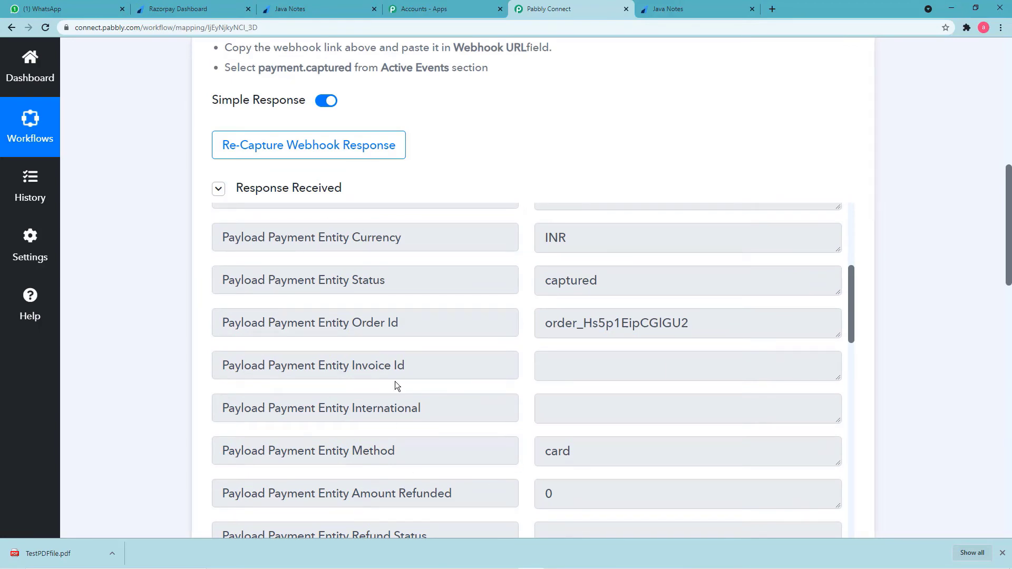
scroll(393, 381, up, 2)
scroll(153, 400, down, 9)
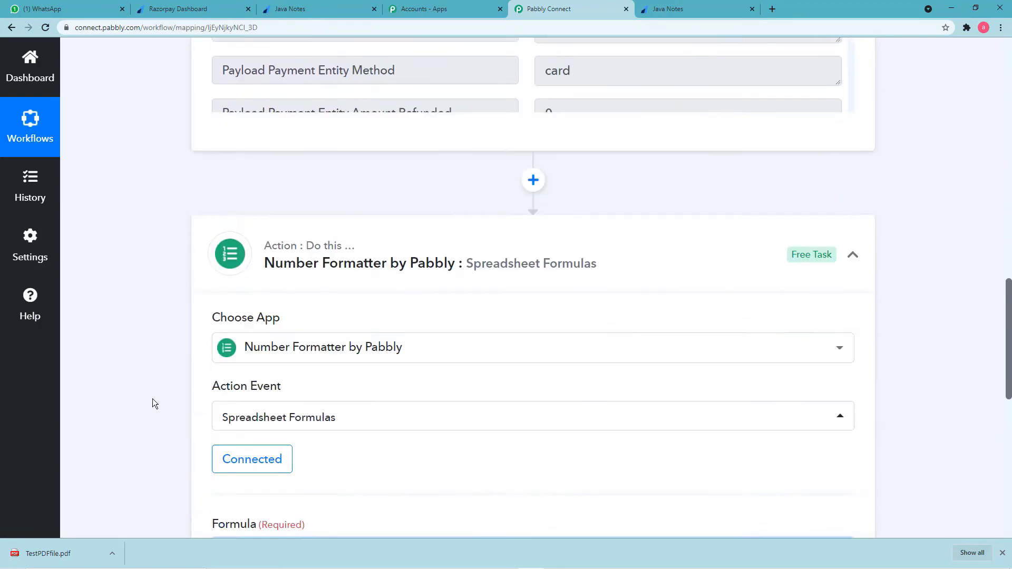
scroll(153, 403, down, 5)
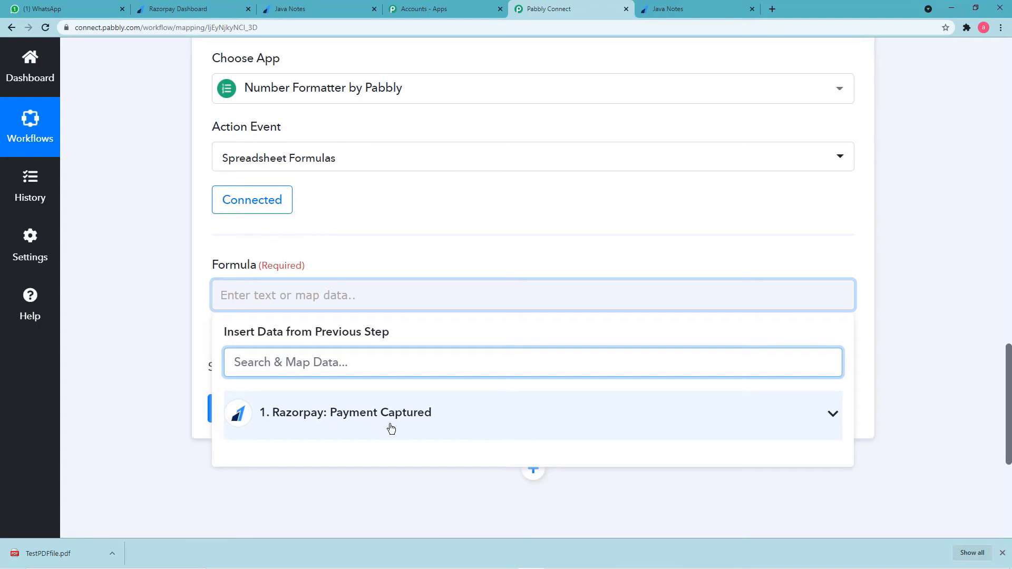
Enter the formula Payload Payment Entity Amount /100 using the Razorpay Payment Captured data.
scroll(390, 427, down, 2)
click(402, 316)
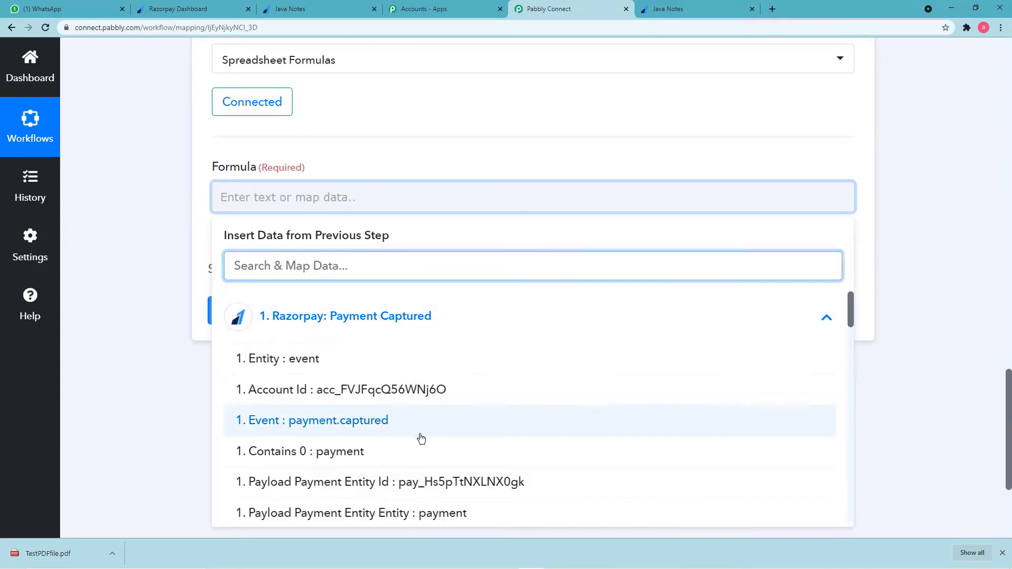
scroll(438, 437, down, 2)
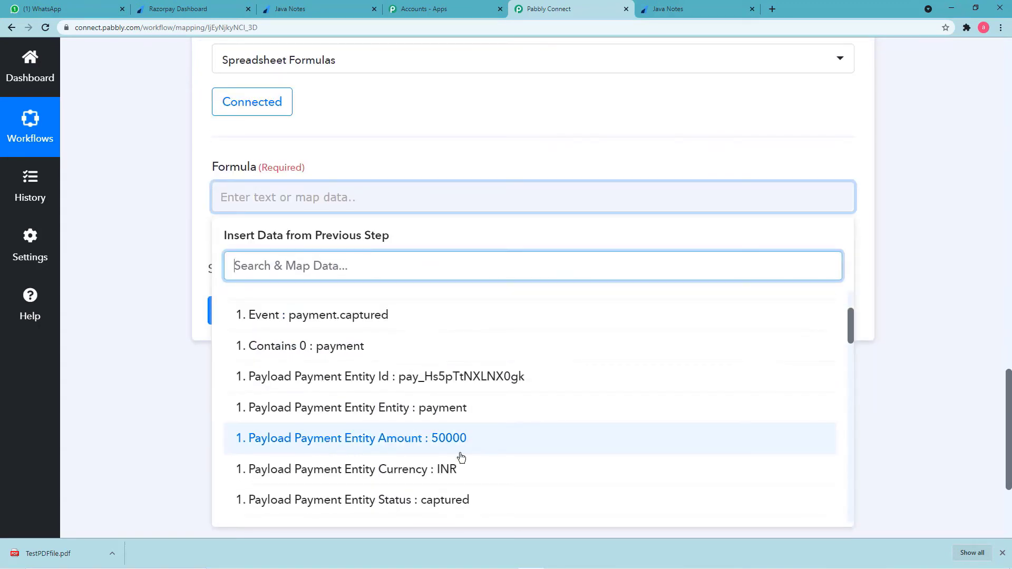
scroll(447, 429, down, 2)
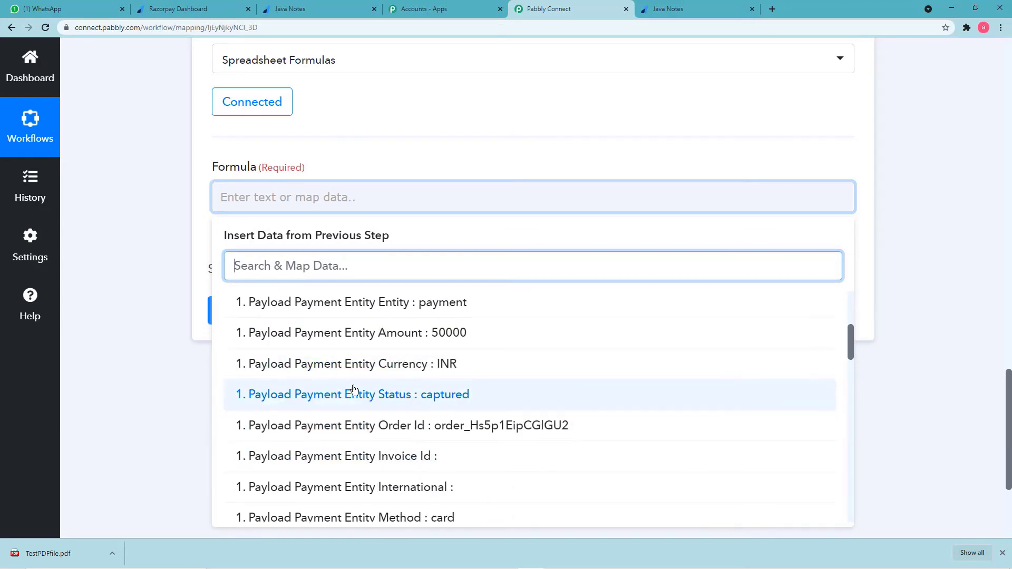
click(380, 337)
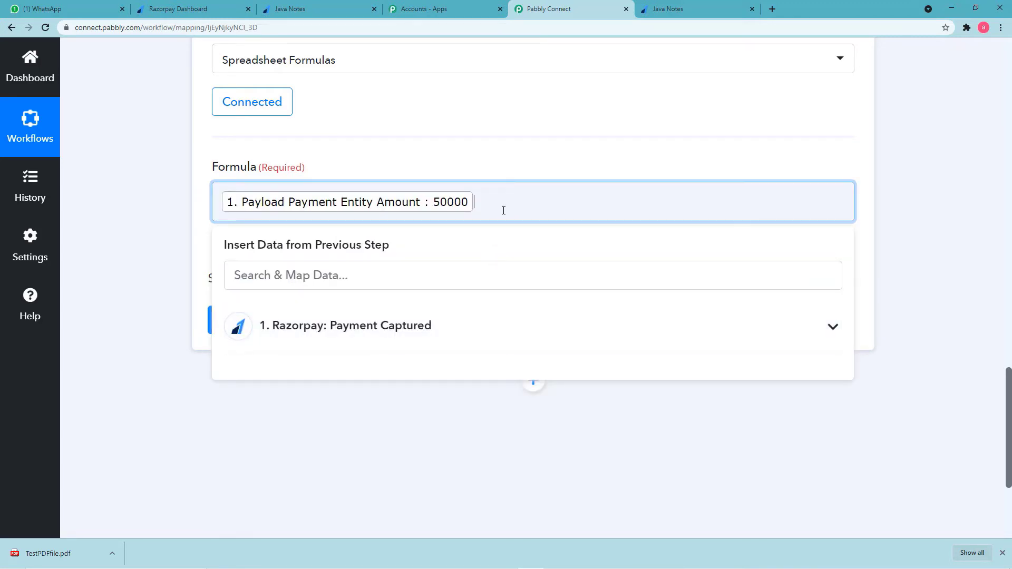
text(/100)
click(172, 259)
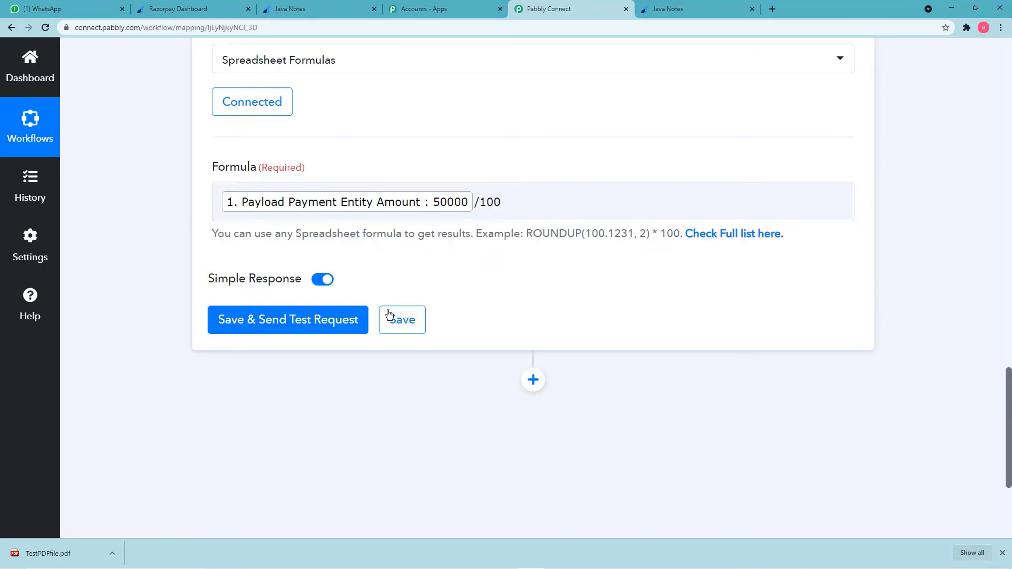
Save and test the formula, getting Result 500, then view the ₹500 Java Notes payment page.
click(308, 323)
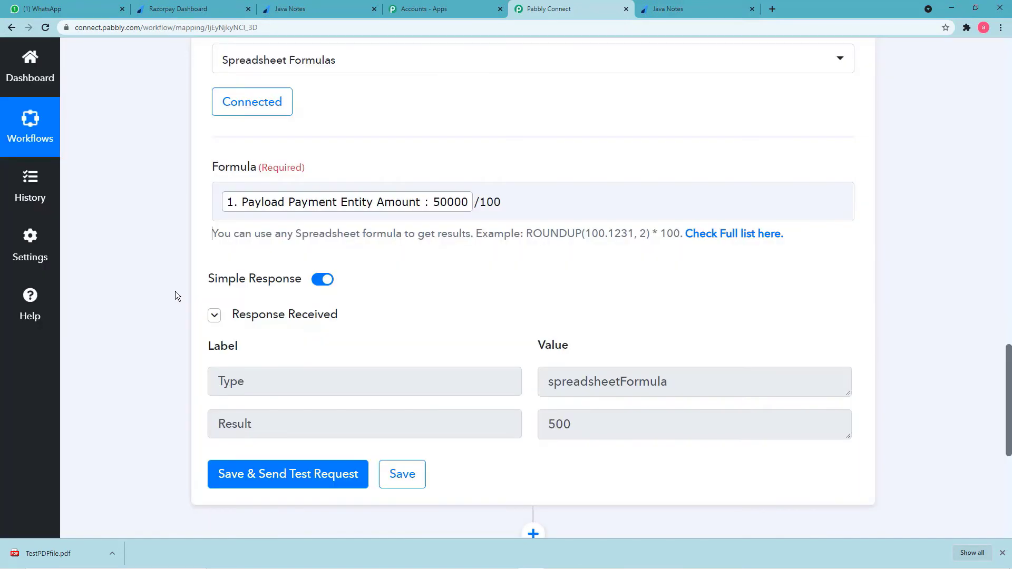
scroll(268, 257, down, 2)
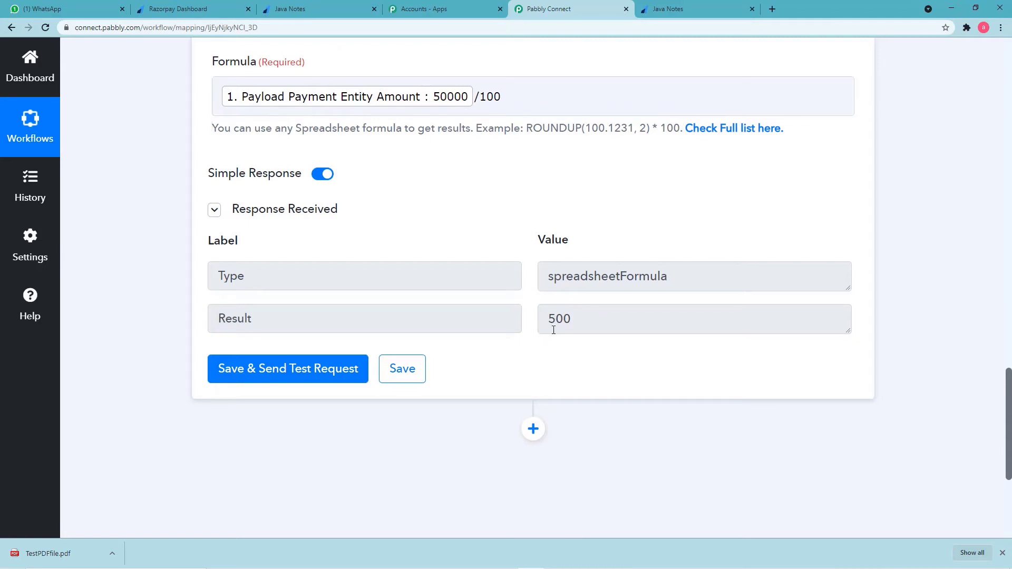
click(691, 11)
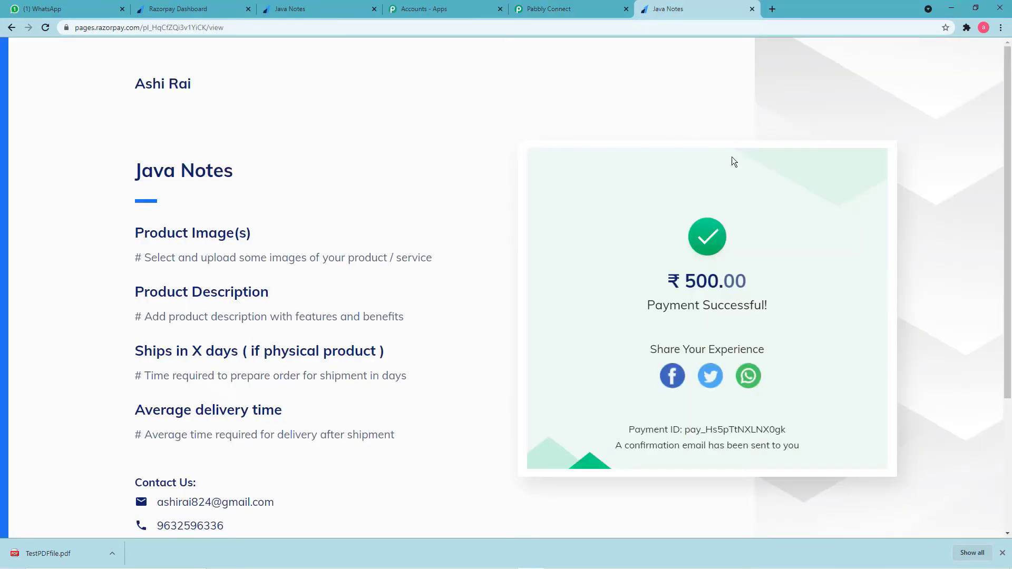
Back in Pabbly Connect, scroll through the Razorpay trigger's response fields down to Created At.
click(566, 9)
scroll(501, 200, up, 2)
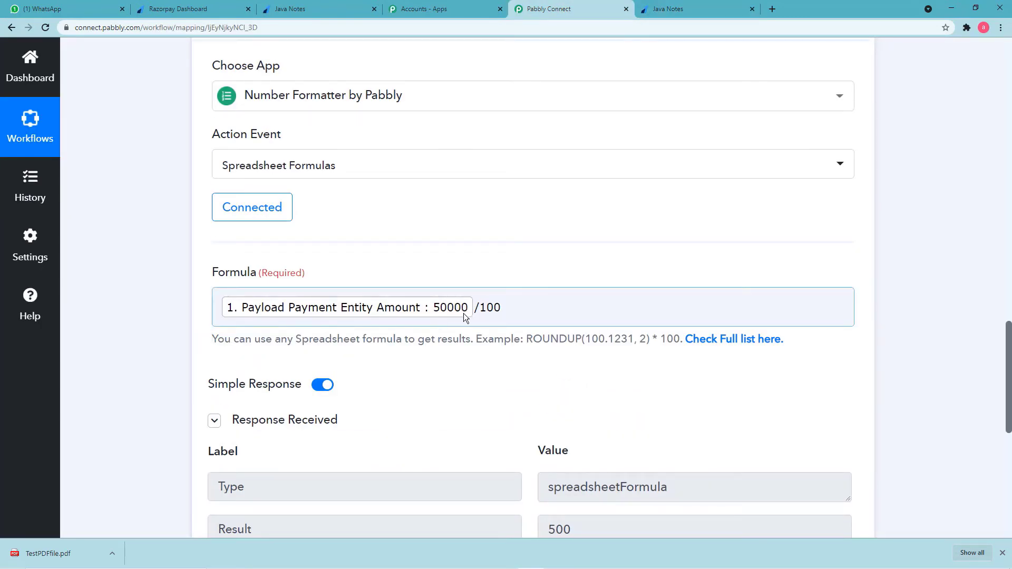
scroll(371, 330, down, 2)
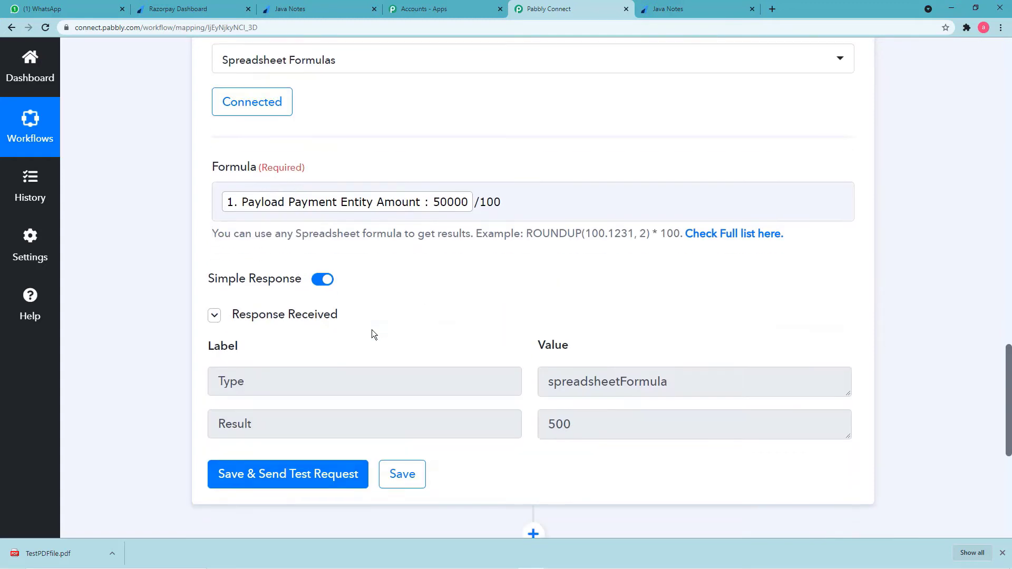
scroll(372, 329, down, 2)
scroll(460, 150, up, 12)
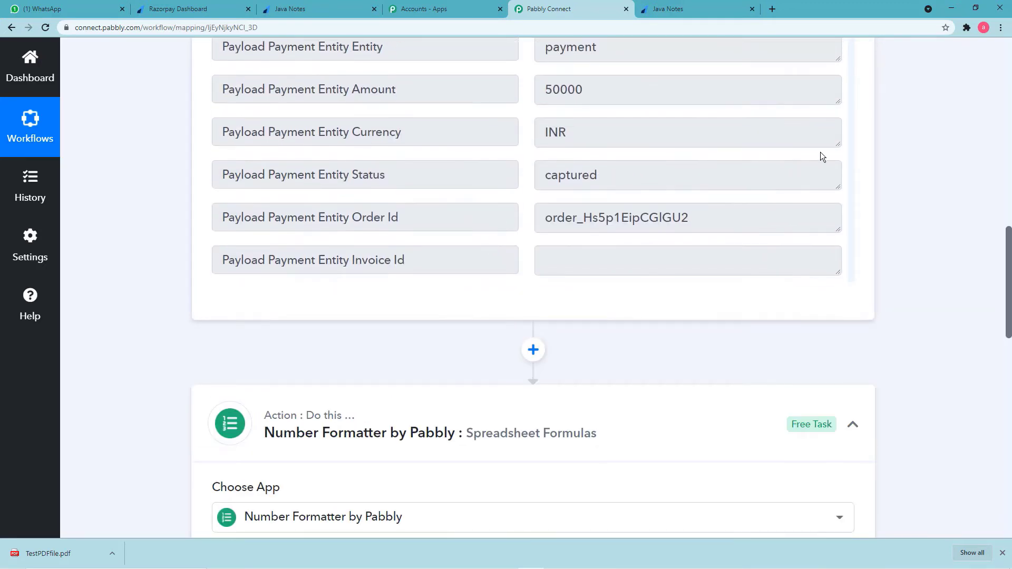
scroll(953, 131, up, 4)
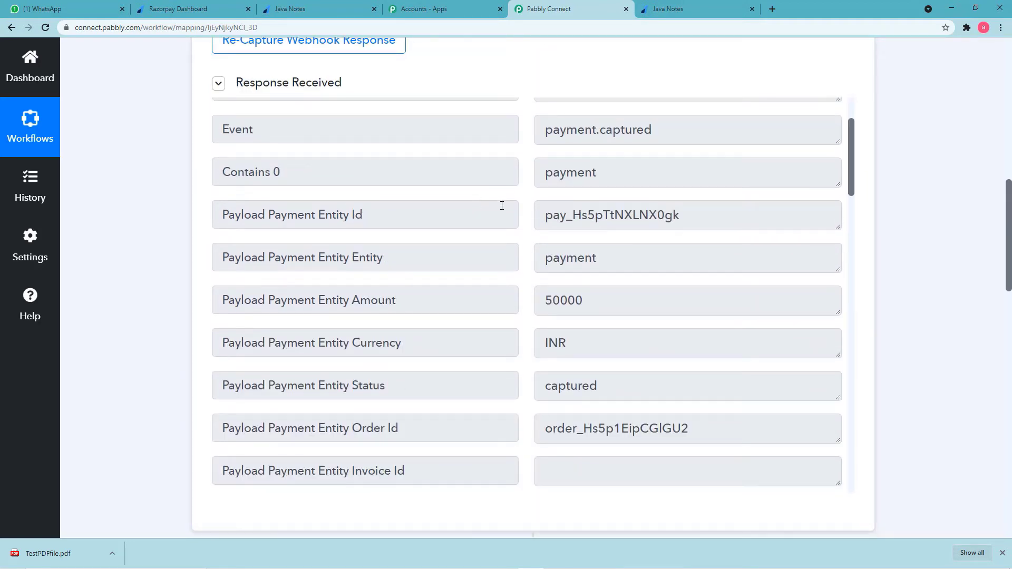
scroll(502, 206, up, 2)
scroll(502, 206, down, 2)
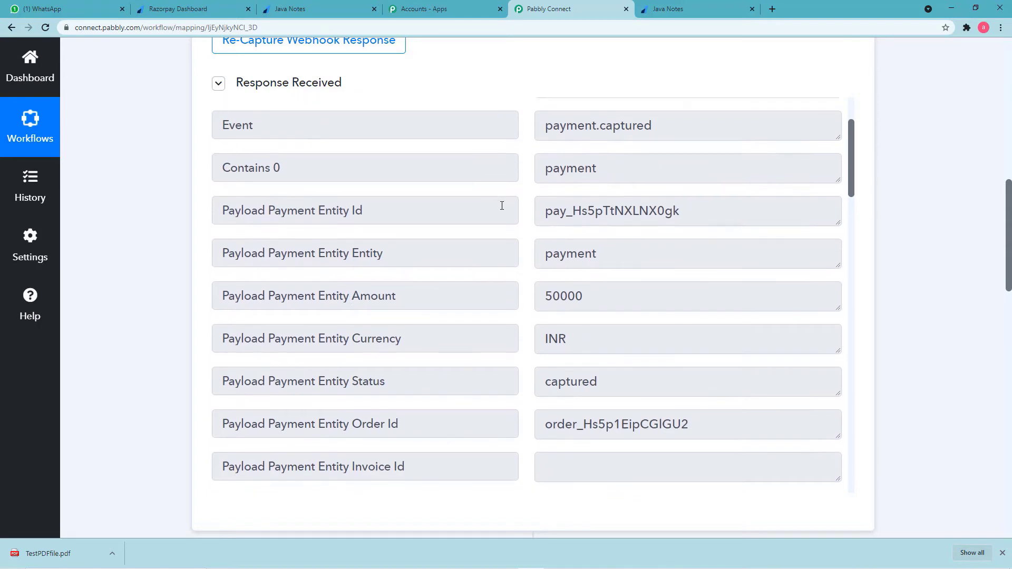
scroll(501, 206, down, 4)
scroll(501, 205, down, 2)
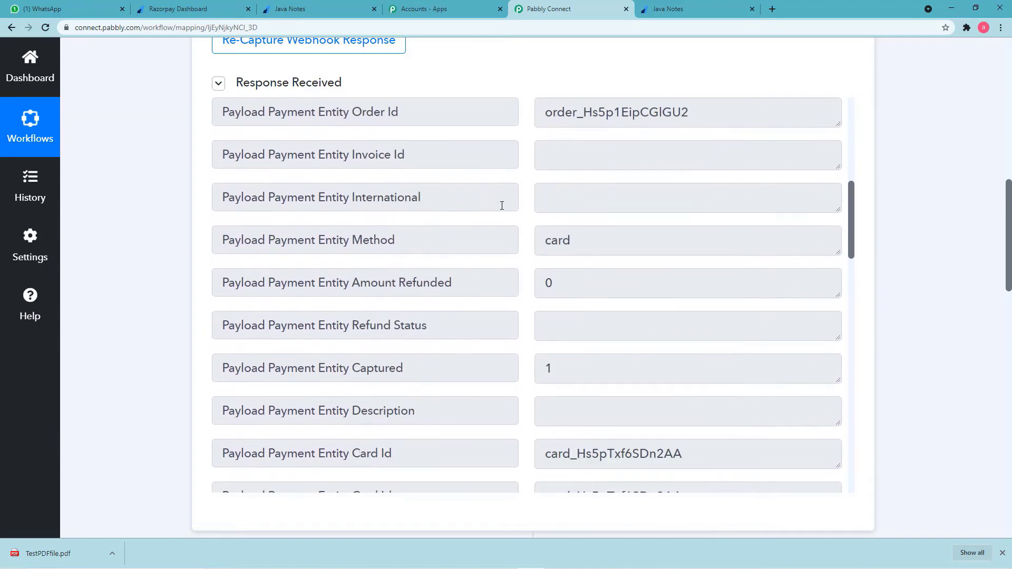
scroll(502, 206, down, 2)
scroll(501, 205, down, 2)
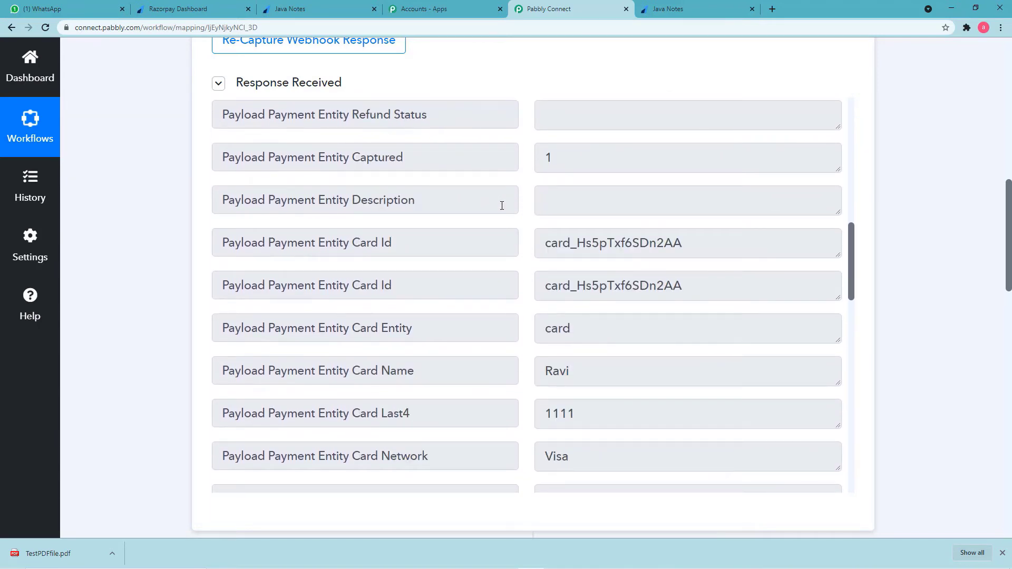
scroll(482, 218, down, 6)
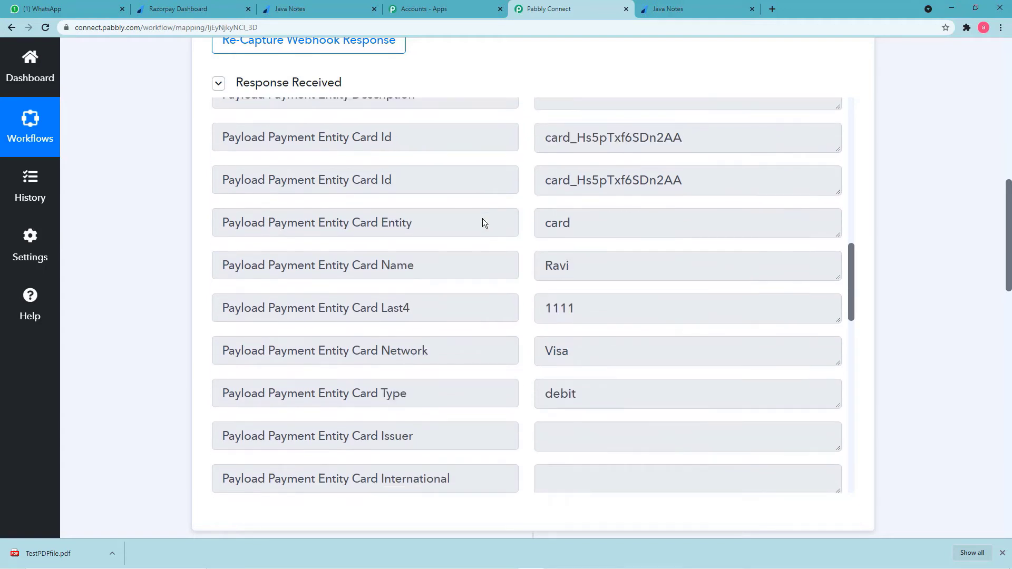
scroll(484, 219, down, 6)
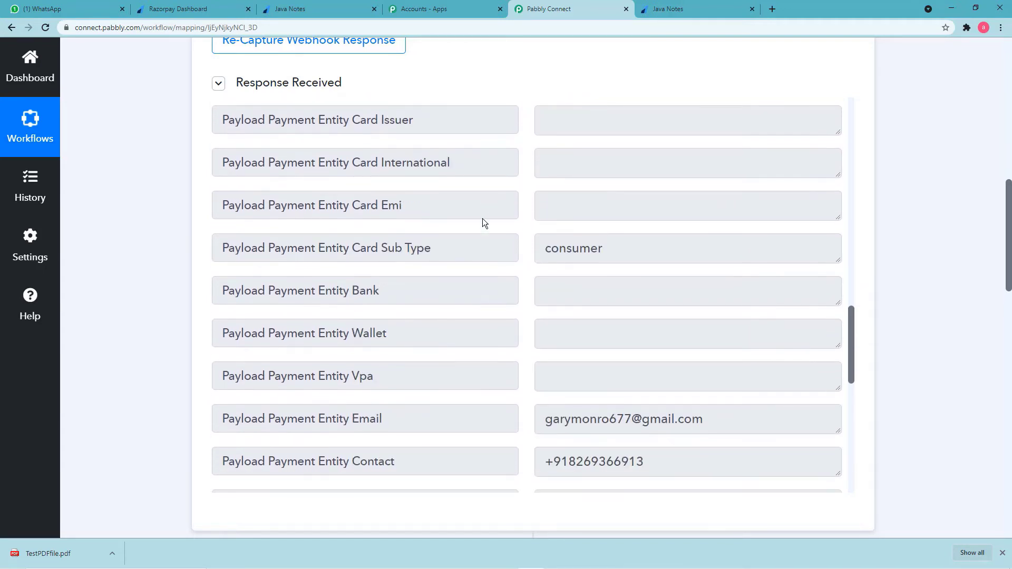
scroll(483, 219, down, 6)
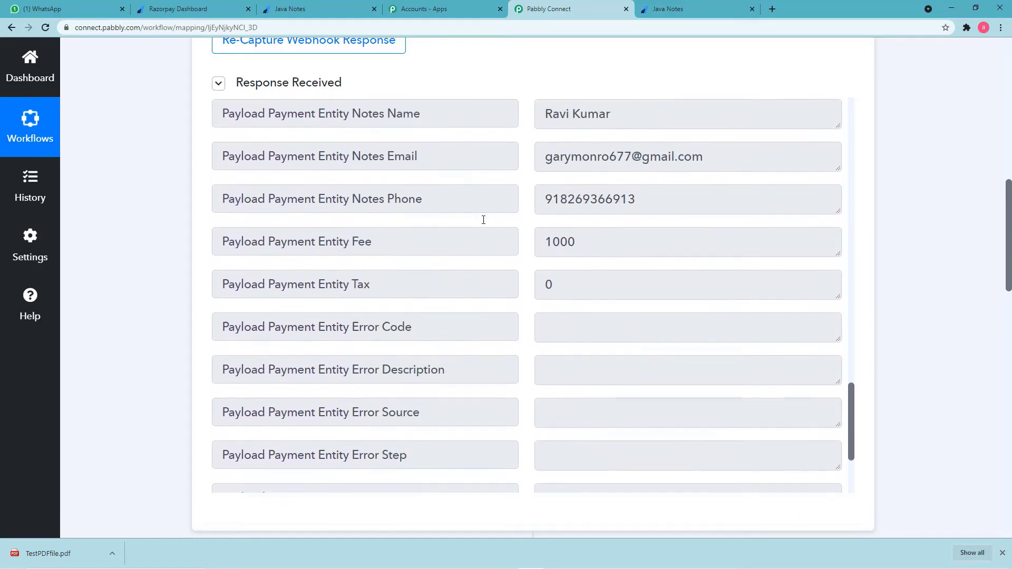
scroll(493, 247, down, 1)
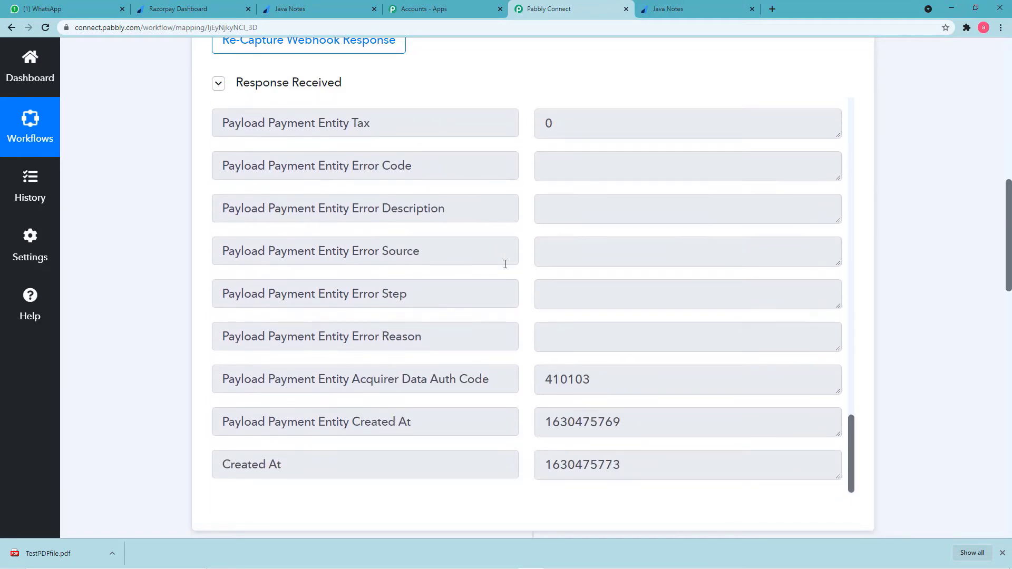
click(660, 9)
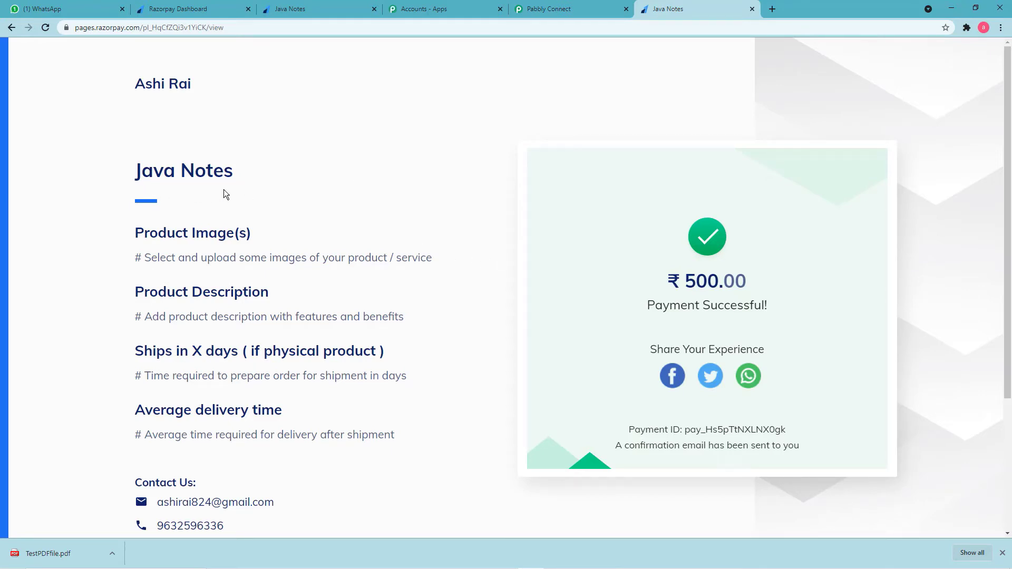
Check the Razorpay Payment Pages list showing Java Notes at ₹3,000 from 6 units sold.
click(173, 8)
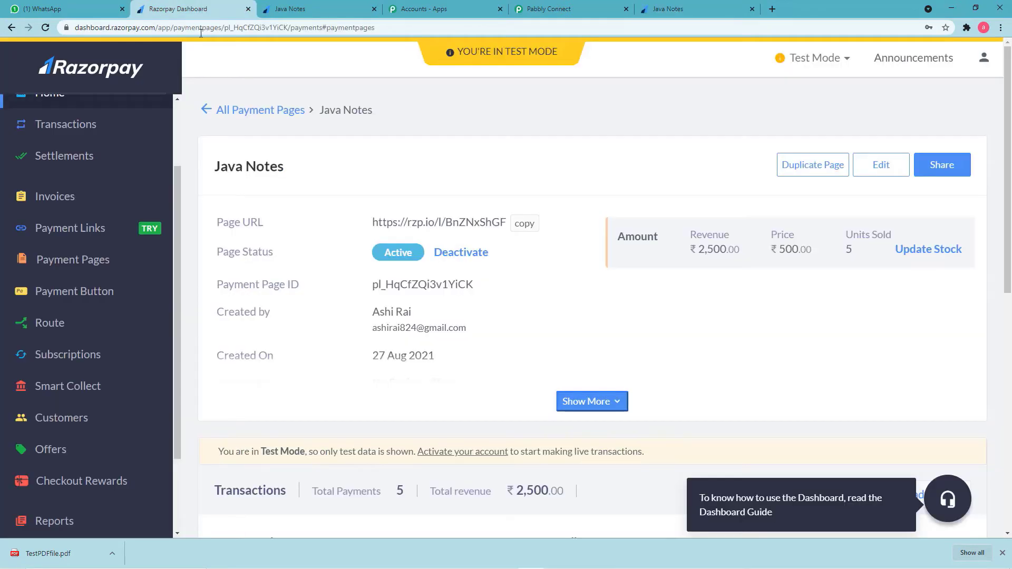
click(104, 261)
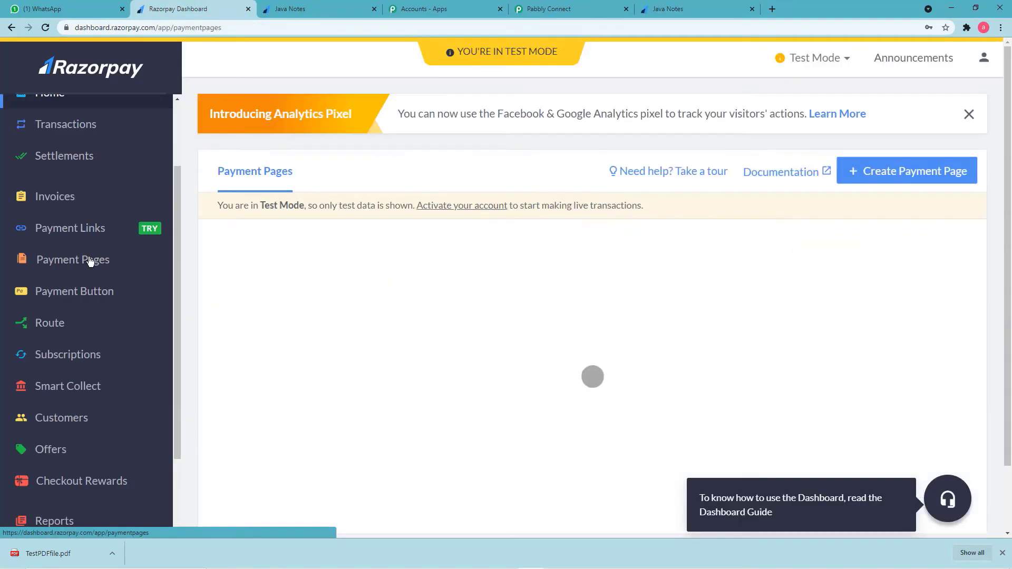
scroll(301, 342, down, 4)
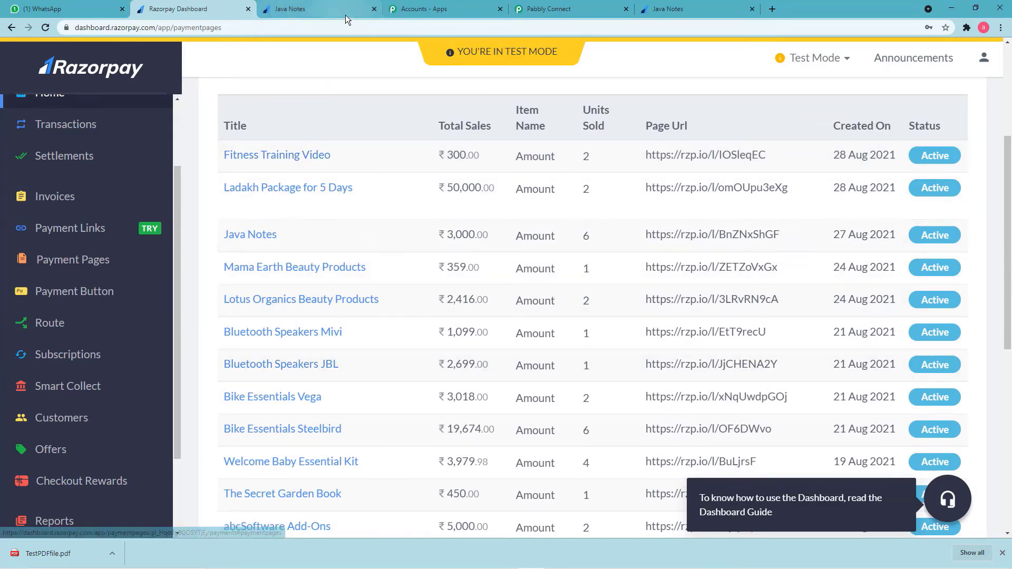
click(545, 12)
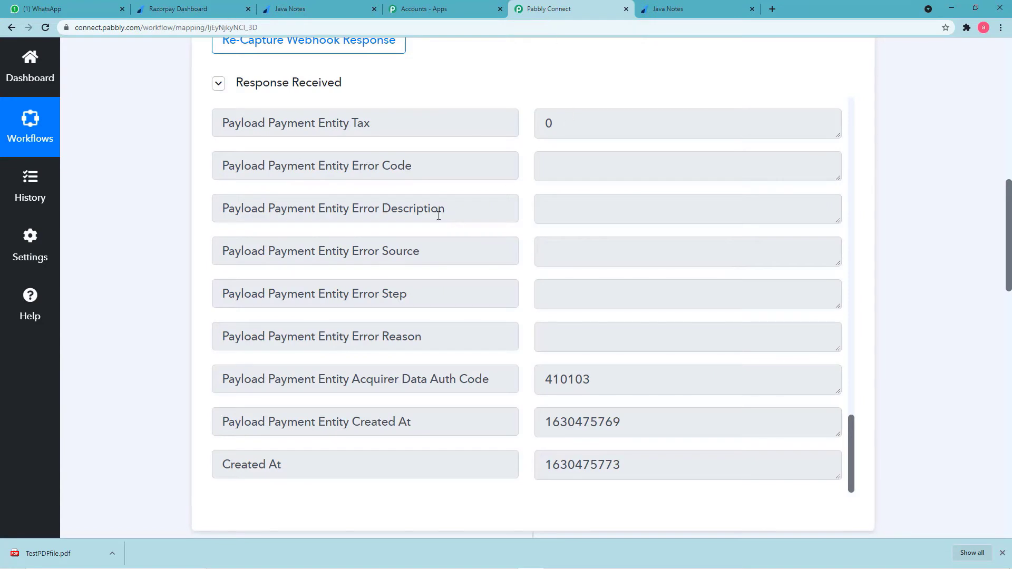
Insert a third, empty action step beneath the Number Formatter step.
scroll(408, 217, down, 4)
scroll(404, 217, down, 6)
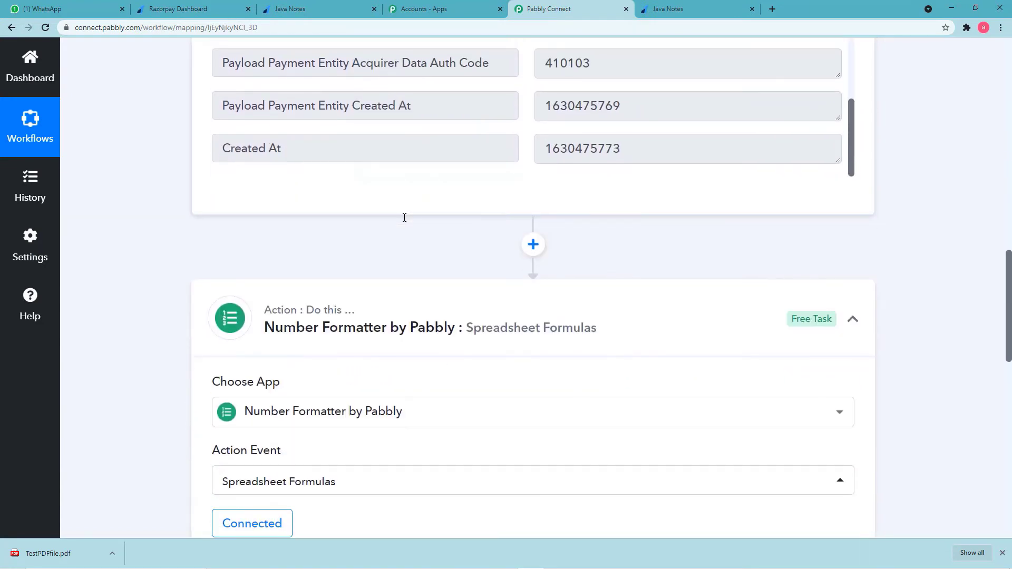
scroll(405, 220, down, 10)
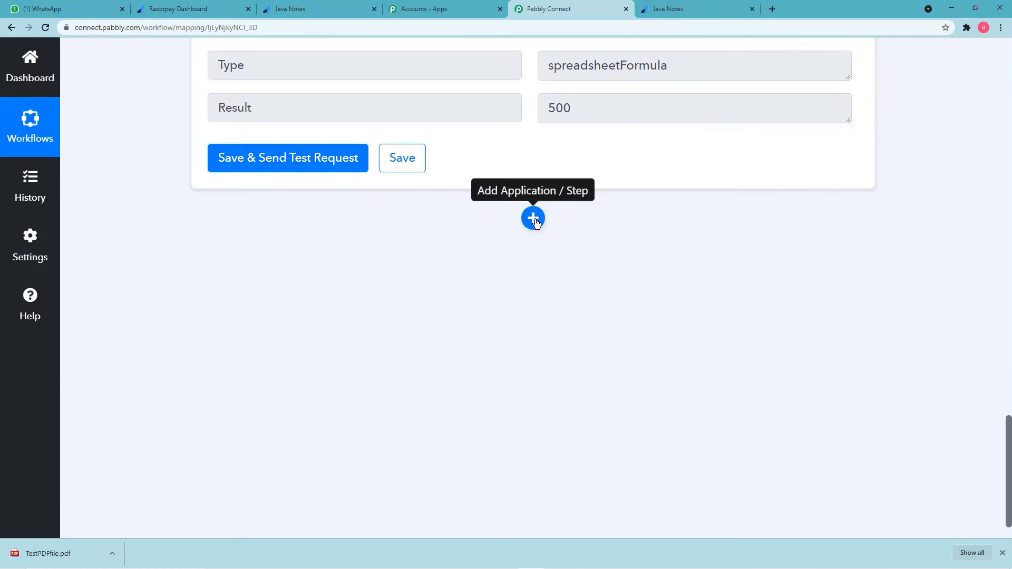
click(534, 220)
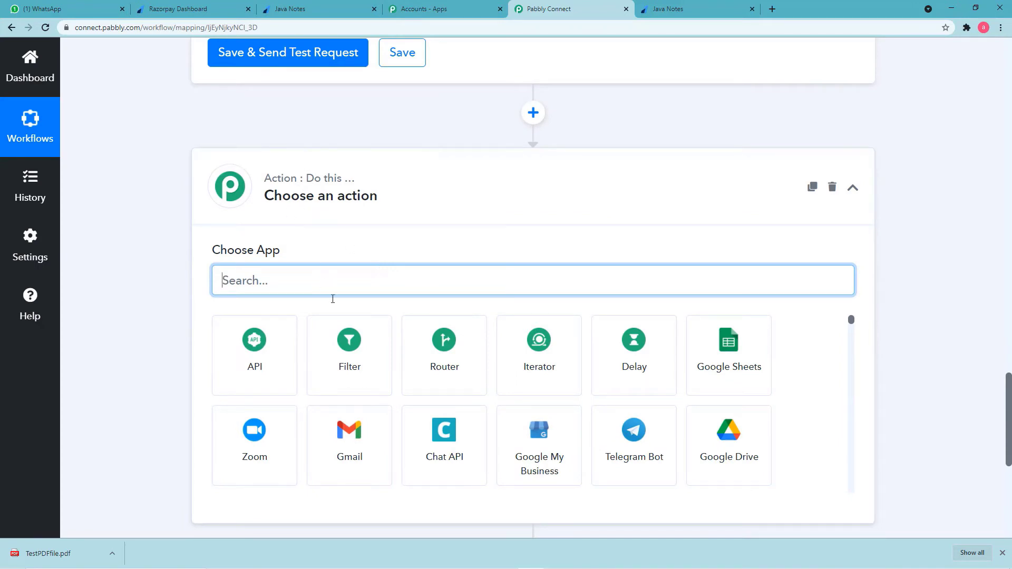
Choose Filter by Pabbly as the third step's app, briefly rechecking the Java Notes payment page.
click(353, 359)
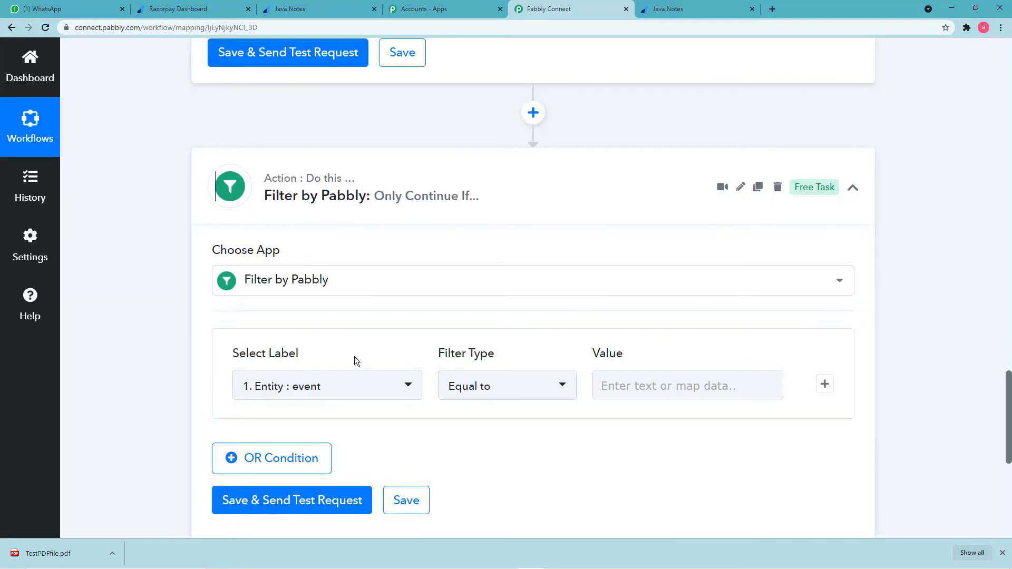
scroll(201, 336, down, 2)
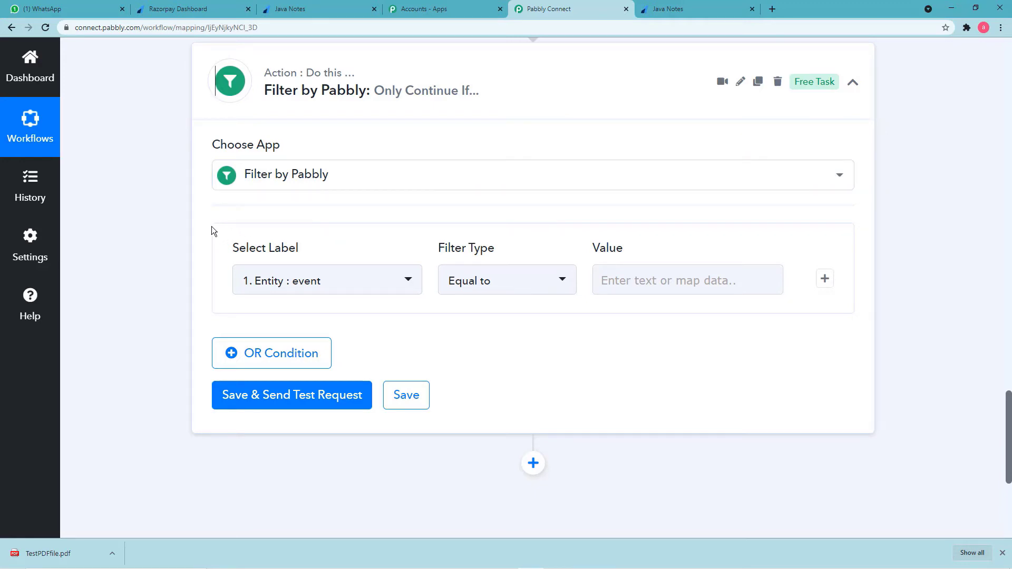
scroll(214, 226, up, 2)
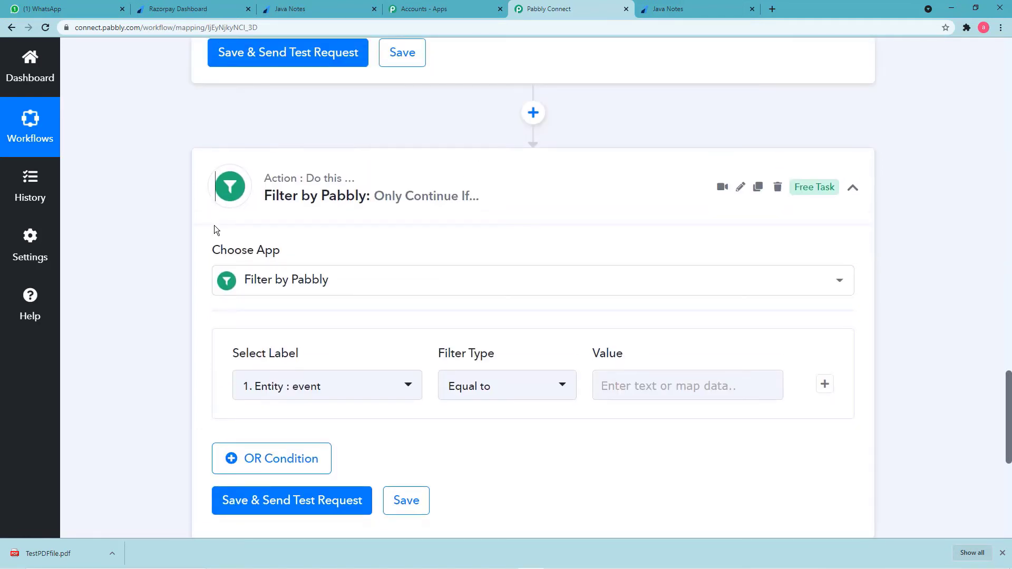
scroll(193, 224, up, 6)
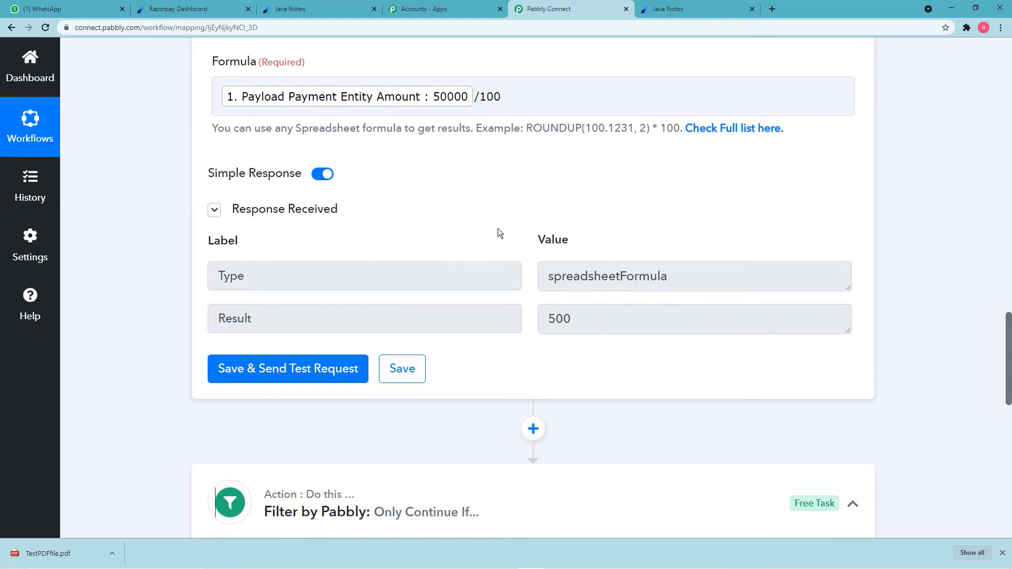
scroll(559, 338, down, 2)
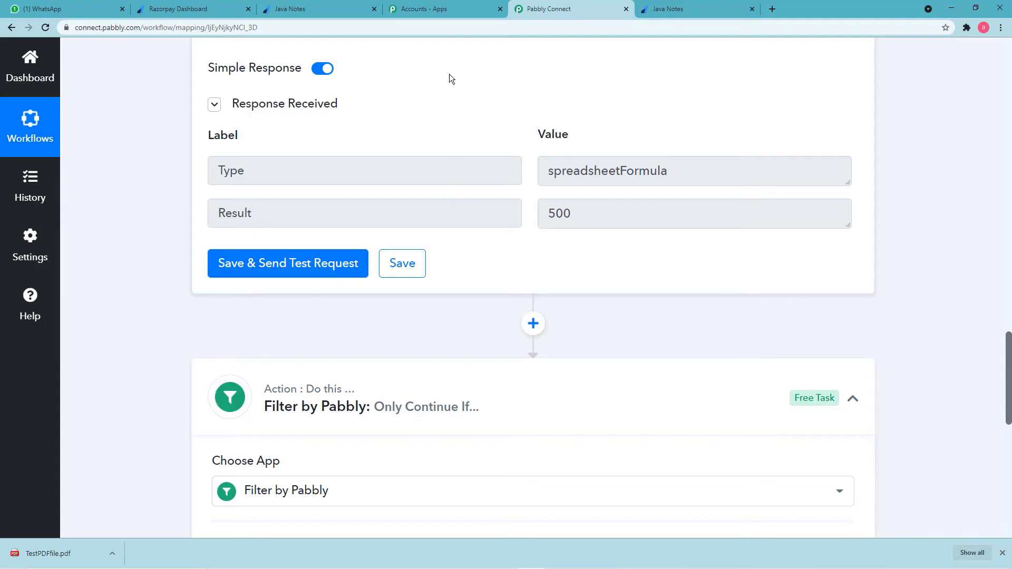
click(662, 10)
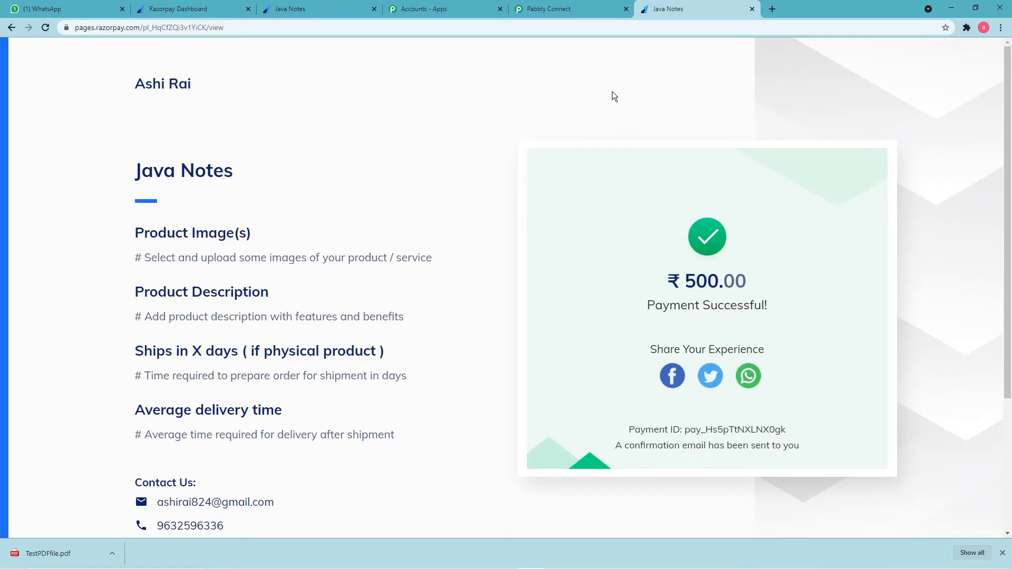
click(578, 6)
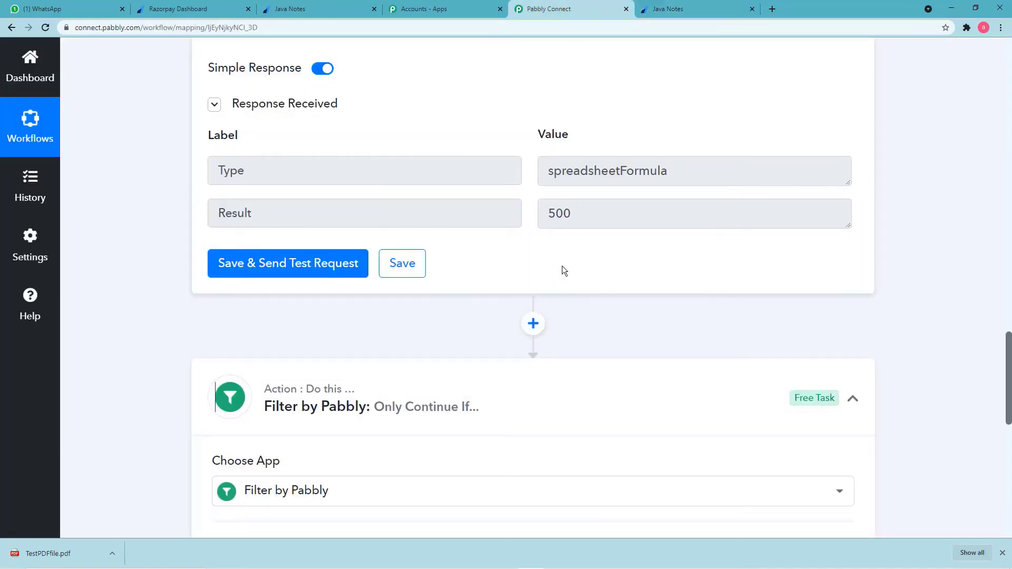
scroll(561, 266, down, 3)
scroll(561, 266, down, 2)
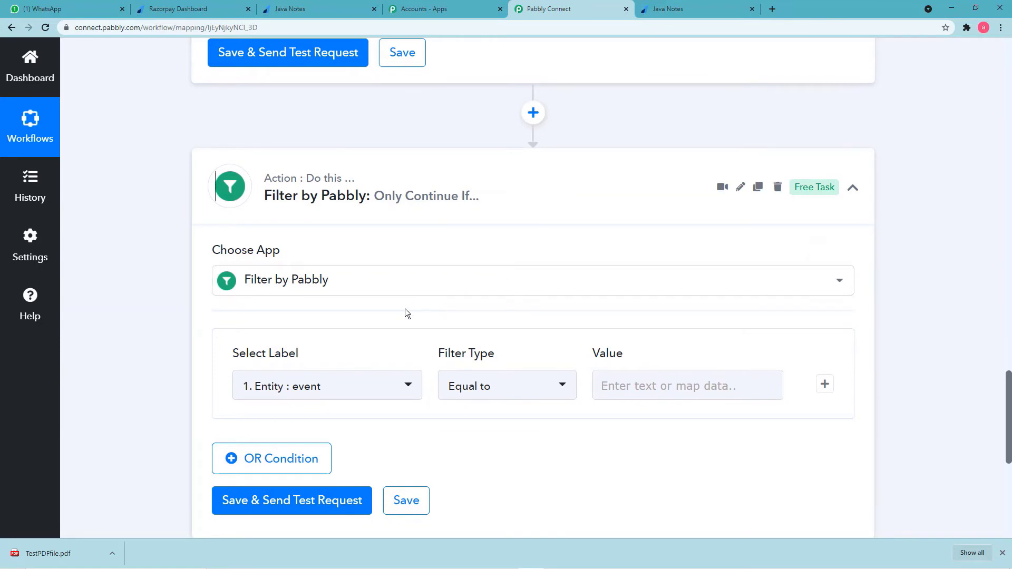
scroll(403, 313, down, 3)
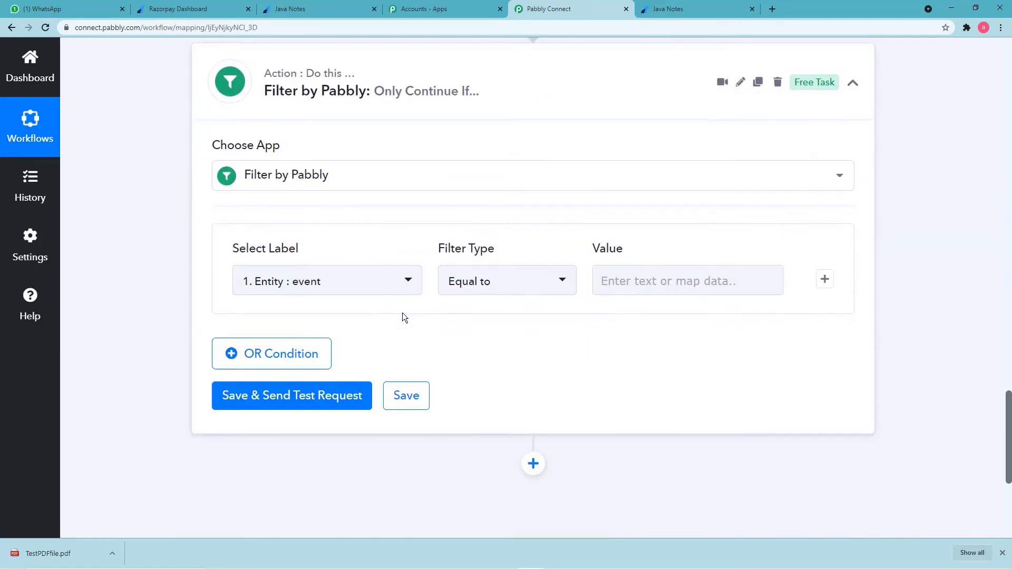
Filter on Payload Payment Entity Amount equal to 50000 and test it, getting Condition is true.
click(397, 284)
scroll(375, 390, down, 2)
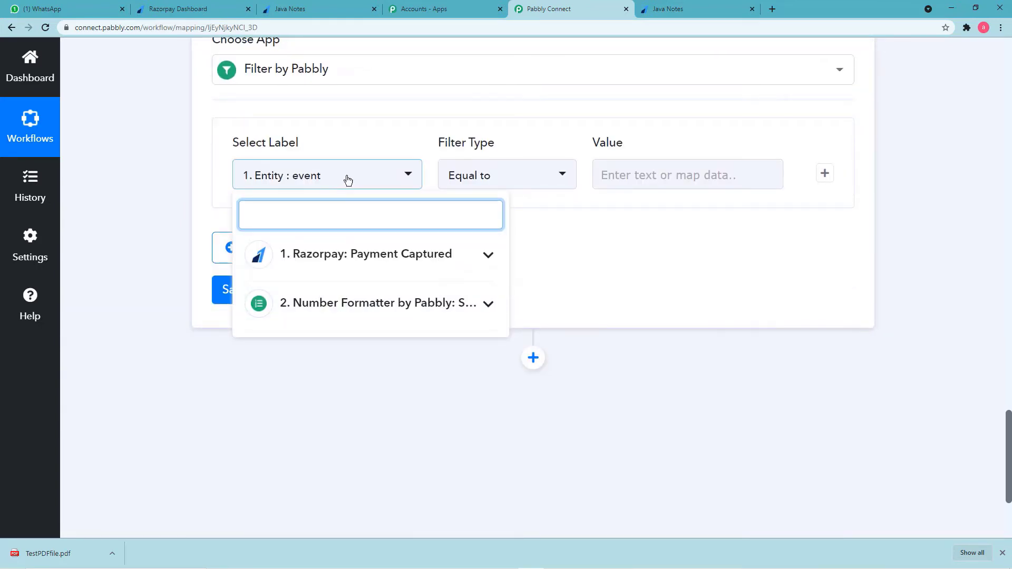
click(367, 258)
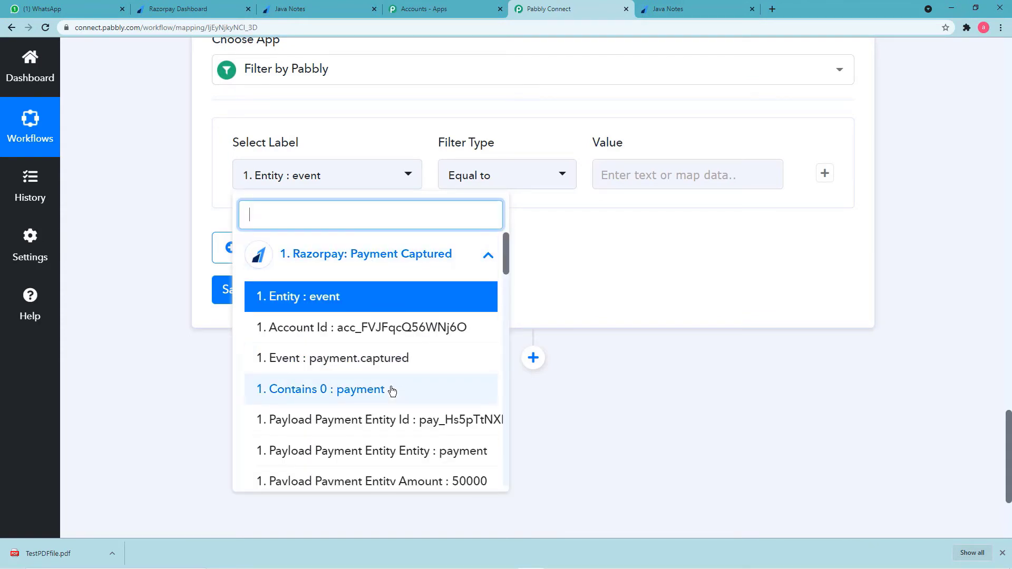
scroll(390, 389, down, 2)
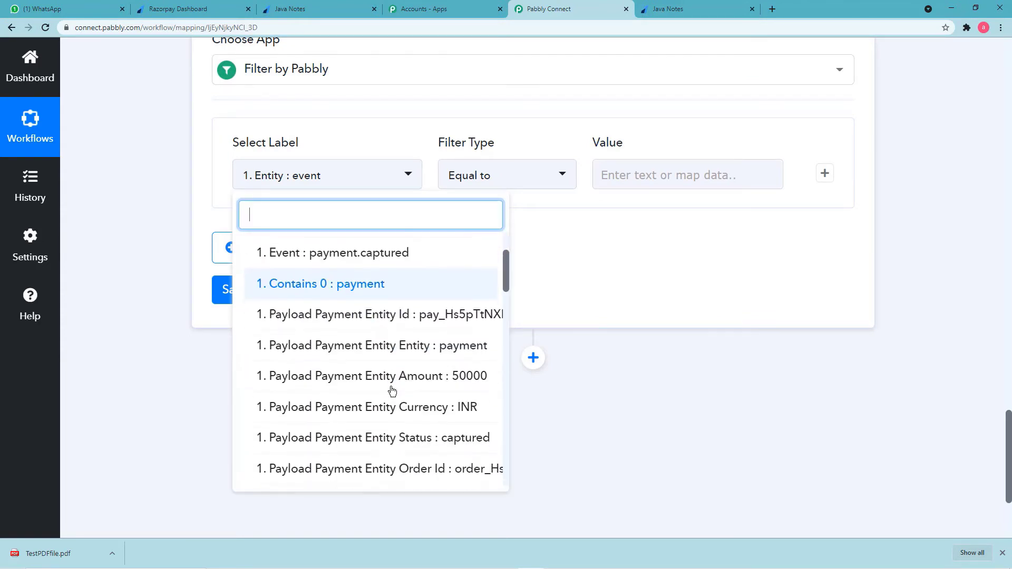
click(421, 376)
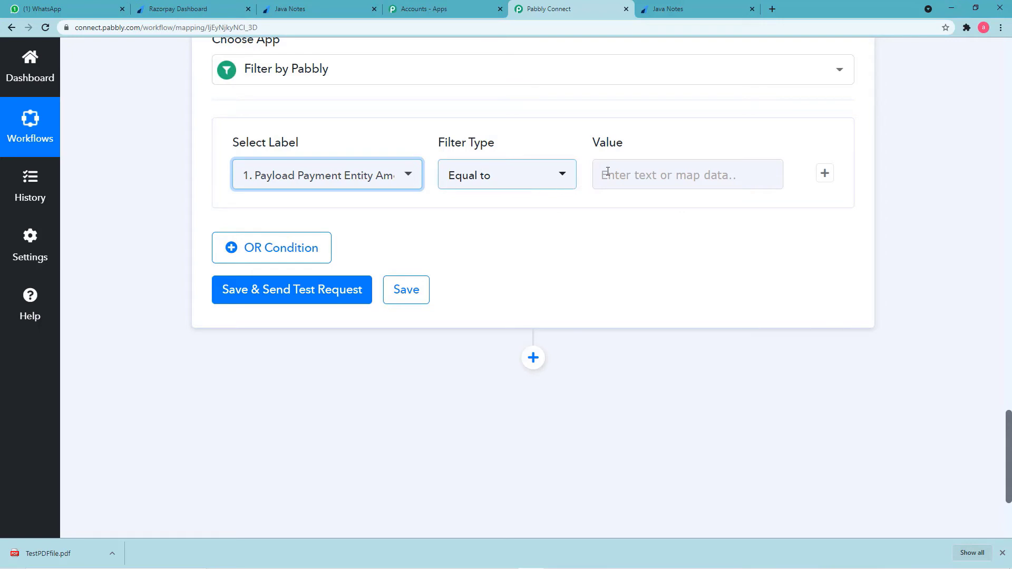
click(628, 175)
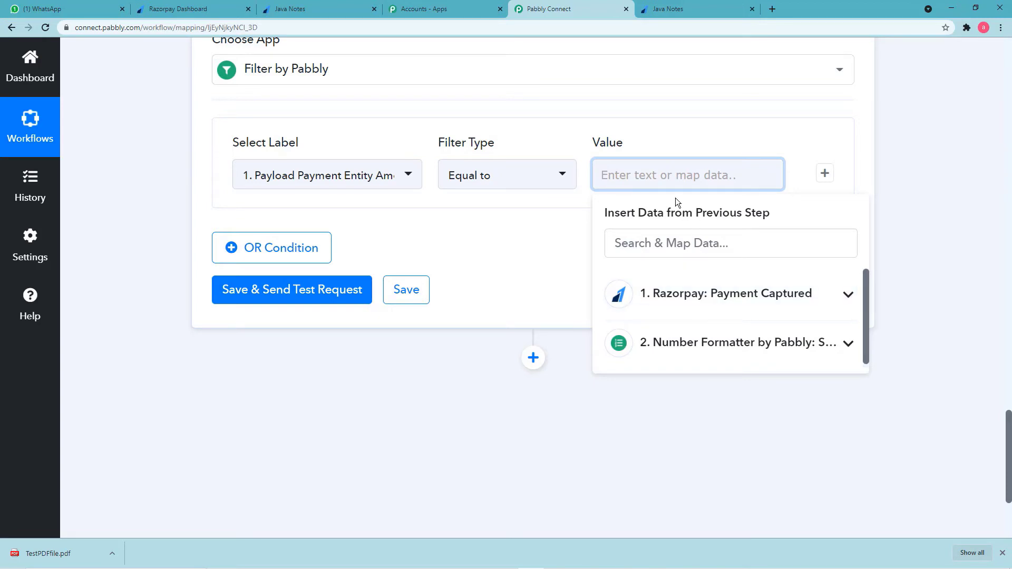
text(5000)
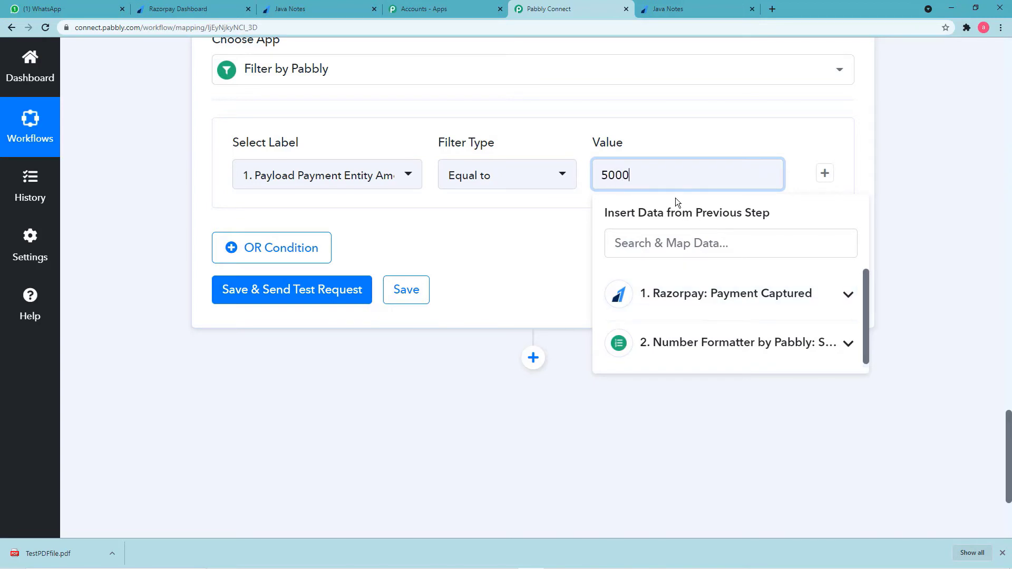
text(0)
click(487, 236)
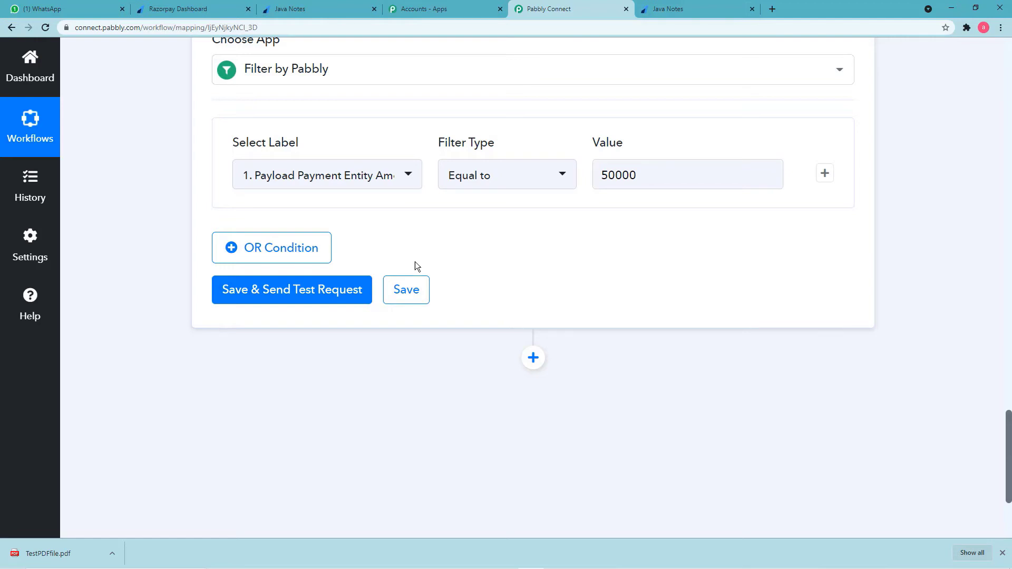
click(305, 295)
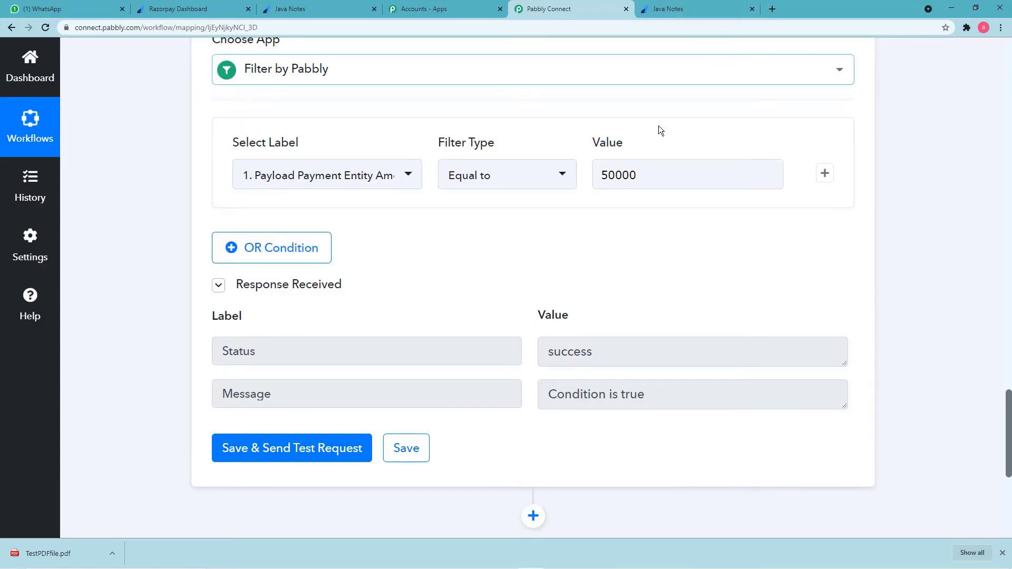
click(621, 181)
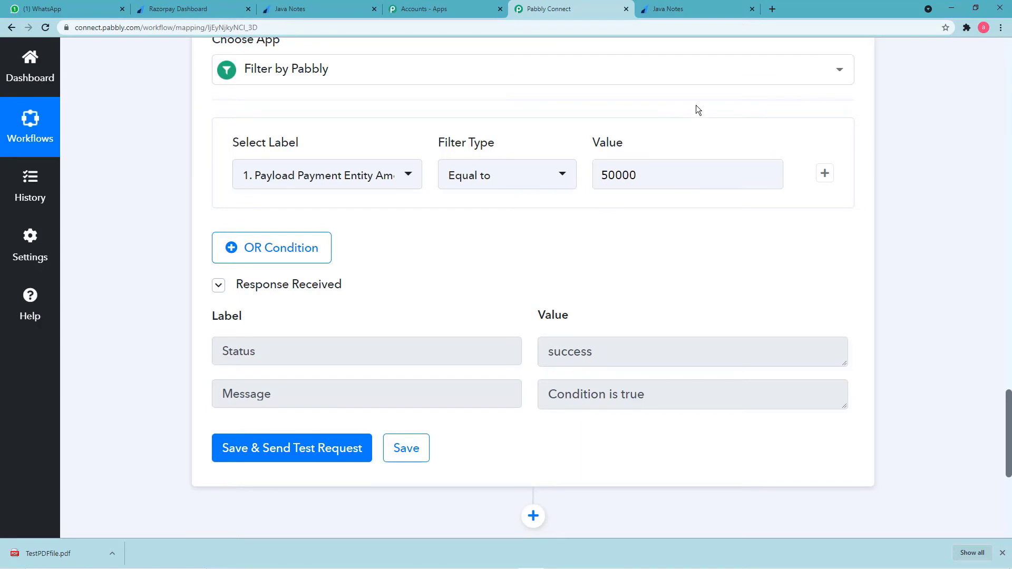
scroll(696, 107, up, 10)
scroll(696, 107, up, 15)
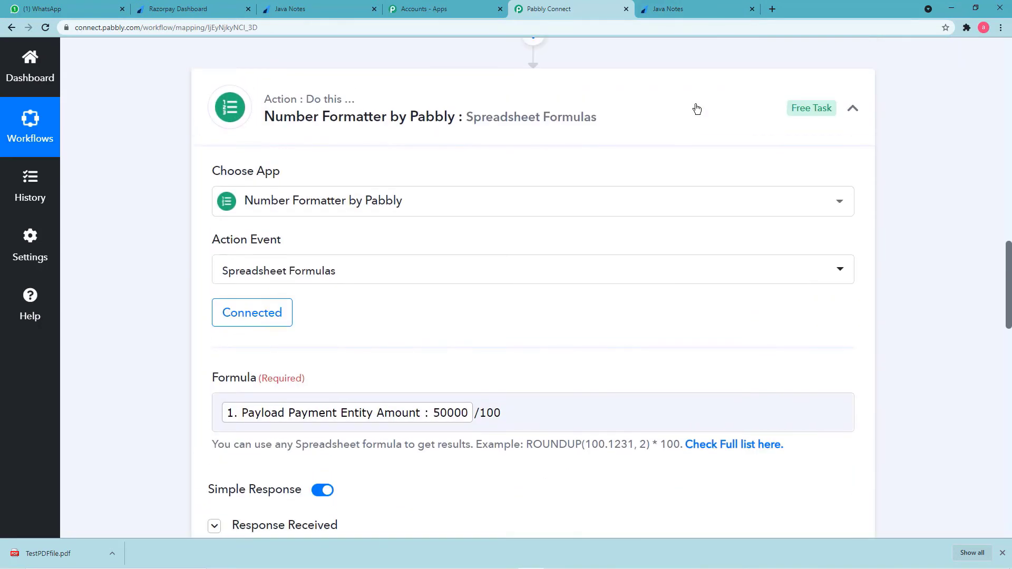
scroll(624, 259, up, 10)
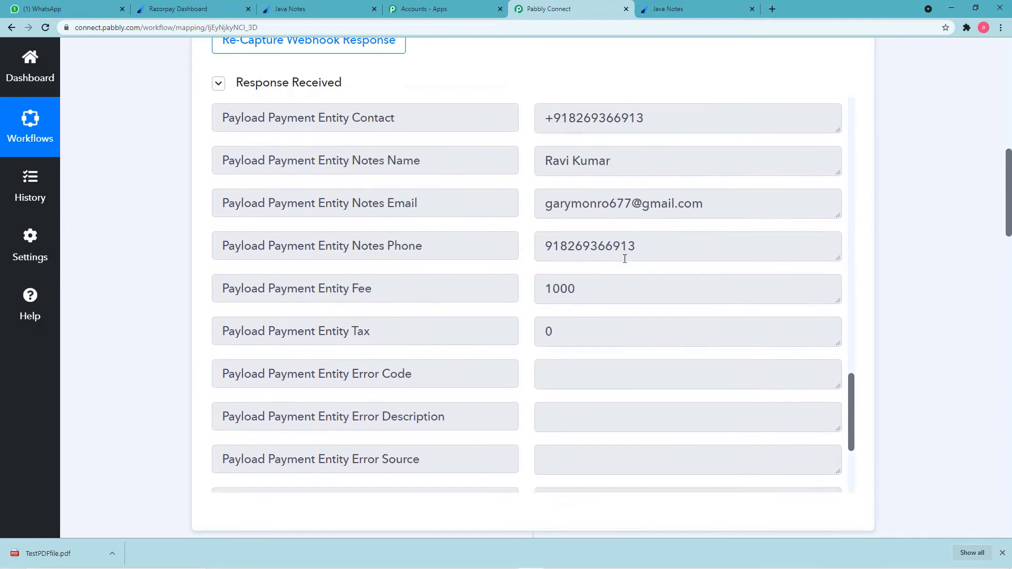
scroll(624, 259, up, 10)
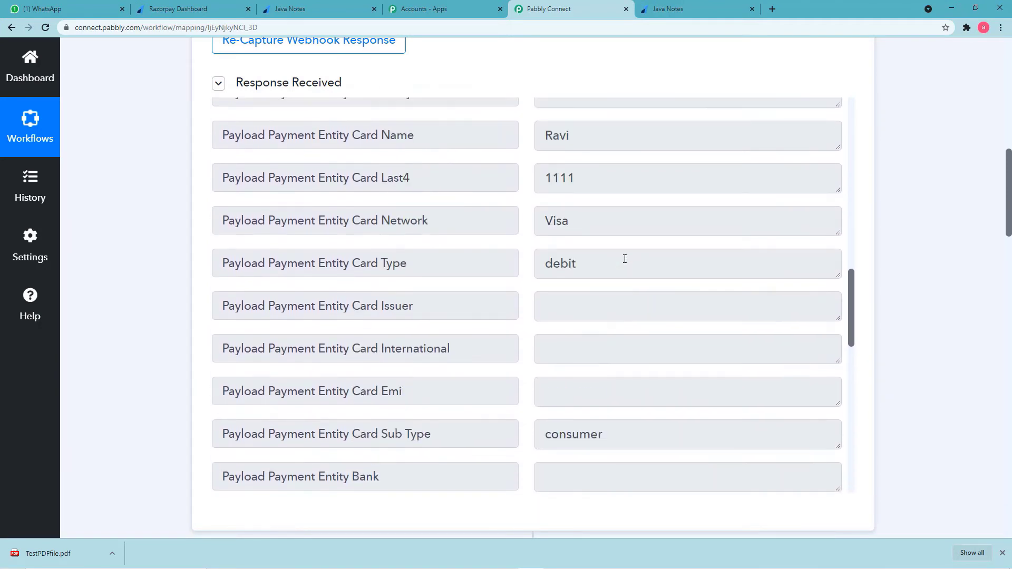
scroll(625, 258, up, 3)
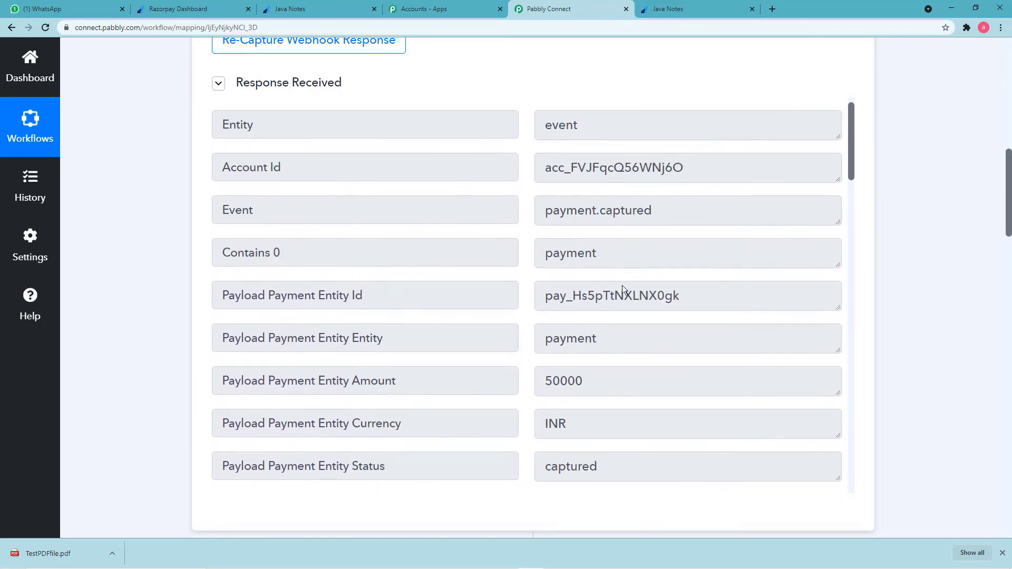
scroll(601, 390, down, 5)
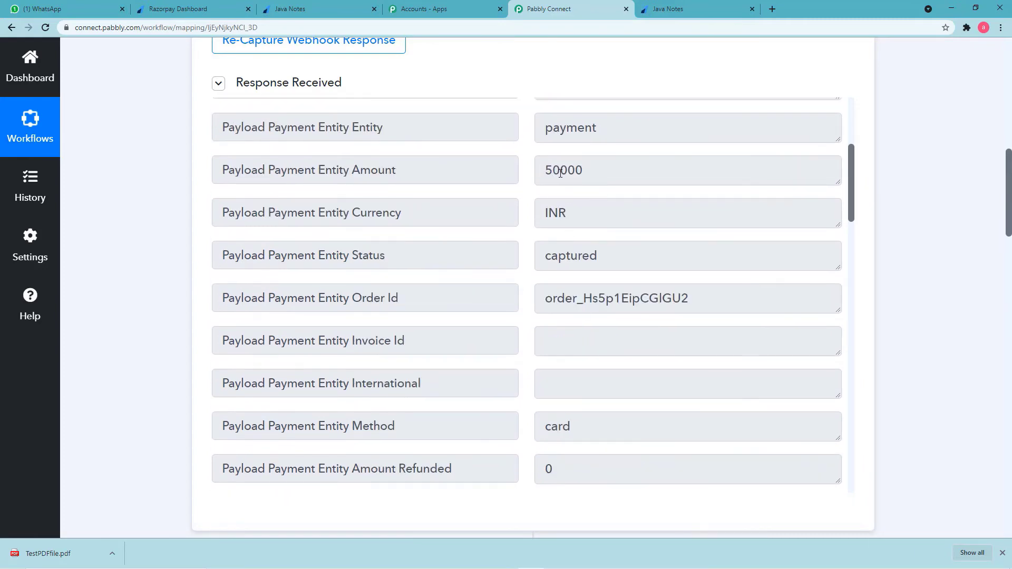
scroll(153, 267, down, 15)
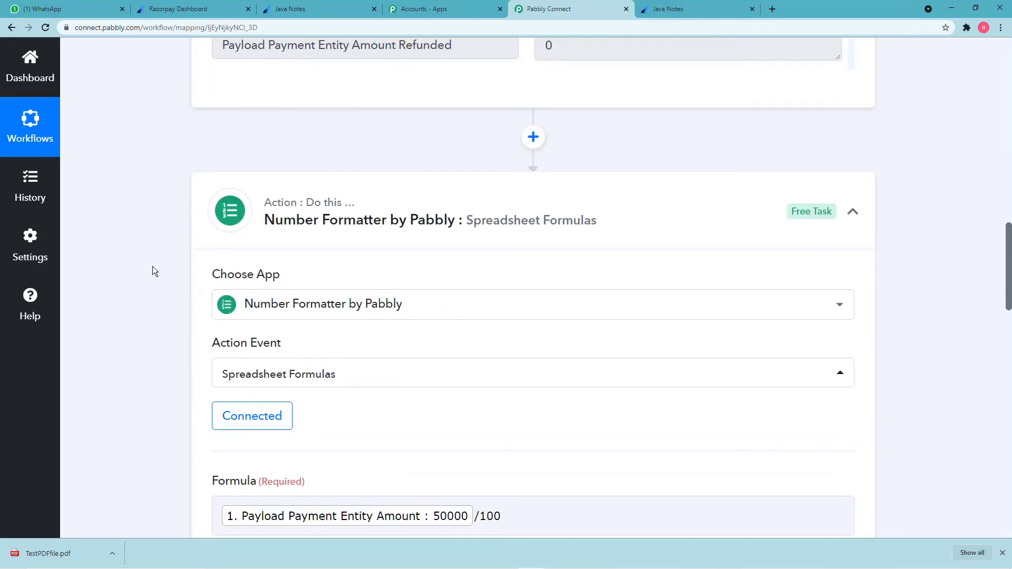
scroll(153, 267, down, 8)
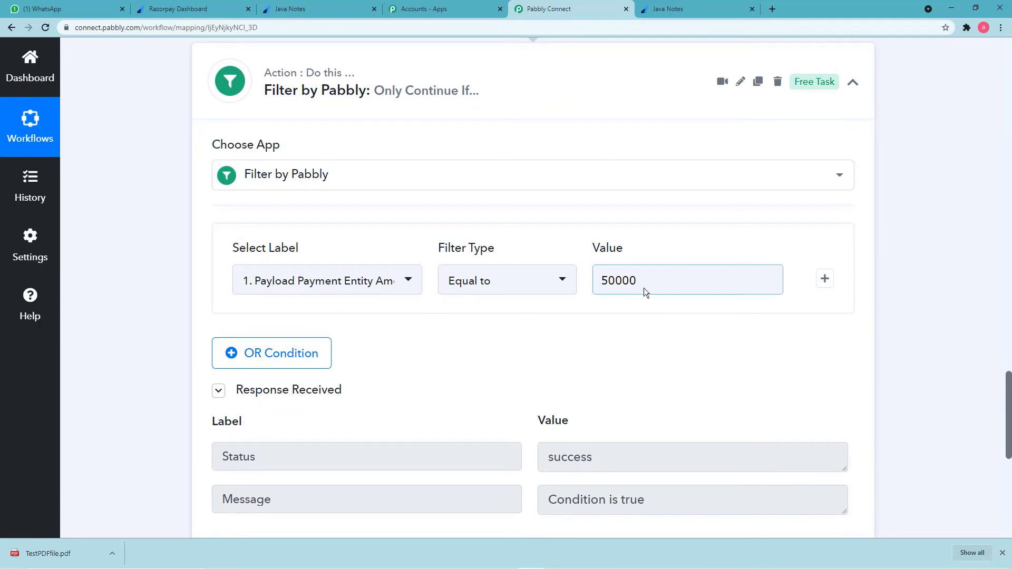
scroll(615, 319, down, 2)
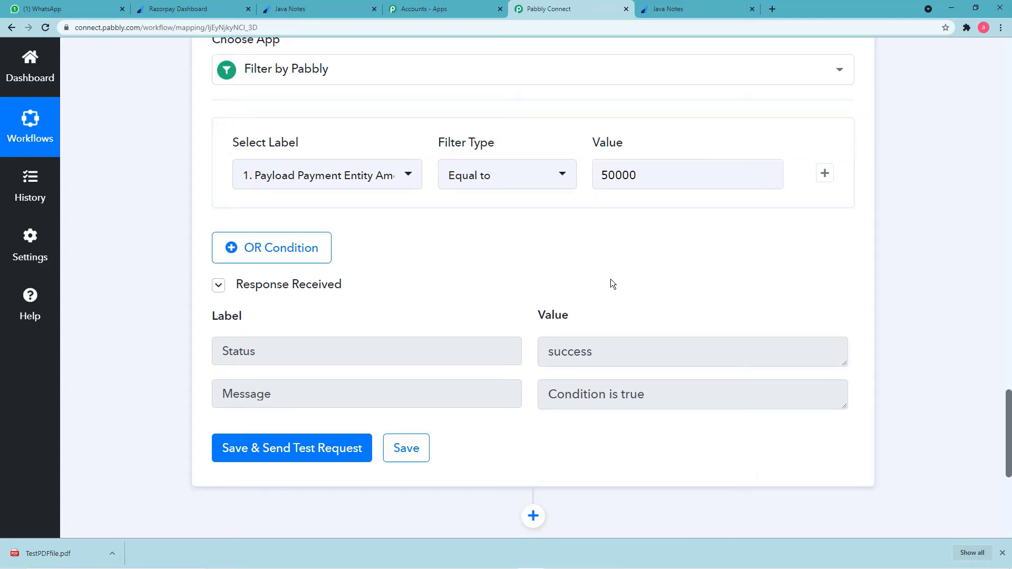
Switch to the presentation slides, then back to the Pabbly Connect workflow.
key(alt+Tab)
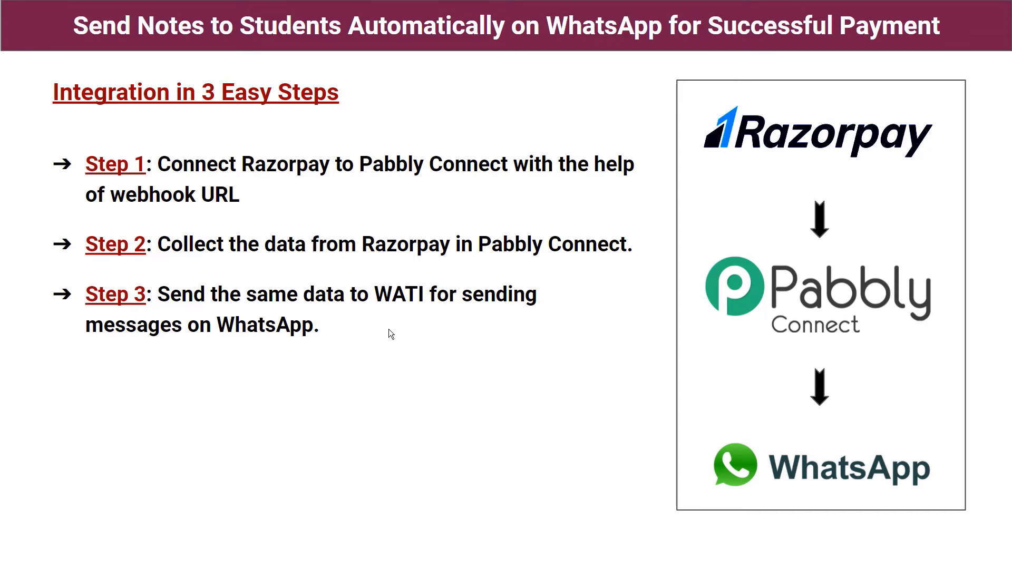
key(alt+Tab)
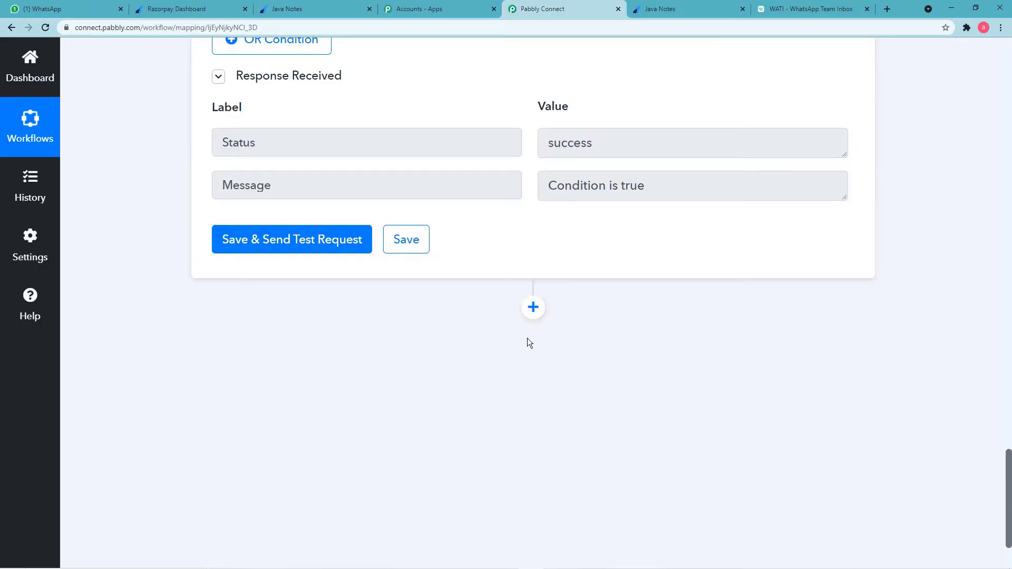
Add a new step below the filter and pick WATI as its app.
click(533, 309)
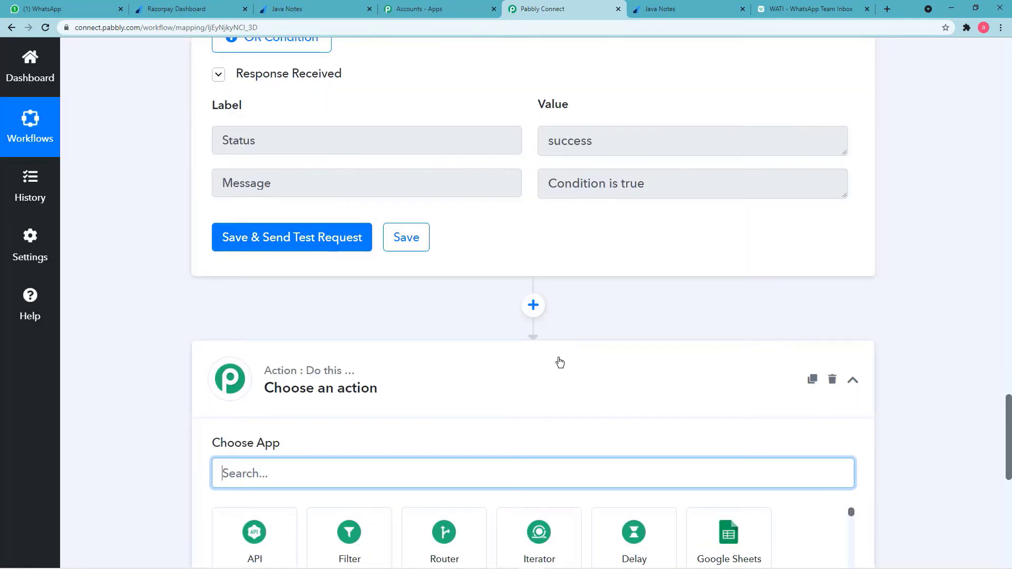
scroll(559, 362, down, 2)
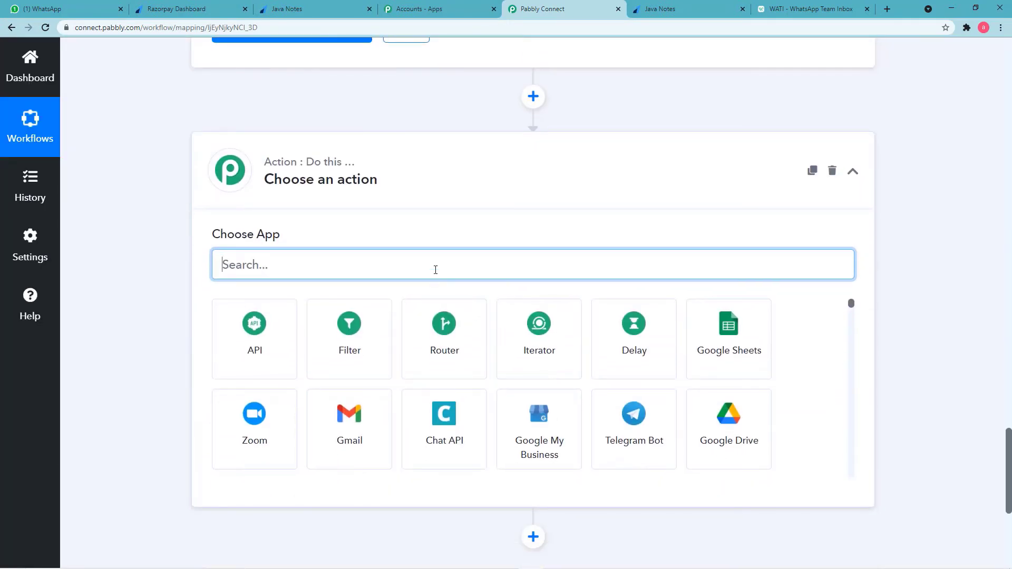
text(wa)
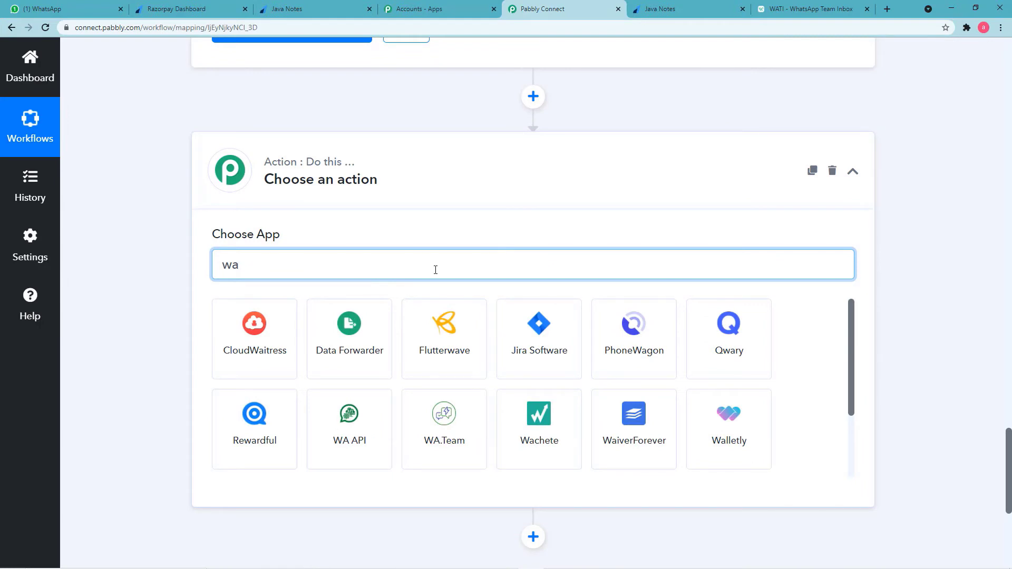
text(t)
click(282, 345)
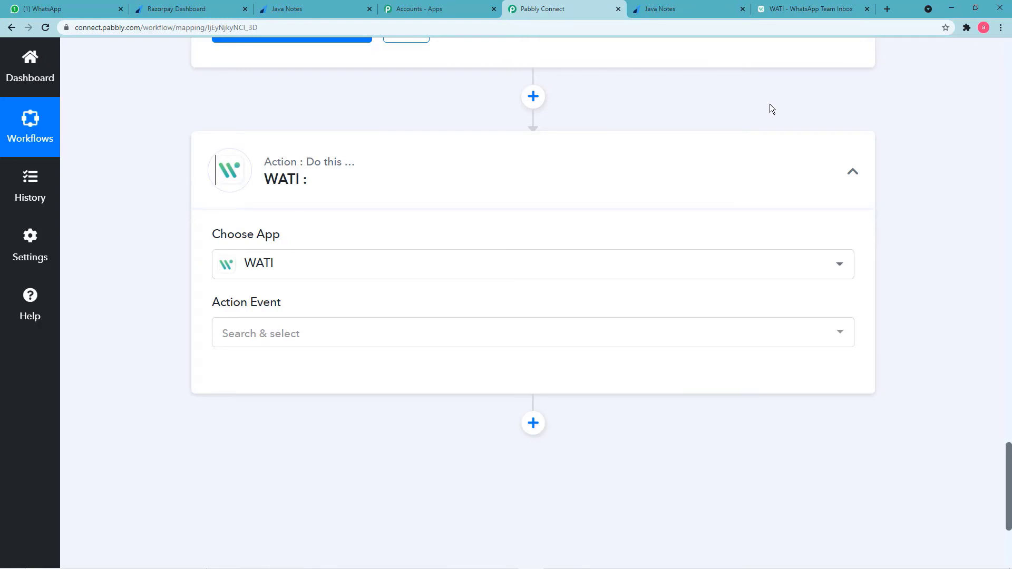
After a look at the WATI team inbox, set the action event to Send Template Message.
click(795, 15)
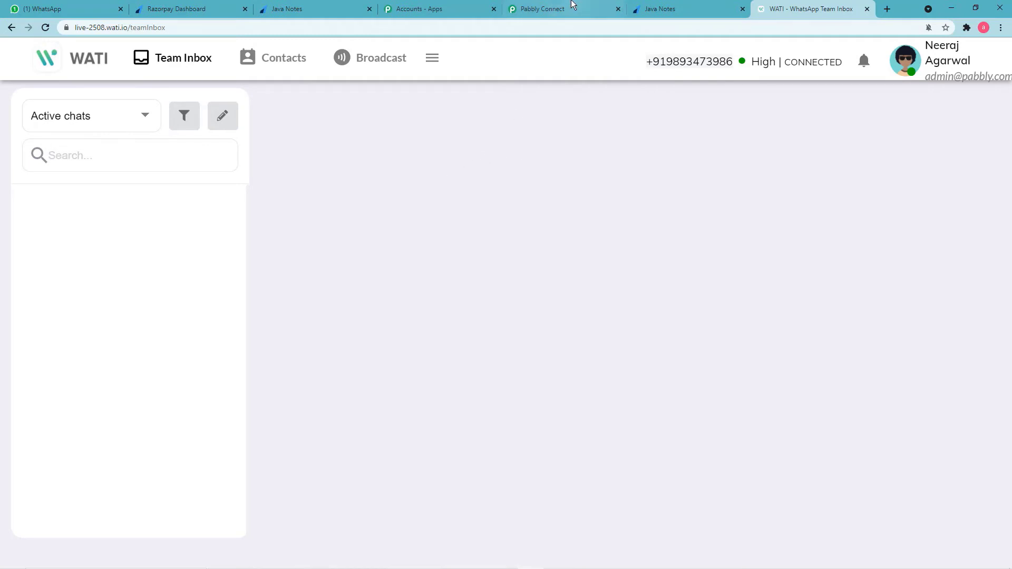
click(559, 5)
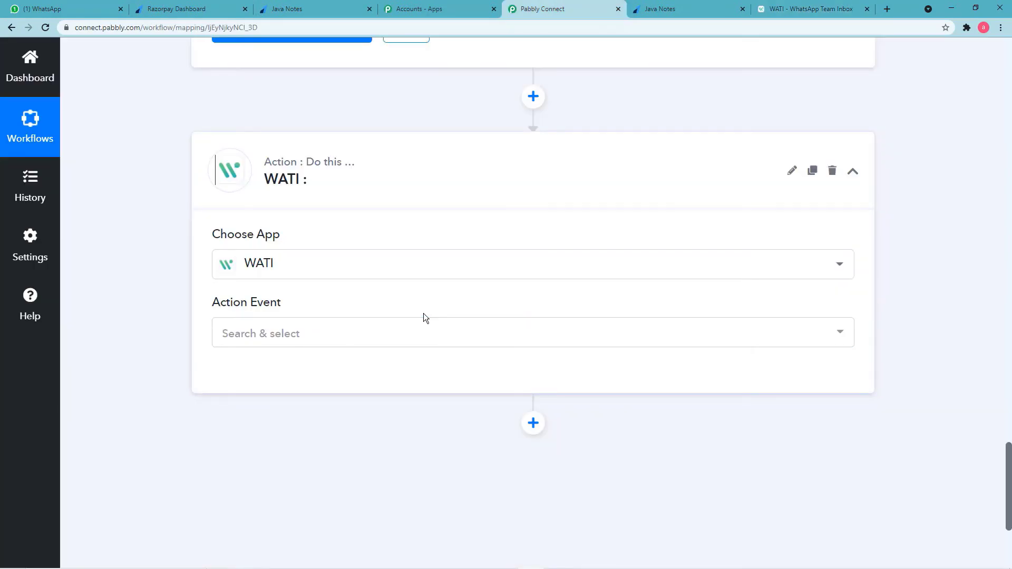
scroll(422, 313, down, 2)
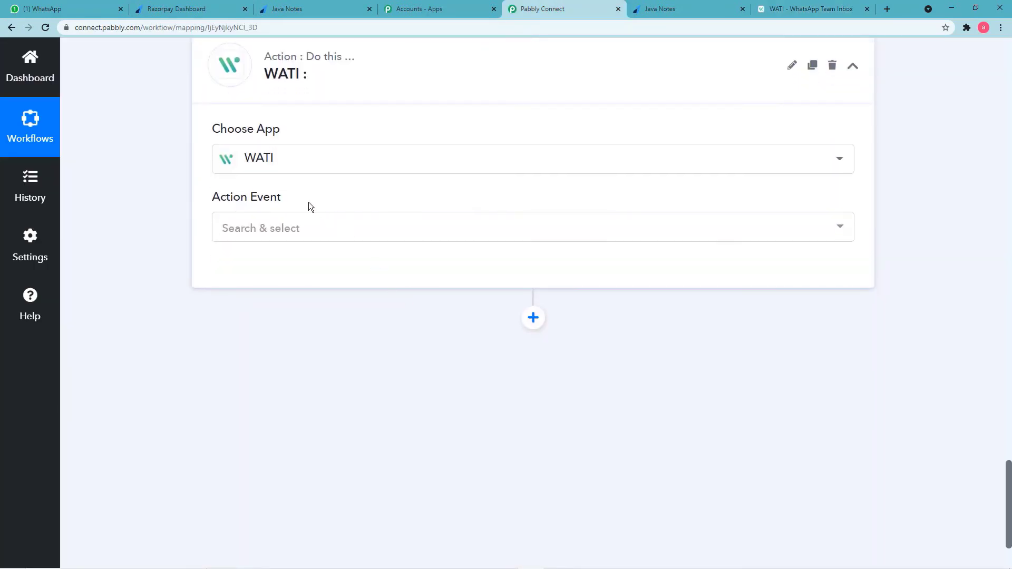
click(294, 227)
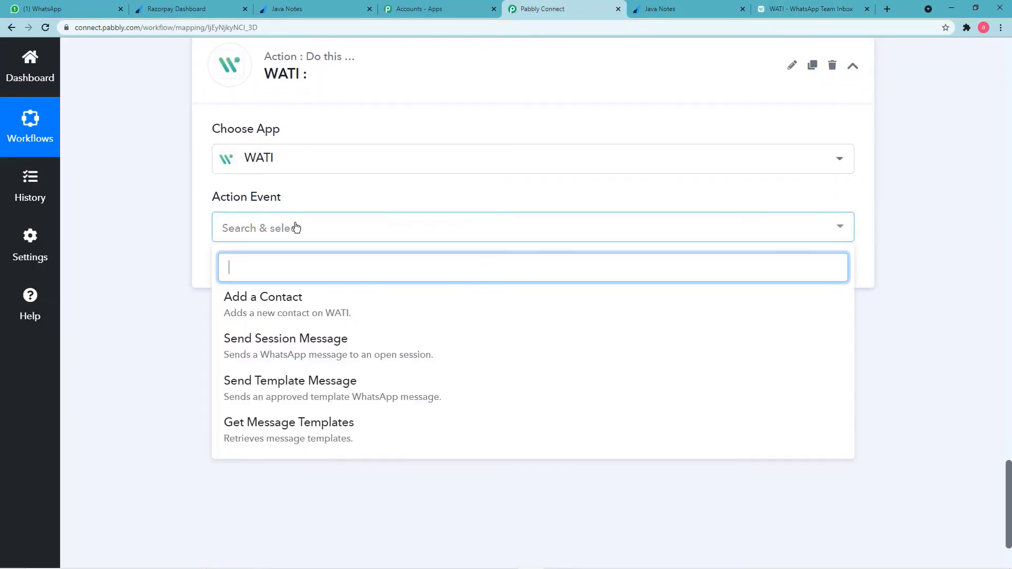
click(291, 385)
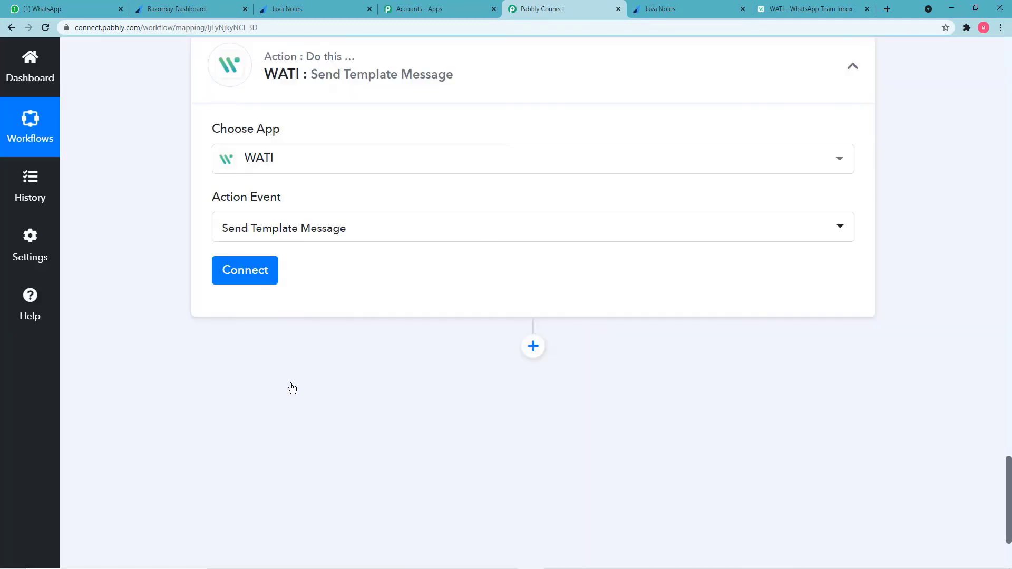
Start a new WATI account connection, WATI #8, and switch to the WATI Team Inbox for credentials.
click(262, 281)
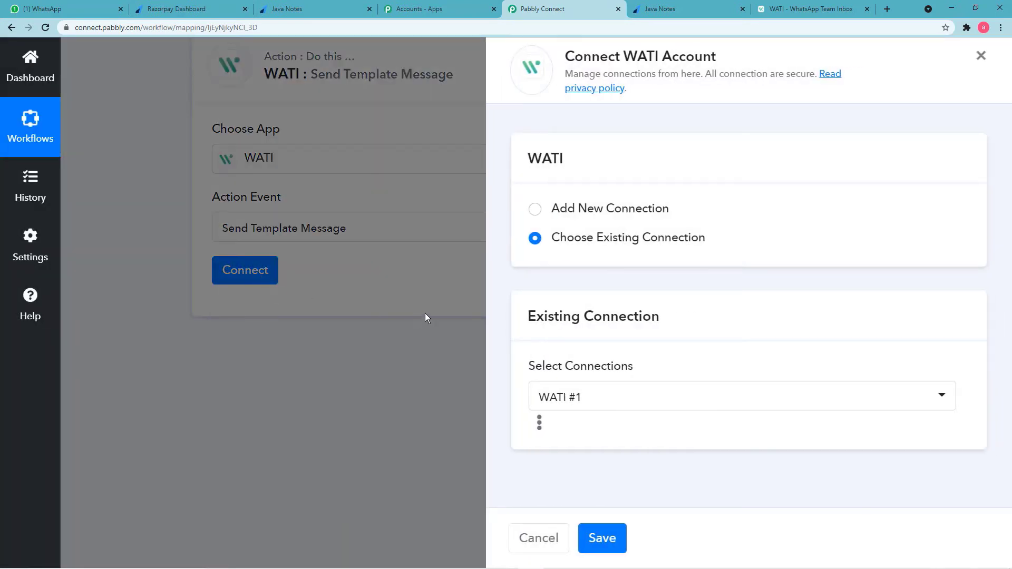
click(535, 211)
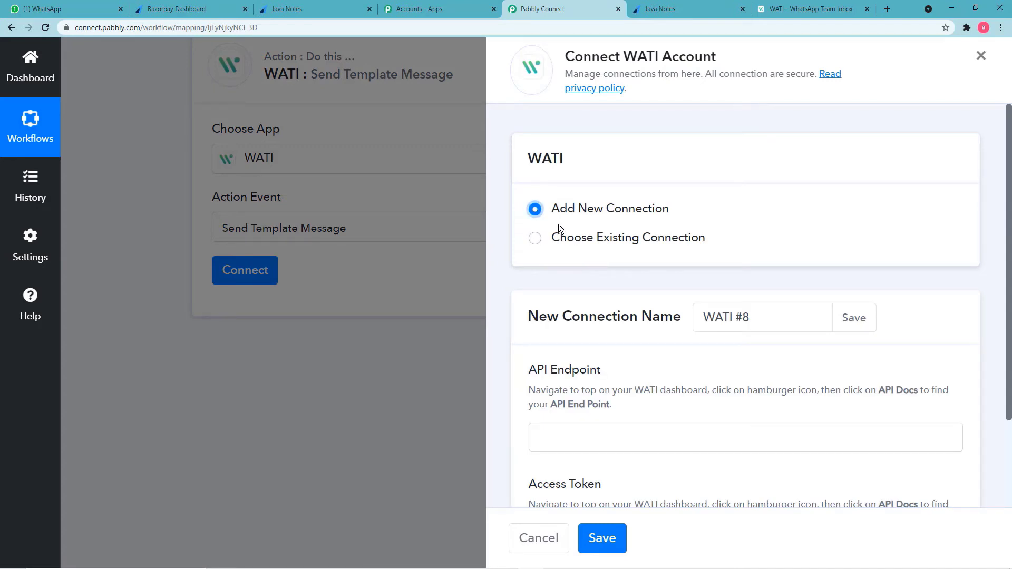
scroll(605, 338, down, 2)
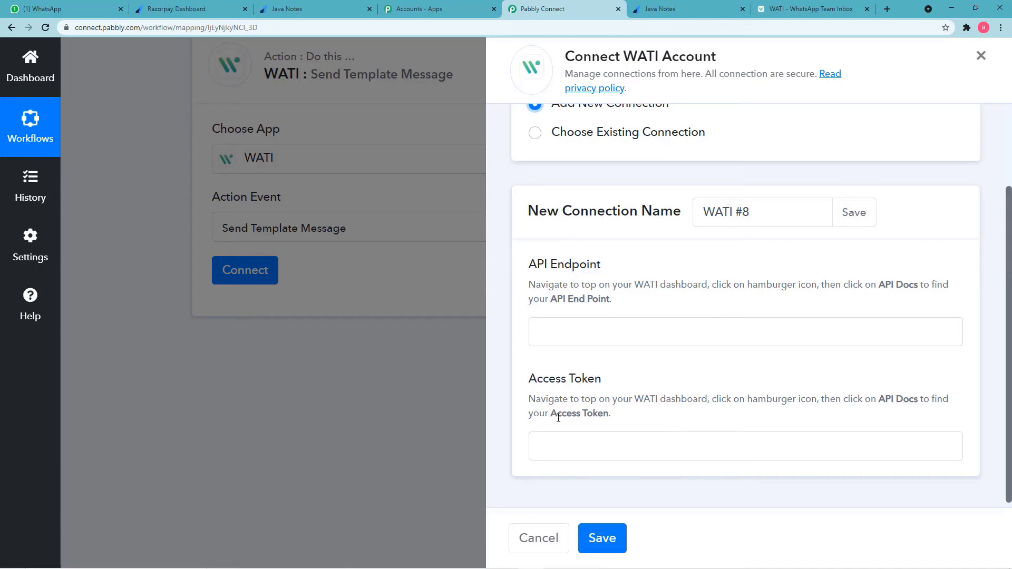
click(798, 8)
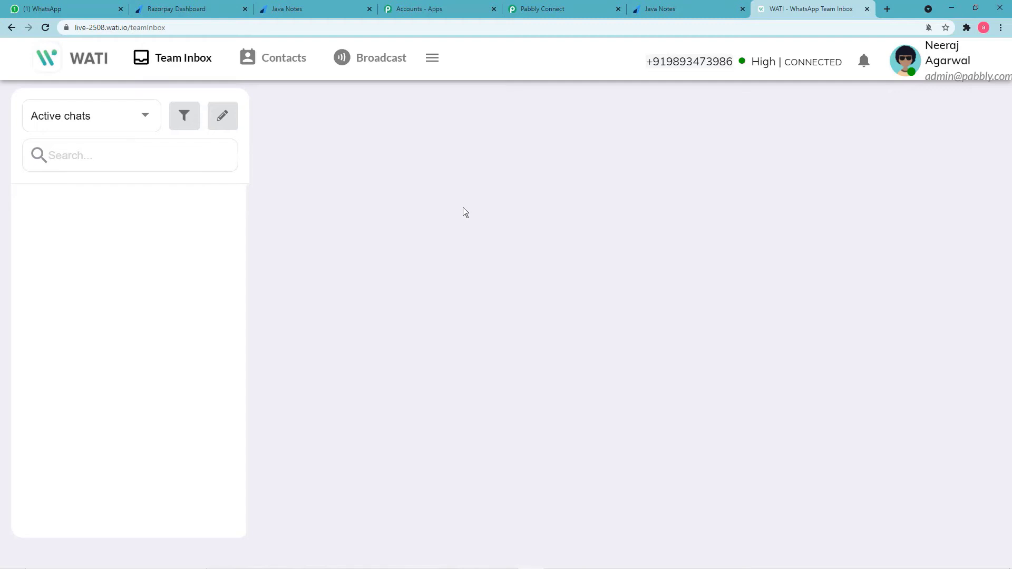
Open WATI's API Docs page from the header menu to show the access token and API endpoint.
click(432, 64)
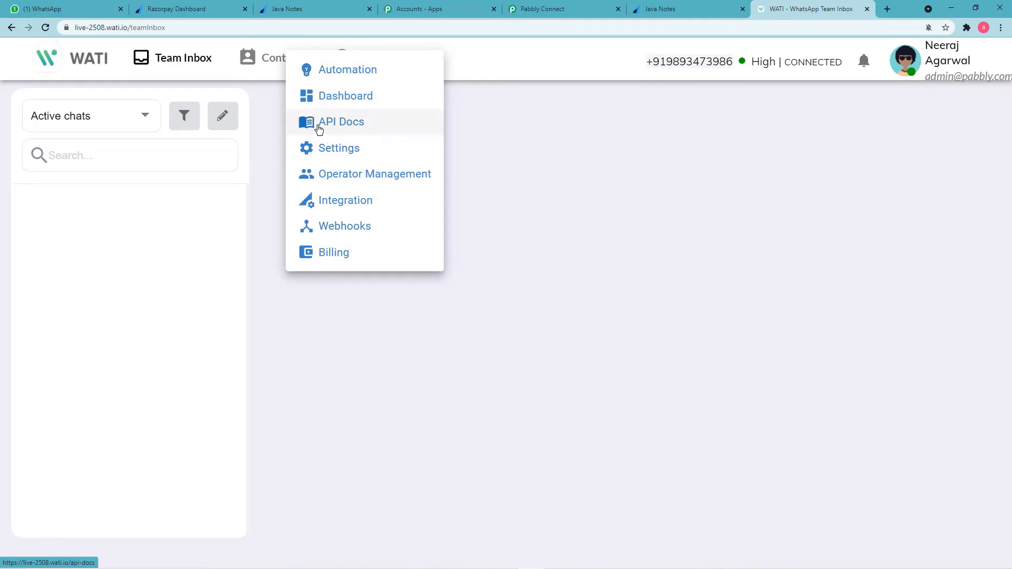
click(351, 125)
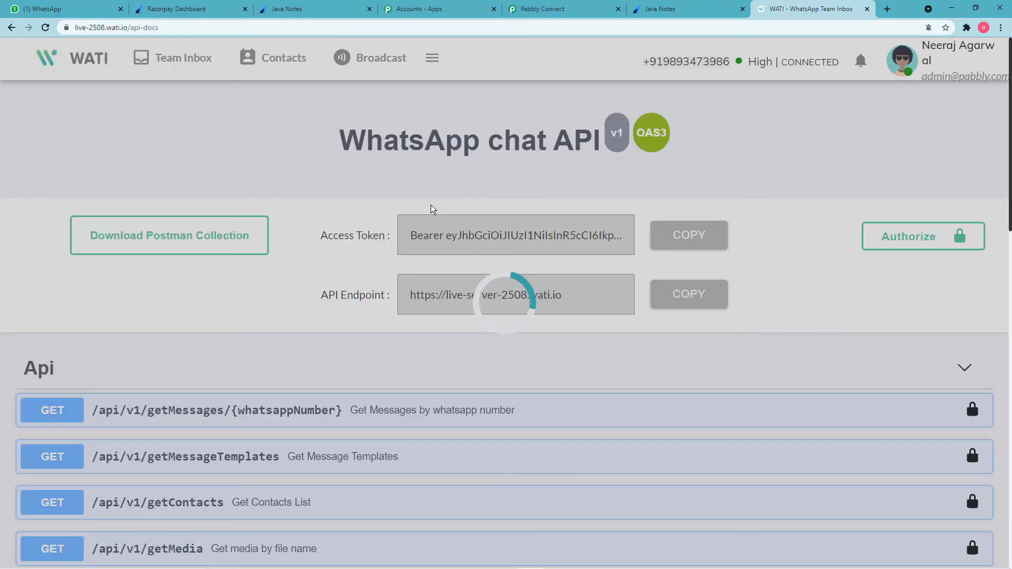
scroll(396, 226, down, 2)
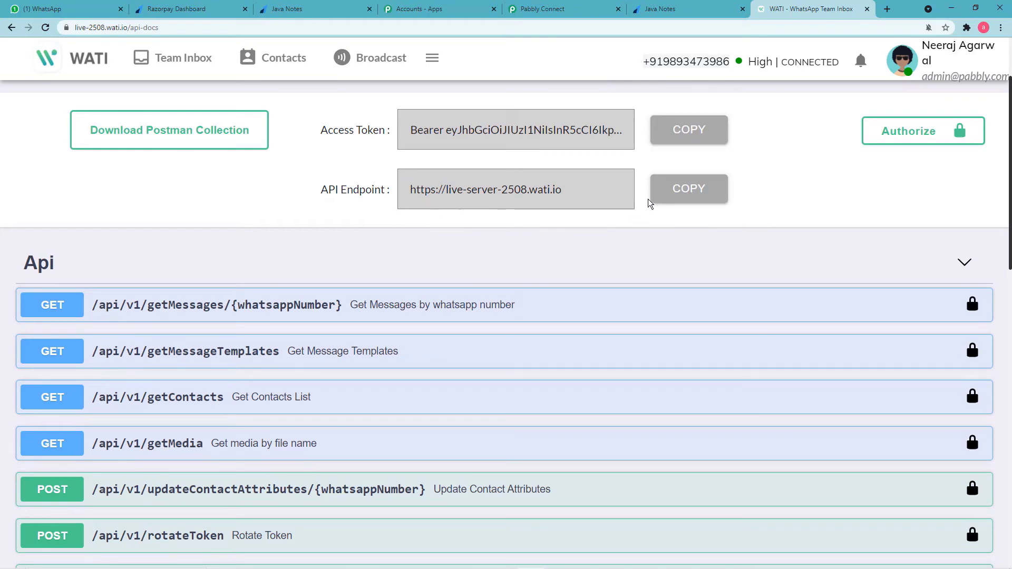
Copy the WATI API endpoint into the connection form's API Endpoint field.
click(666, 193)
click(555, 10)
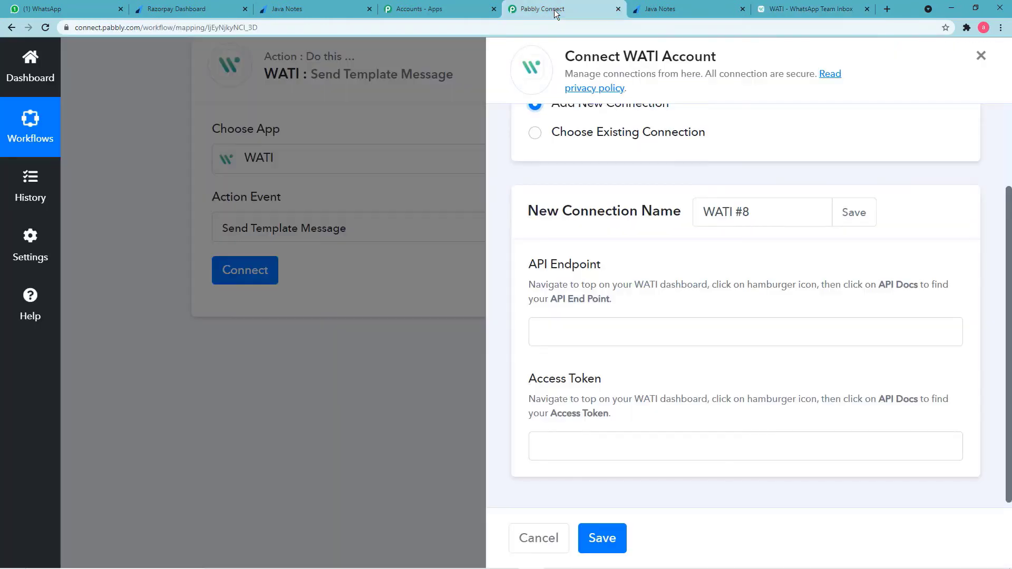
right_click(601, 326)
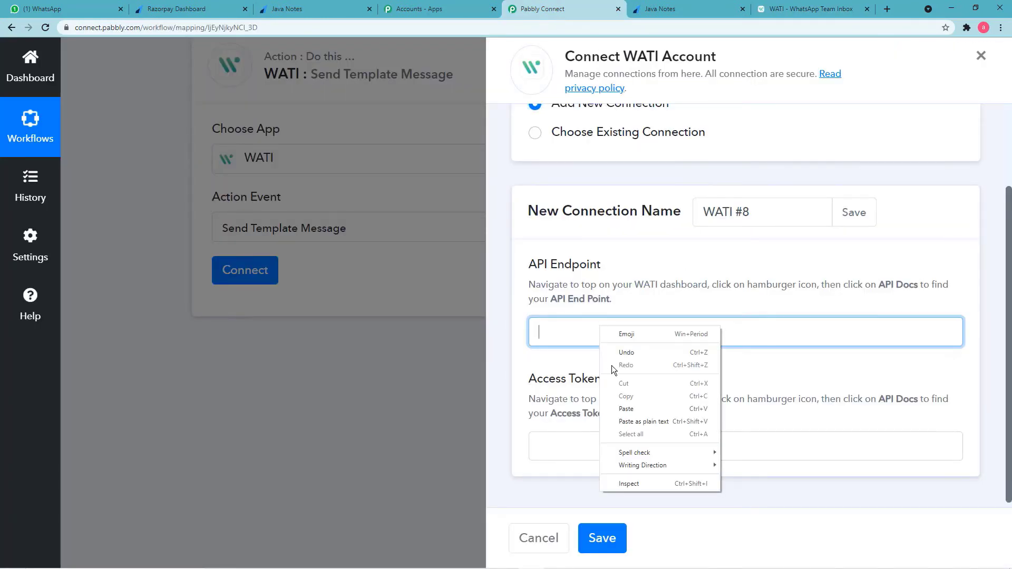
click(625, 411)
Copy the WATI access token into the Access Token field and save the new connection.
click(806, 9)
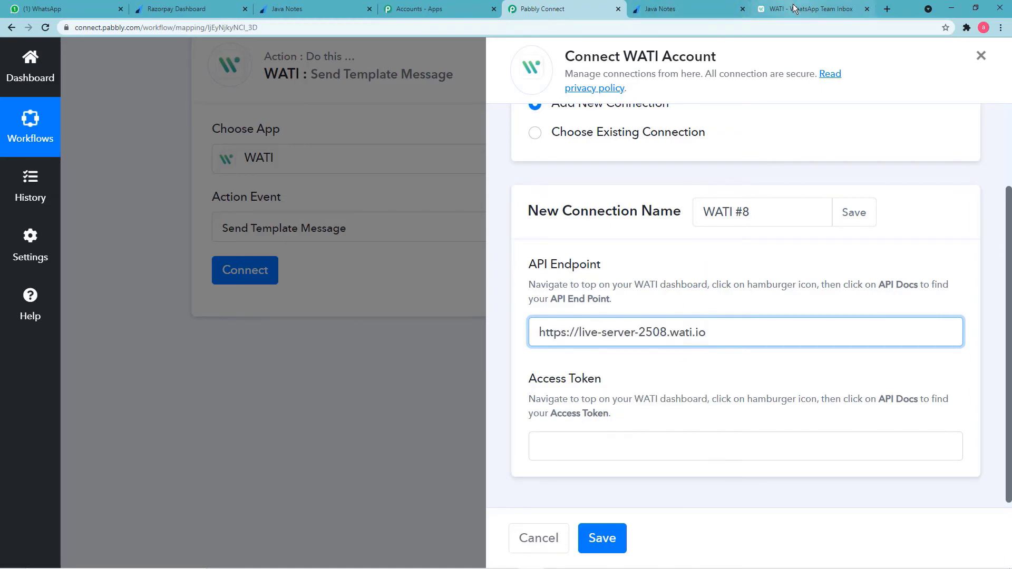
click(671, 130)
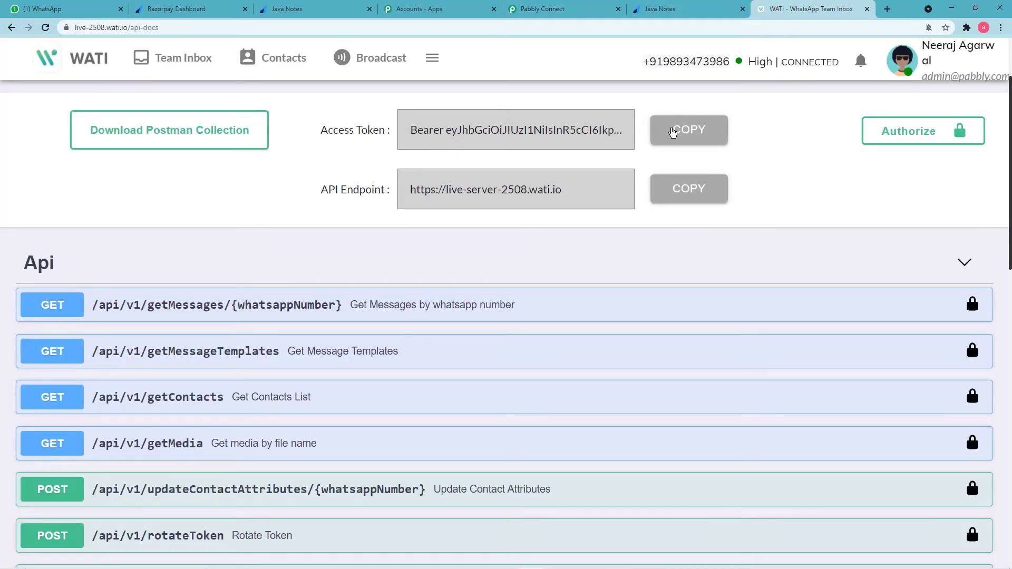
click(570, 9)
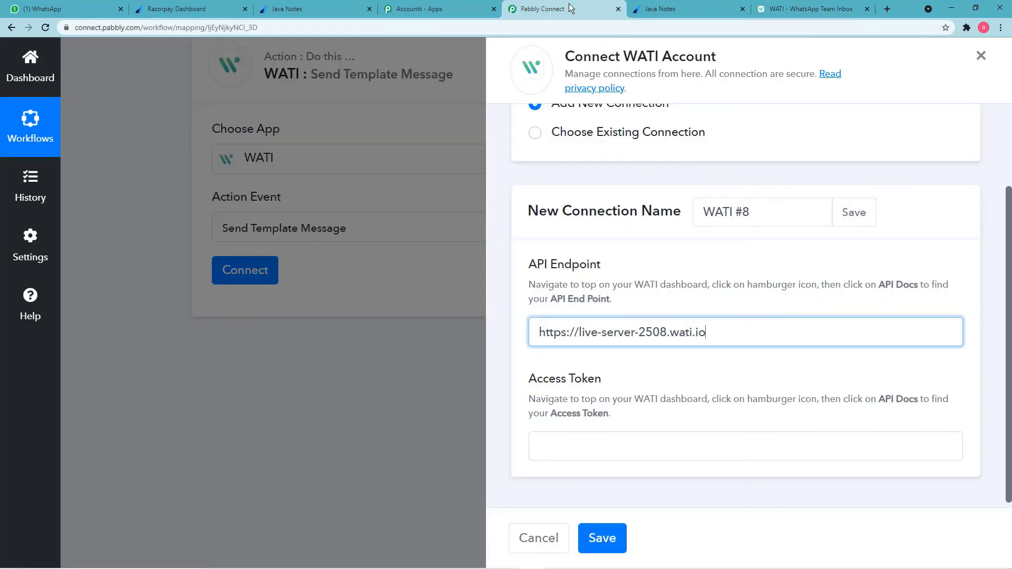
right_click(594, 442)
click(619, 362)
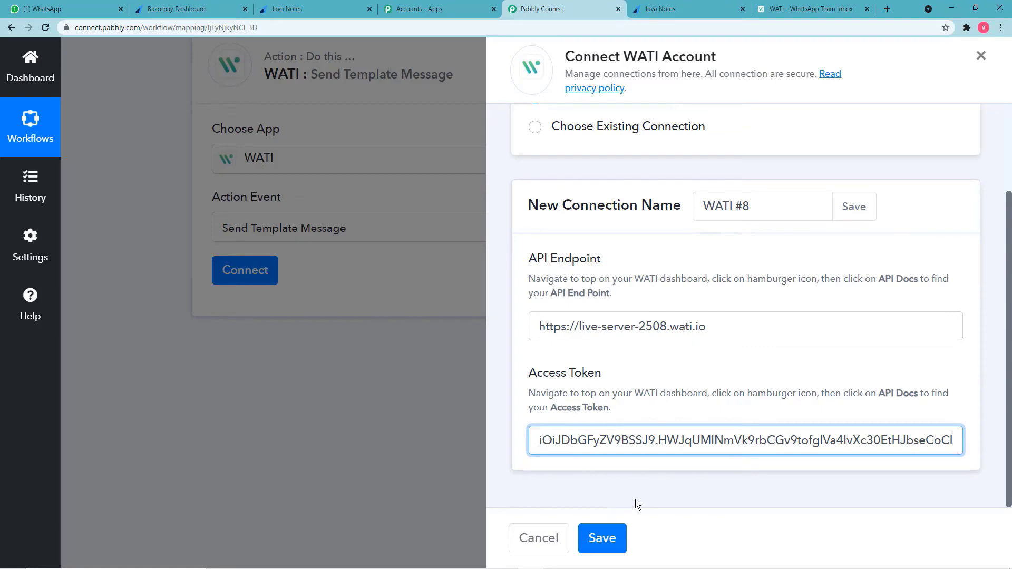
click(603, 538)
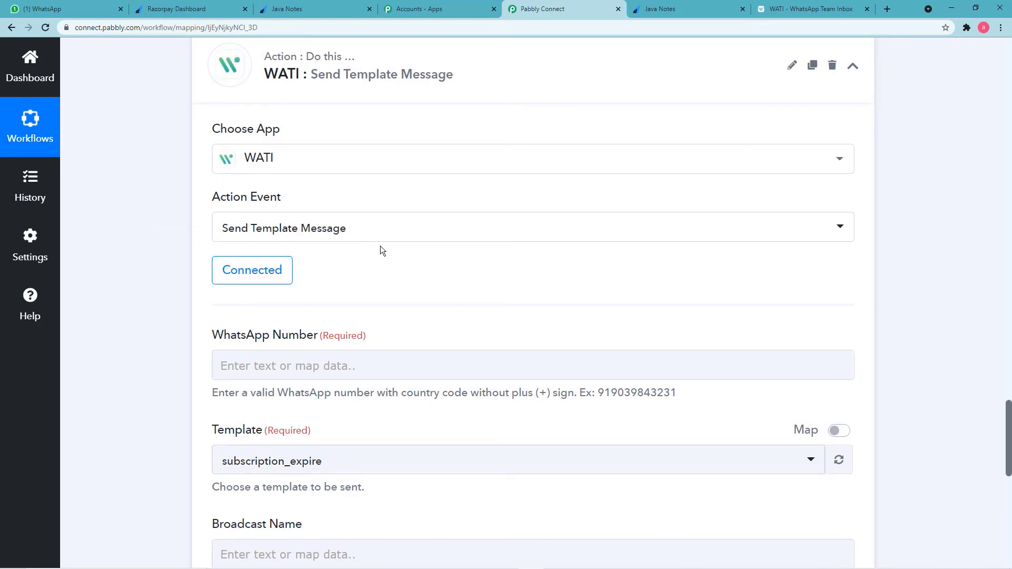
Open the previous-step data list for the WATI step's WhatsApp Number field.
scroll(381, 246, down, 4)
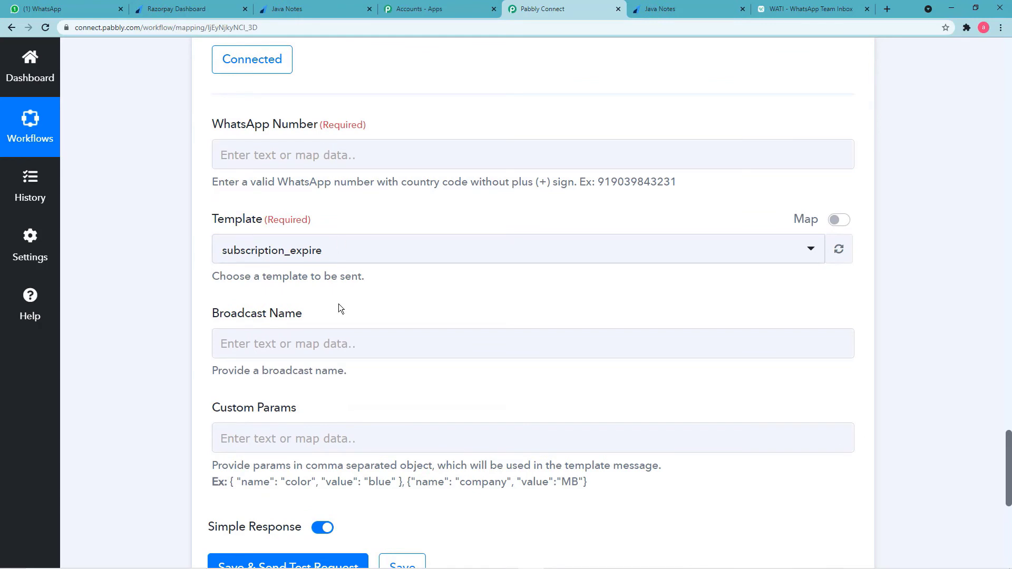
click(390, 154)
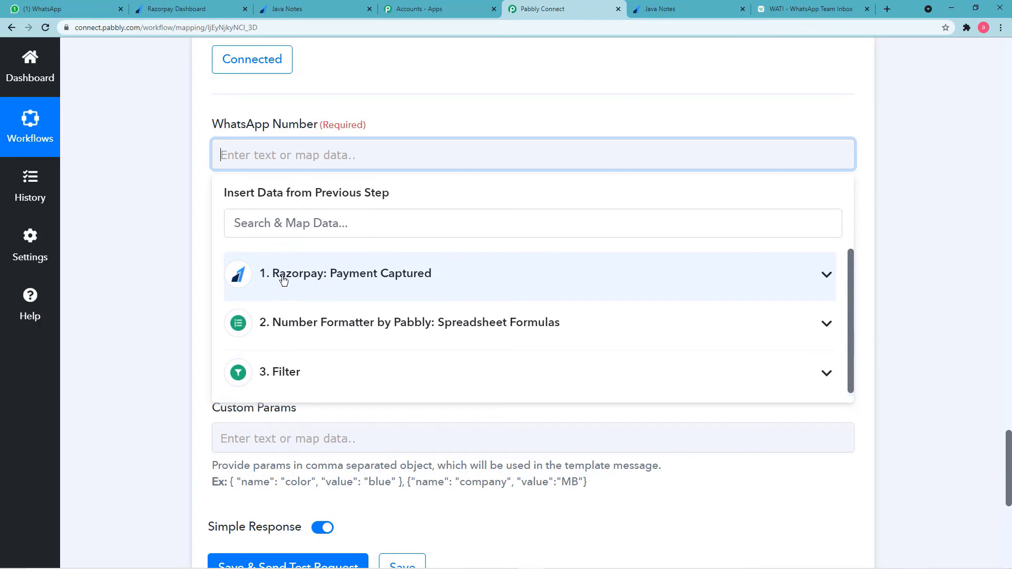
scroll(173, 258, up, 4)
scroll(173, 258, up, 20)
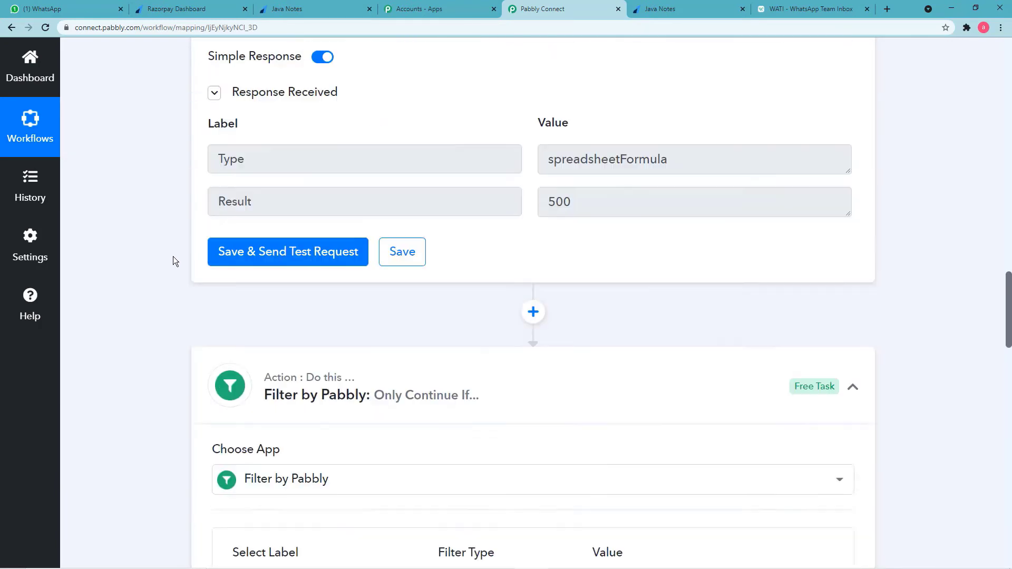
scroll(173, 256, up, 8)
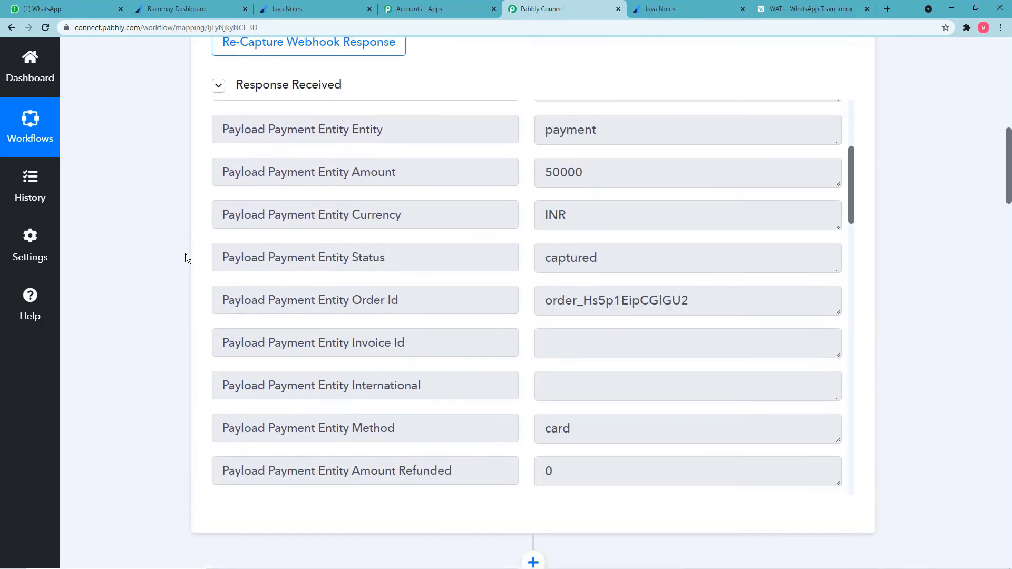
scroll(403, 220, down, 2)
scroll(403, 223, down, 11)
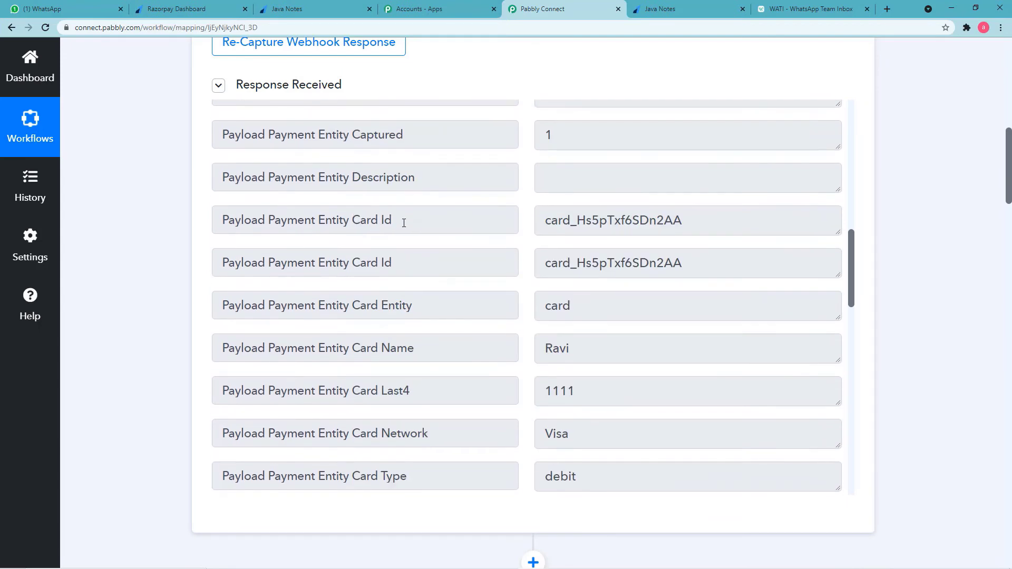
scroll(404, 223, down, 6)
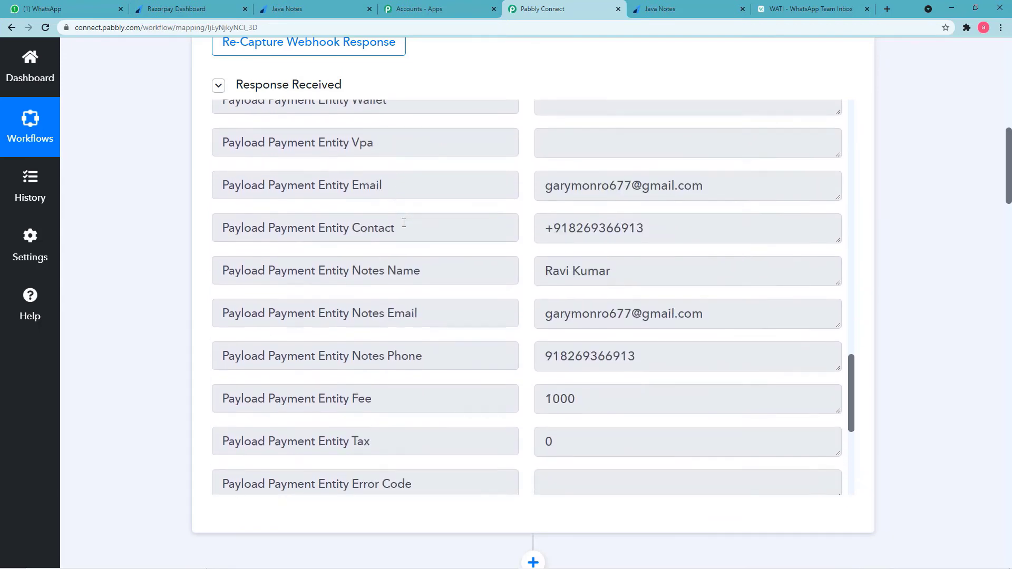
scroll(196, 253, down, 13)
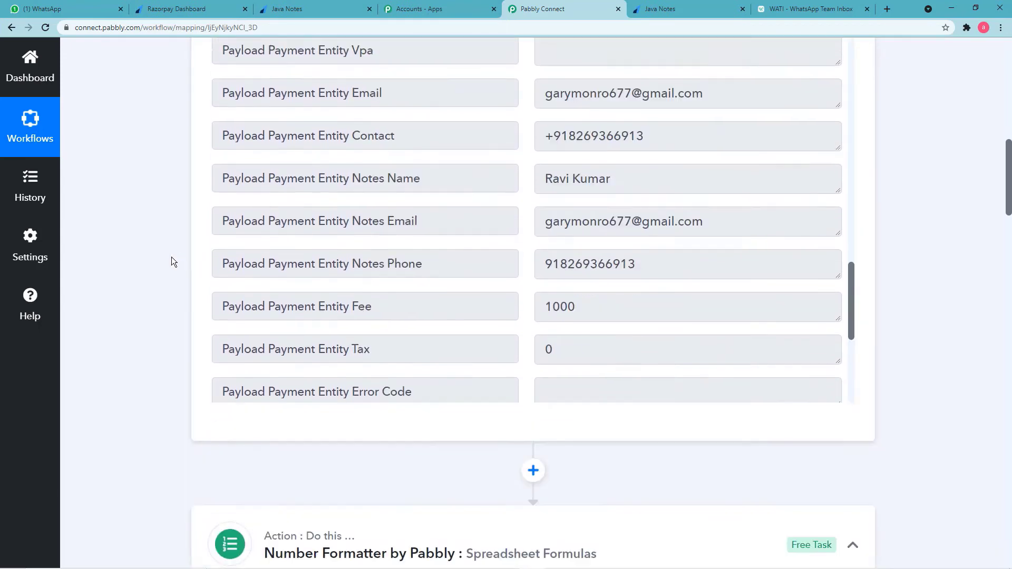
scroll(128, 277, down, 20)
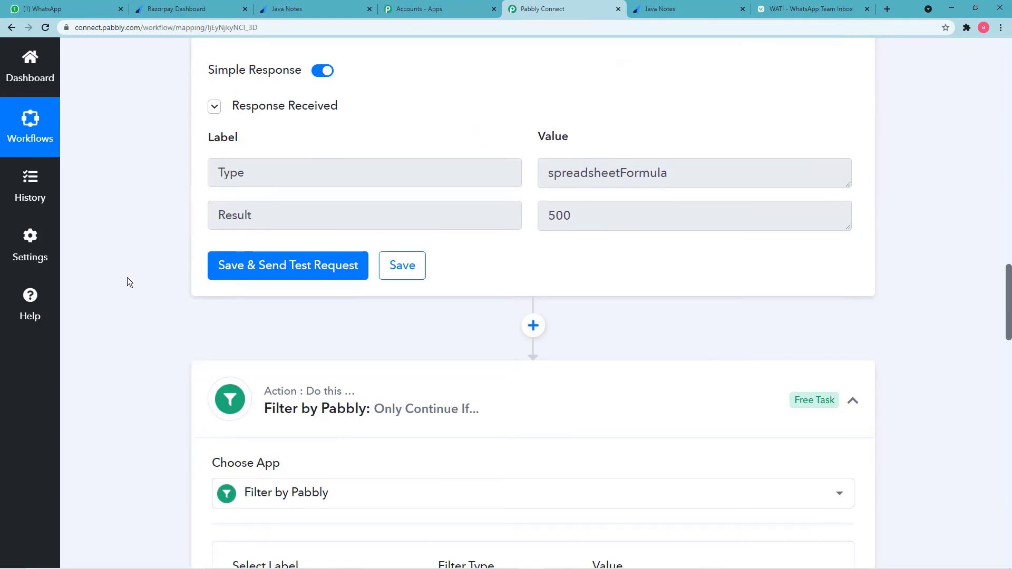
scroll(128, 278, down, 4)
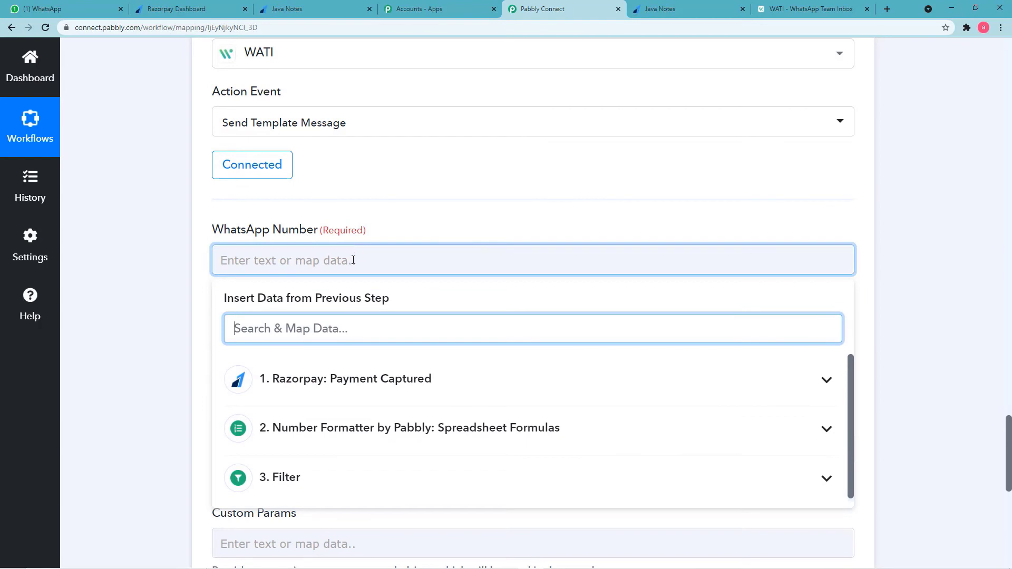
scroll(350, 302, down, 2)
Map Razorpay: Payment Captured's Payload Payment Entity Contact into WhatsApp Number.
click(372, 278)
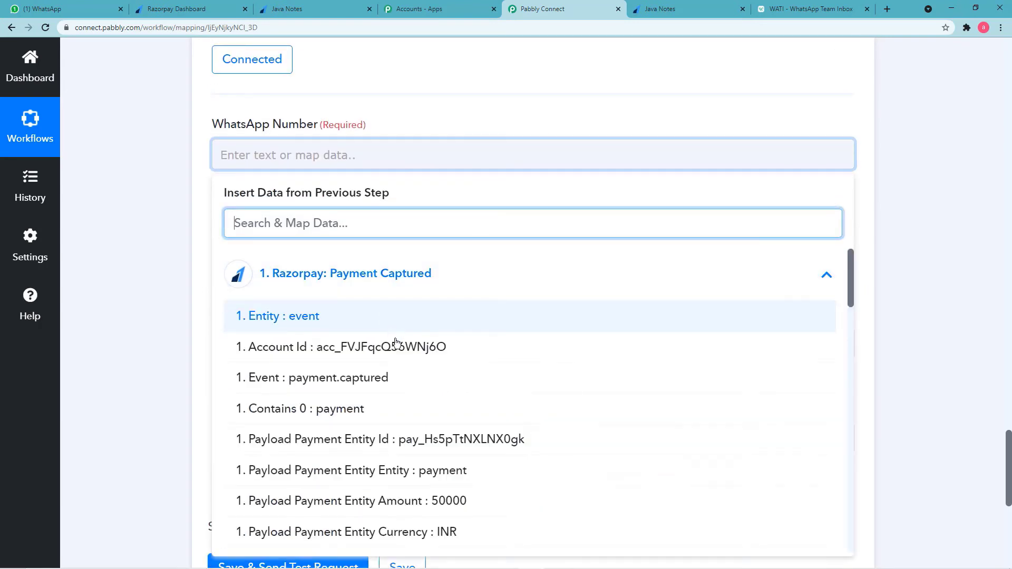
scroll(395, 390, down, 5)
scroll(397, 390, down, 5)
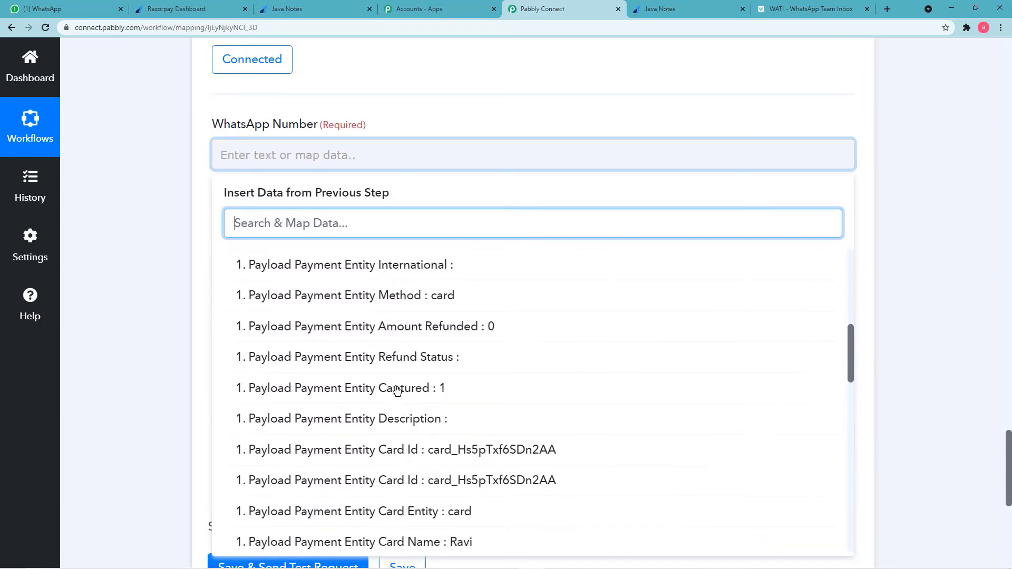
scroll(397, 390, down, 2)
scroll(398, 390, down, 6)
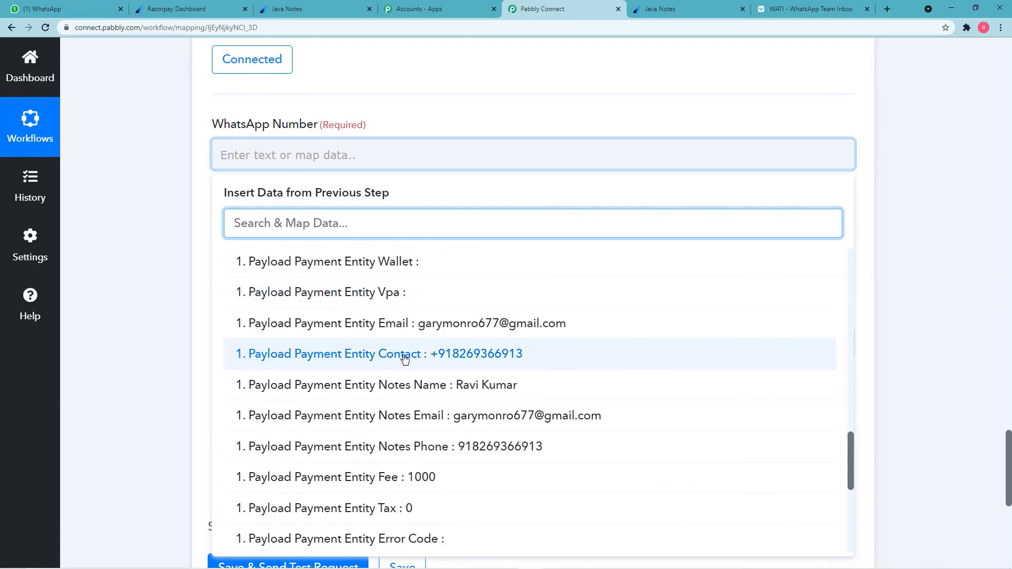
click(410, 354)
click(169, 242)
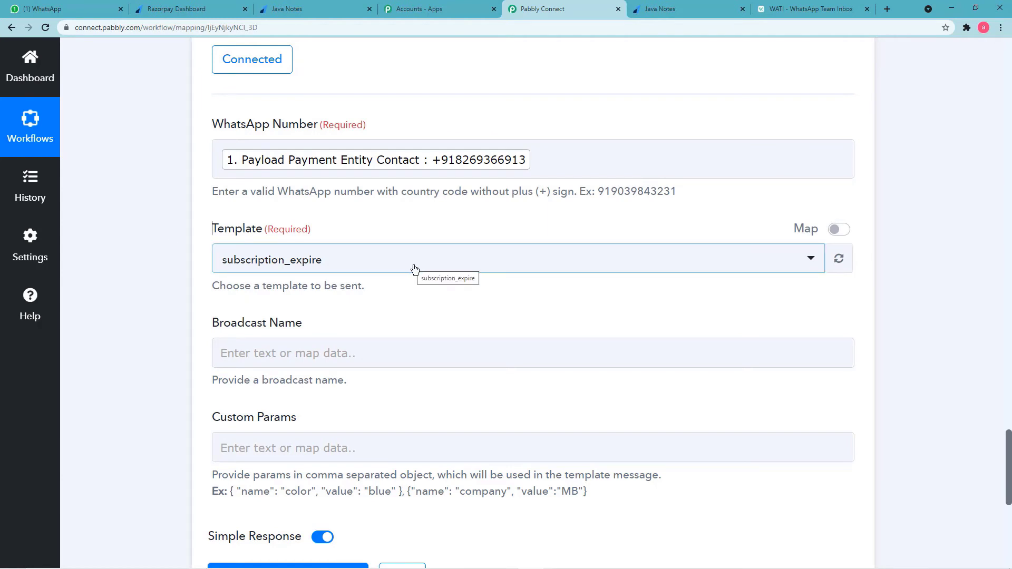
scroll(418, 273, down, 2)
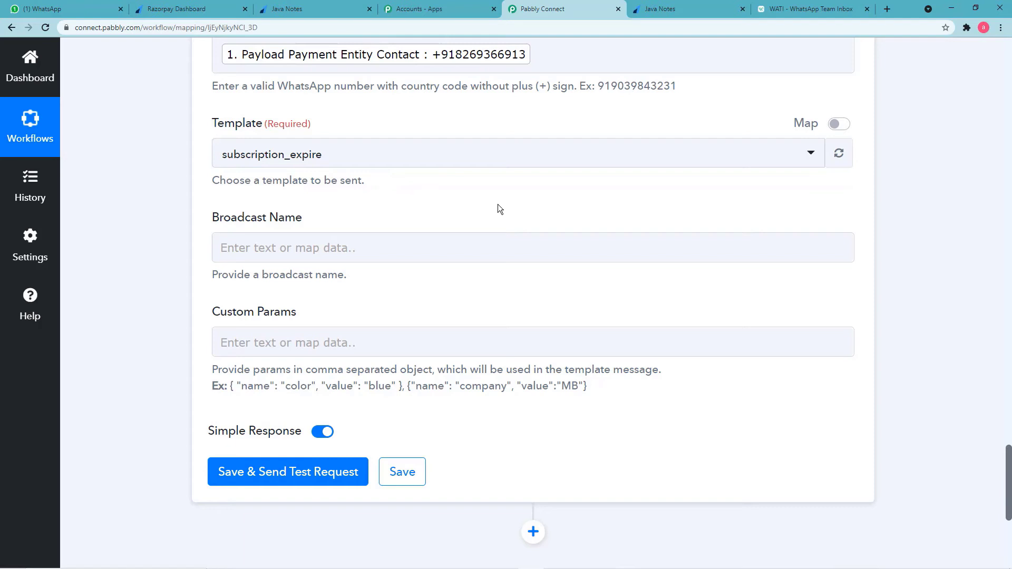
Preview the payment_confirmation template from WATI's Broadcast > Template Messages list.
click(783, 12)
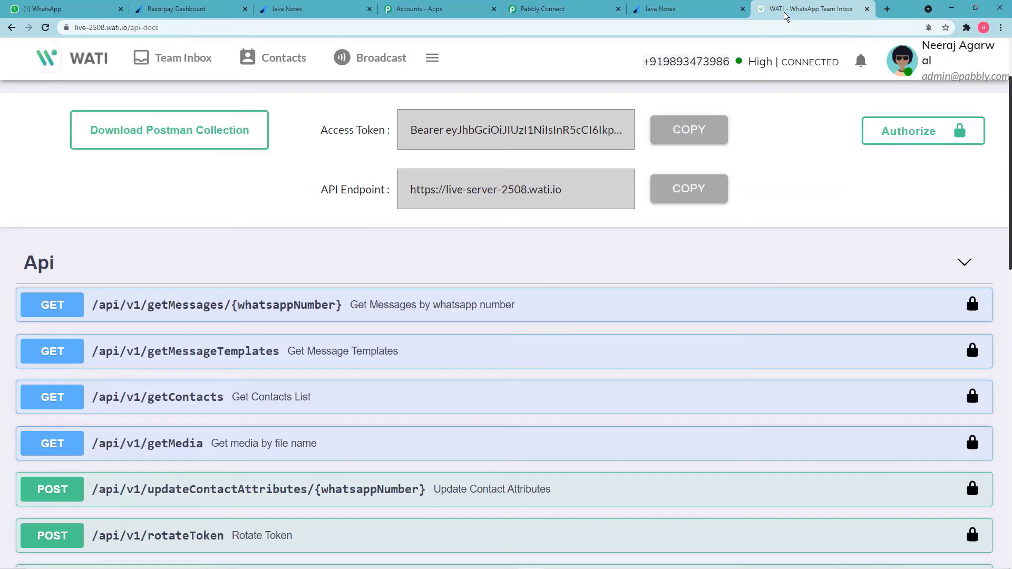
click(365, 63)
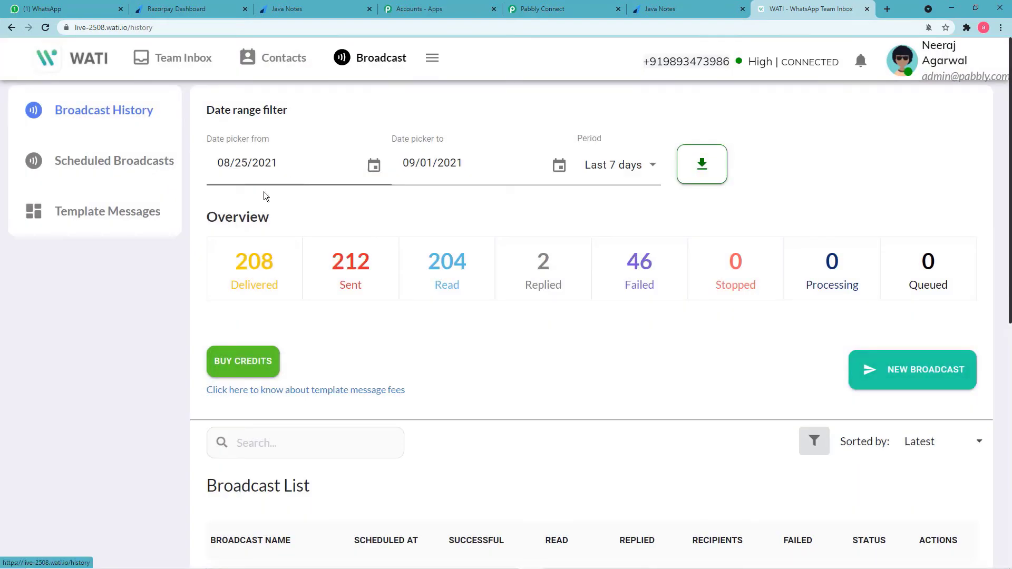
click(92, 216)
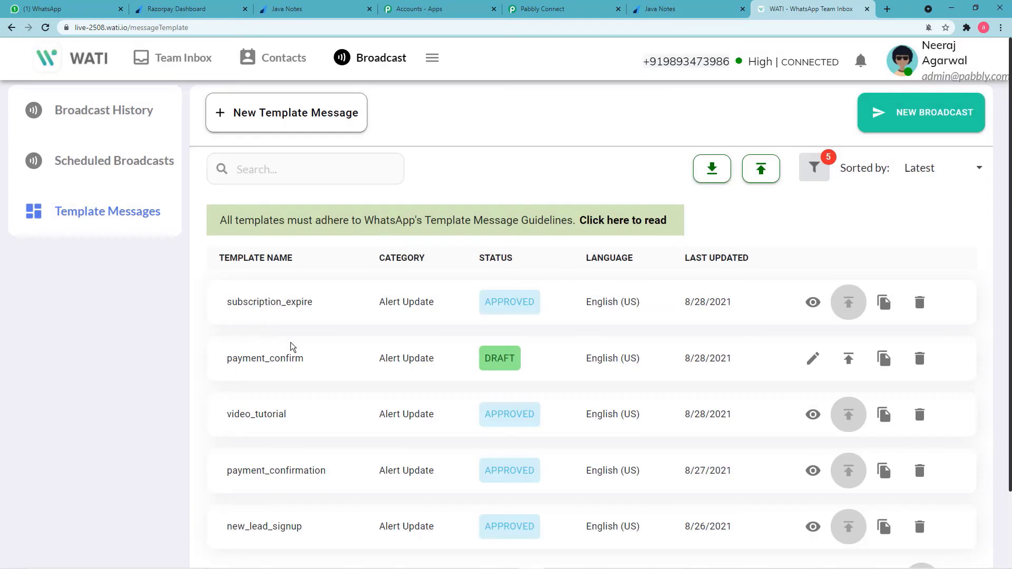
scroll(416, 361, down, 2)
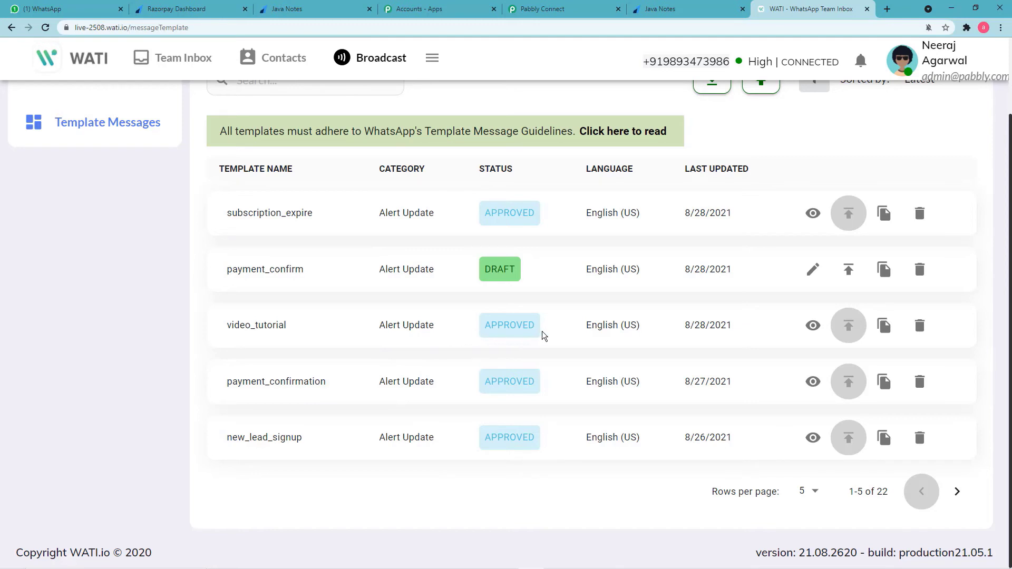
scroll(469, 349, up, 2)
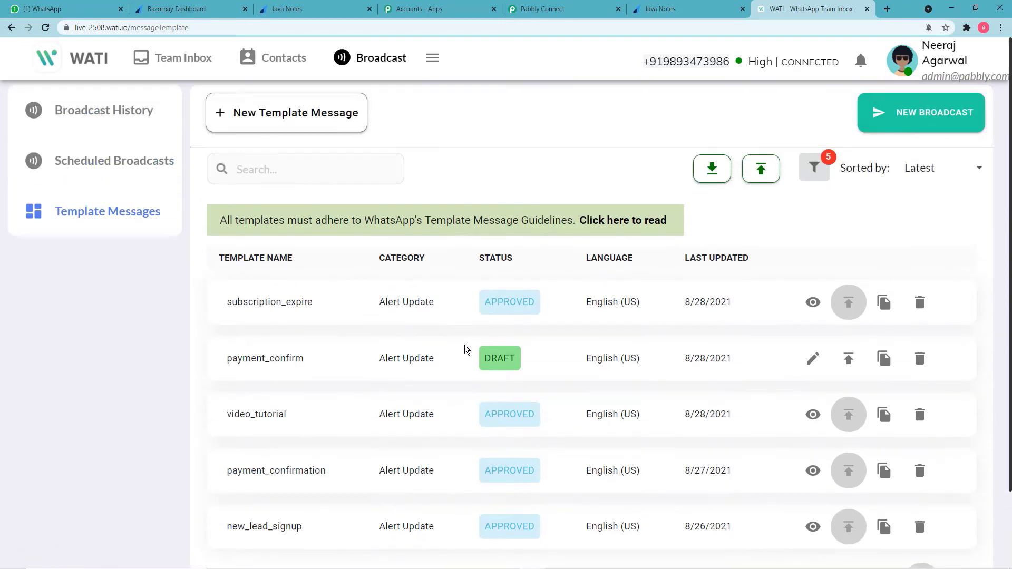
scroll(345, 369, down, 2)
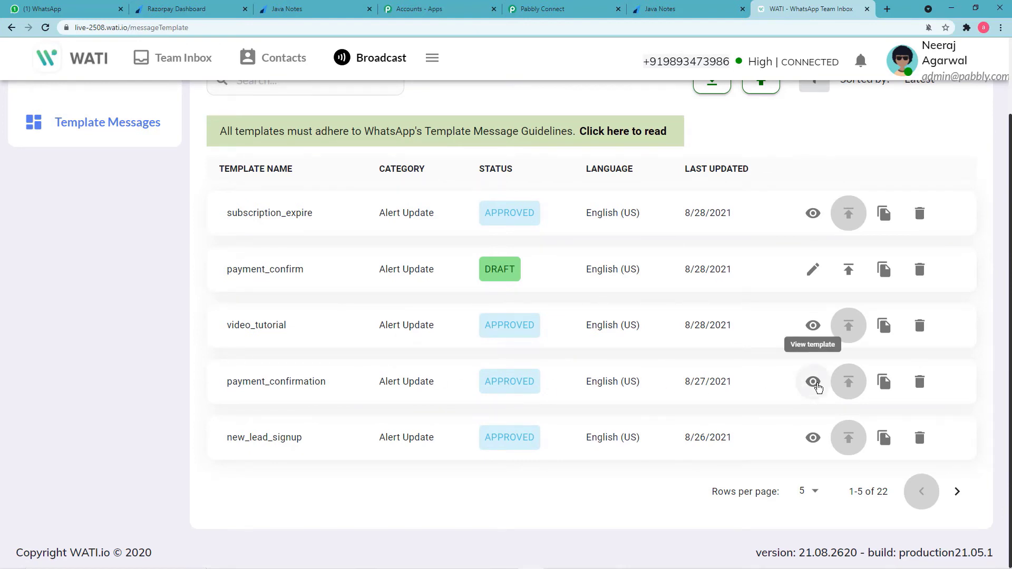
click(813, 383)
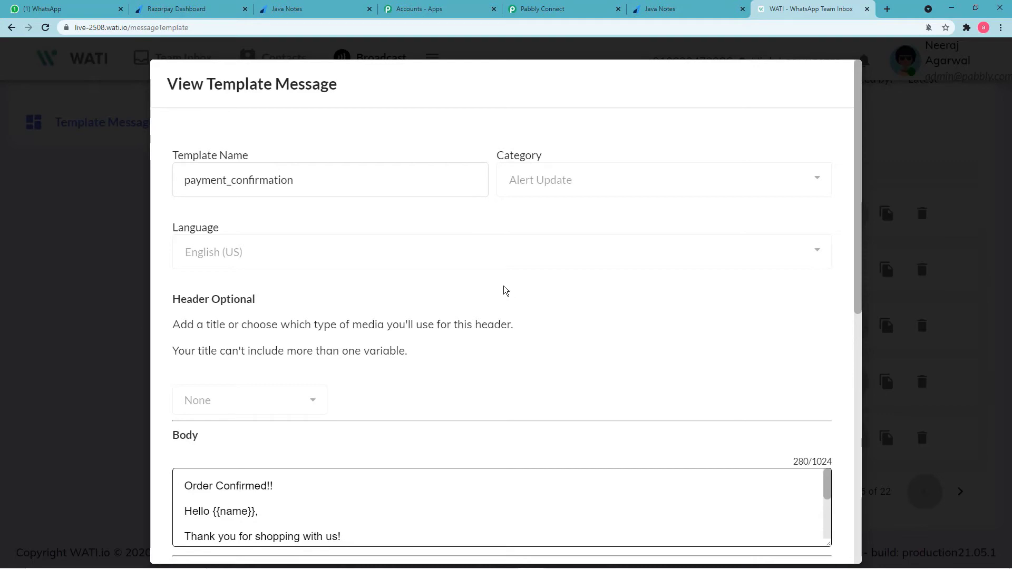
Read through the payment_confirmation body, close the preview and scroll the template list to the top.
scroll(504, 291, down, 2)
scroll(504, 289, up, 2)
scroll(429, 291, down, 2)
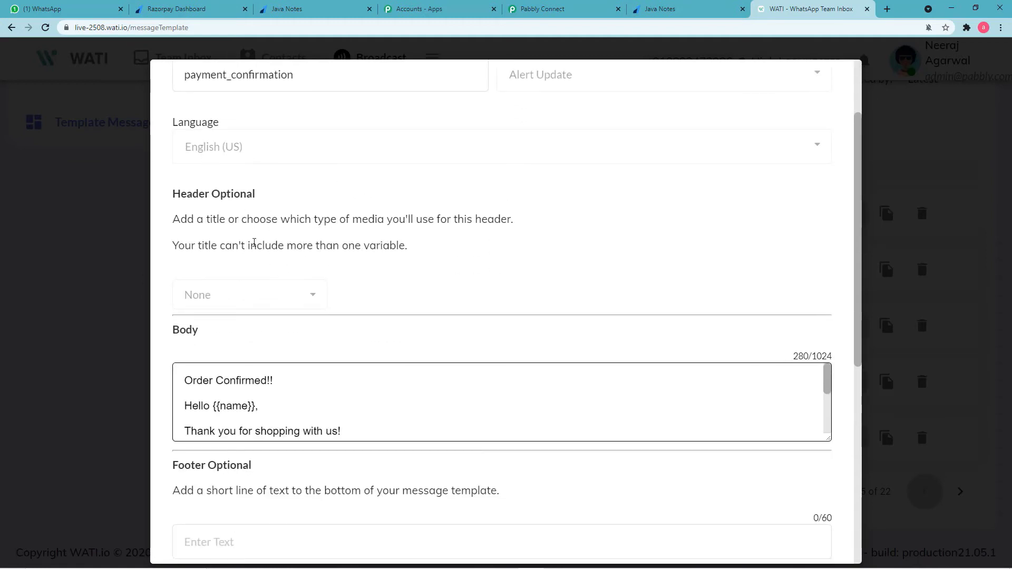
scroll(368, 289, down, 2)
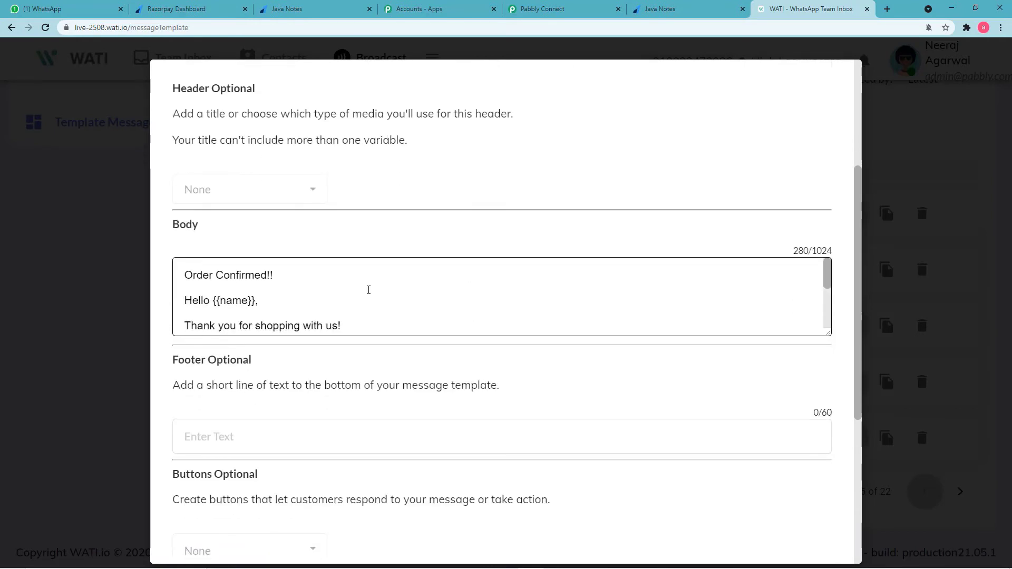
scroll(313, 293, up, 2)
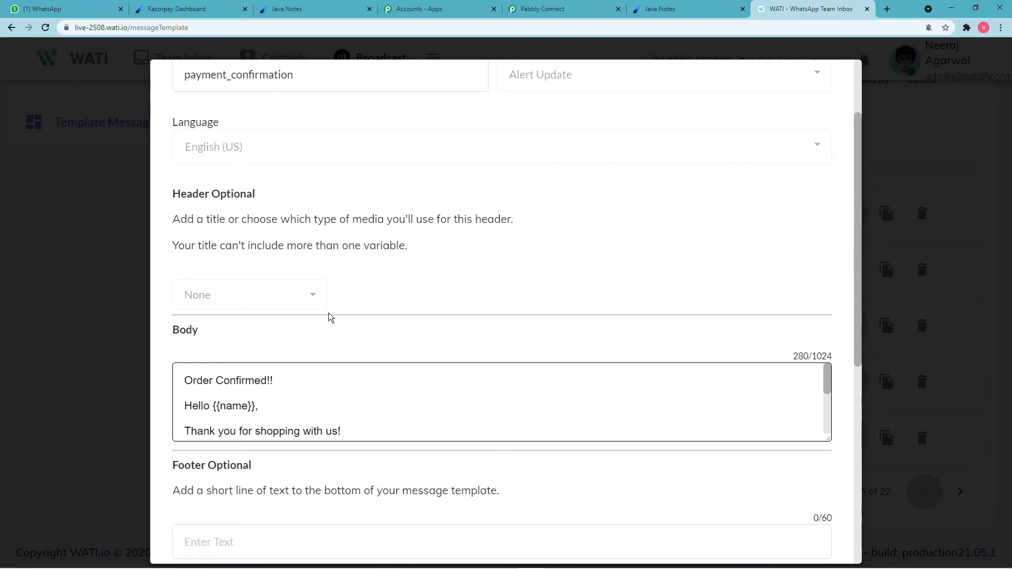
scroll(313, 395, down, 3)
scroll(313, 421, up, 3)
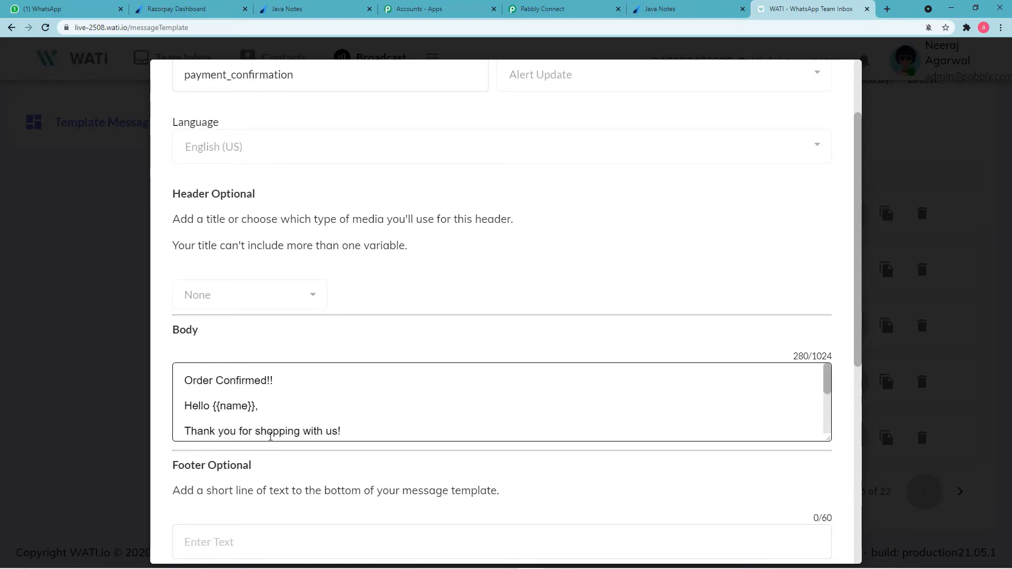
scroll(242, 408, down, 3)
scroll(262, 406, up, 3)
scroll(375, 457, down, 2)
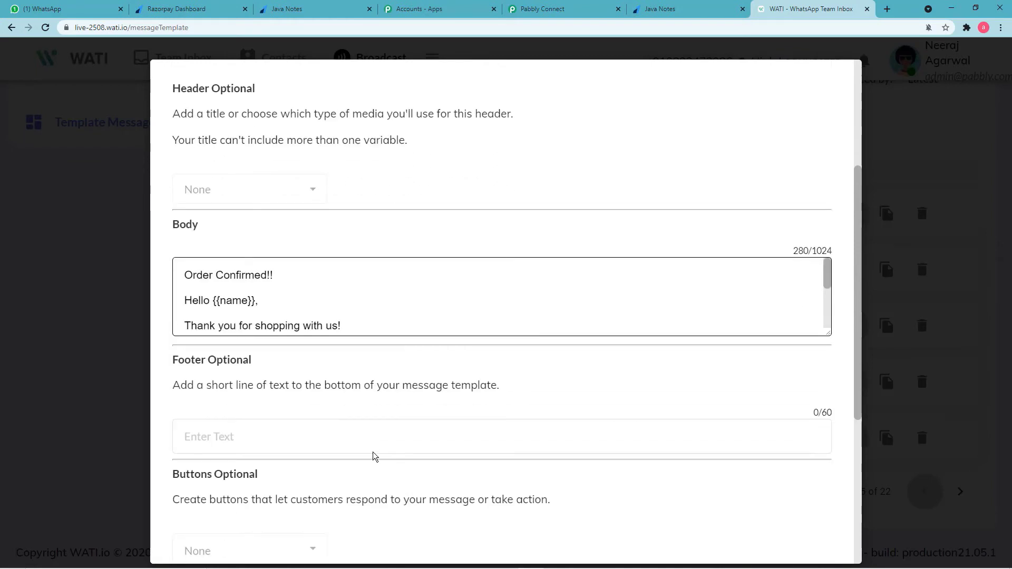
click(109, 439)
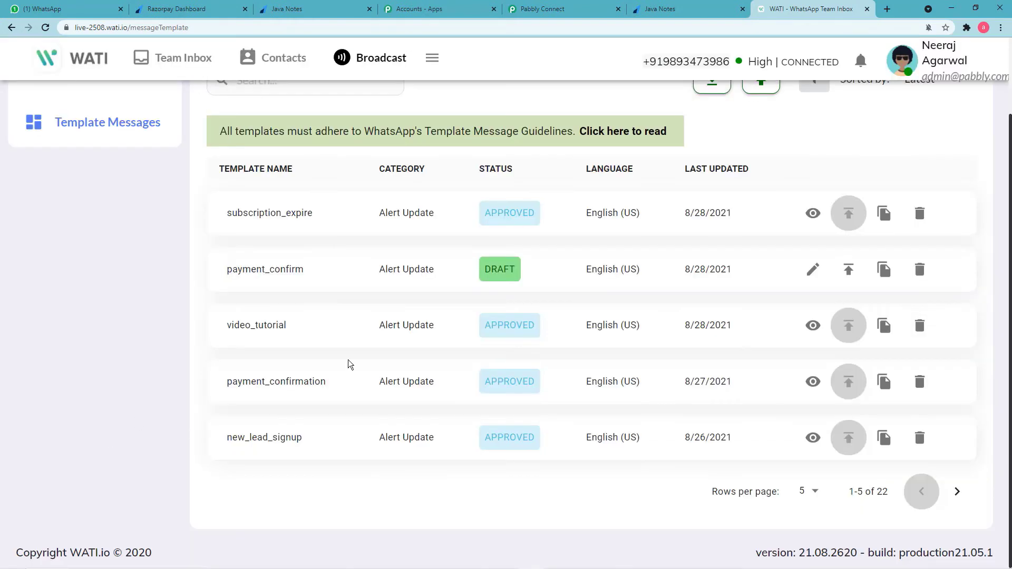
scroll(463, 354, up, 2)
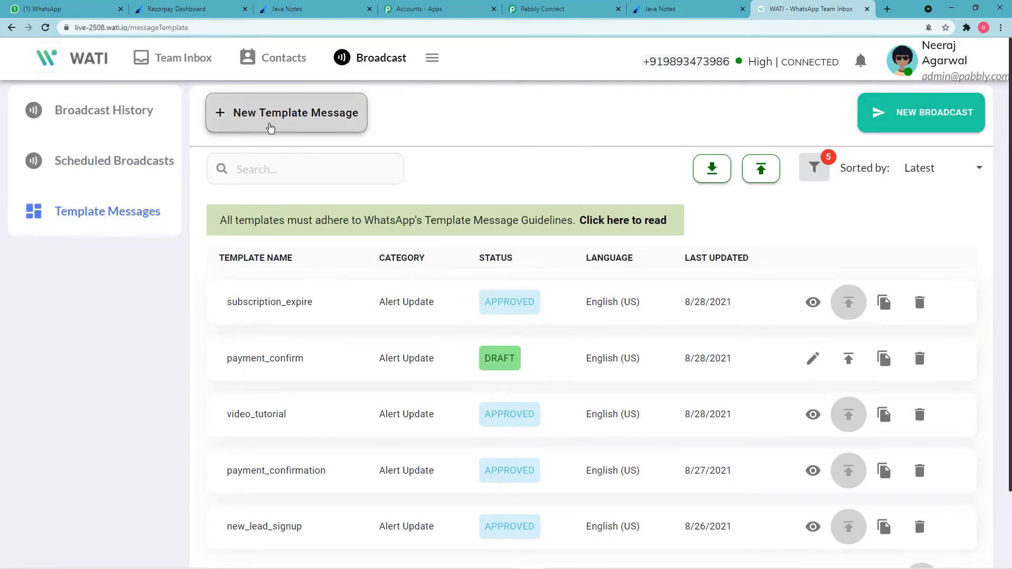
Start a new template named payment_comform with category Alert Update and language English (US).
click(273, 116)
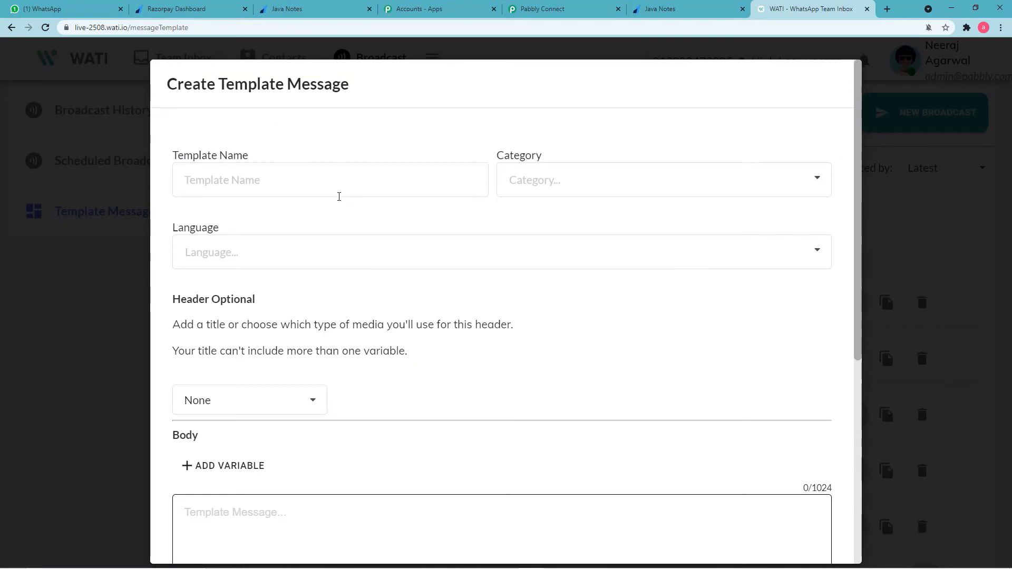
click(317, 180)
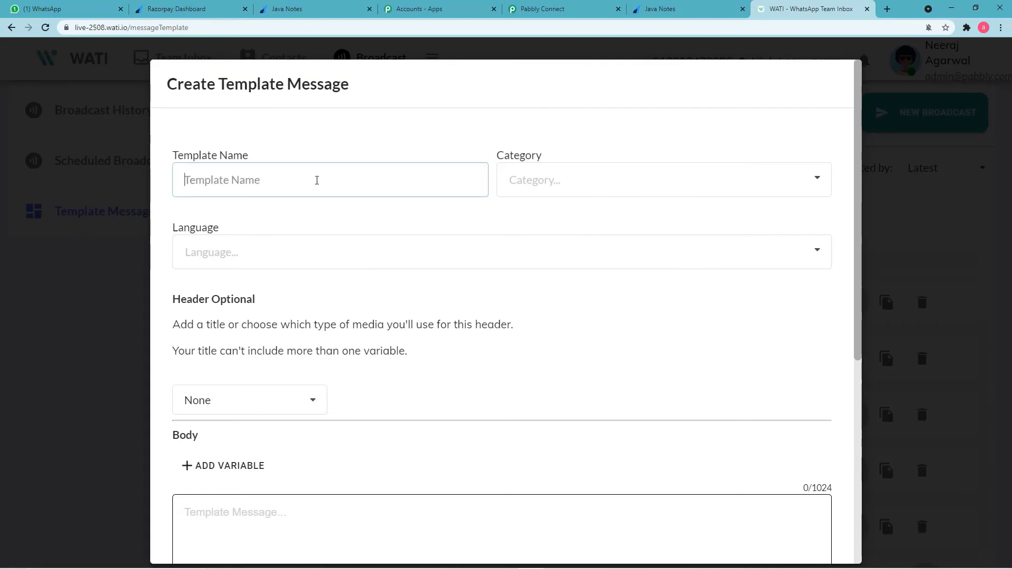
text(paym)
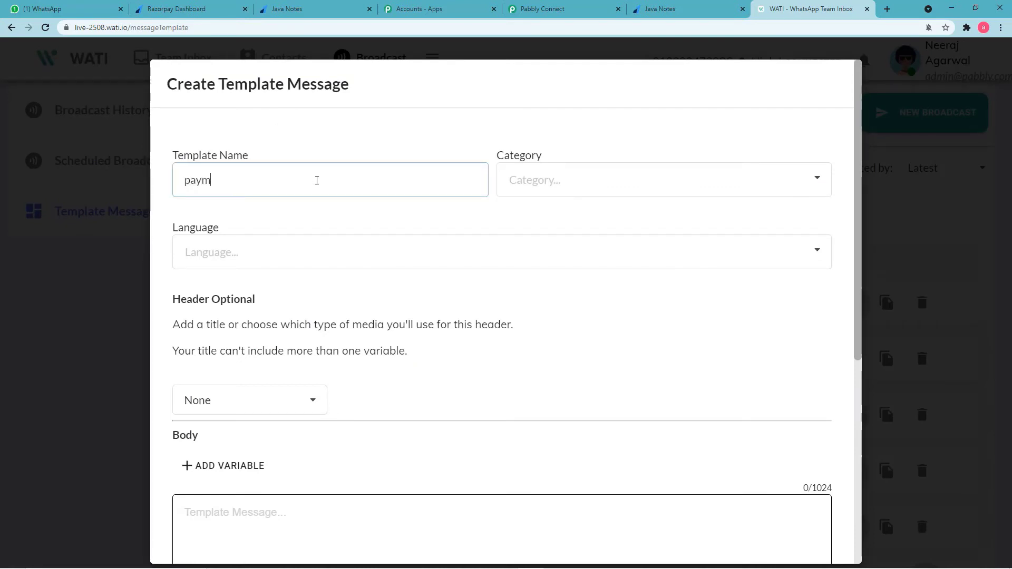
text(ent_)
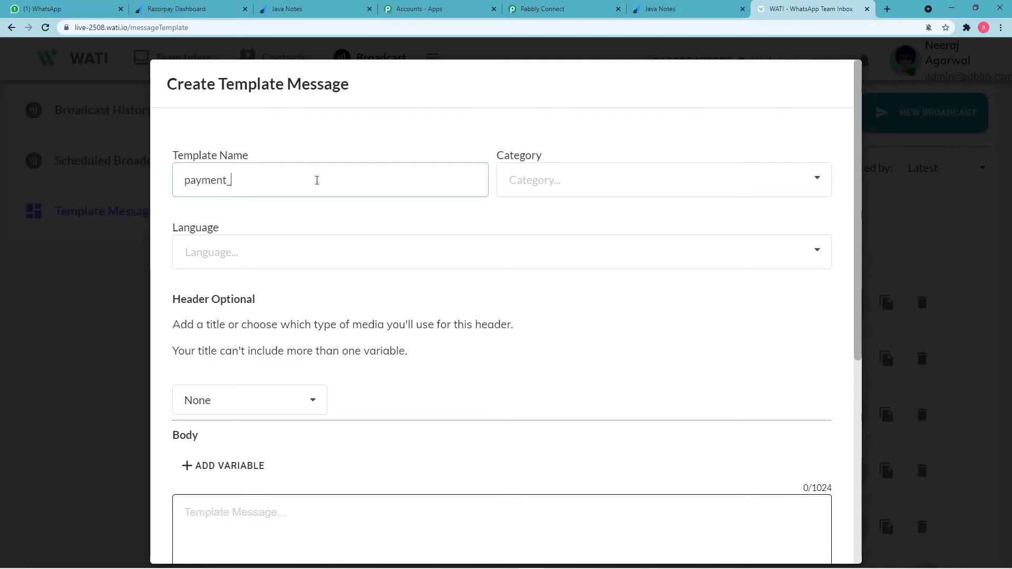
text(com)
text(form)
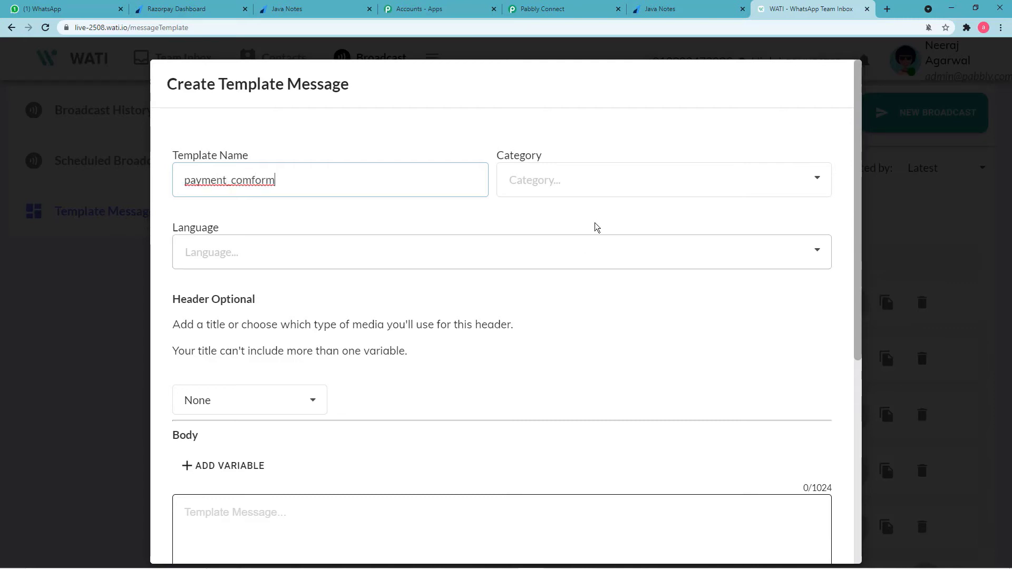
click(592, 185)
click(559, 246)
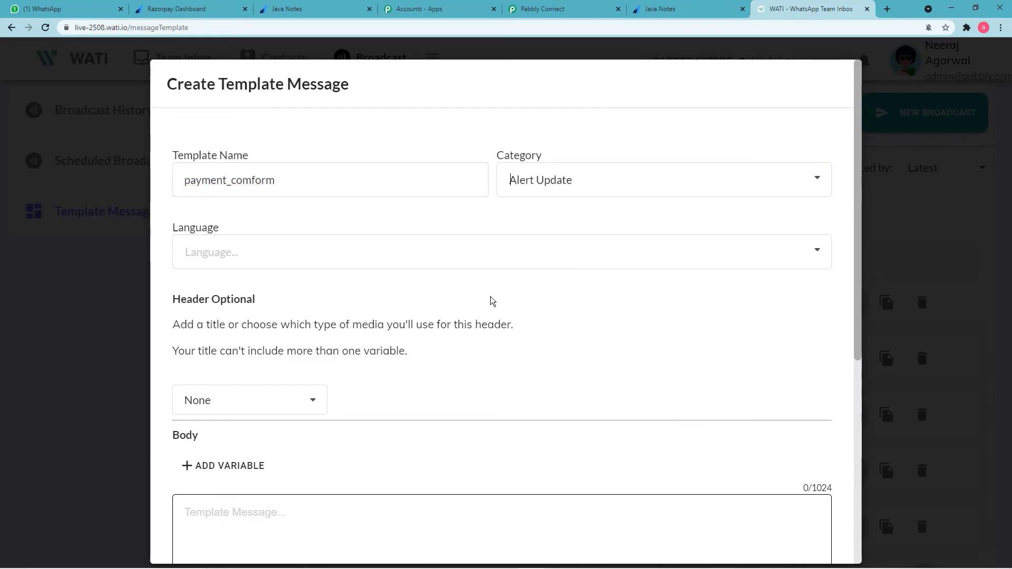
click(438, 258)
click(332, 285)
Enter the body text 'heloo' and save the template as a draft.
scroll(402, 402, down, 4)
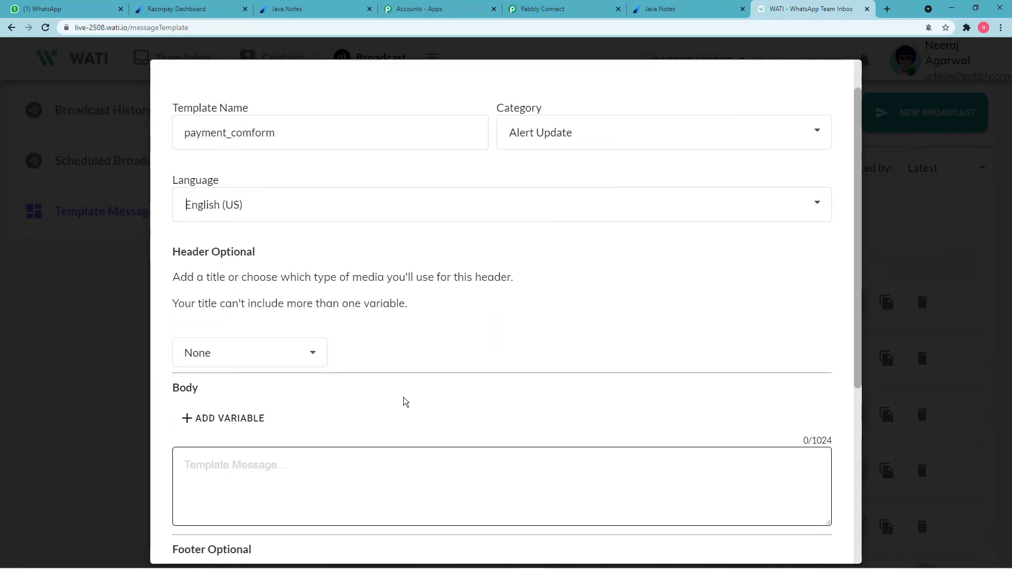
click(376, 312)
text(h)
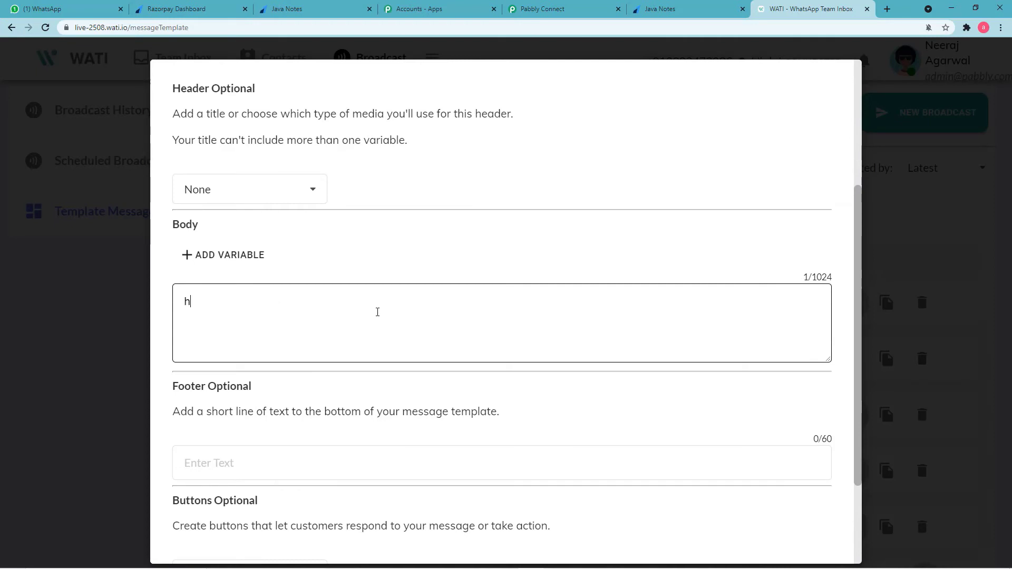
text(eloo)
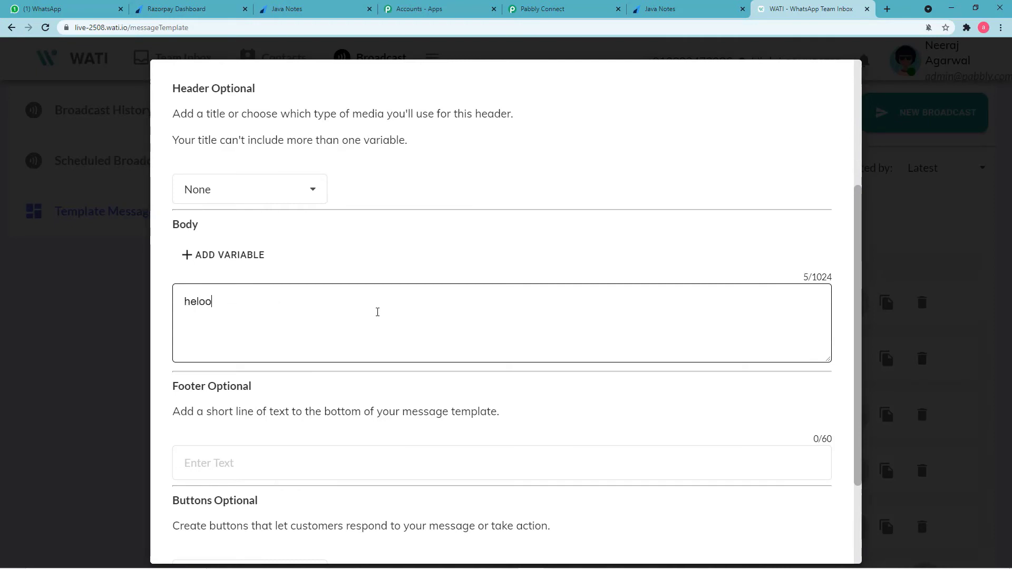
scroll(404, 407, down, 3)
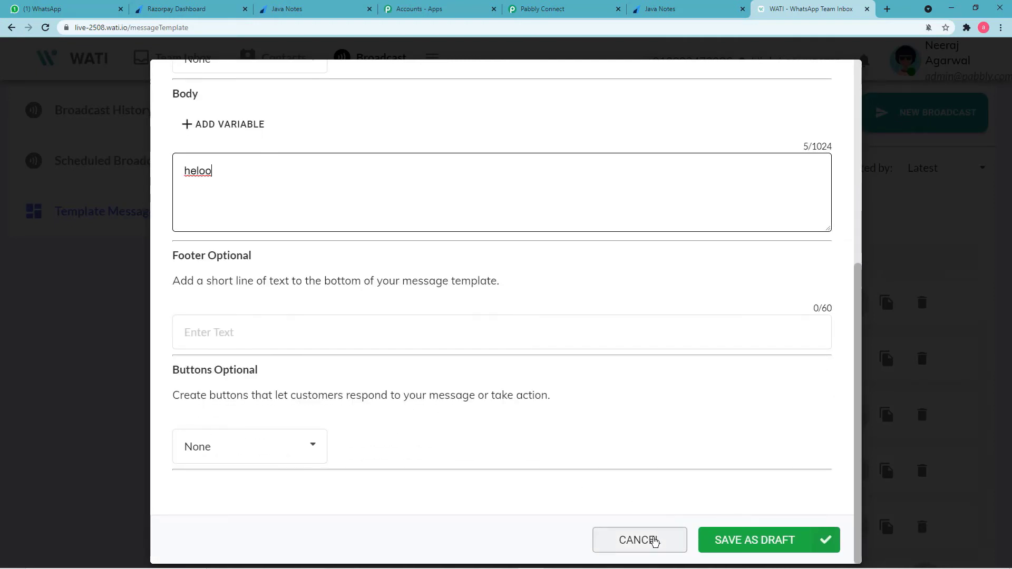
click(722, 542)
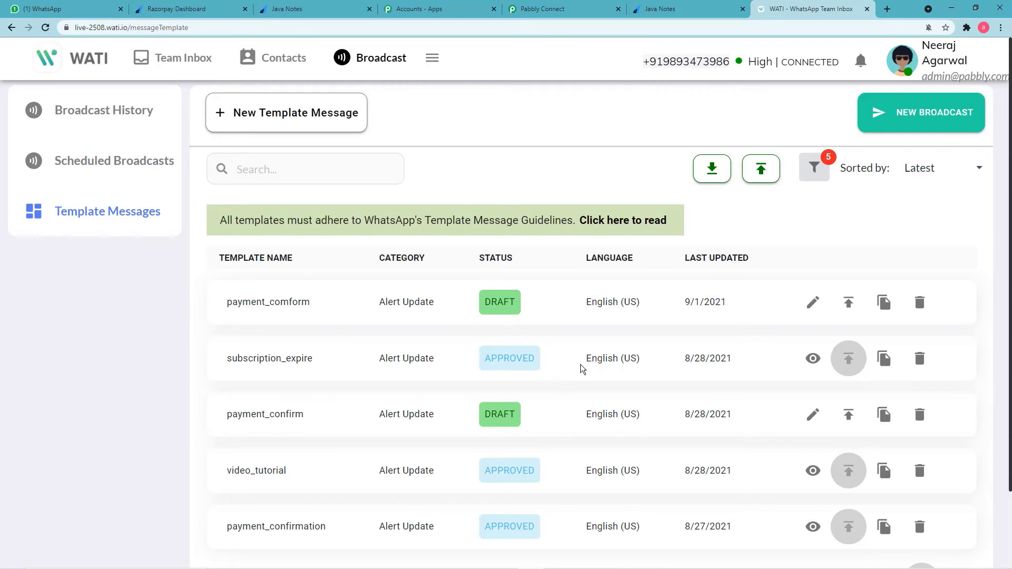
Scroll to the bottom of WATI's approved template list, then return to the Pabbly Connect workflow.
scroll(582, 368, down, 2)
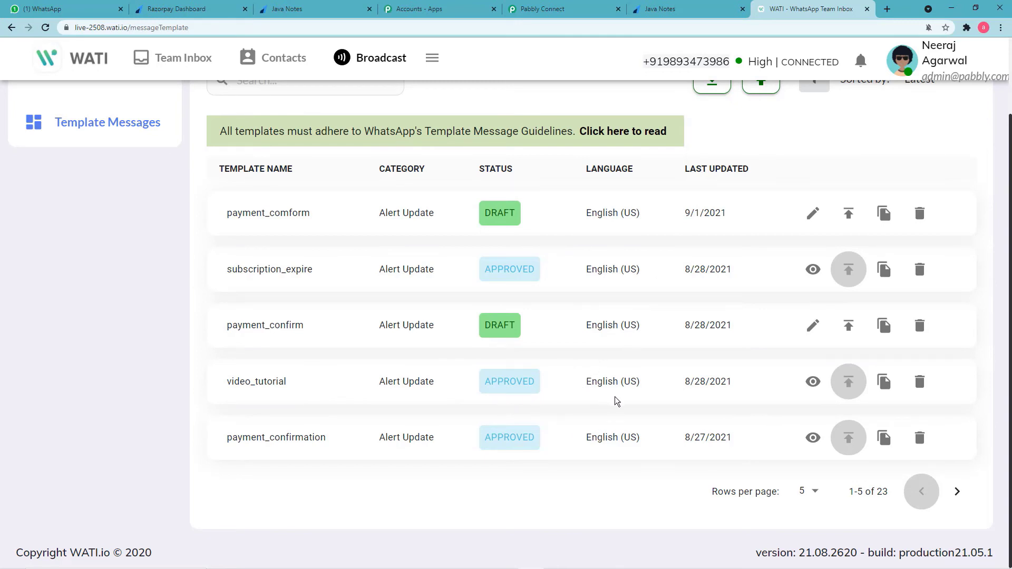
click(561, 15)
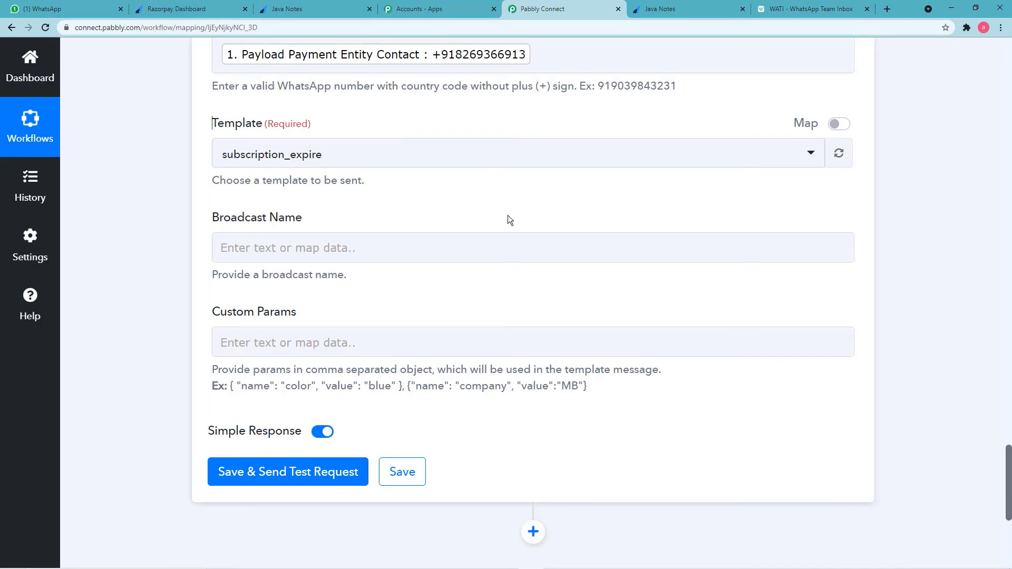
Pick course_file in the WATI step's Template dropdown in place of subscription_expire.
scroll(527, 242, up, 2)
click(559, 274)
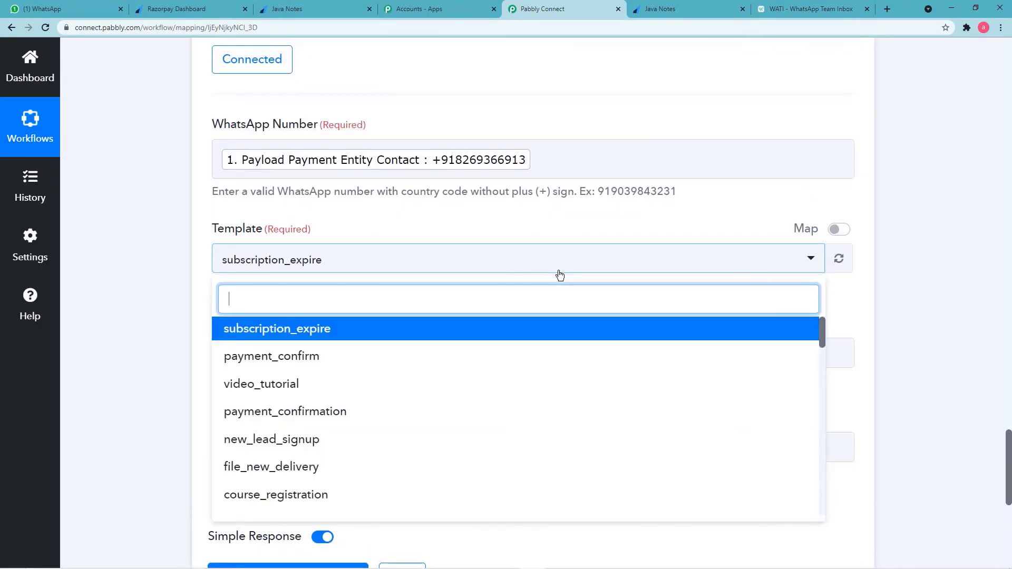
scroll(476, 388, down, 2)
scroll(477, 390, up, 2)
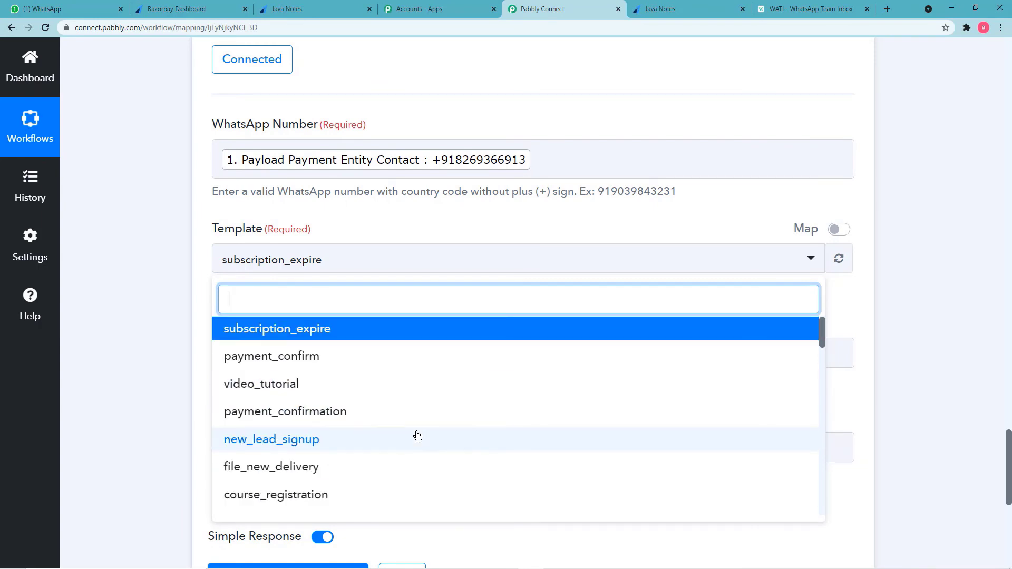
scroll(416, 434, down, 5)
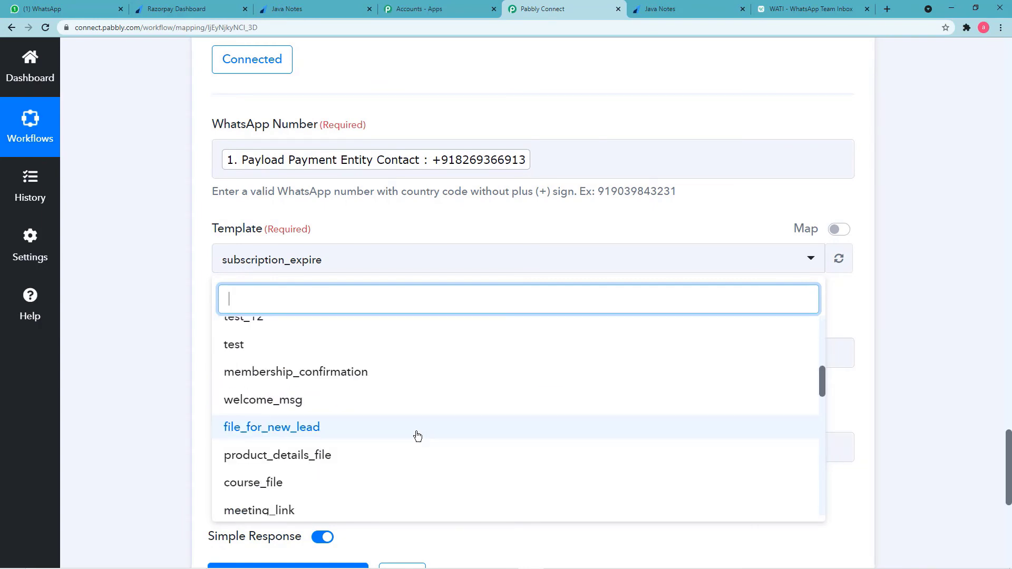
click(294, 489)
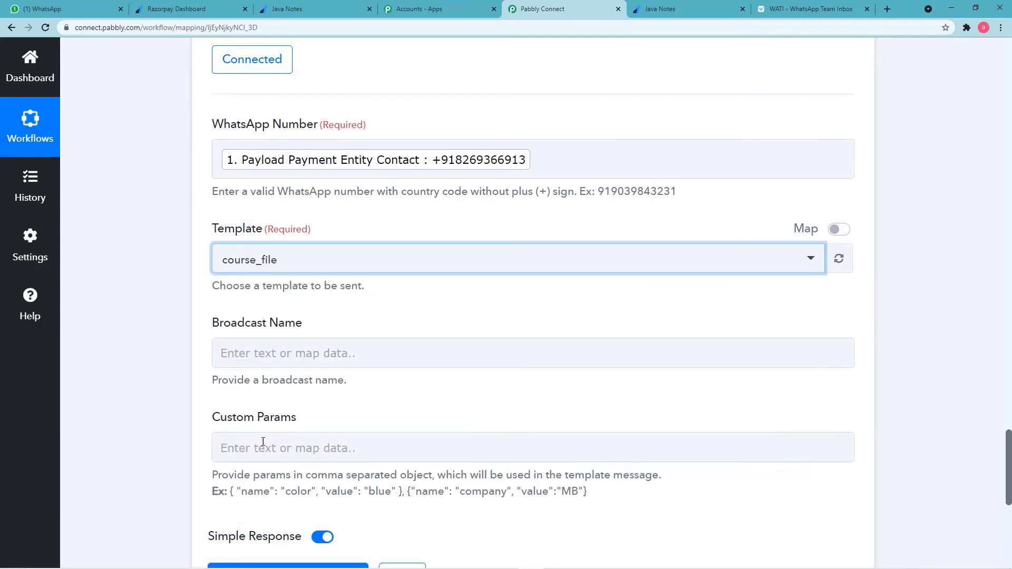
click(160, 298)
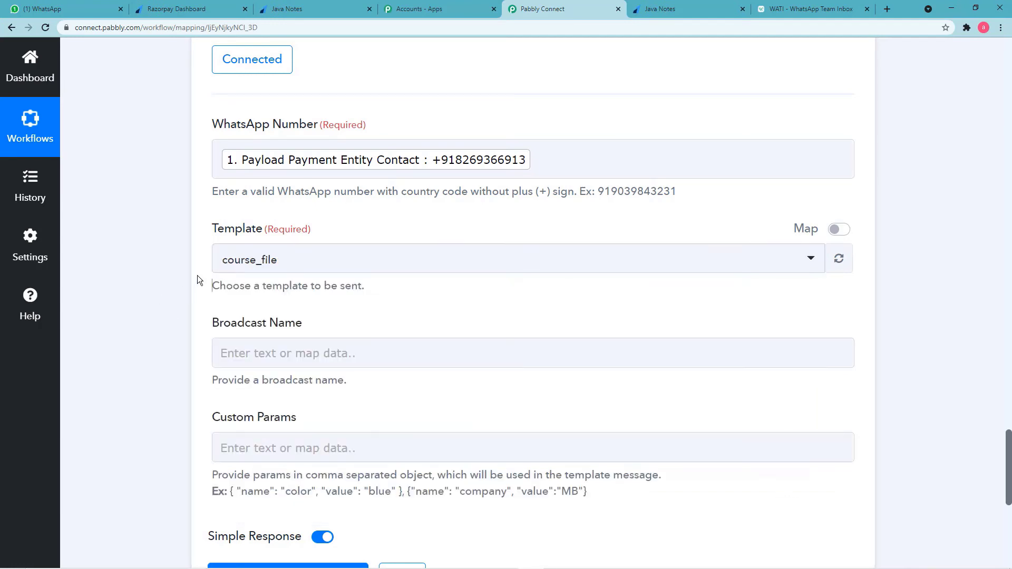
In WATI, page the Template Messages list forward to rows 11-15 of 23.
click(783, 11)
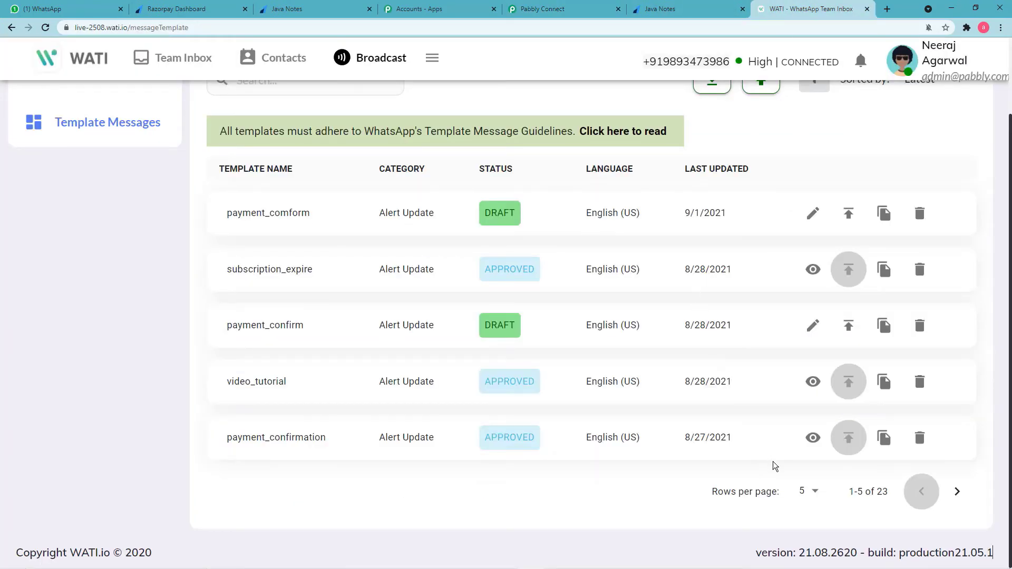
click(955, 494)
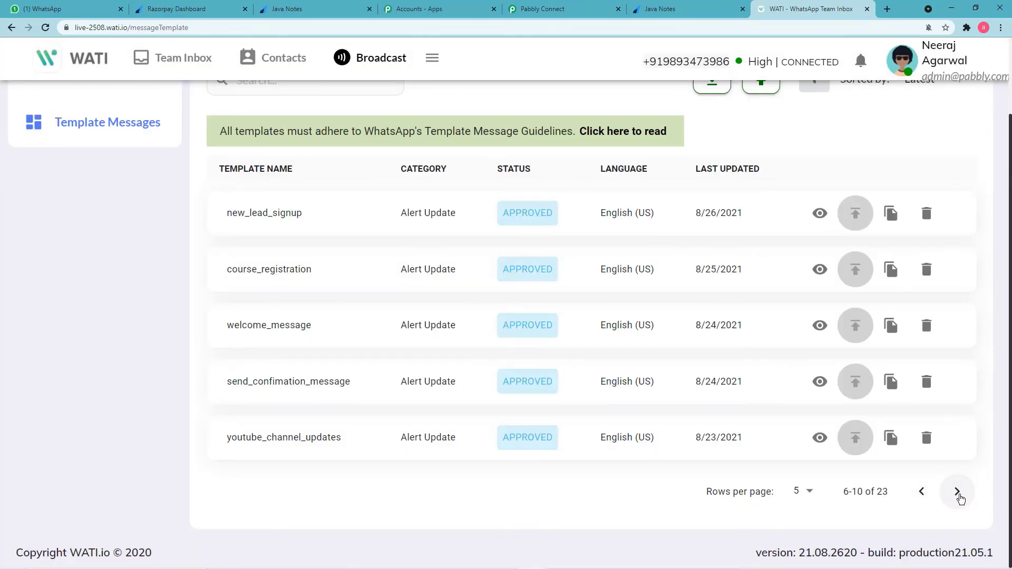
click(957, 493)
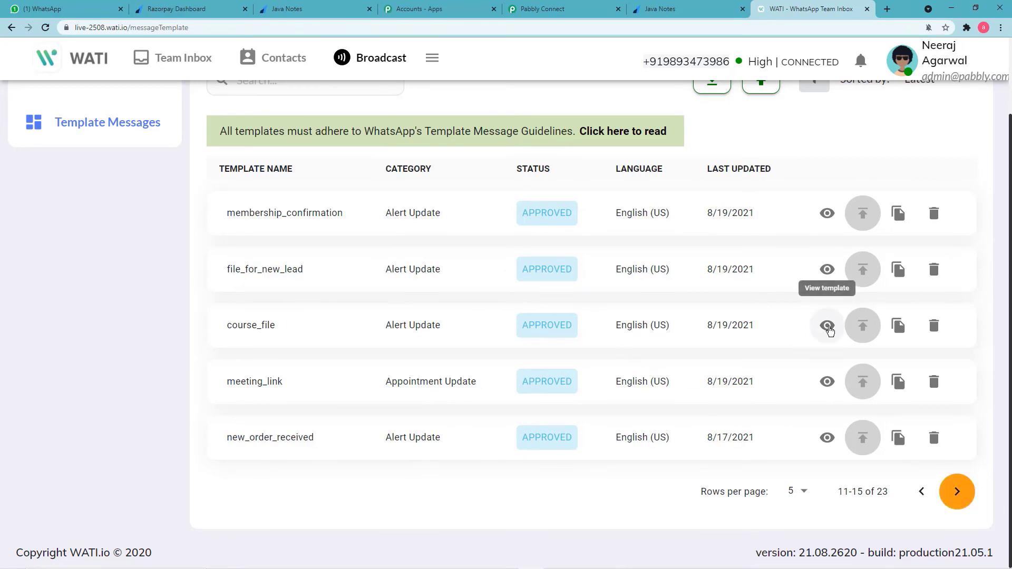
Preview course_file's PDF header and its {{name}}/{{file_name}} body, then close it.
click(827, 326)
scroll(558, 282, down, 4)
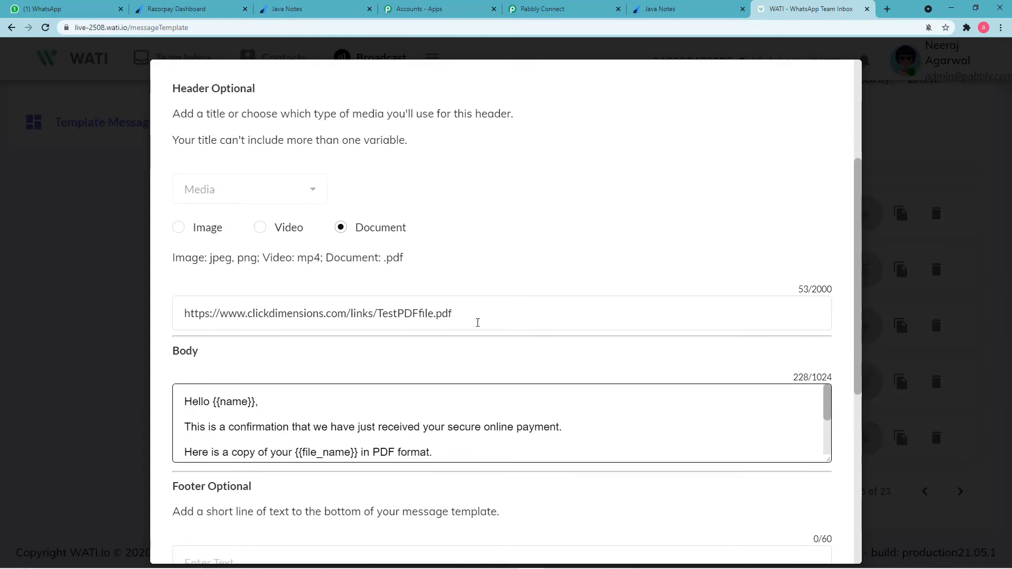
scroll(476, 324, down, 2)
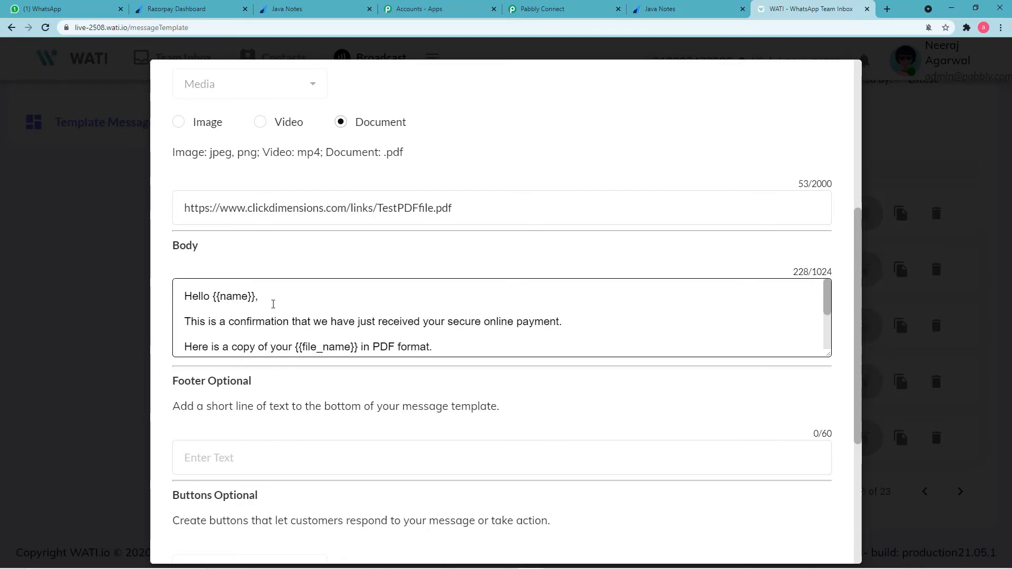
scroll(296, 307, down, 3)
scroll(300, 321, up, 5)
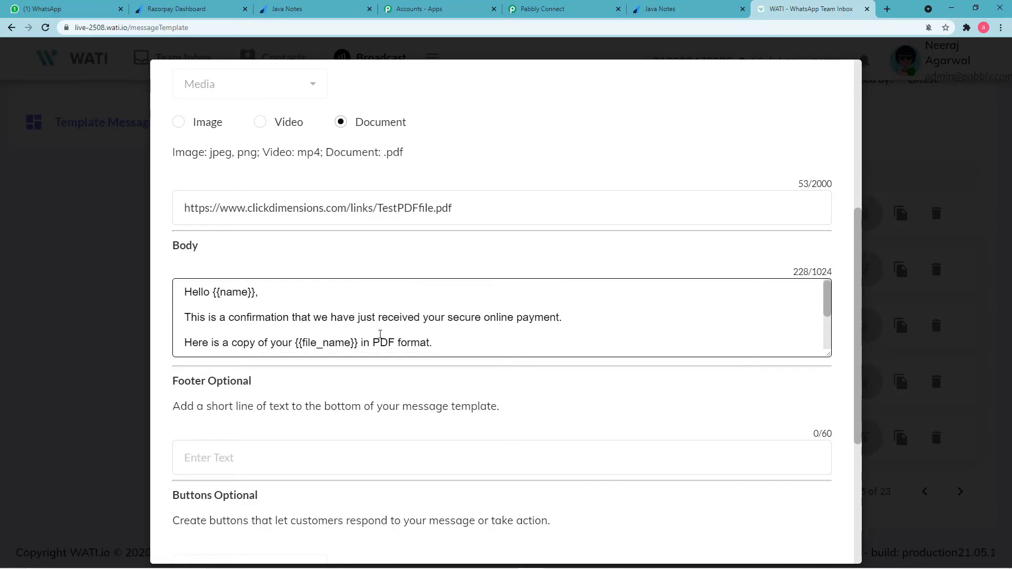
scroll(370, 334, down, 6)
scroll(380, 238, up, 5)
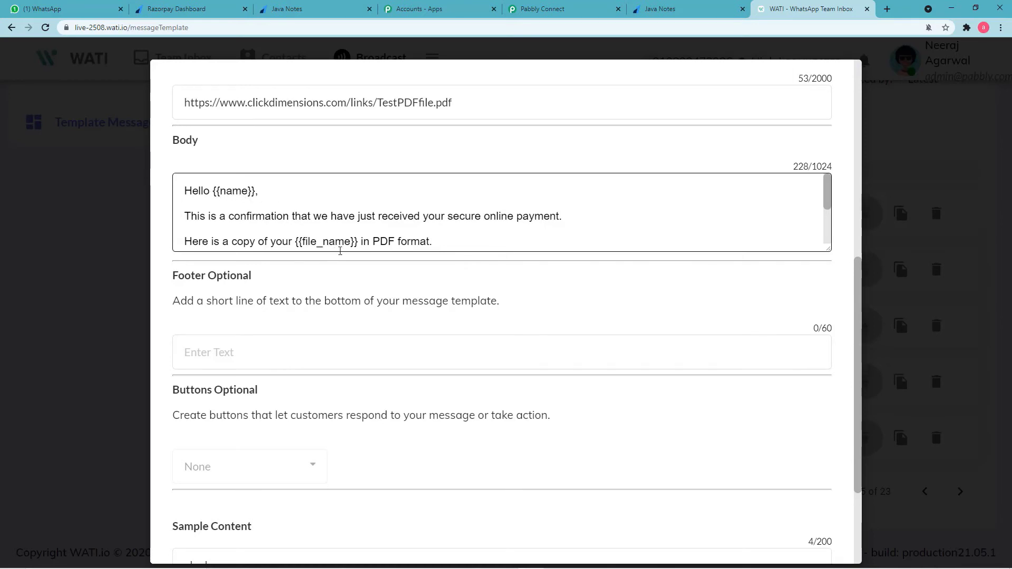
click(125, 215)
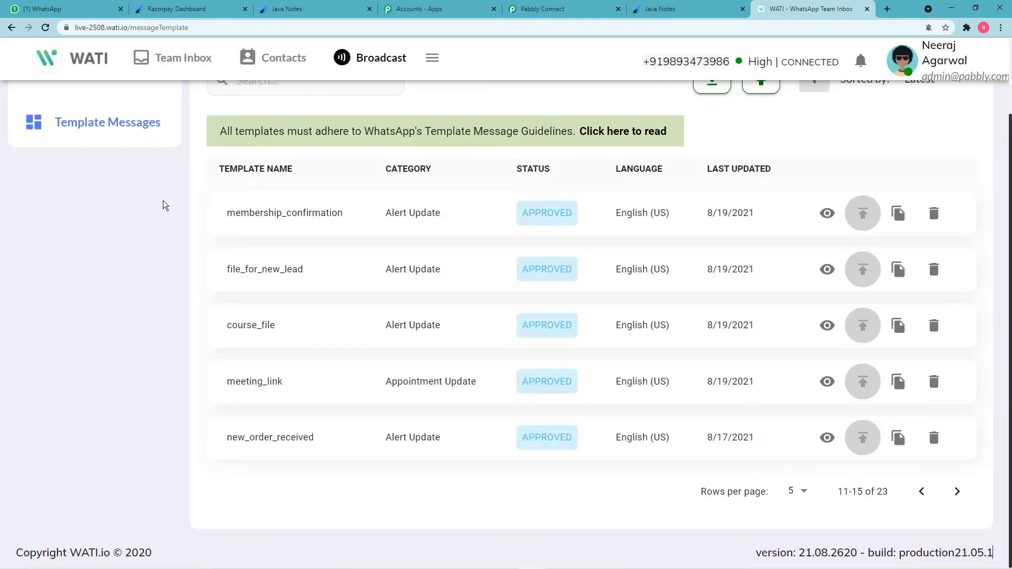
Enter 'Empire academy' as the Broadcast Name of the WATI step in Pabbly Connect.
click(561, 10)
scroll(291, 266, down, 2)
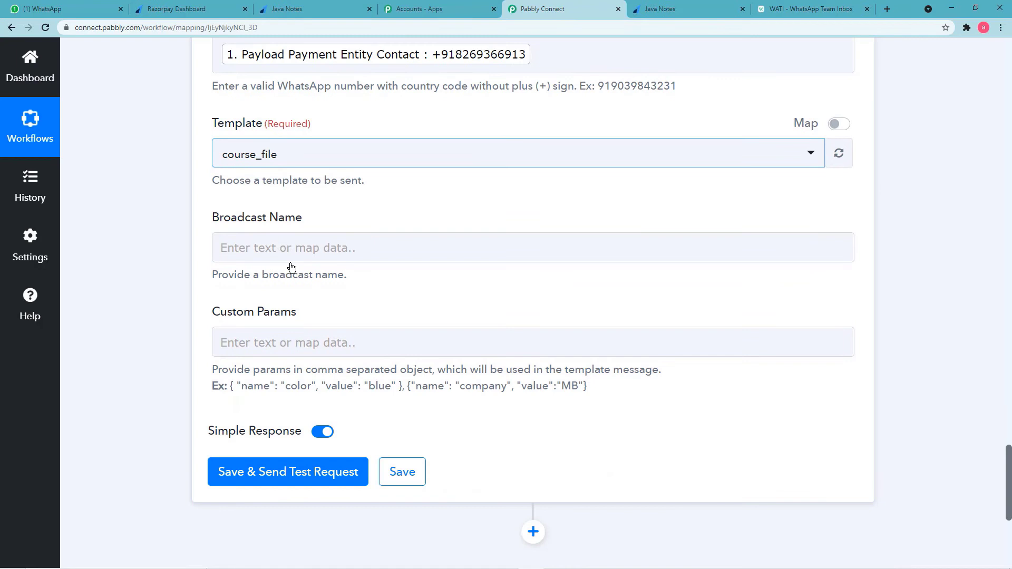
click(282, 348)
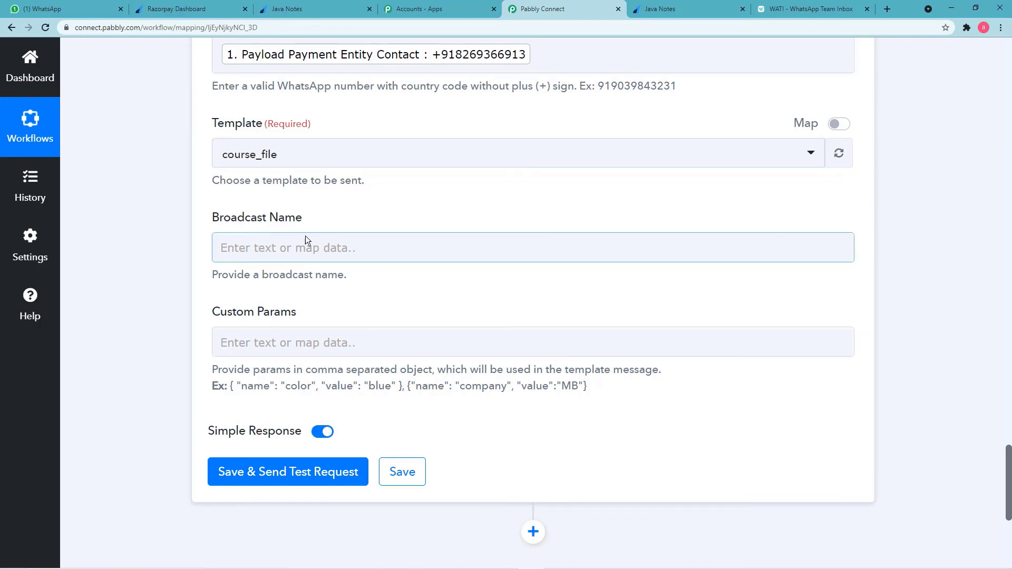
click(335, 246)
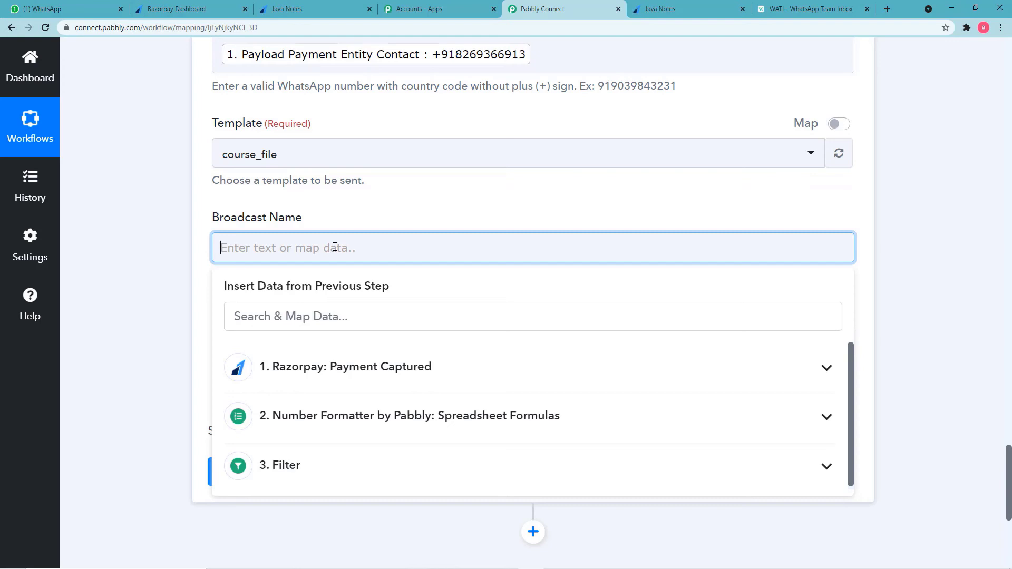
text(Empire ac)
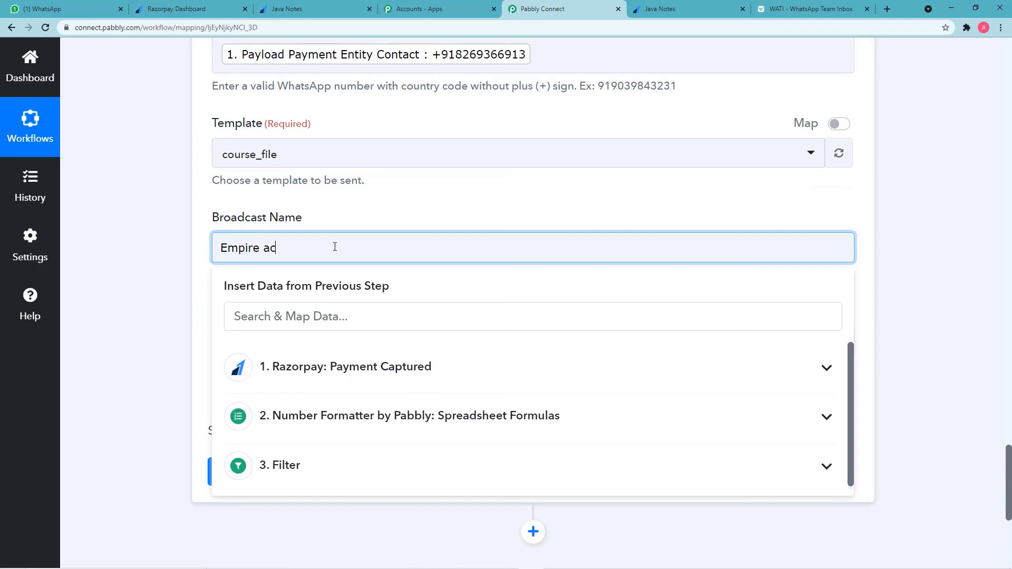
text(ademy)
click(150, 266)
scroll(150, 265, down, 2)
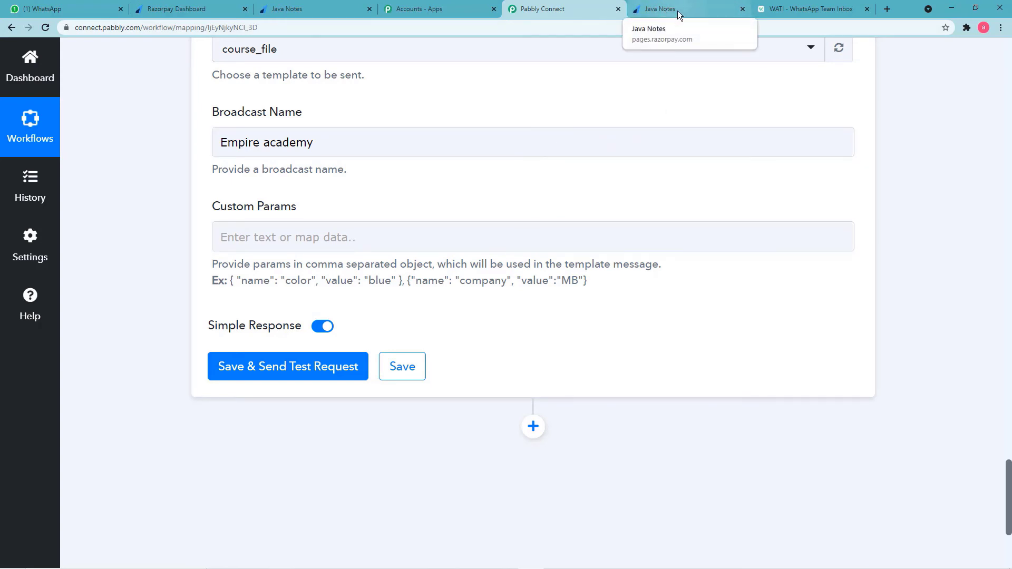
click(796, 9)
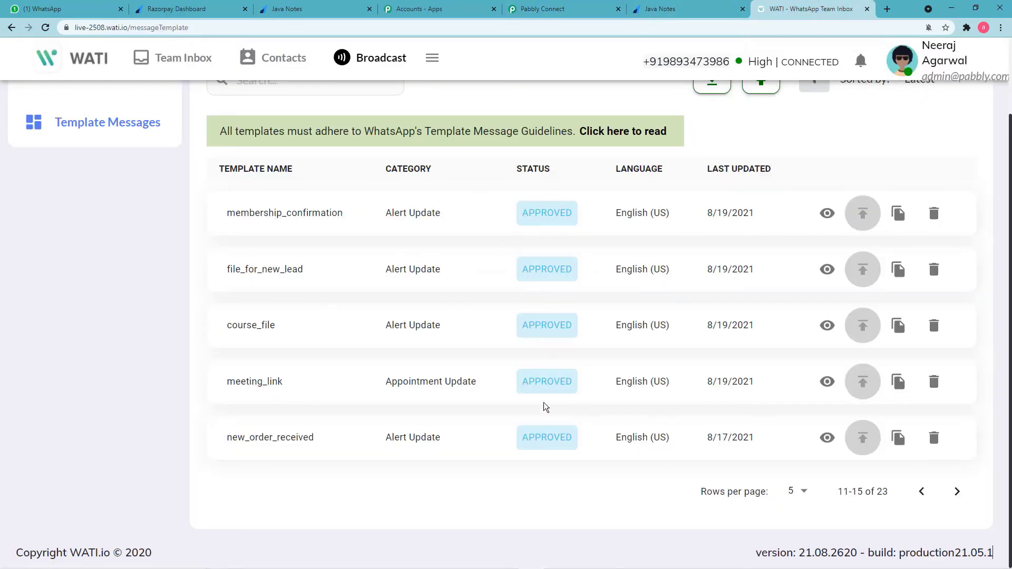
click(827, 325)
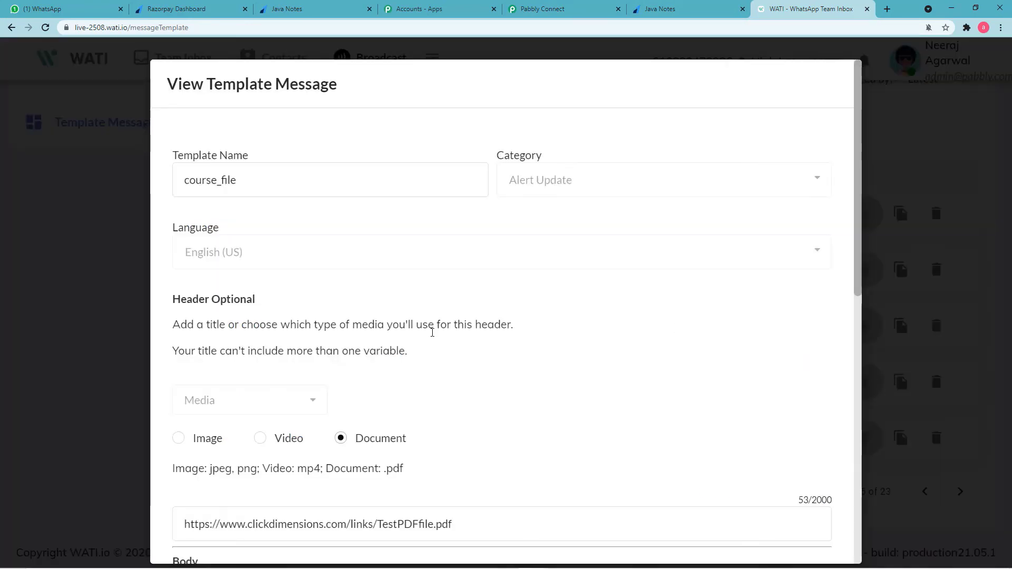
scroll(429, 354, down, 6)
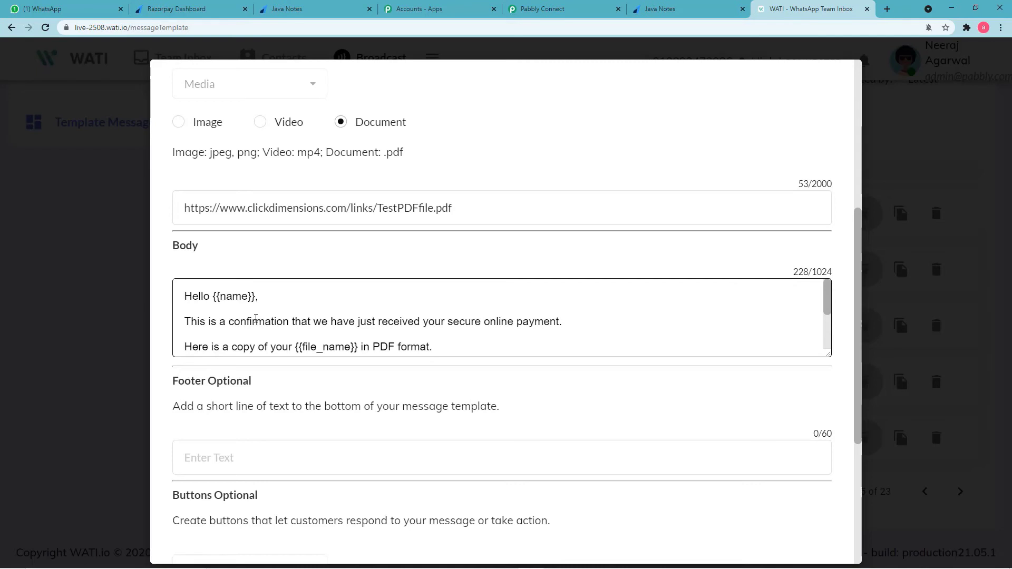
scroll(255, 318, down, 3)
scroll(255, 318, up, 3)
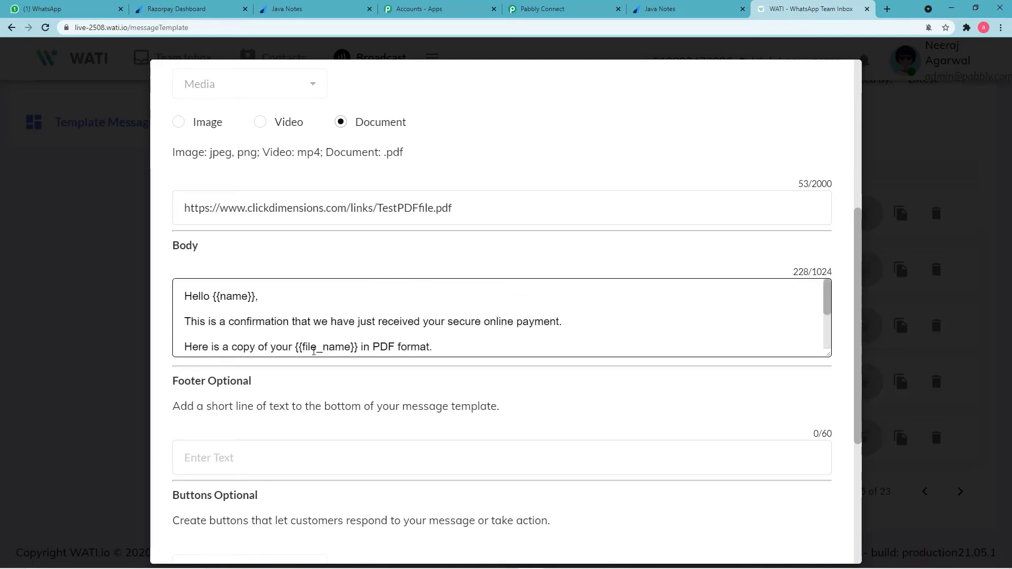
scroll(312, 350, down, 3)
scroll(313, 350, up, 3)
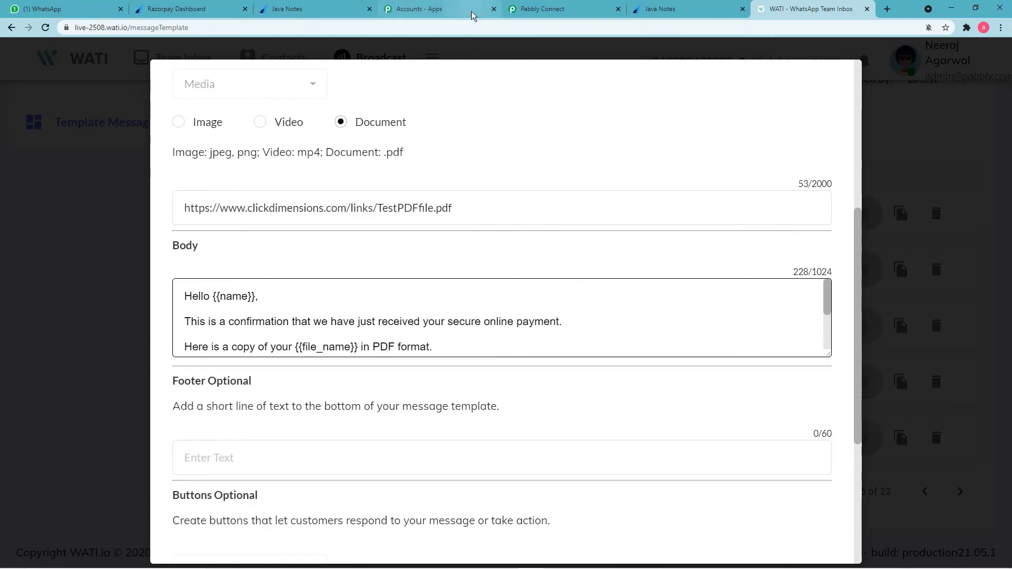
click(542, 9)
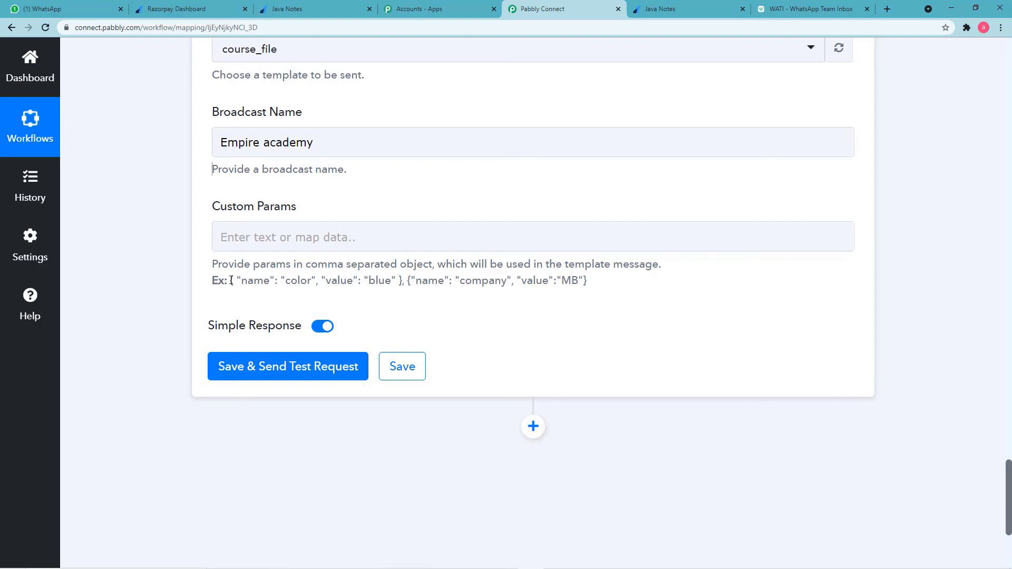
Paste the example { "name": "color", "value": "blue" } object into Custom Params.
drag(231, 281, 402, 281)
key(ctrl+c)
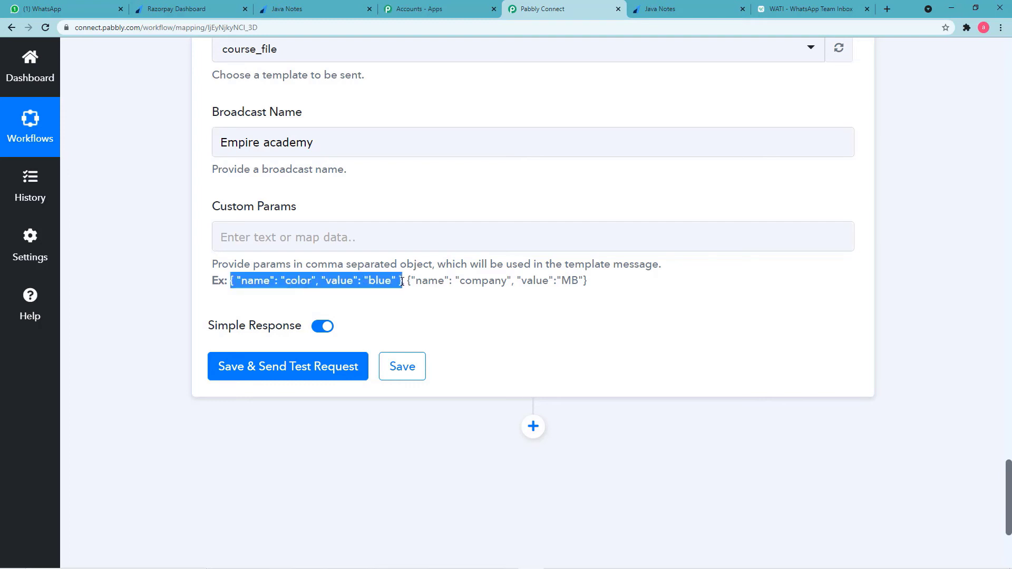
right_click(390, 286)
click(403, 288)
click(313, 239)
right_click(314, 239)
click(336, 320)
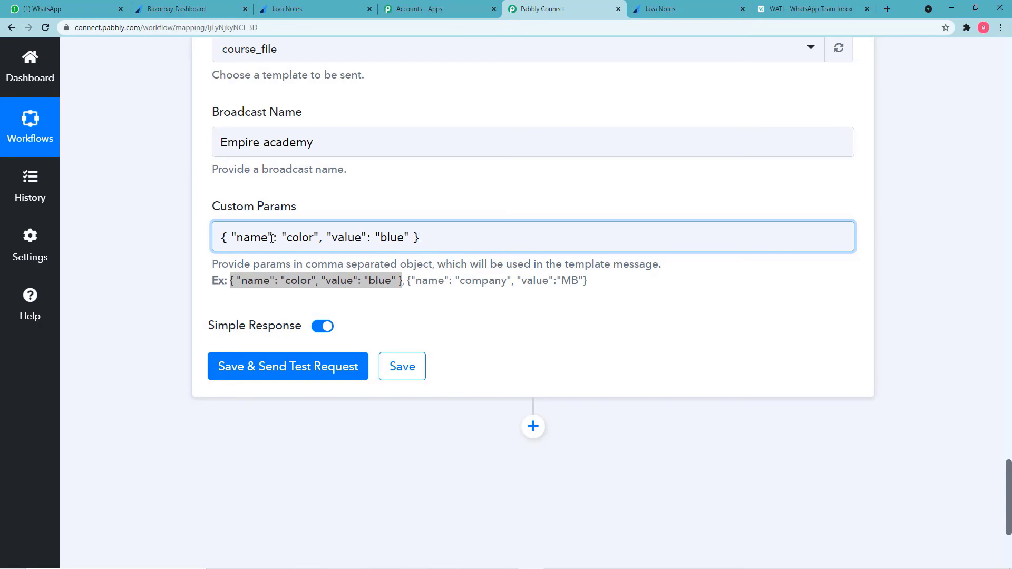
click(814, 9)
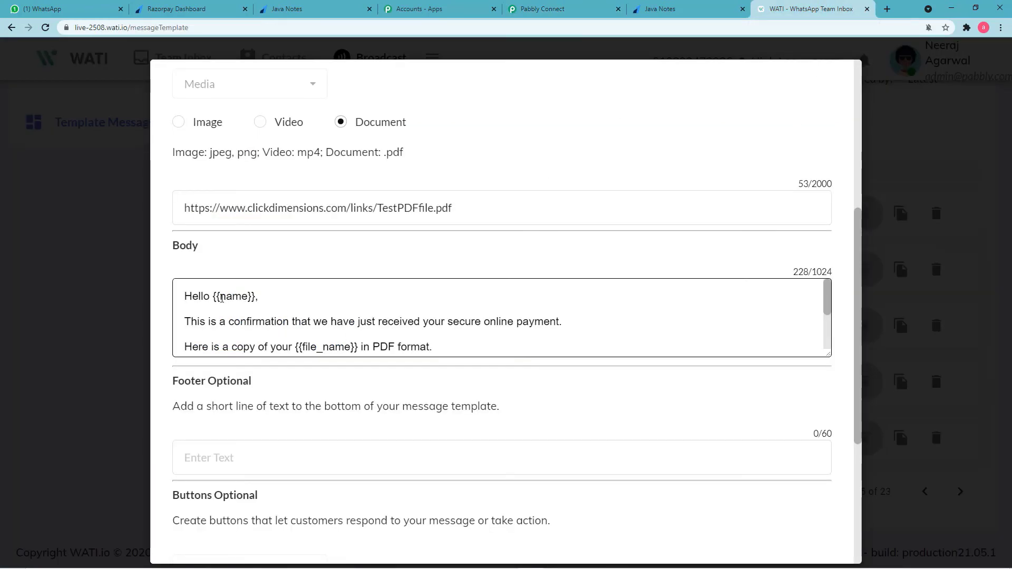
Copy the 'name' variable from the course_file body in WATI.
drag(222, 298, 243, 302)
right_click(238, 297)
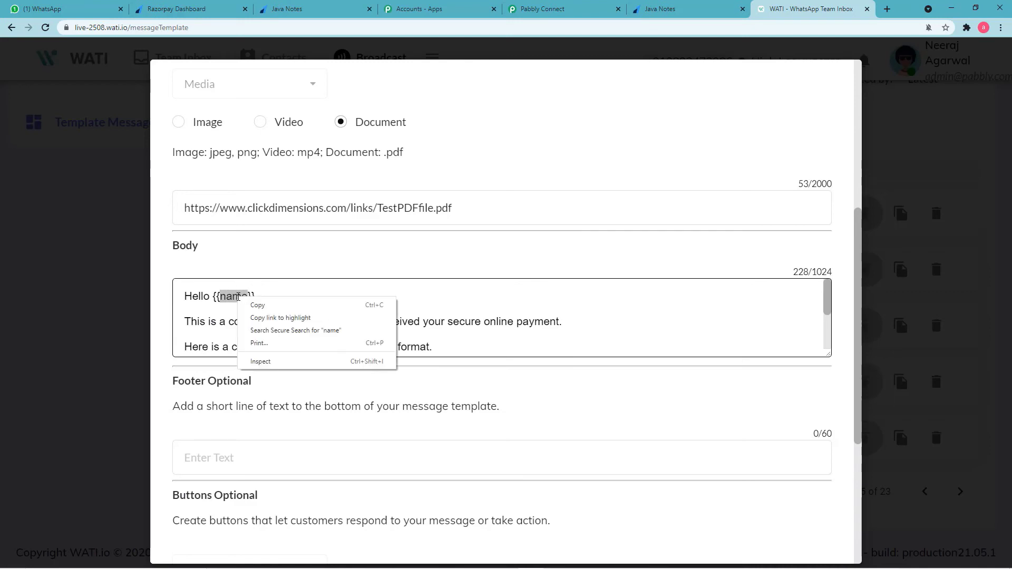
click(266, 305)
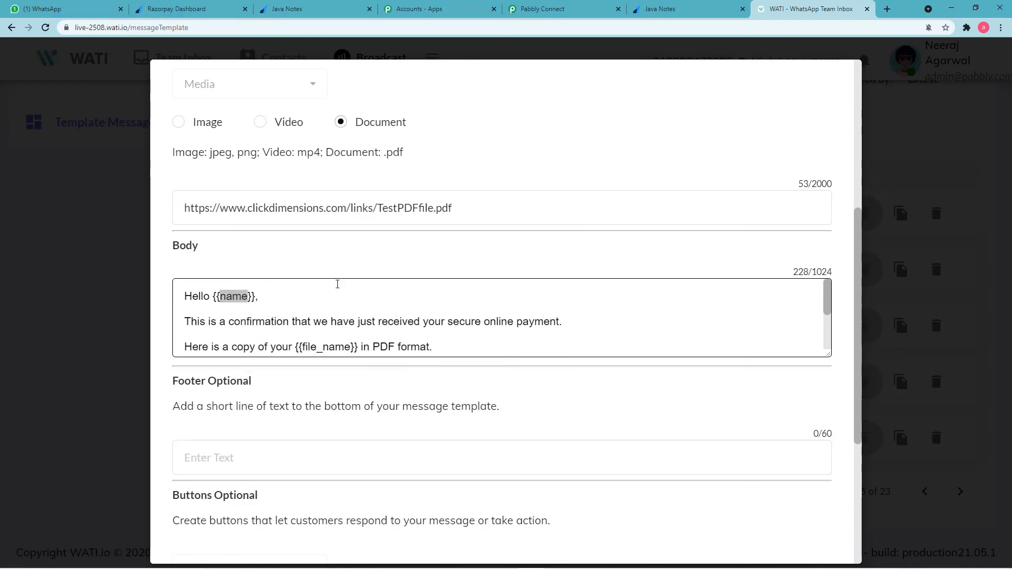
click(563, 11)
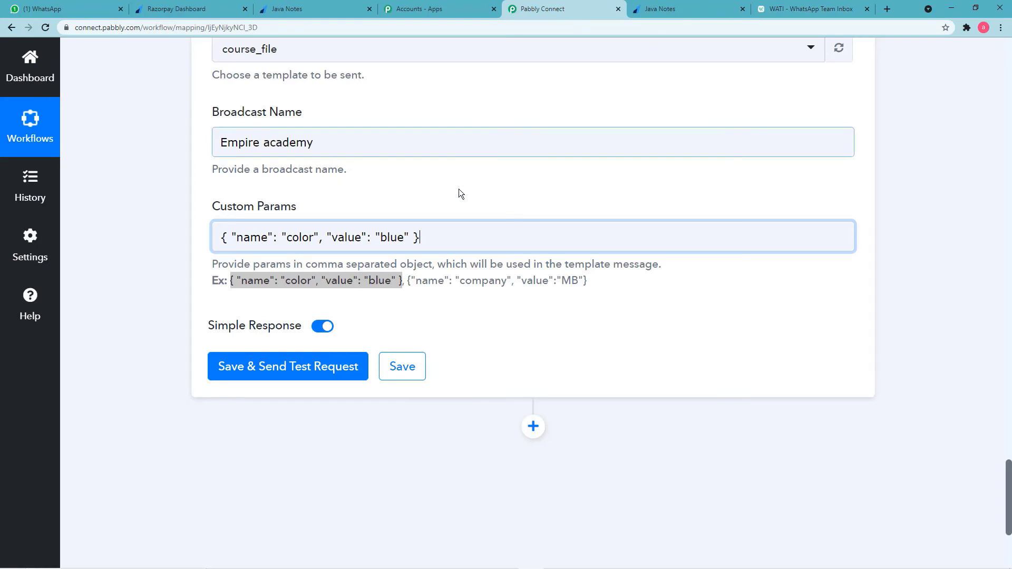
Rename the first custom param from color to name and clear its blue value.
click(309, 240)
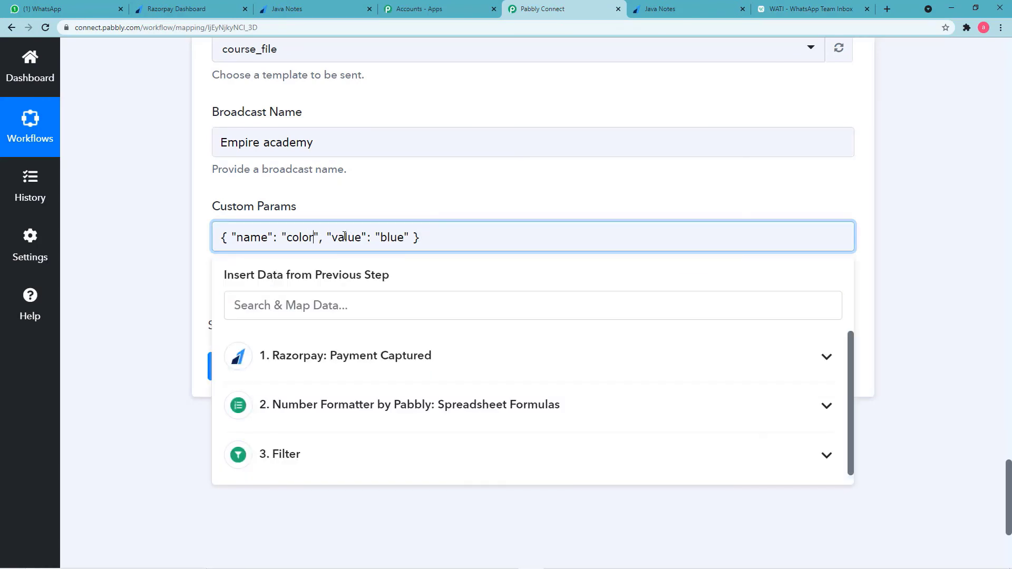
key(BackSpace)
key(BackSpace)
key(BackSpace)
key(BackSpace)
key(BackSpace)
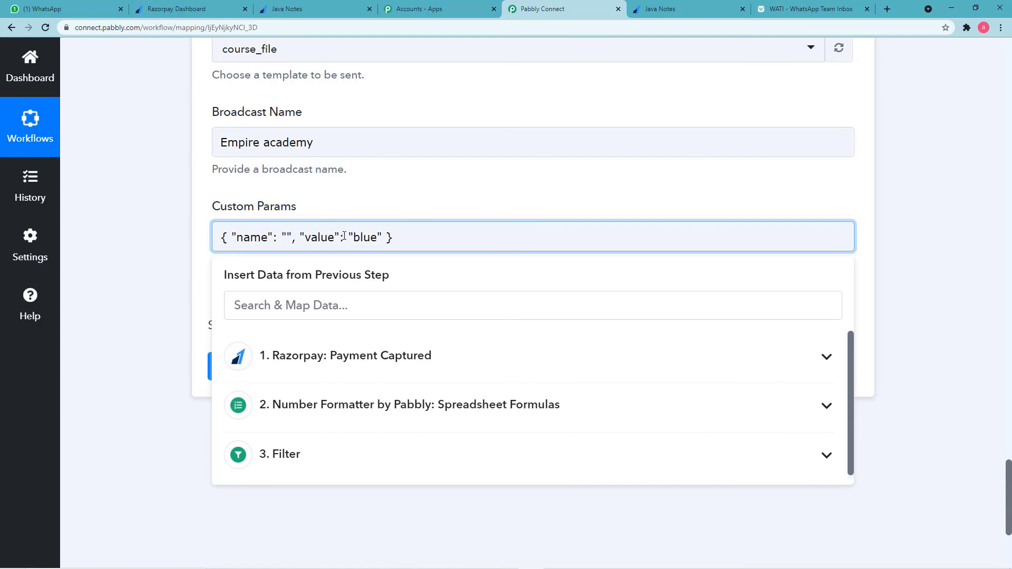
text(name)
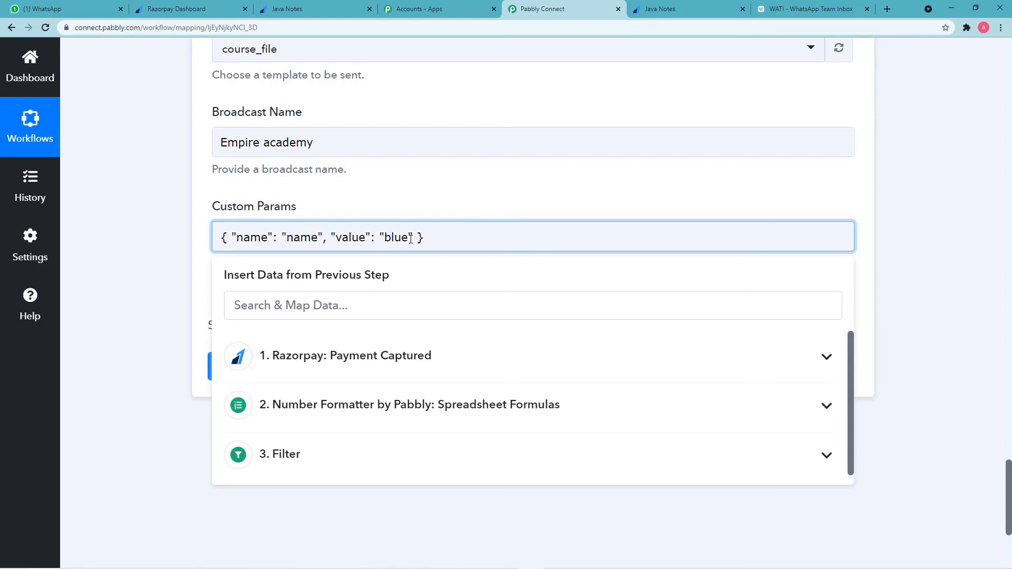
key(BackSpace)
key(BackSpace)
key(BackSpace)
key(BackSpace)
Map Razorpay Payment Captured's Notes Name as the value, followed by a comma.
click(363, 369)
scroll(403, 457, down, 2)
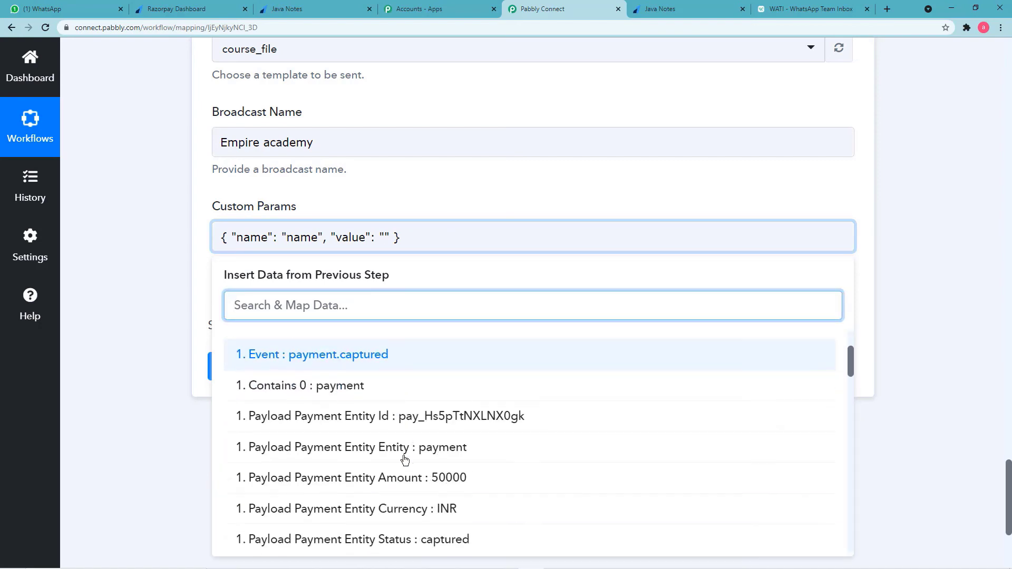
scroll(404, 459, down, 10)
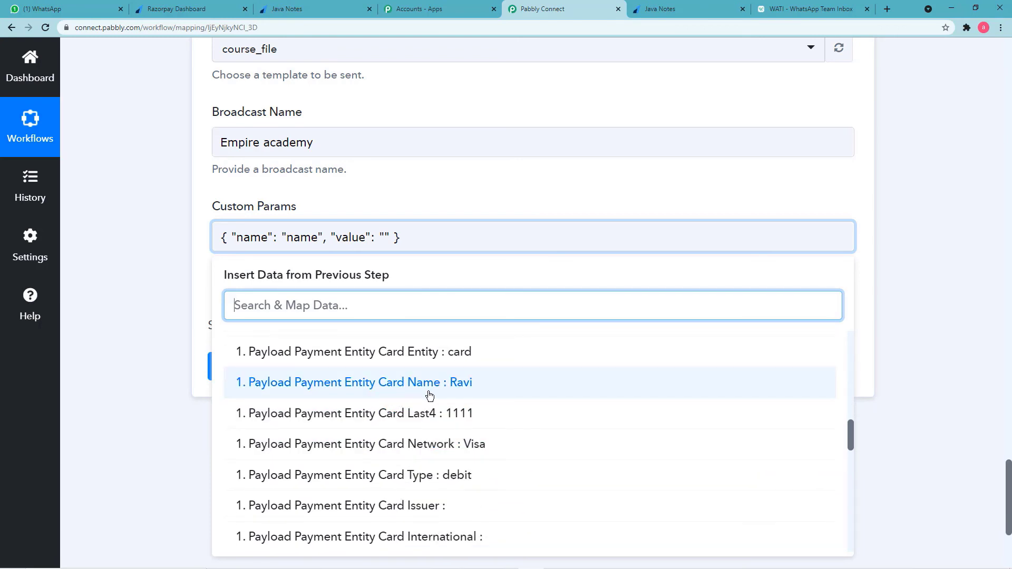
scroll(429, 458, down, 6)
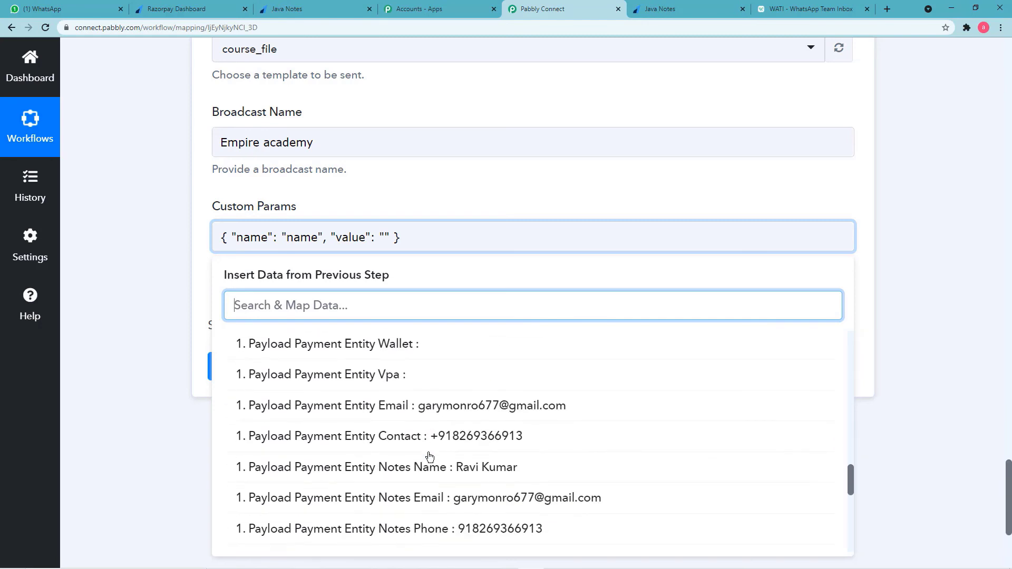
click(471, 475)
click(734, 249)
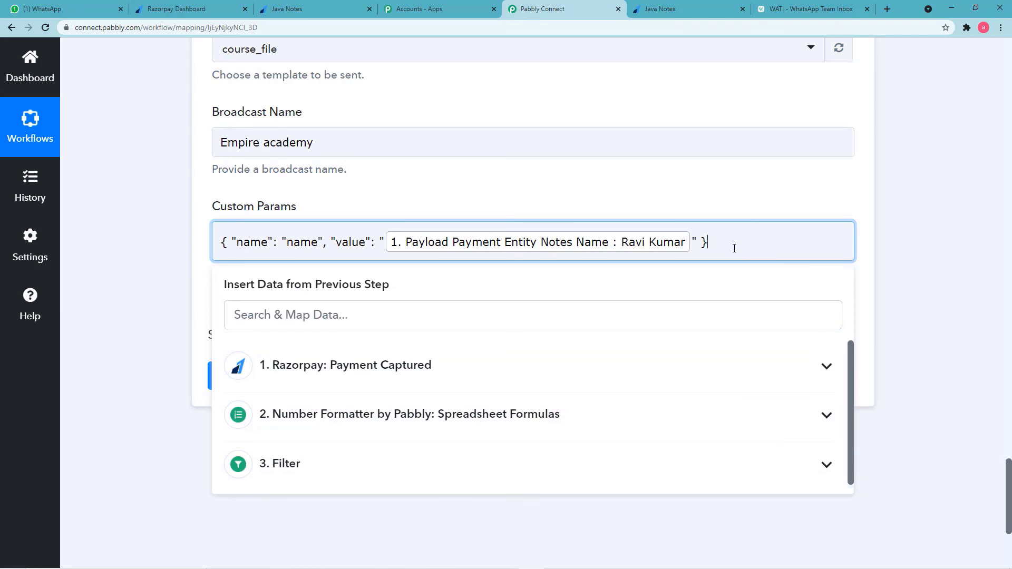
text(,)
click(841, 11)
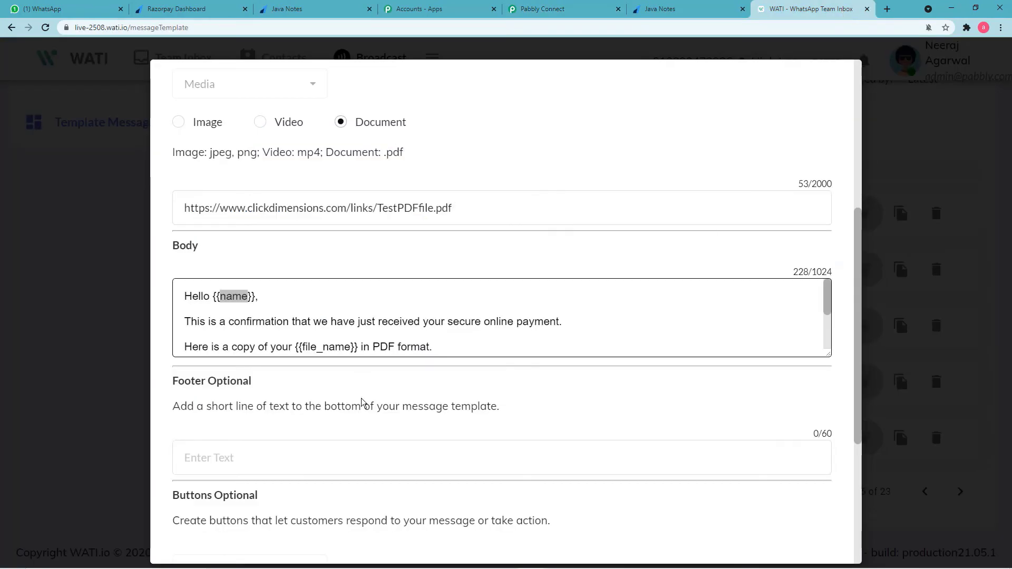
scroll(310, 349, down, 3)
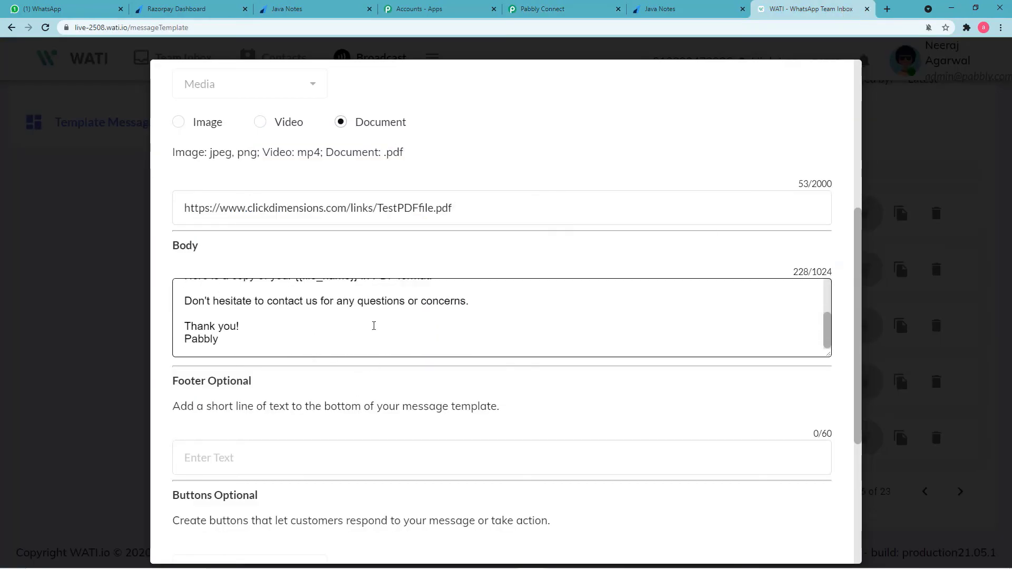
click(541, 9)
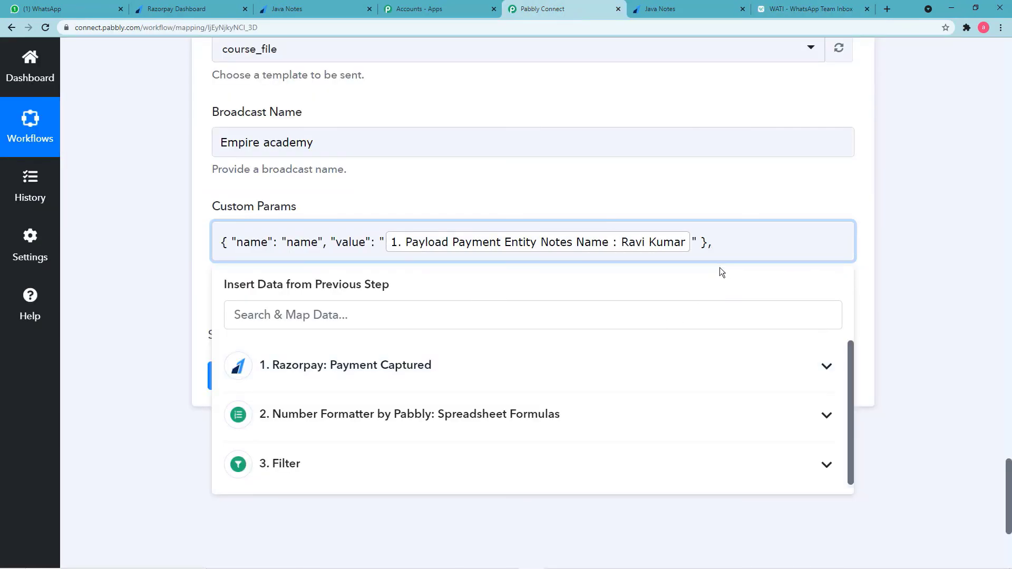
Paste a second example params object after the comma and delete its color name.
click(167, 347)
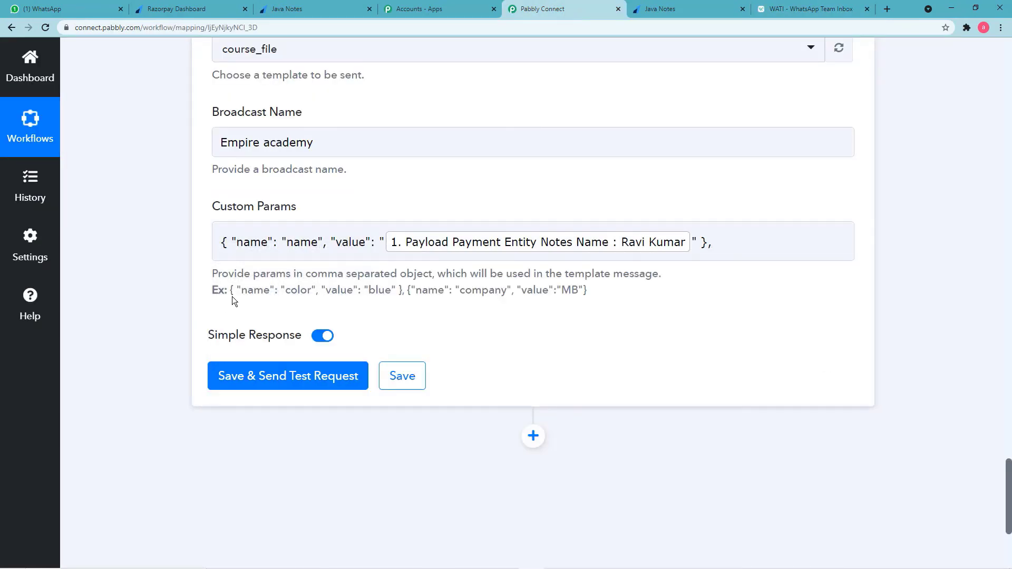
drag(230, 289, 402, 290)
right_click(400, 291)
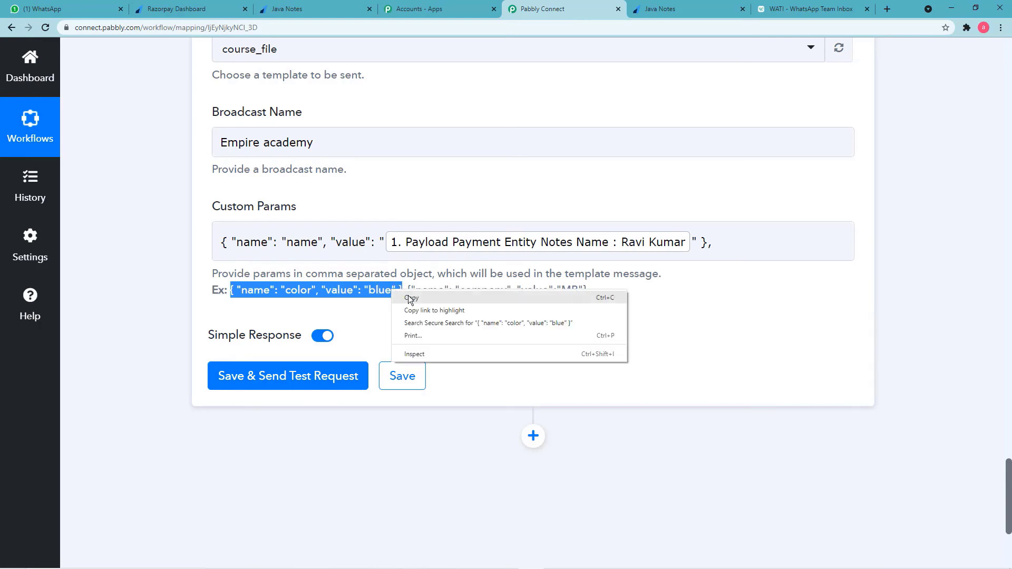
click(408, 297)
right_click(711, 243)
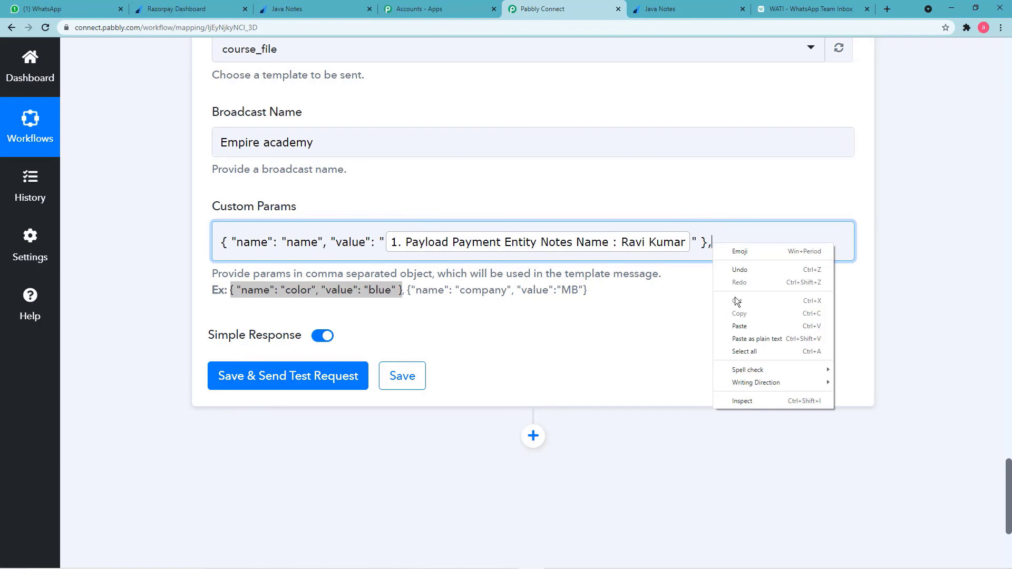
click(740, 326)
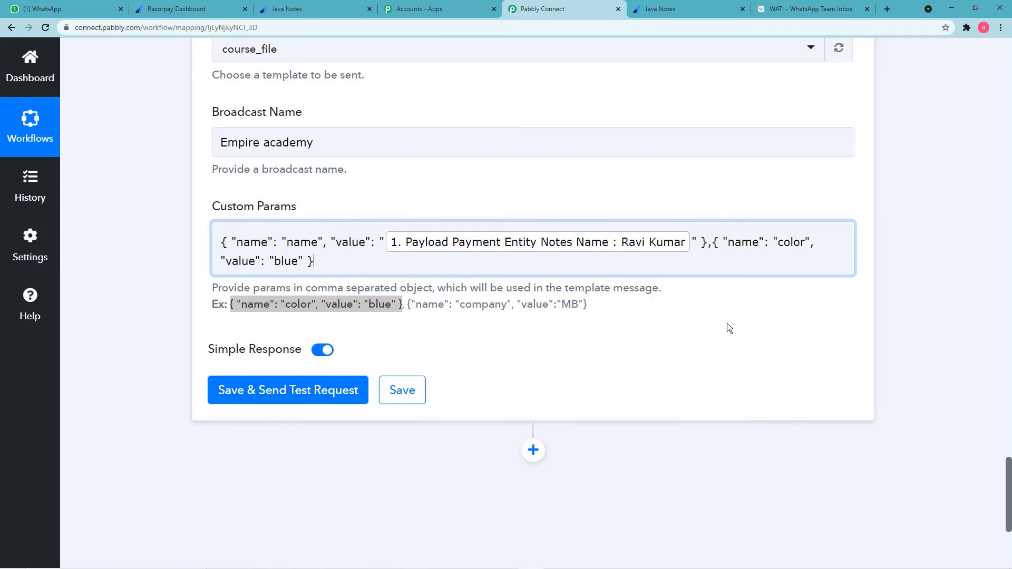
click(803, 243)
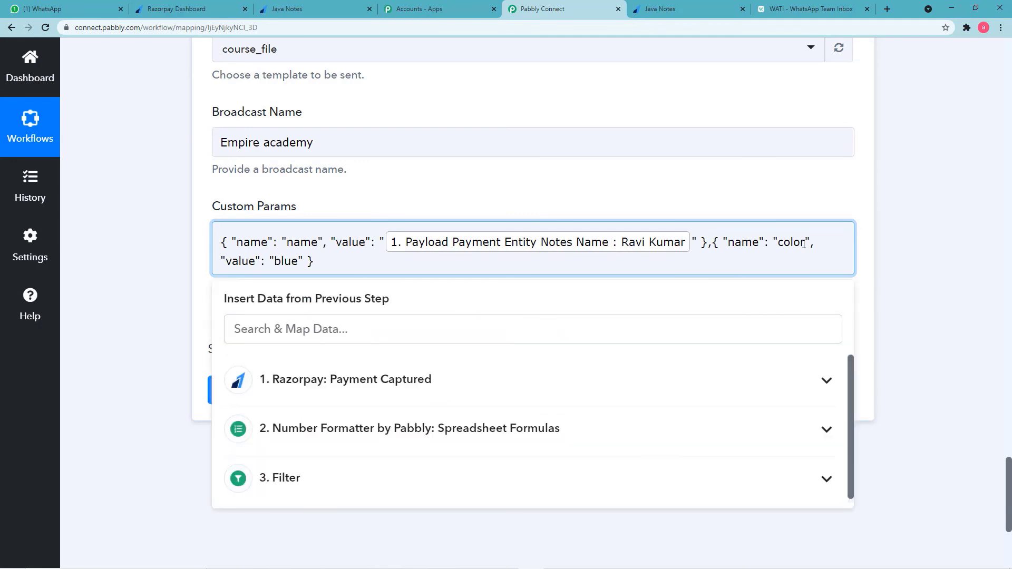
key(BackSpace)
key(BackSpace)
key(BackSpace)
key(BackSpace)
key(BackSpace)
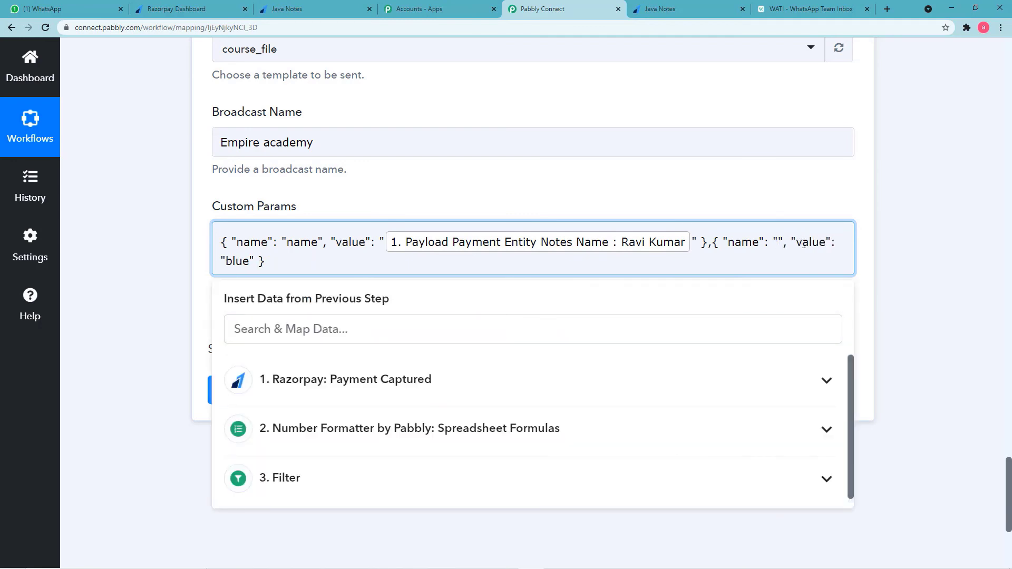
click(785, 9)
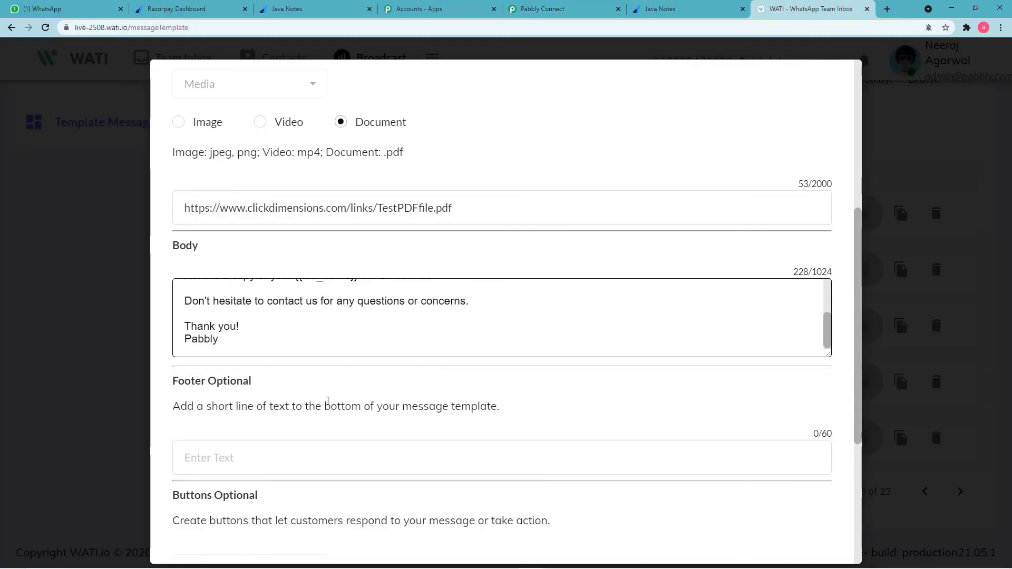
Copy the file_name variable from course_file's message body in WATI.
scroll(325, 346, up, 3)
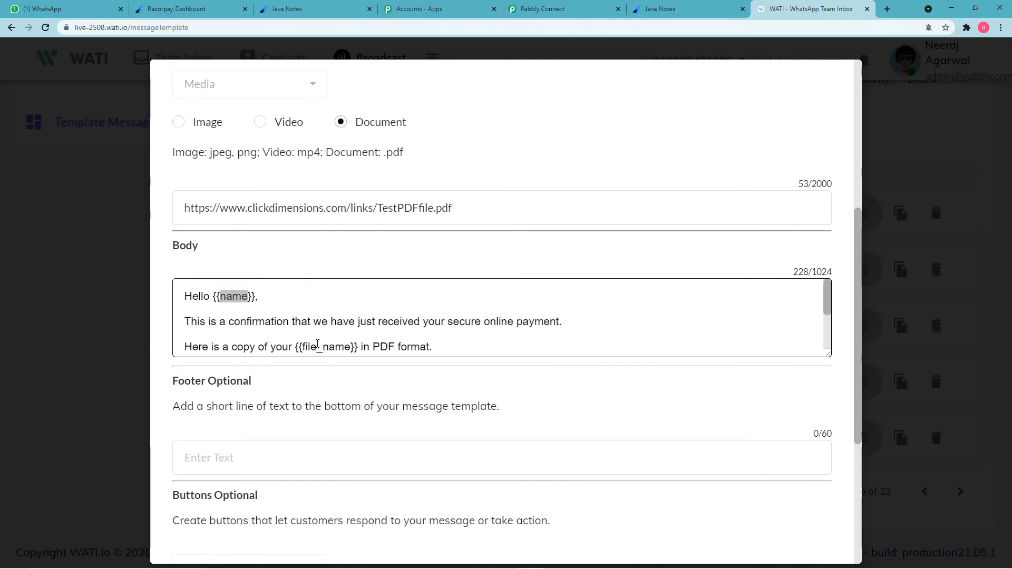
scroll(311, 337, down, 3)
scroll(310, 320, up, 3)
key(ctrl+a)
click(335, 342)
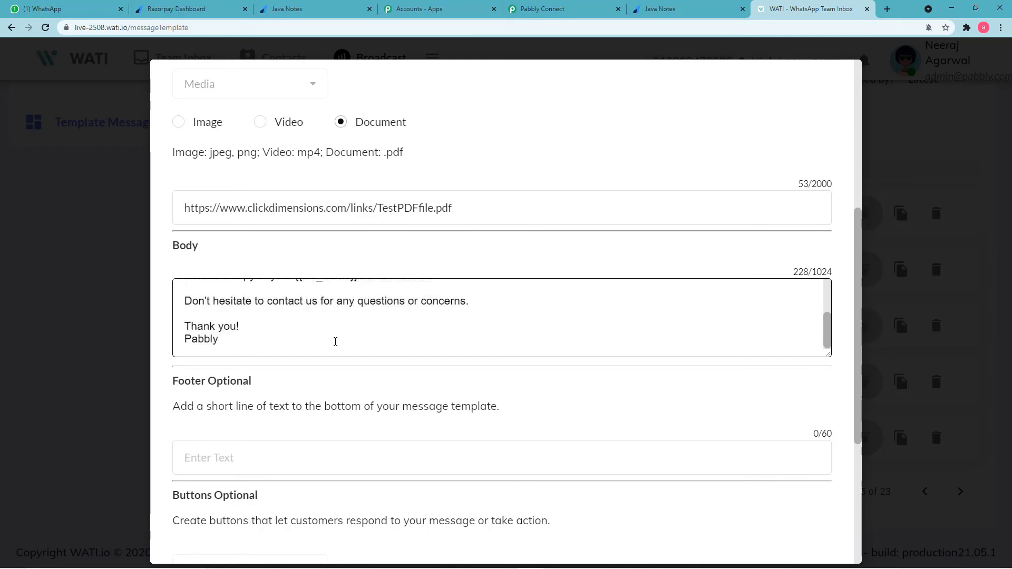
scroll(318, 337, up, 3)
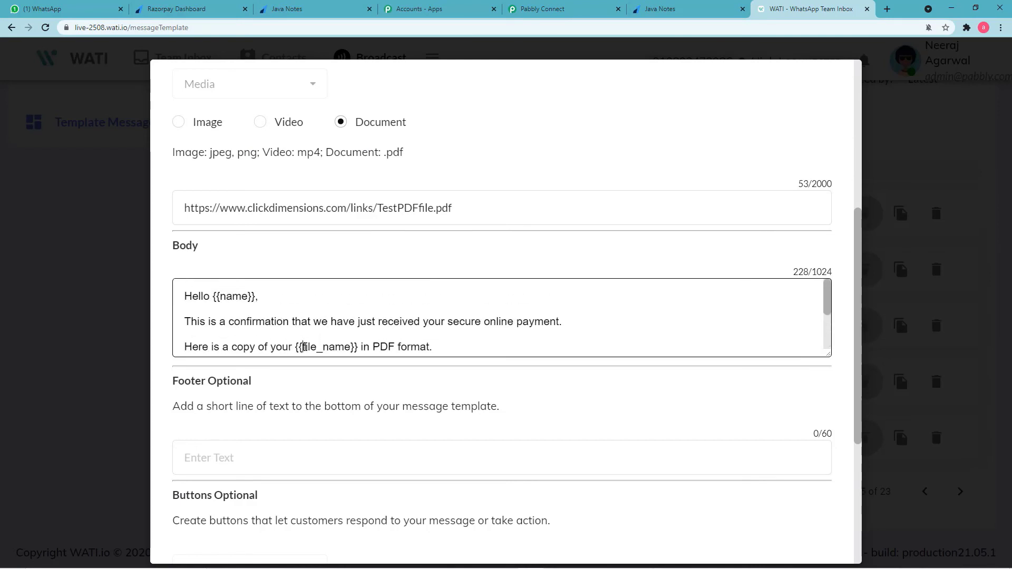
drag(304, 346, 332, 347)
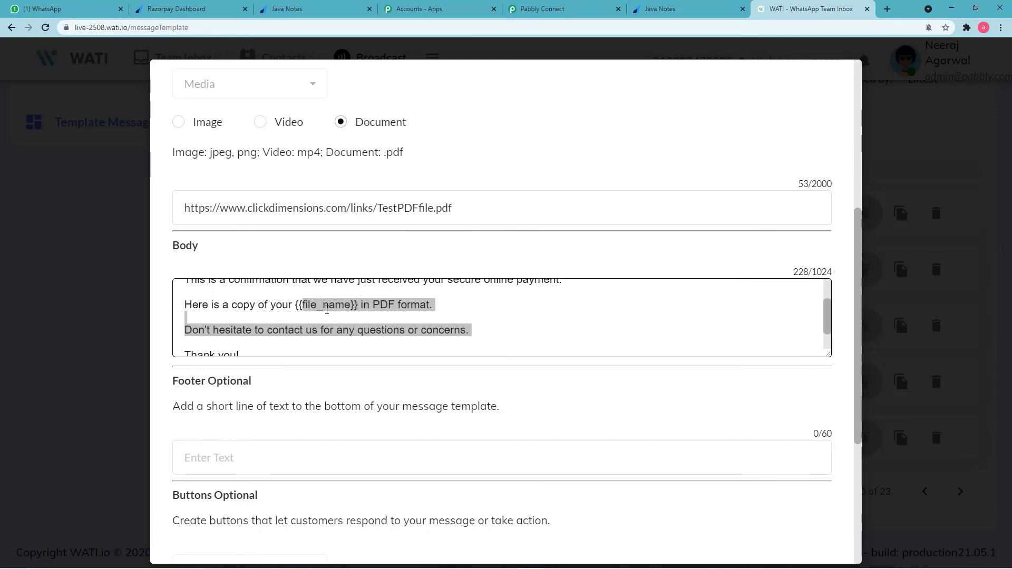
drag(350, 305, 304, 311)
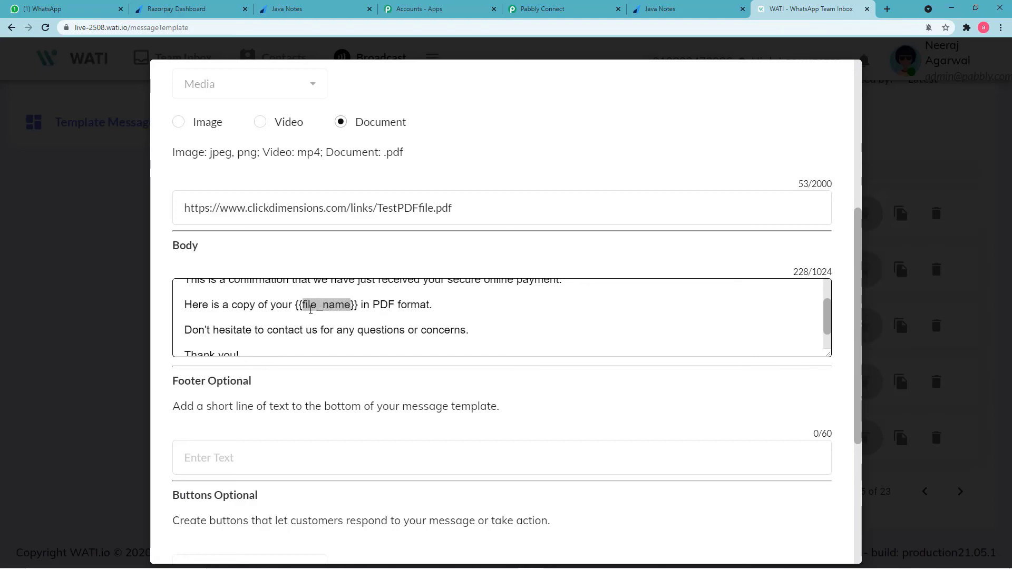
right_click(311, 310)
click(337, 315)
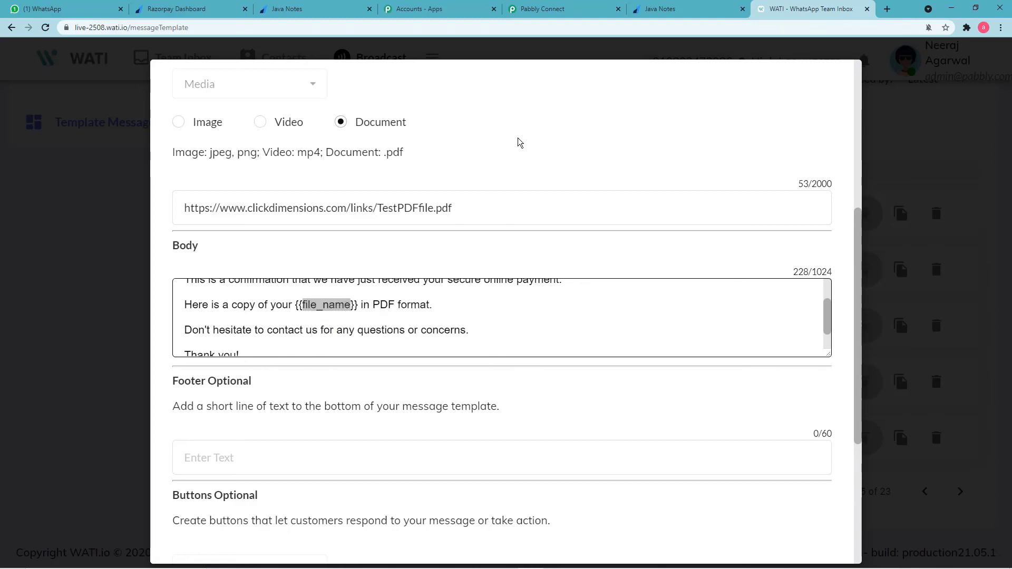
click(544, 15)
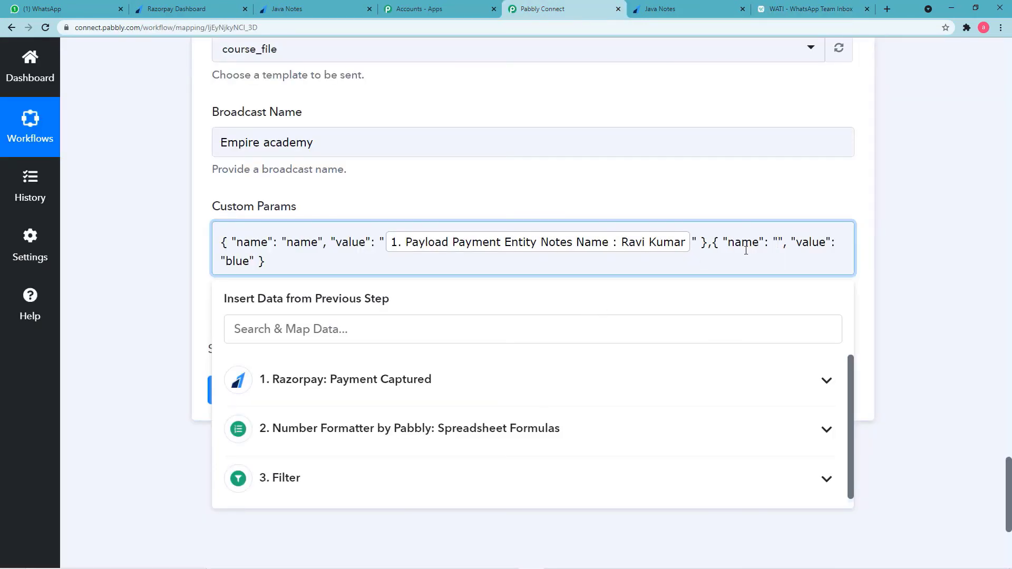
Name the second custom param file_name and delete its blue placeholder value.
key(ctrl+v)
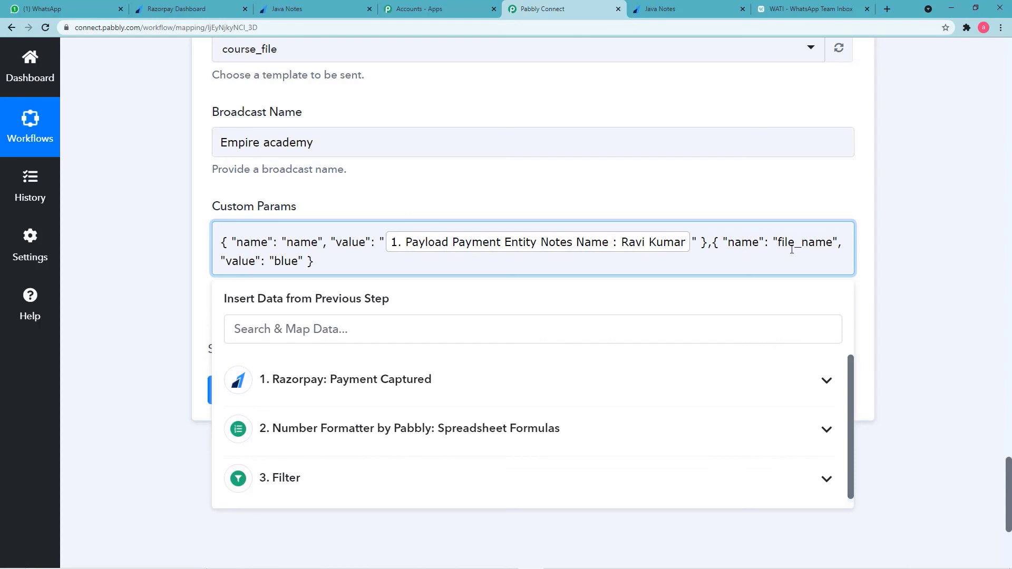
click(299, 261)
key(BackSpace)
key(BackSpace)
key(BackSpace)
key(BackSpace)
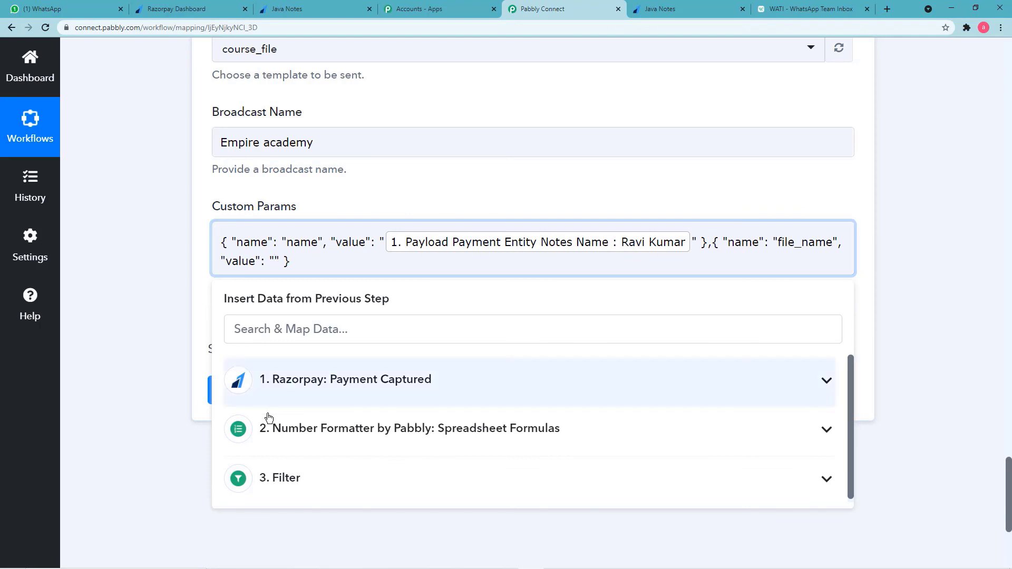
scroll(338, 411, down, 1)
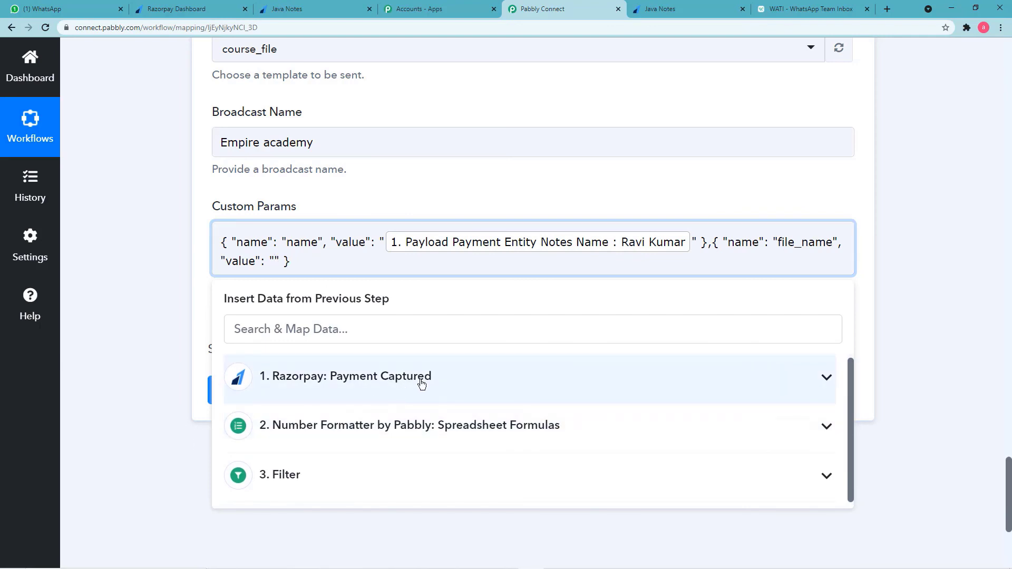
click(422, 383)
scroll(438, 477, down, 4)
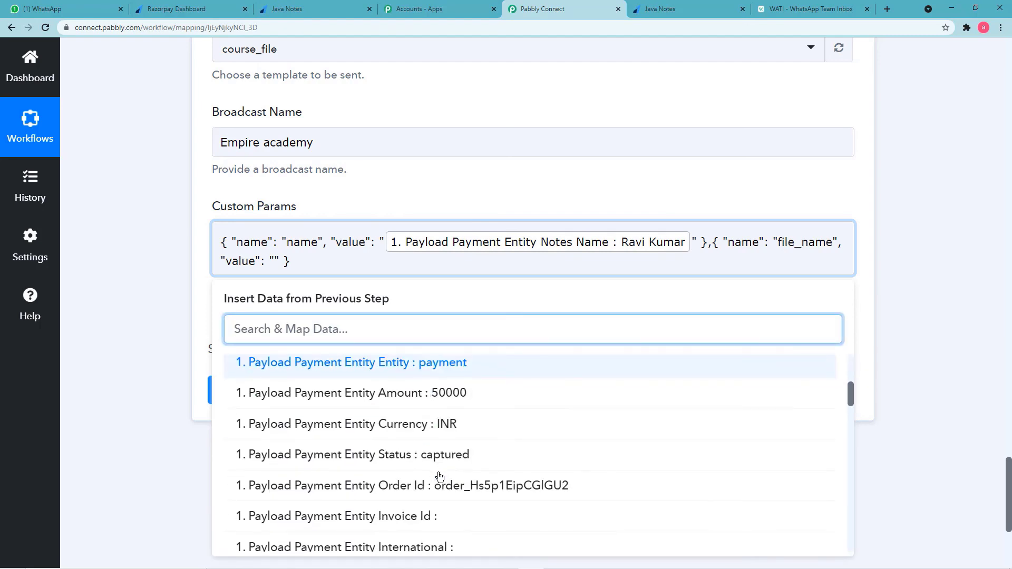
scroll(438, 474, down, 4)
scroll(436, 473, down, 3)
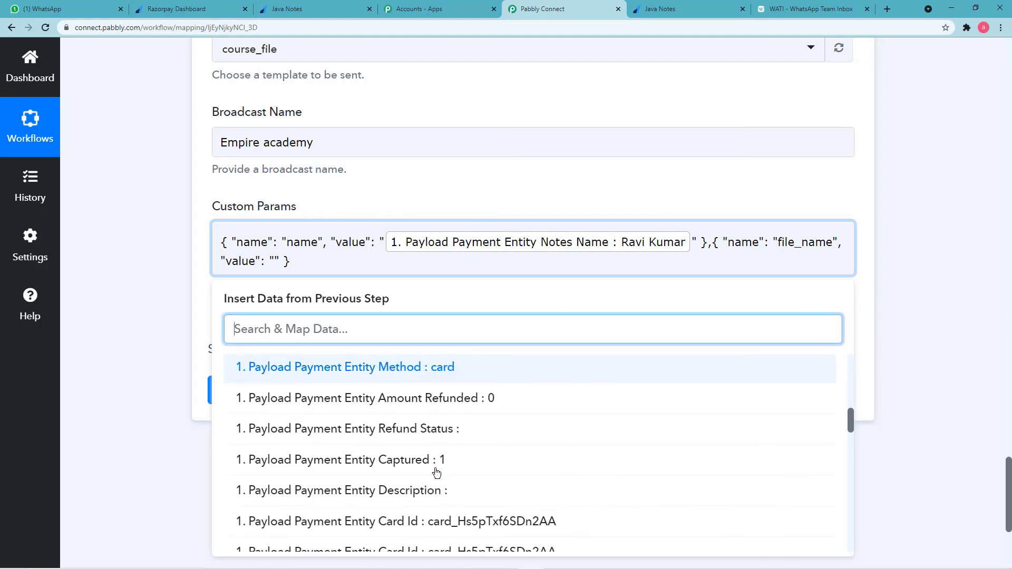
click(138, 432)
Copy the 'Java Notes' product title from the Razorpay payment-success page.
click(646, 16)
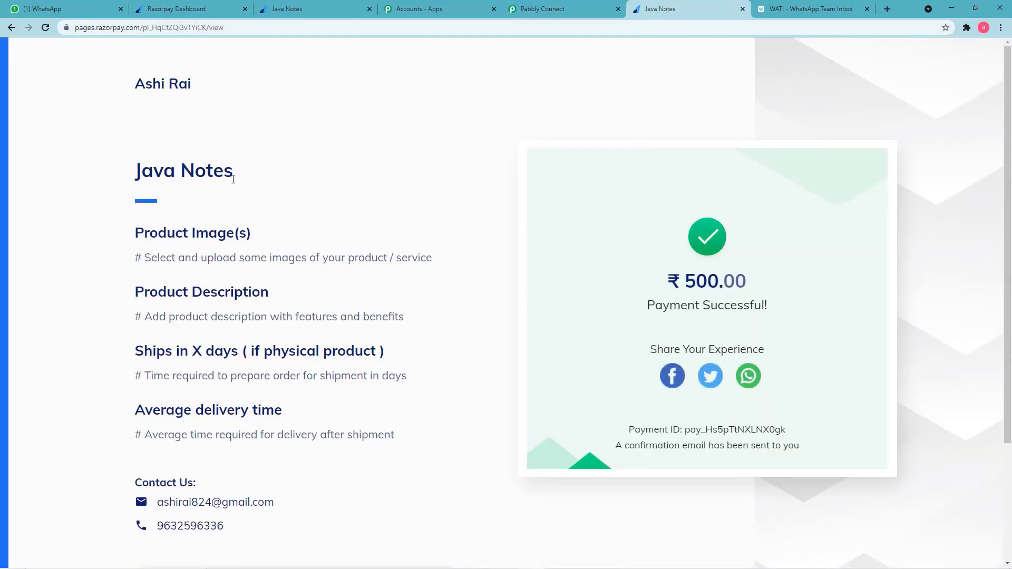
mouse_move(232, 174)
mouse_down()
mouse_move(161, 185)
mouse_move(132, 172)
mouse_move(226, 179)
mouse_up()
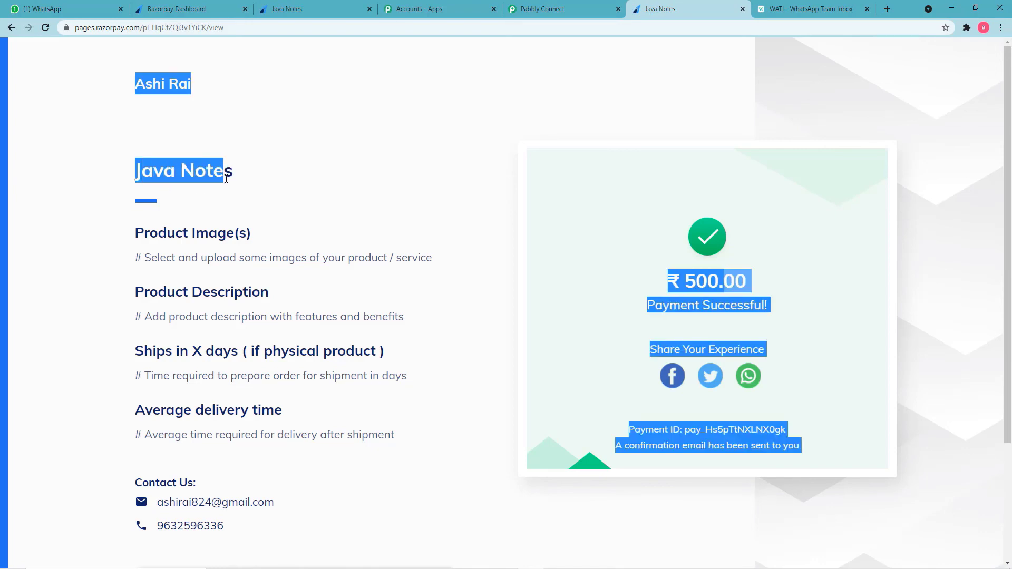
drag(124, 172, 233, 178)
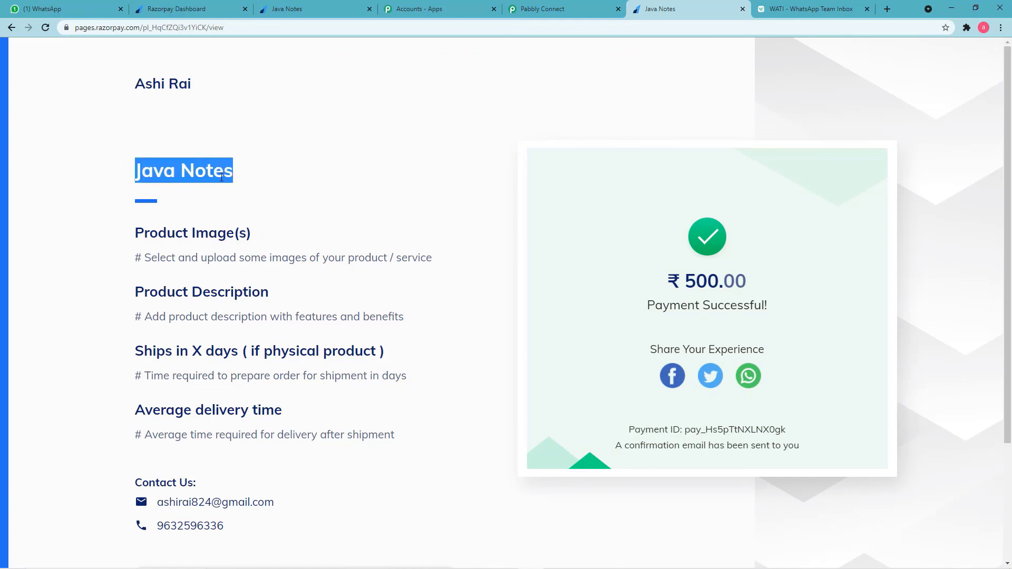
right_click(221, 178)
click(237, 189)
click(542, 9)
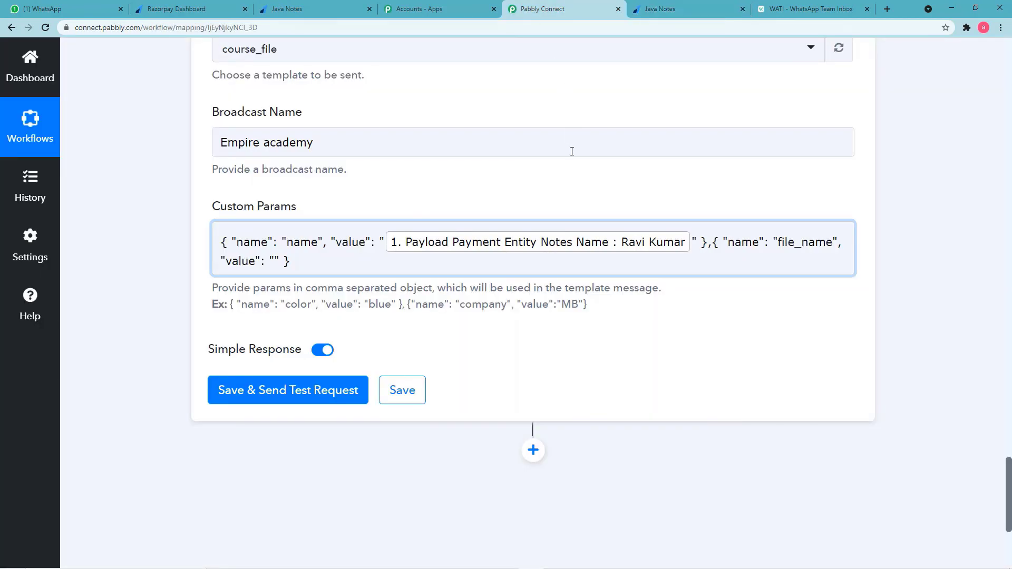
Paste 'Java Notes' as the file_name custom parameter value, checking it against the WATI template body.
click(272, 261)
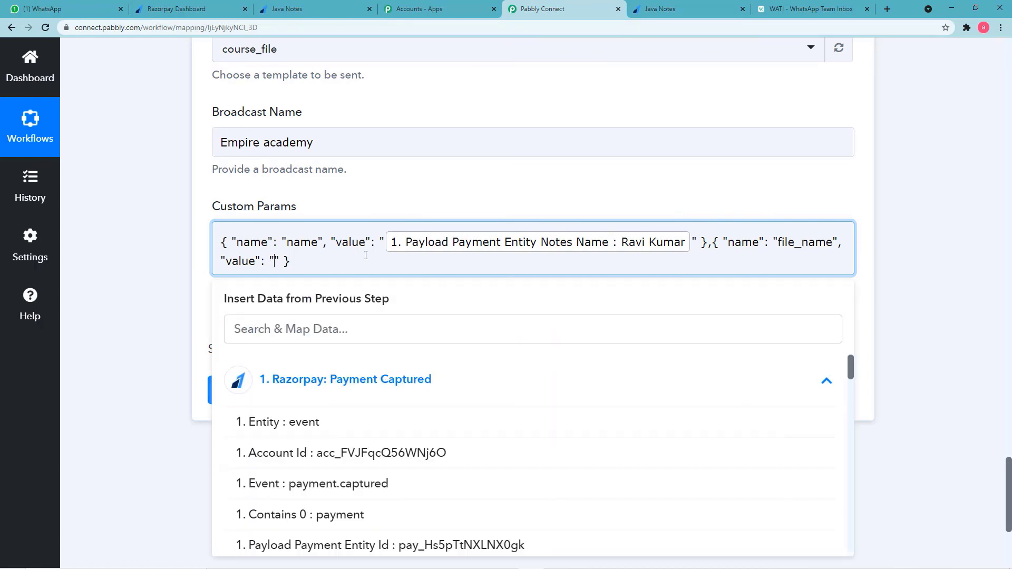
key(ctrl+v)
click(181, 293)
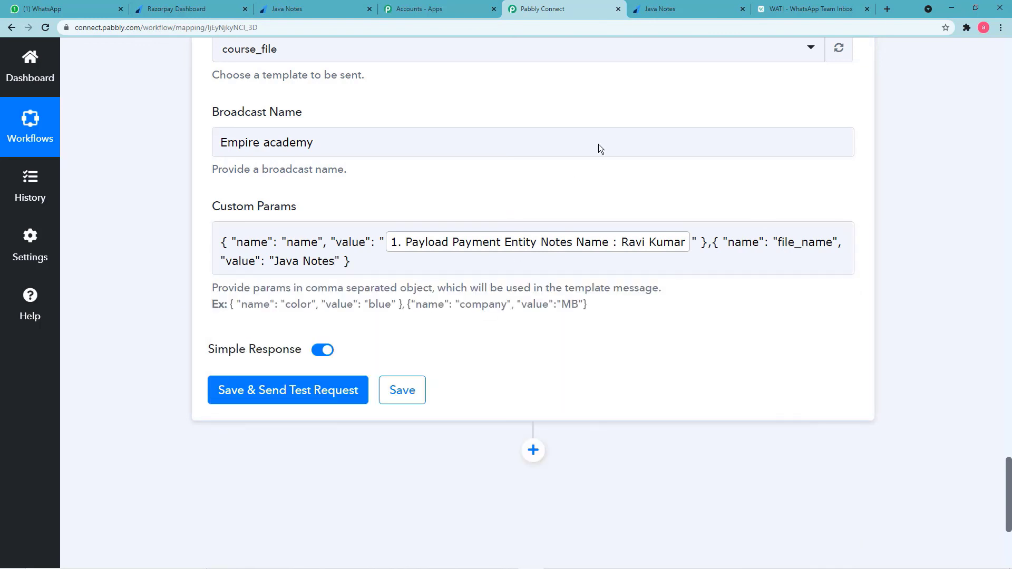
click(783, 8)
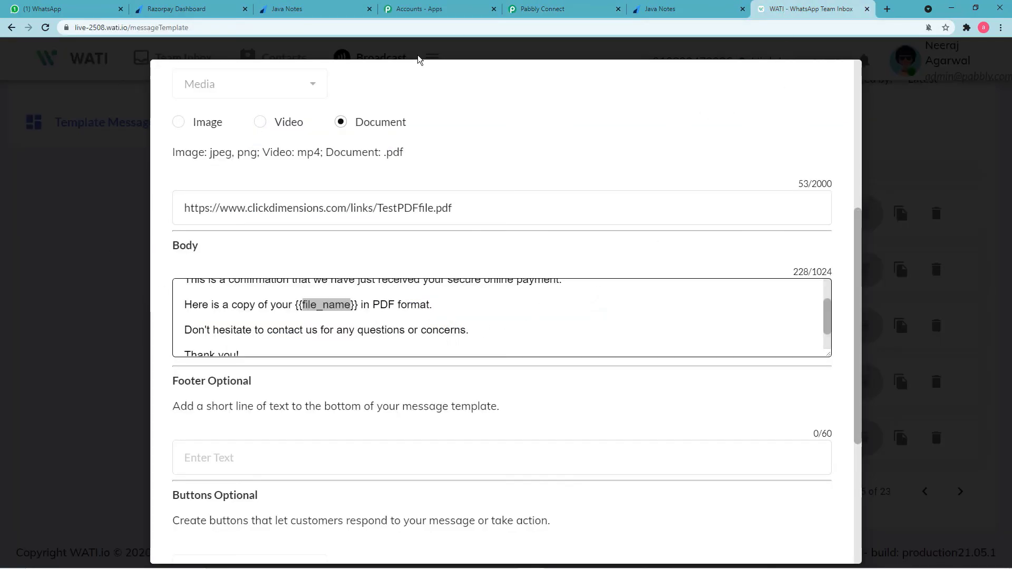
click(542, 9)
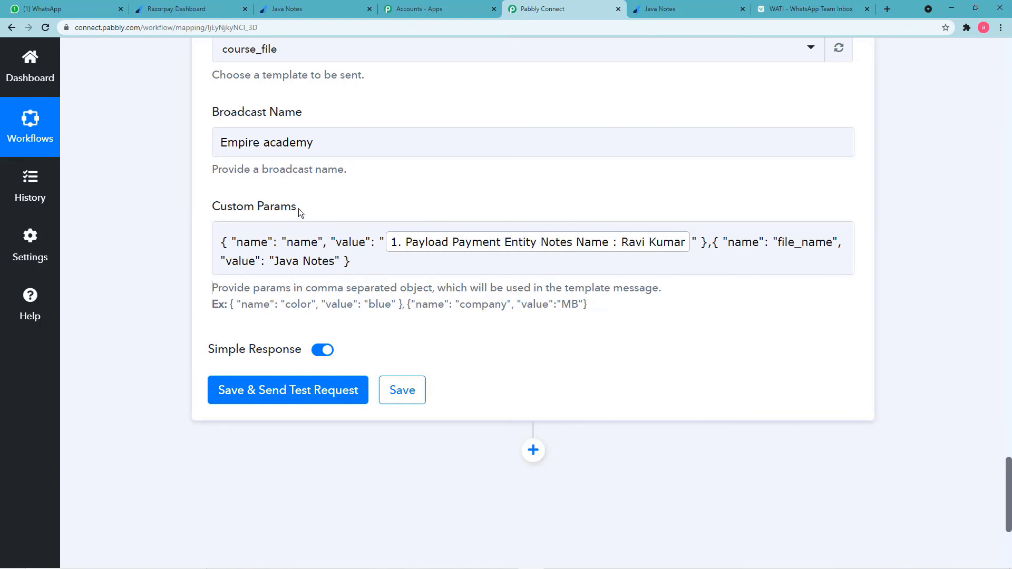
scroll(394, 324, up, 2)
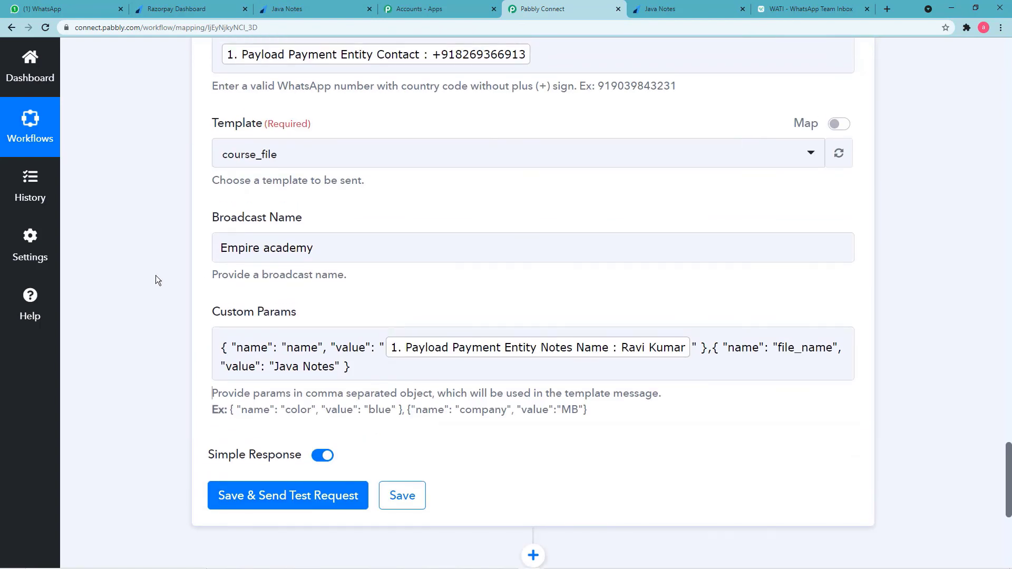
scroll(156, 275, down, 4)
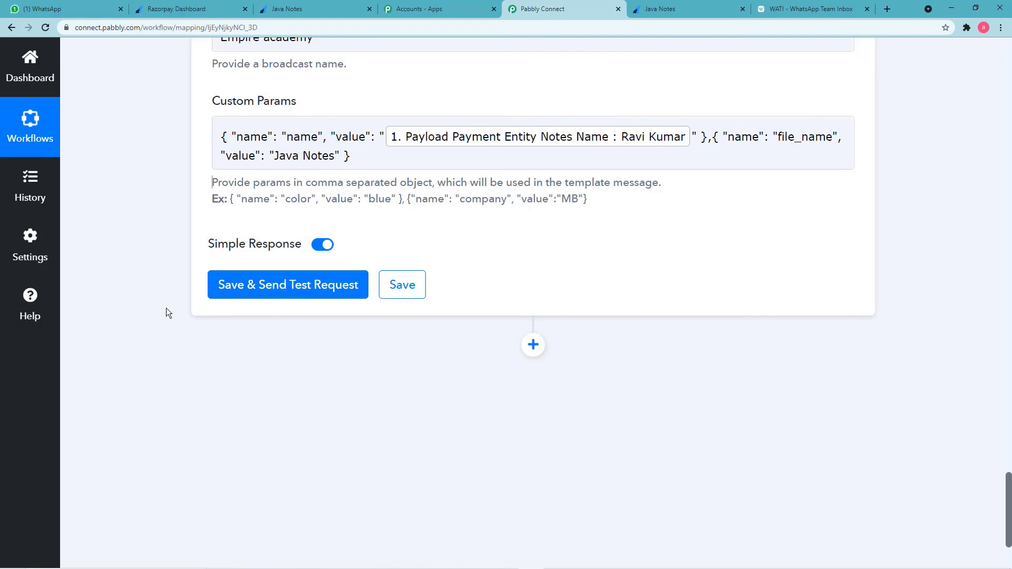
Save the WATI step and send a test request, reviewing the response listing course_file and Java Notes.
click(251, 286)
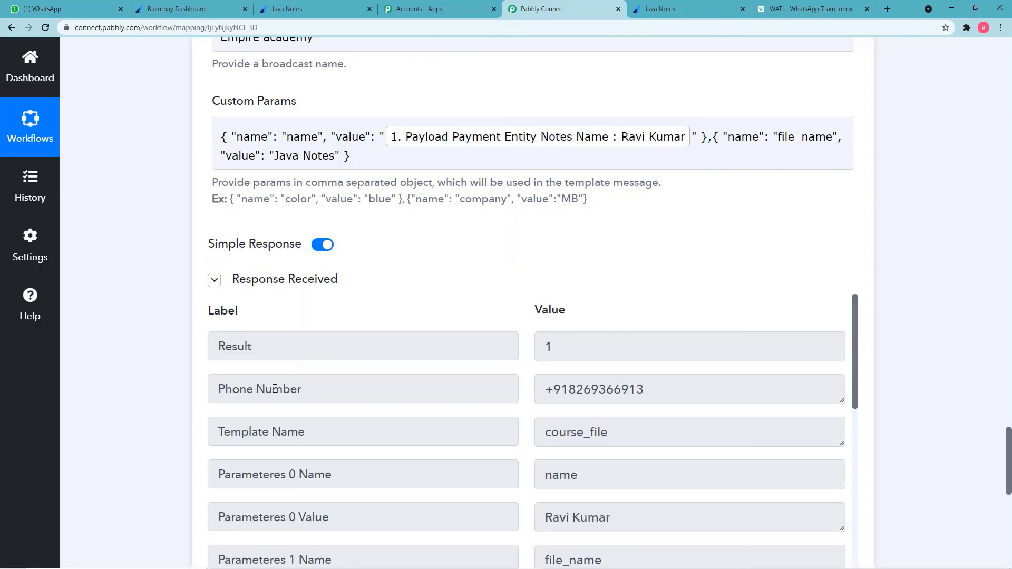
scroll(274, 389, down, 2)
scroll(453, 397, down, 5)
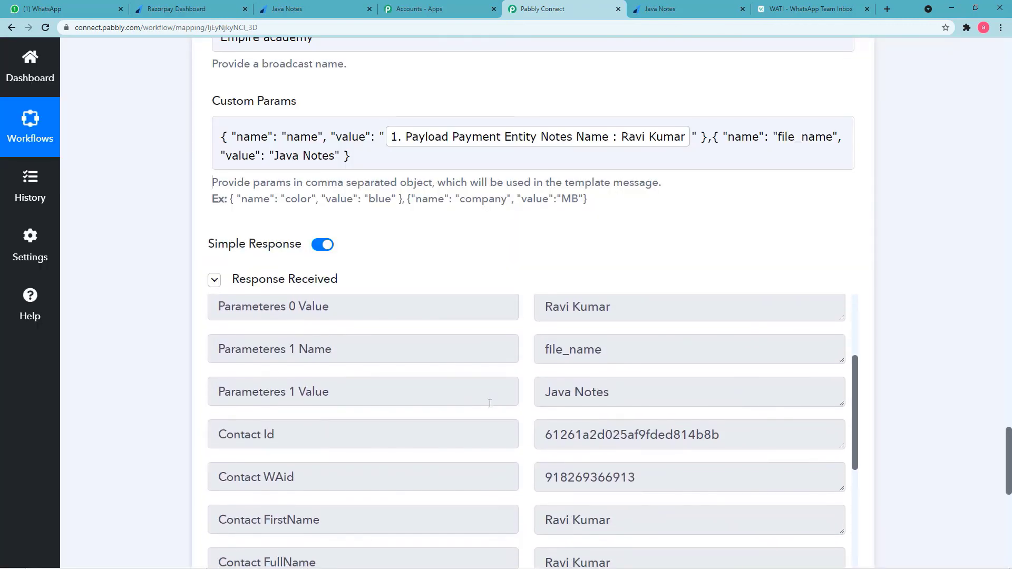
scroll(490, 404, down, 10)
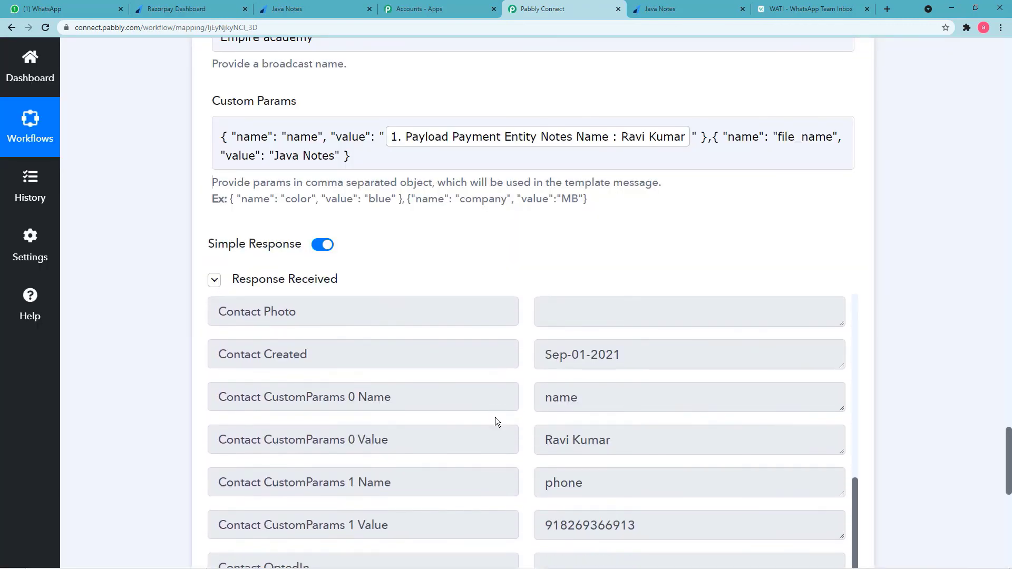
scroll(166, 368, down, 4)
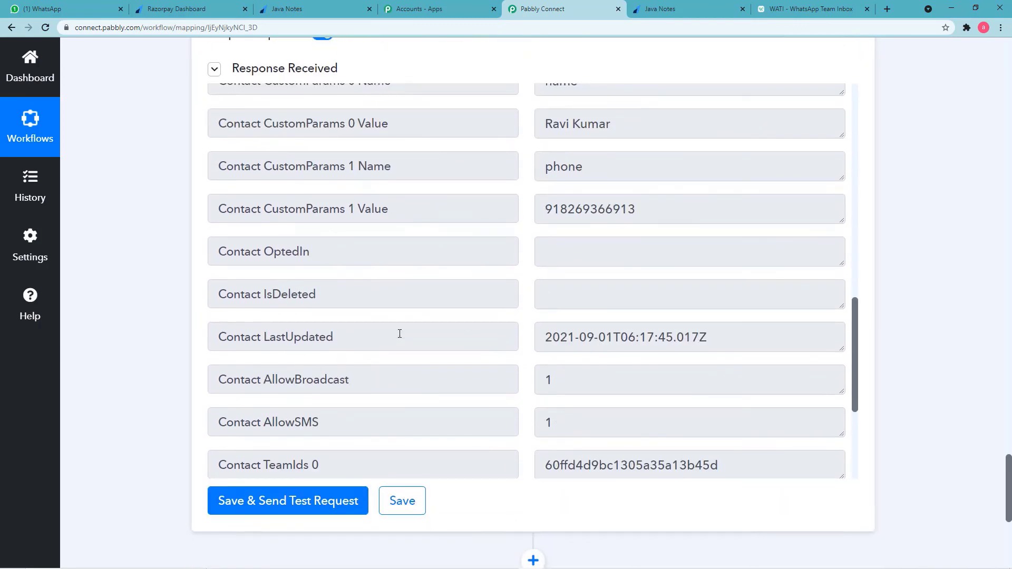
scroll(399, 333, down, 2)
scroll(400, 336, down, 3)
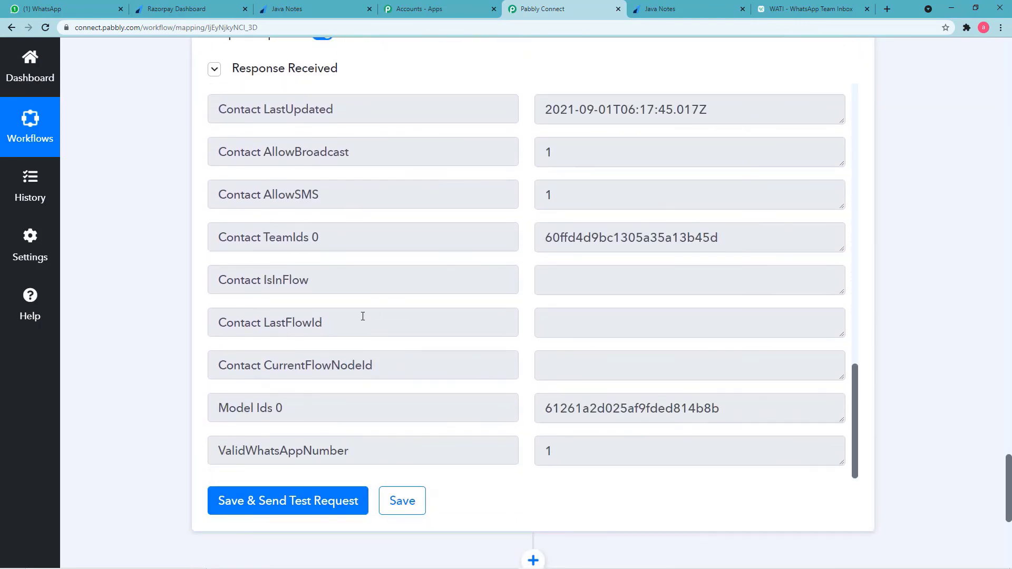
click(65, 9)
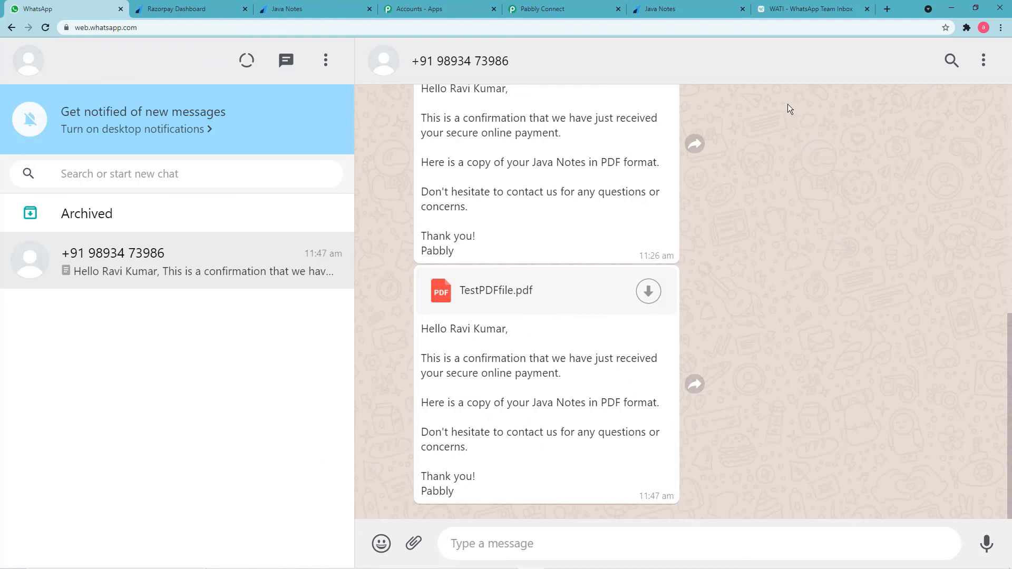
Confirm TestPDFfile.pdf arrived in WhatsApp with the Java Notes payment confirmation.
click(812, 9)
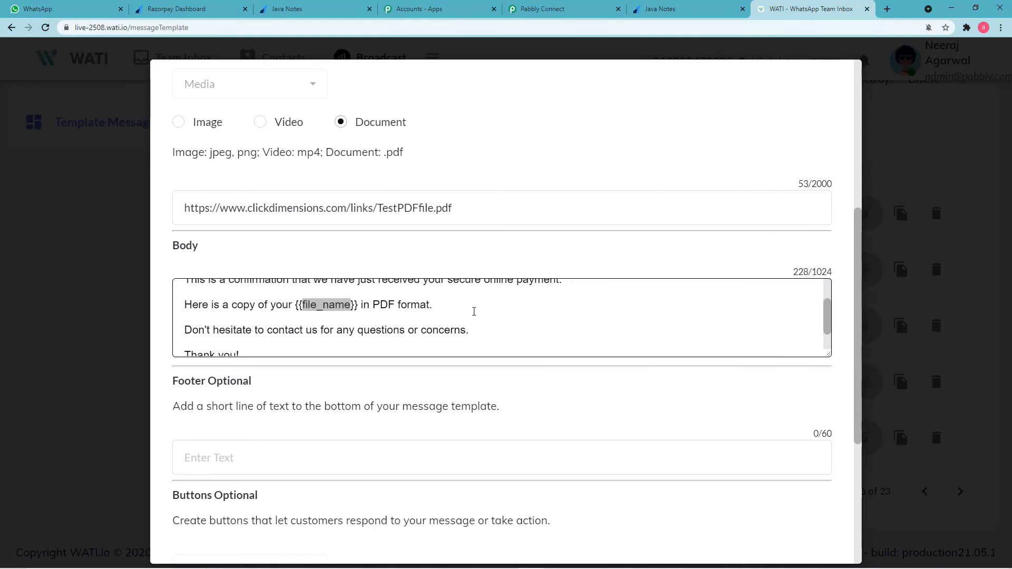
Compare the WATI course_file template's PDF link and {{file_name}} body with the delivered WhatsApp message.
scroll(474, 311, up, 2)
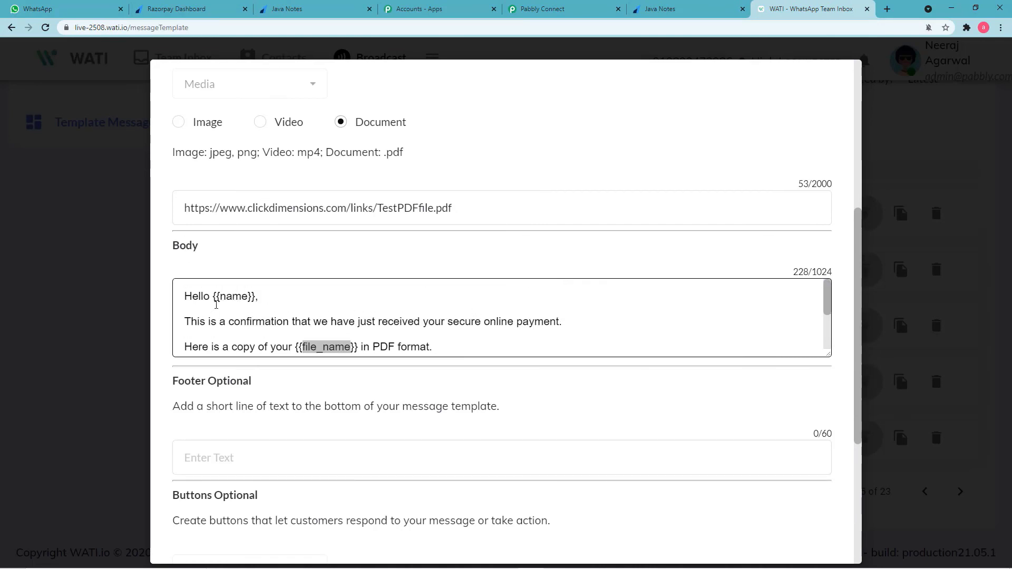
click(207, 11)
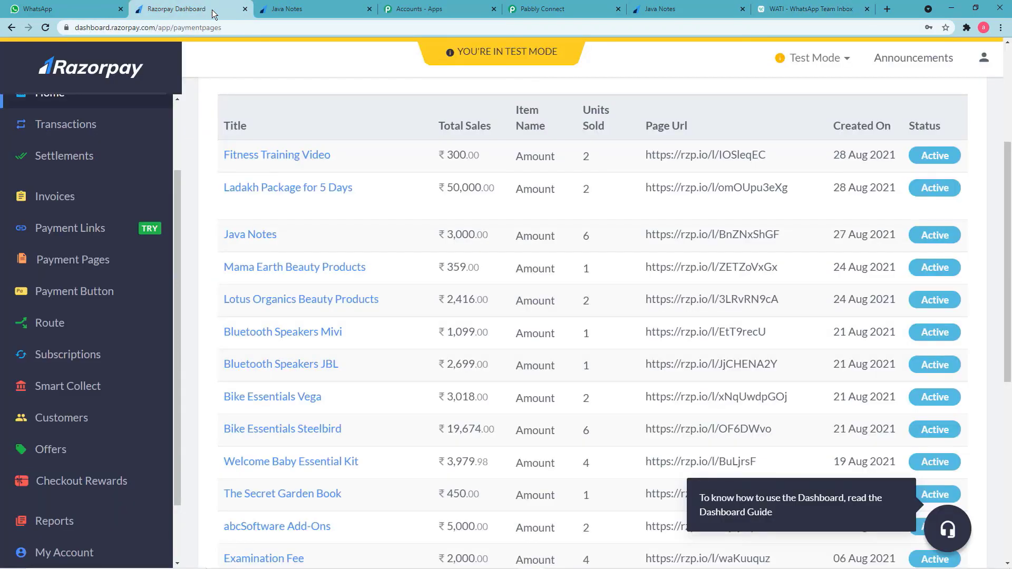
click(533, 9)
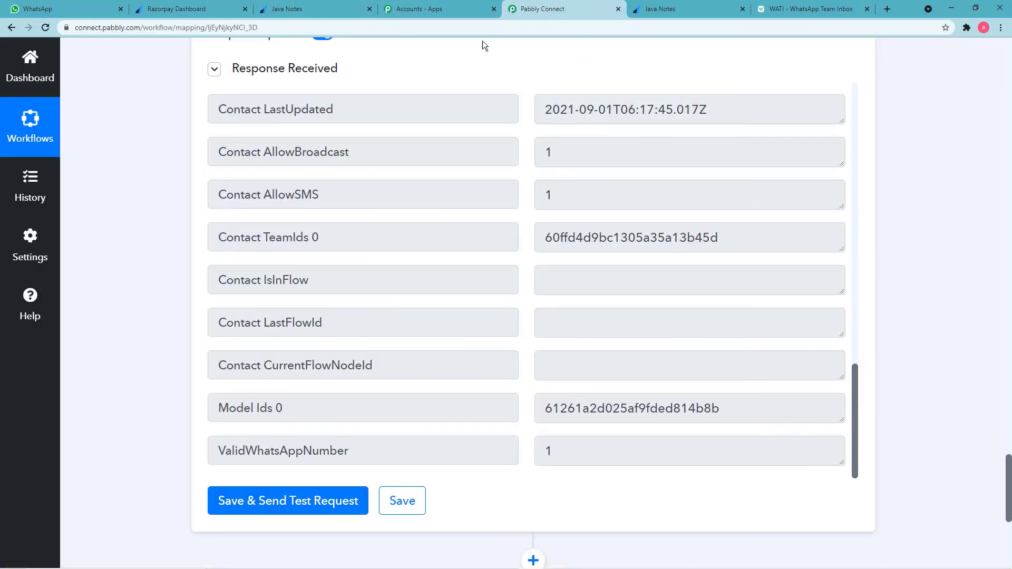
click(73, 9)
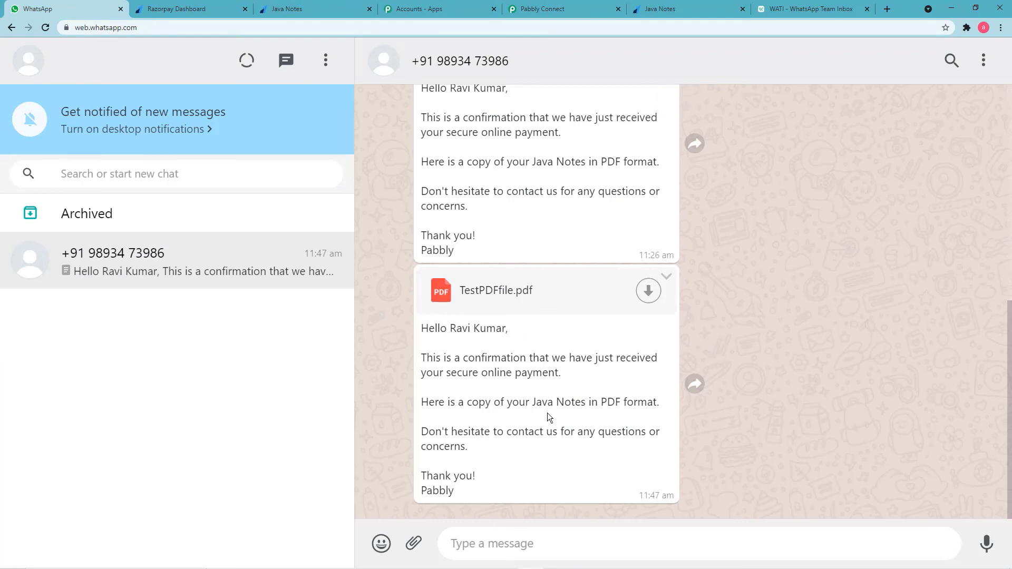
click(828, 11)
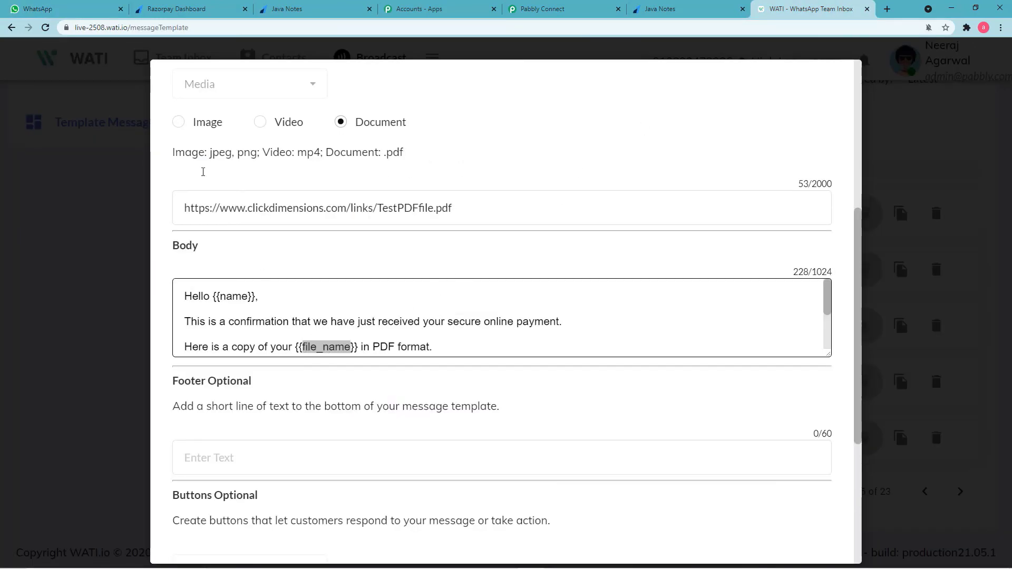
click(79, 9)
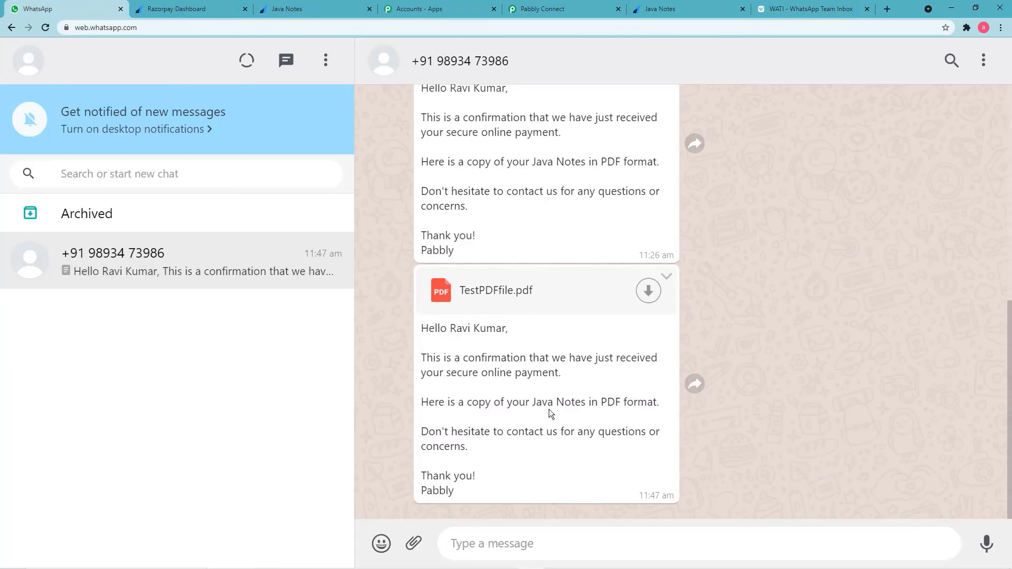
click(534, 11)
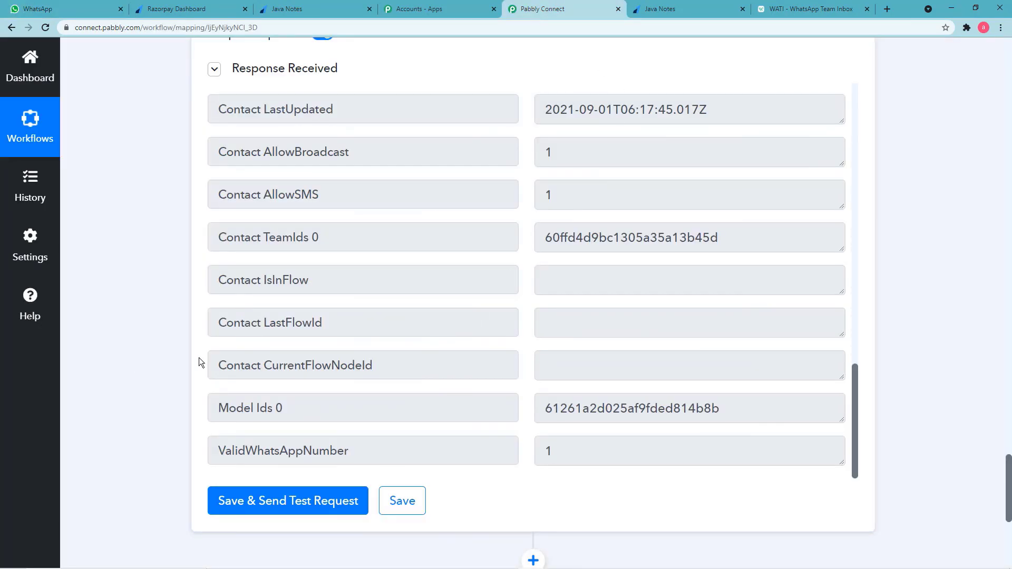
scroll(198, 362, up, 10)
scroll(160, 279, up, 2)
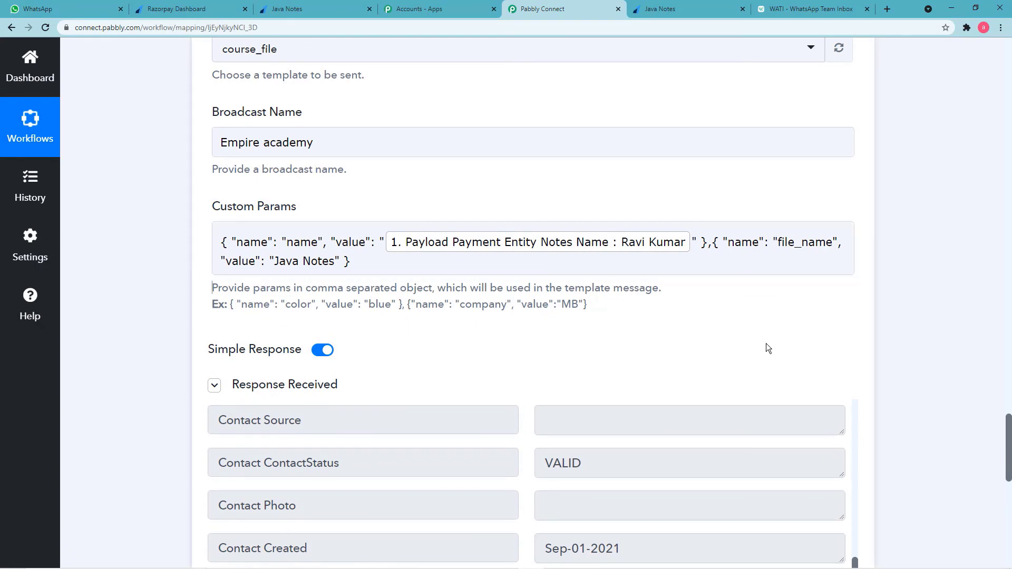
scroll(766, 343, down, 4)
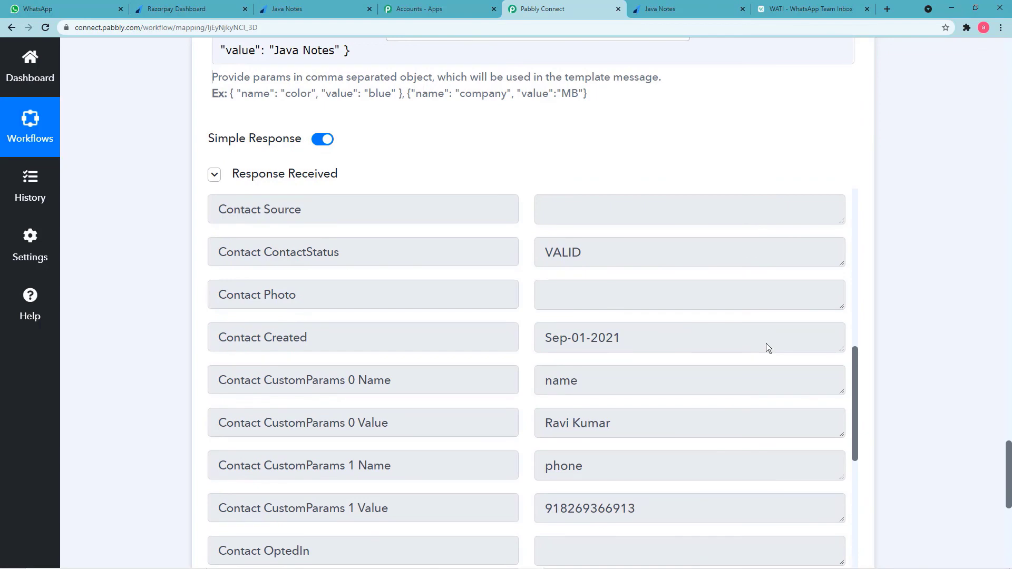
scroll(777, 297, up, 6)
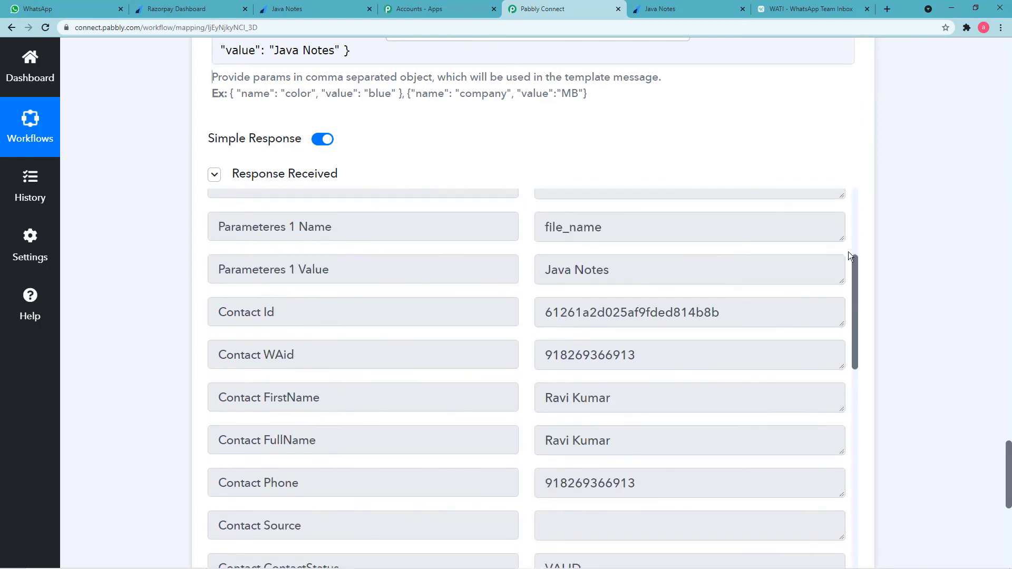
scroll(918, 219, up, 20)
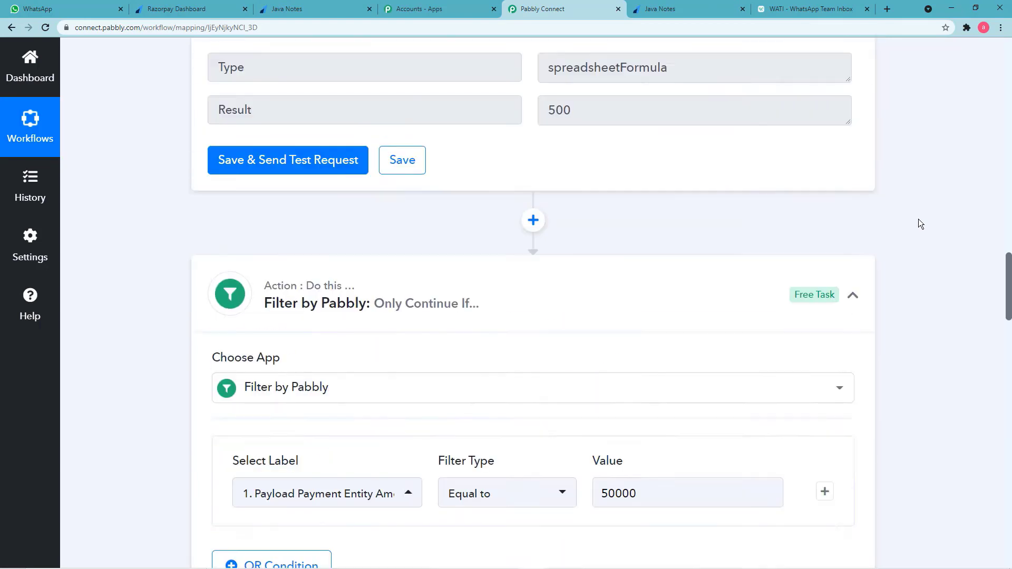
scroll(918, 219, up, 20)
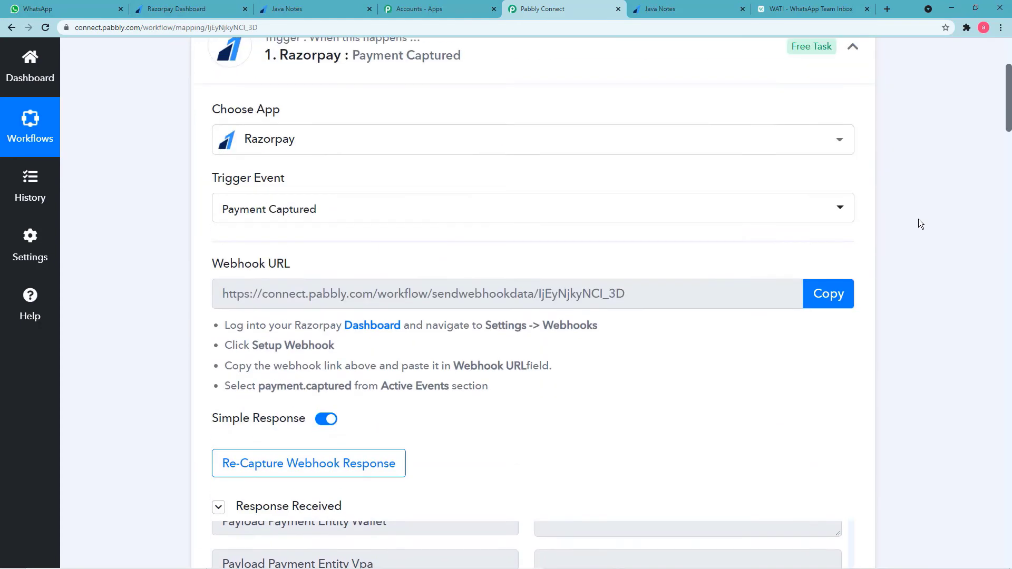
scroll(917, 219, up, 4)
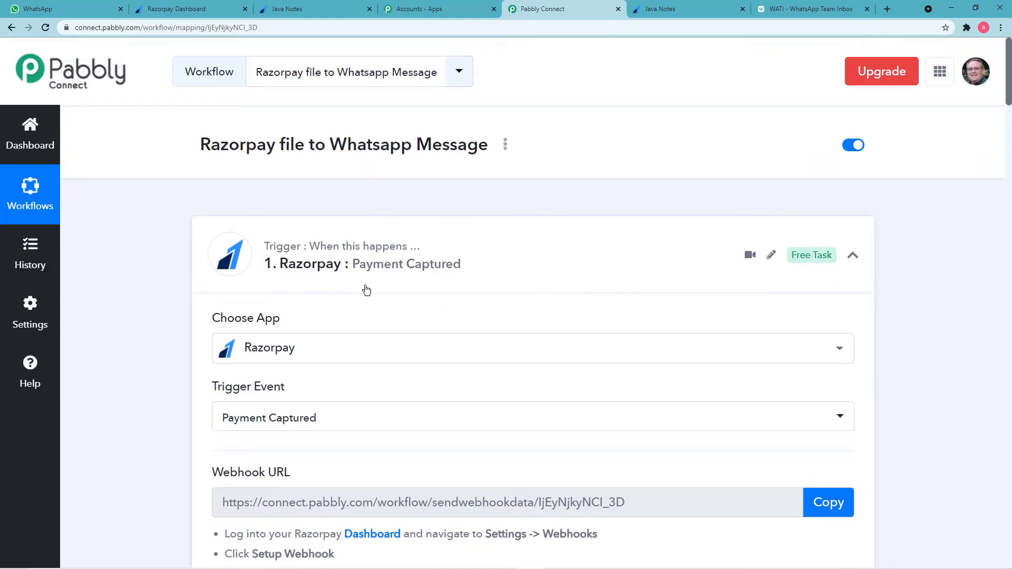
scroll(170, 318, down, 4)
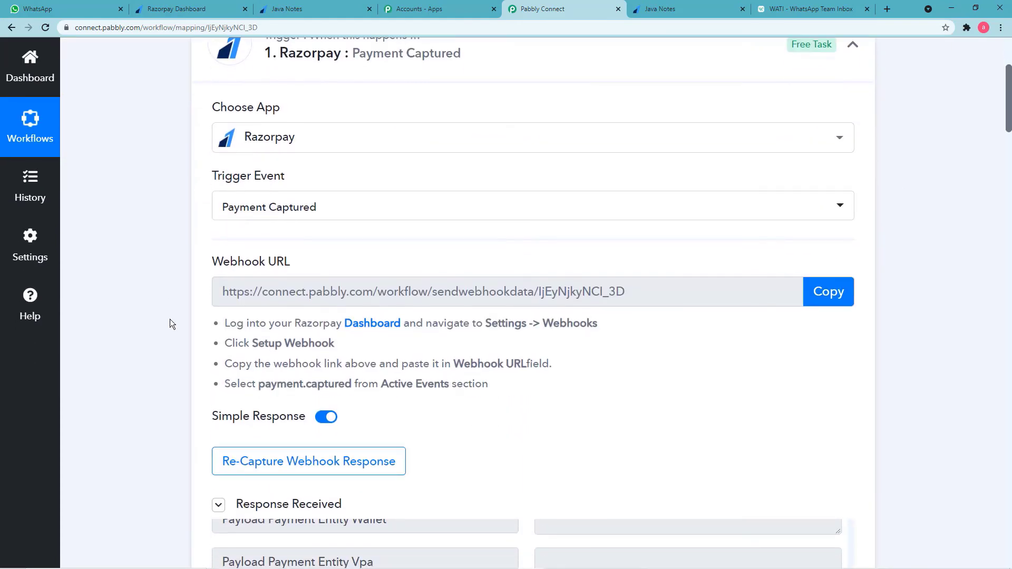
scroll(154, 325, down, 4)
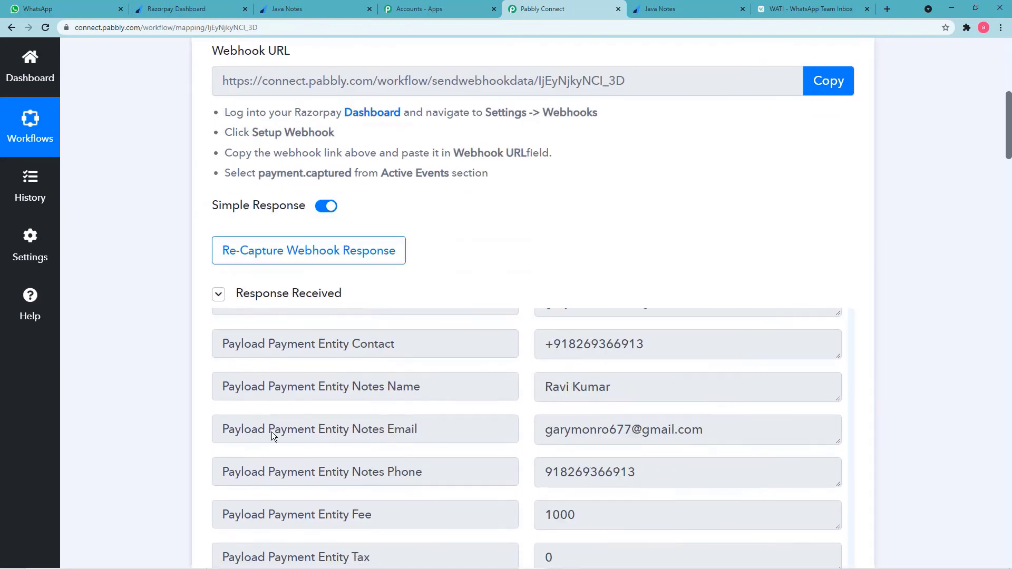
scroll(233, 433, down, 2)
scroll(153, 436, down, 8)
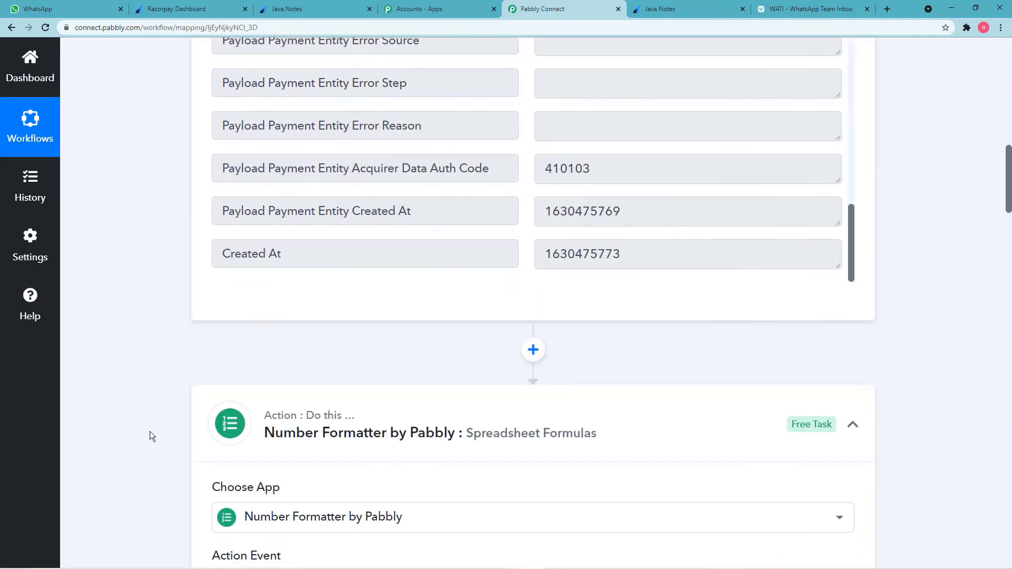
scroll(168, 435, down, 4)
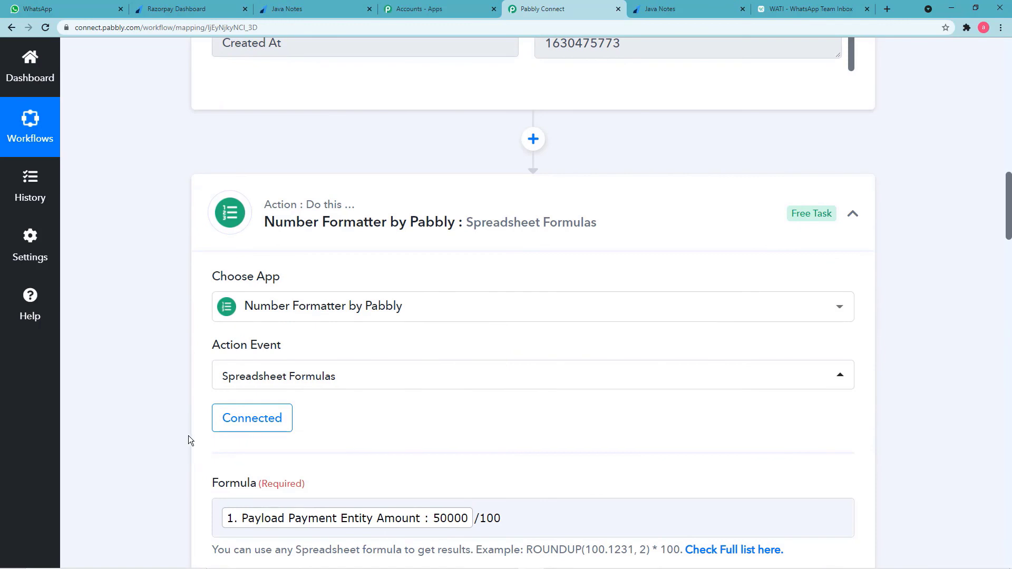
scroll(352, 464, down, 2)
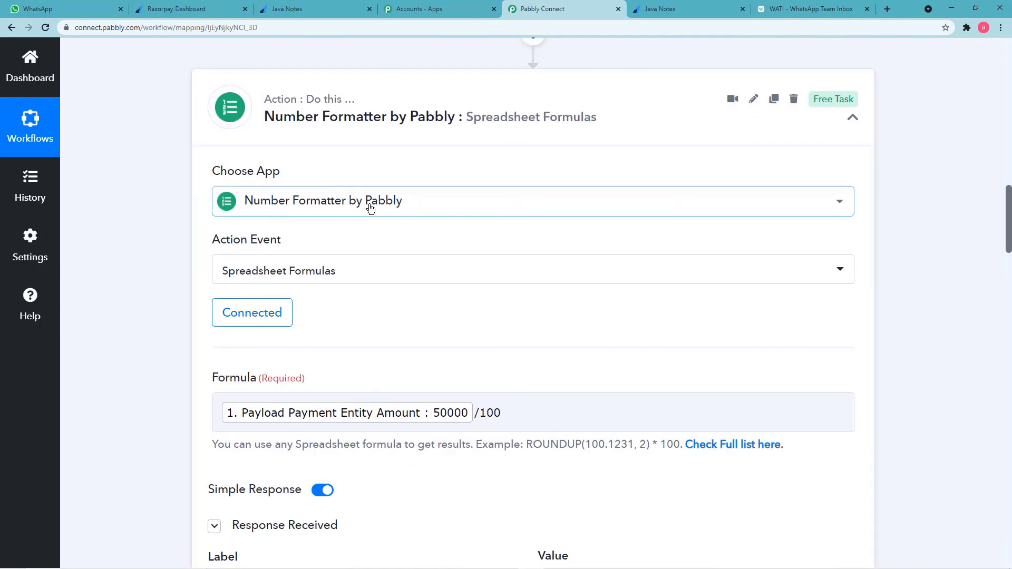
scroll(204, 381, down, 10)
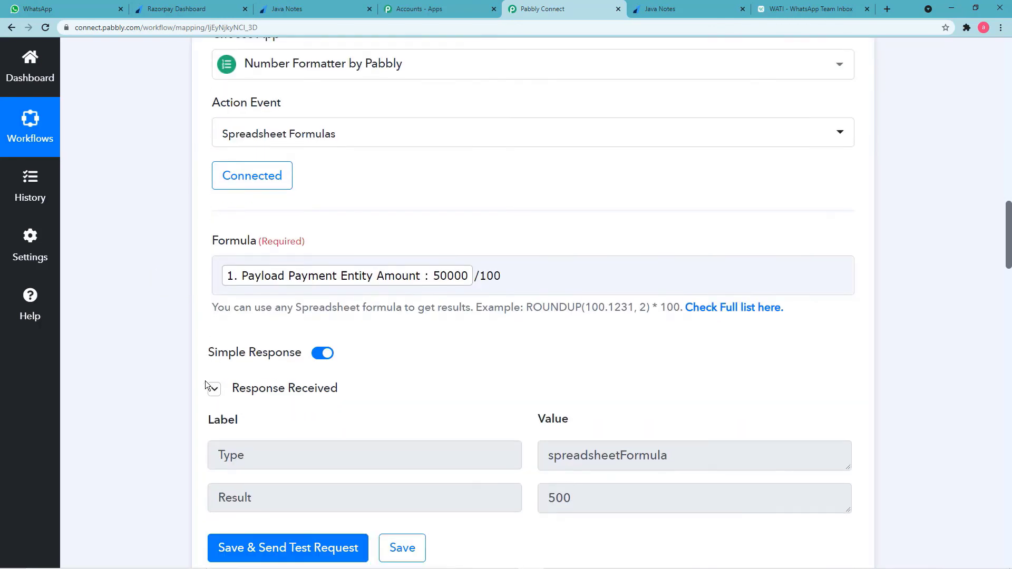
scroll(182, 387, down, 2)
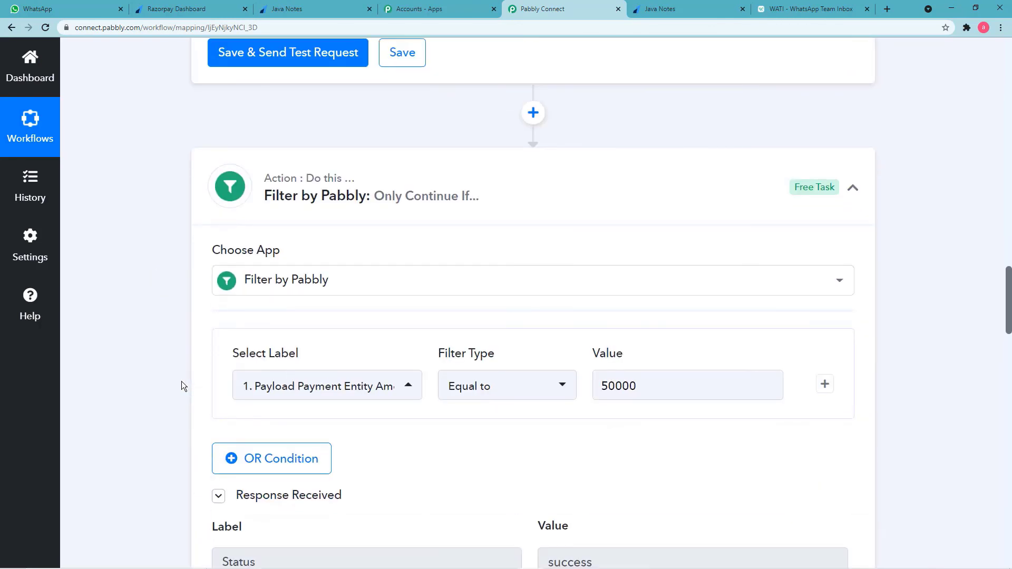
scroll(182, 381, down, 2)
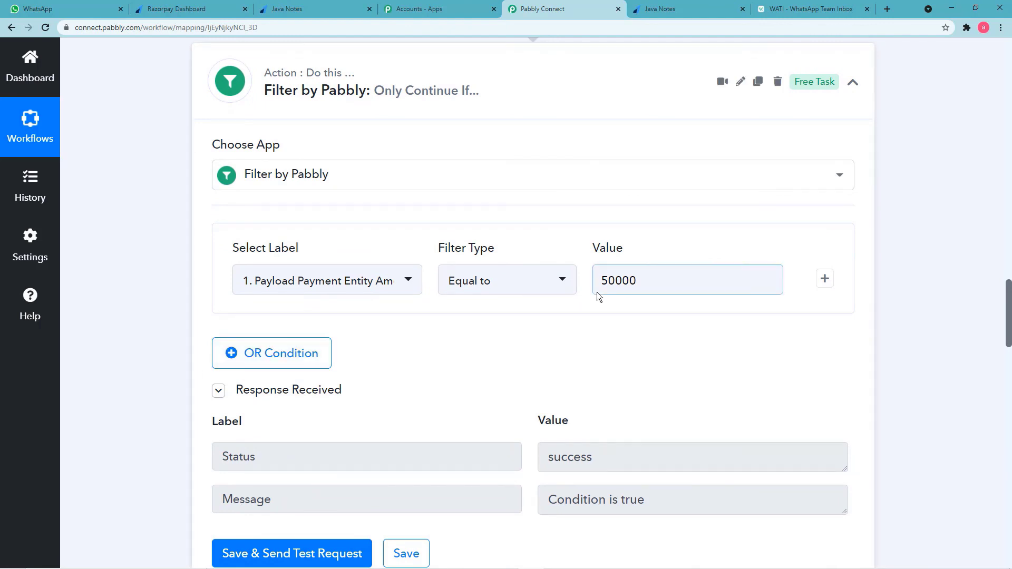
scroll(188, 368, down, 6)
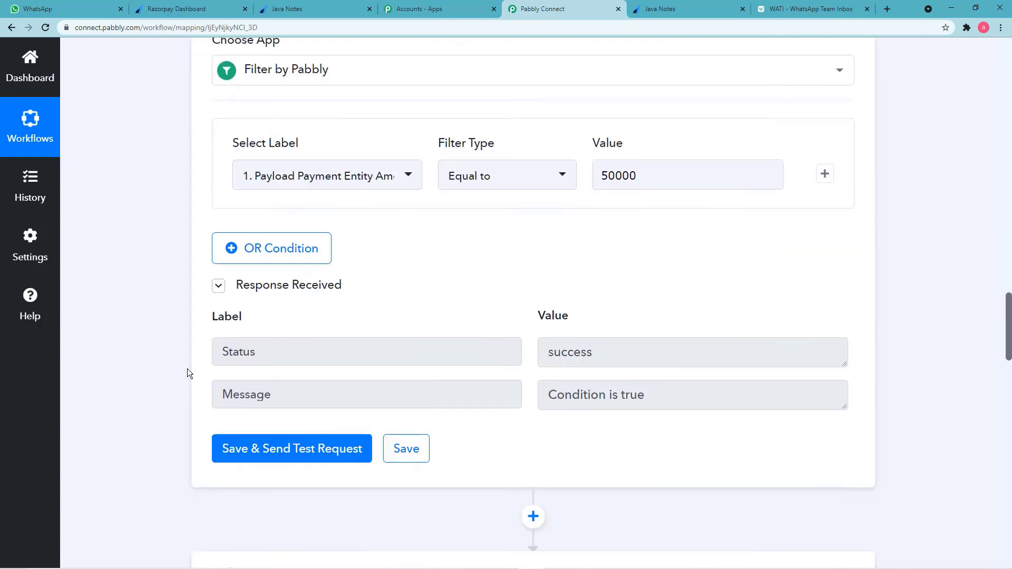
scroll(188, 372, down, 2)
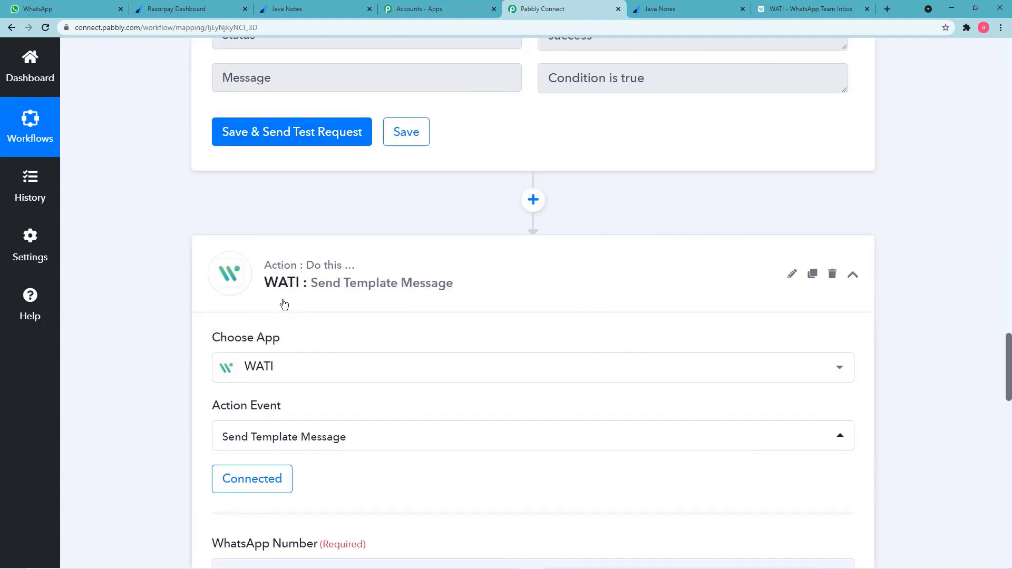
scroll(204, 378, down, 4)
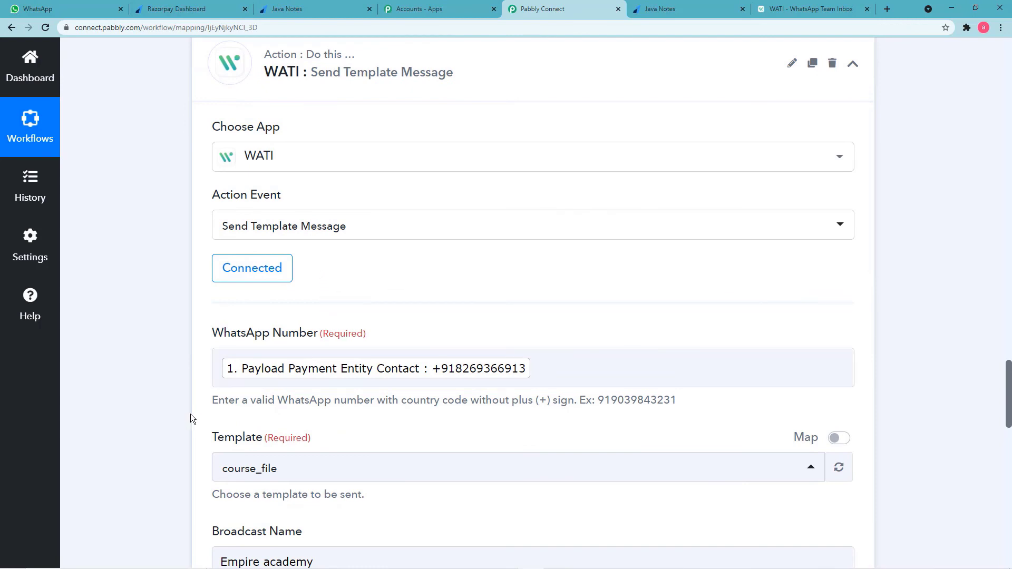
scroll(191, 419, down, 2)
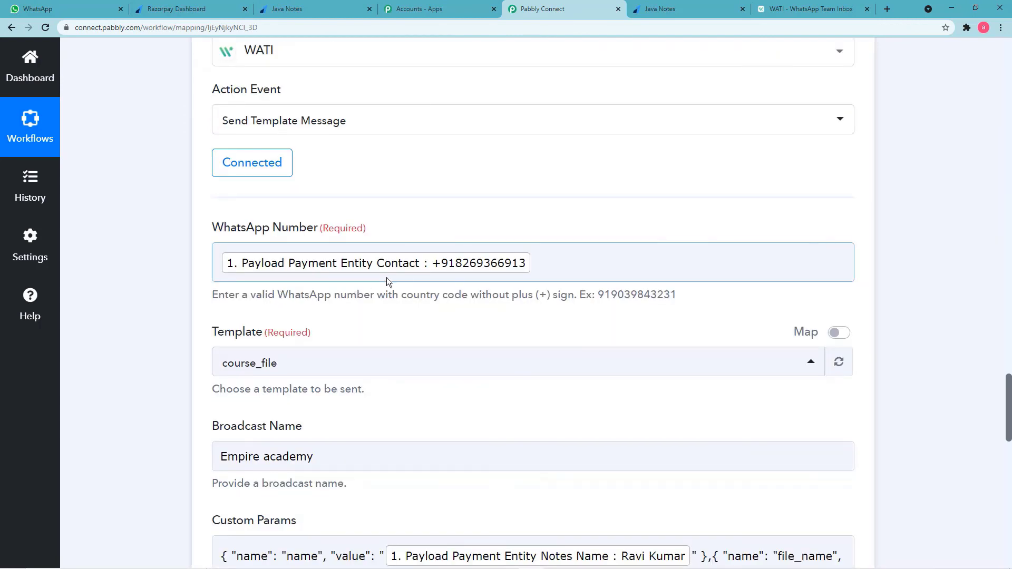
scroll(422, 357, down, 4)
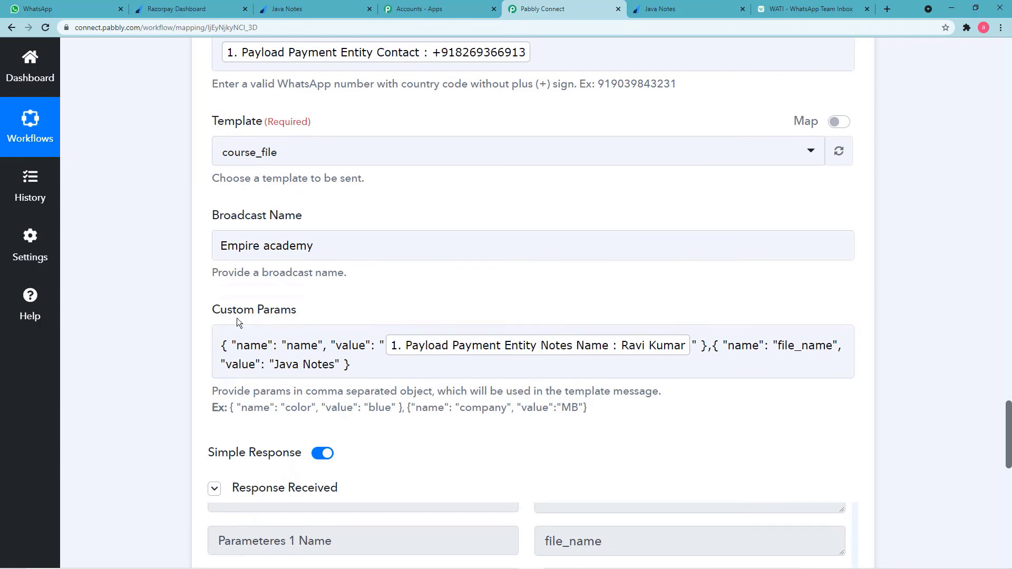
scroll(394, 442, down, 2)
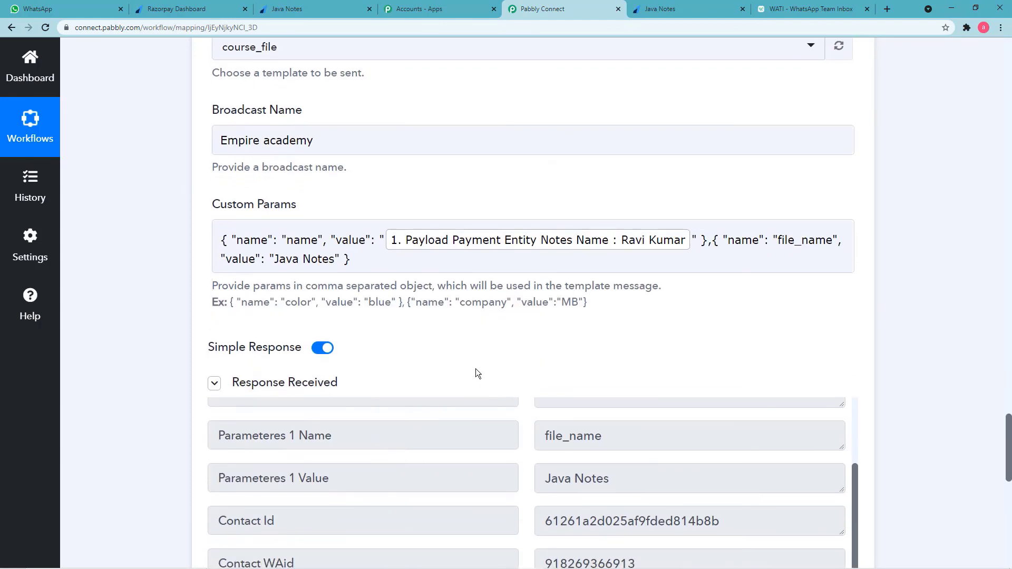
scroll(476, 373, down, 8)
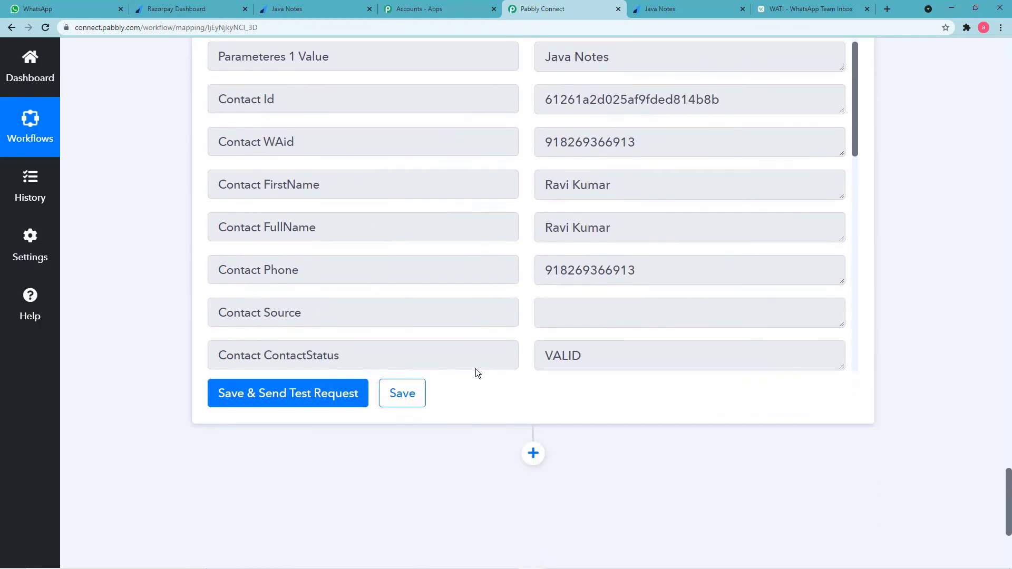